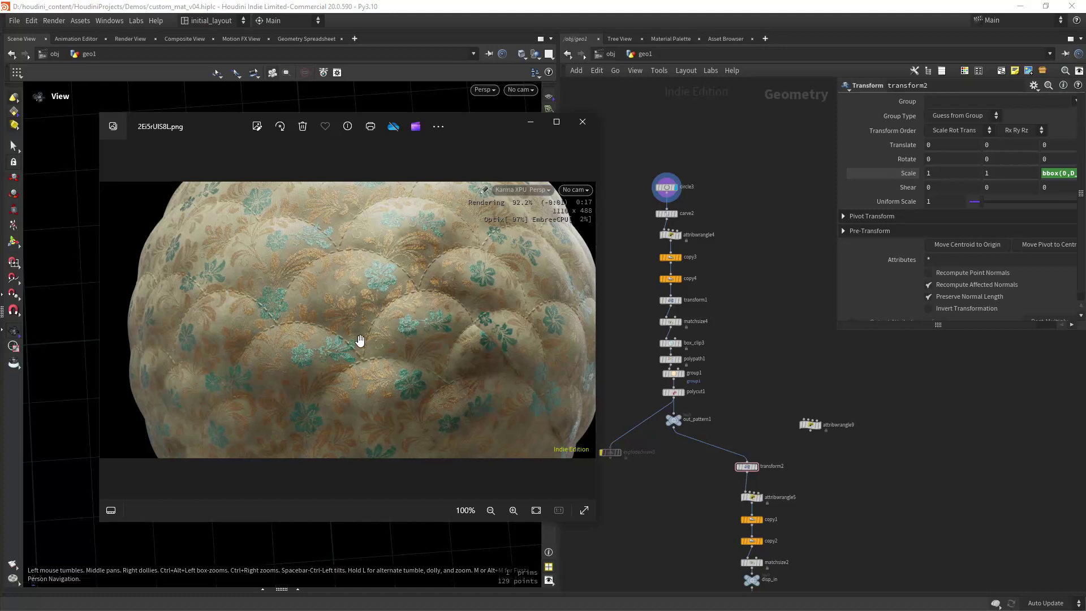
- Examine the reference render of the quilted floral fabric, then put the image away
{"action": "mouse_move", "coordinate": [362, 347]}
{"action": "left_mouse_down"}
{"action": "mouse_move", "coordinate": [432, 359]}
{"action": "mouse_move", "coordinate": [354, 348]}
{"action": "left_mouse_up"}
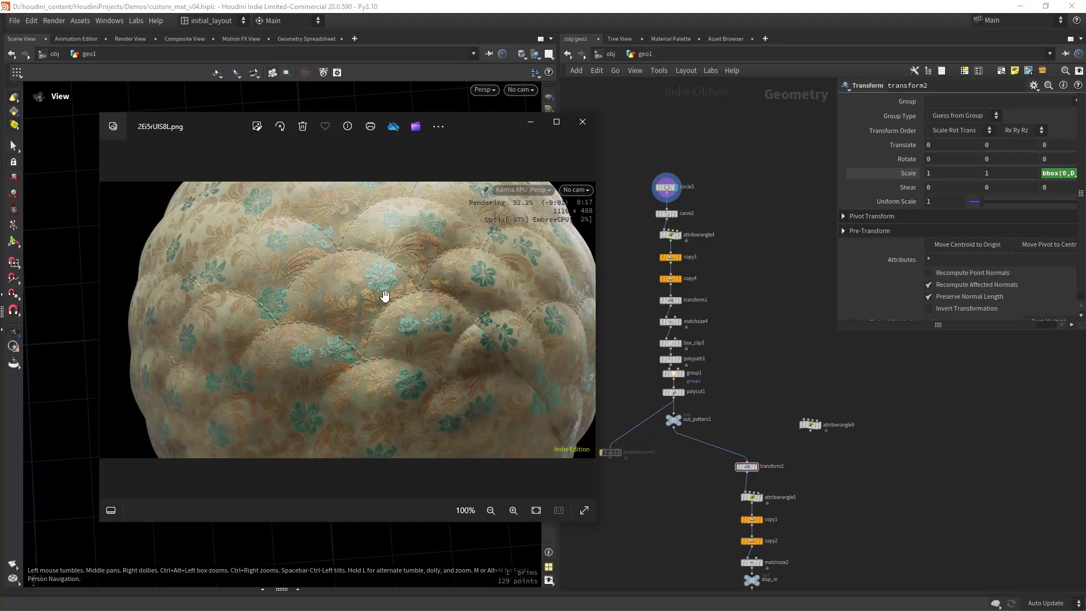
{"action": "left_click_drag", "start_coordinate": [463, 347], "coordinate": [384, 323]}
{"action": "left_click", "coordinate": [530, 121]}
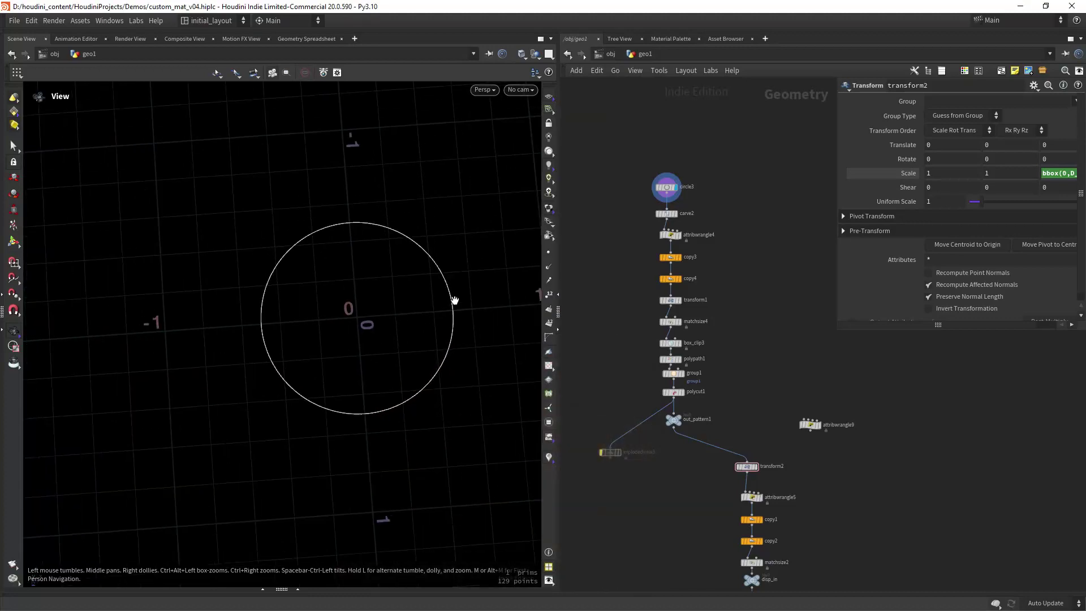
- Display the output of the color2 node to view the finished displacement tile in the viewport
{"action": "right_click_drag", "start_coordinate": [607, 325], "coordinate": [627, 534]}
{"action": "middle_click_drag", "start_coordinate": [627, 534], "coordinate": [615, 371]}
{"action": "right_click_drag", "start_coordinate": [615, 372], "coordinate": [643, 266]}
{"action": "middle_click_drag", "start_coordinate": [647, 181], "coordinate": [639, 278]}
{"action": "scroll", "coordinate": [639, 278], "scroll_direction": "up", "scroll_amount": 2}
{"action": "left_click", "coordinate": [655, 183]}
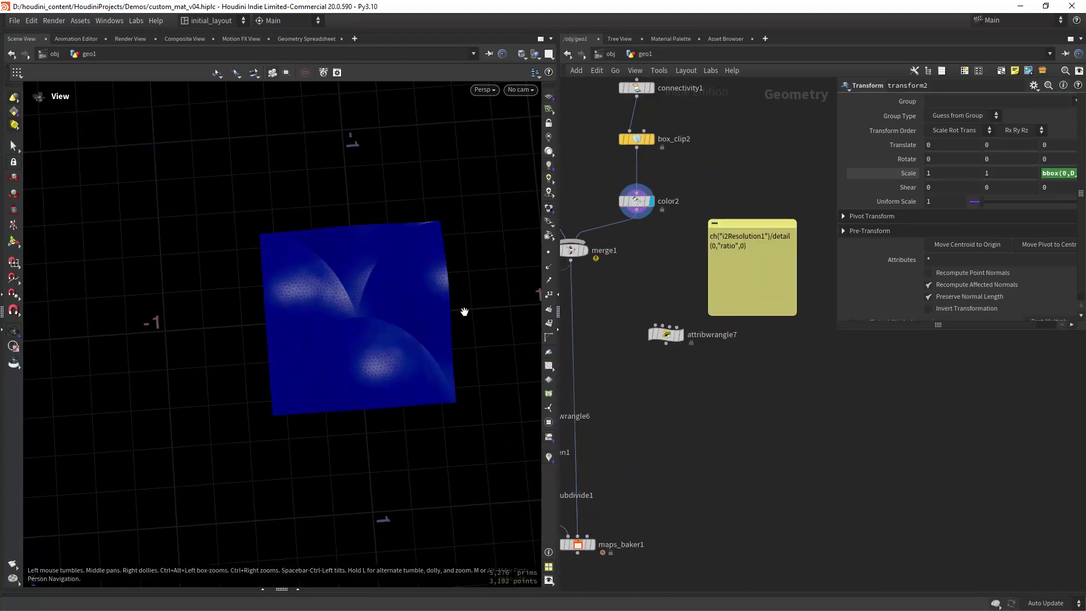
- Inspect the displacement tile up close and compare it with the reference render image
{"action": "mouse_move", "coordinate": [441, 325]}
{"action": "left_mouse_down"}
{"action": "mouse_move", "coordinate": [429, 298]}
{"action": "mouse_move", "coordinate": [388, 267]}
{"action": "mouse_move", "coordinate": [425, 299]}
{"action": "mouse_move", "coordinate": [429, 320]}
{"action": "left_mouse_up"}
{"action": "scroll", "coordinate": [643, 243], "scroll_direction": "down", "scroll_amount": 4}
{"action": "key", "text": "alt+Tab"}
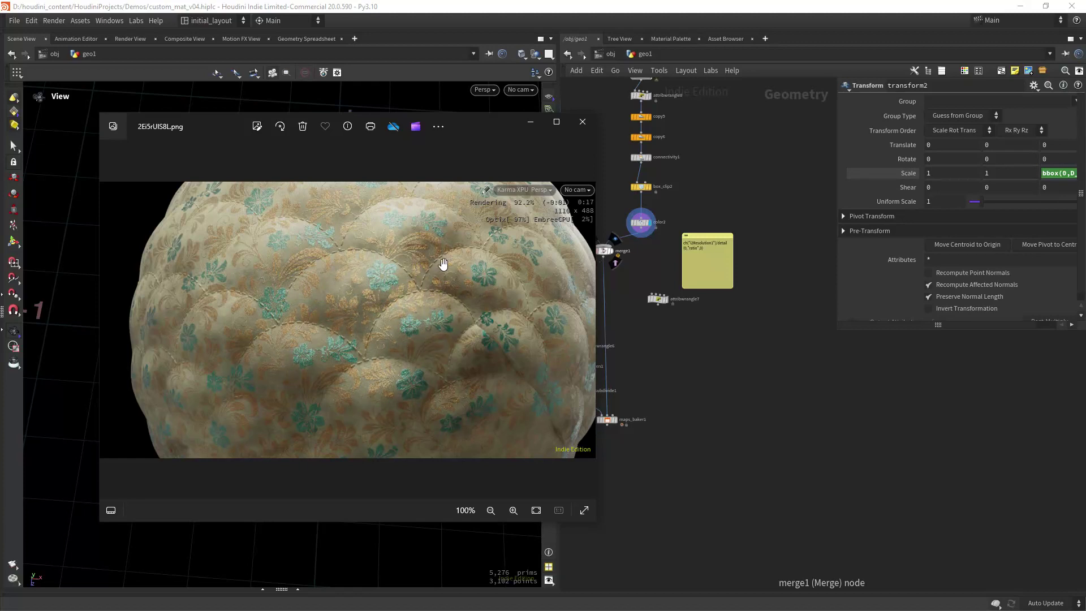
{"action": "left_click_drag", "start_coordinate": [386, 307], "coordinate": [457, 224]}
{"action": "left_click", "coordinate": [529, 123]}
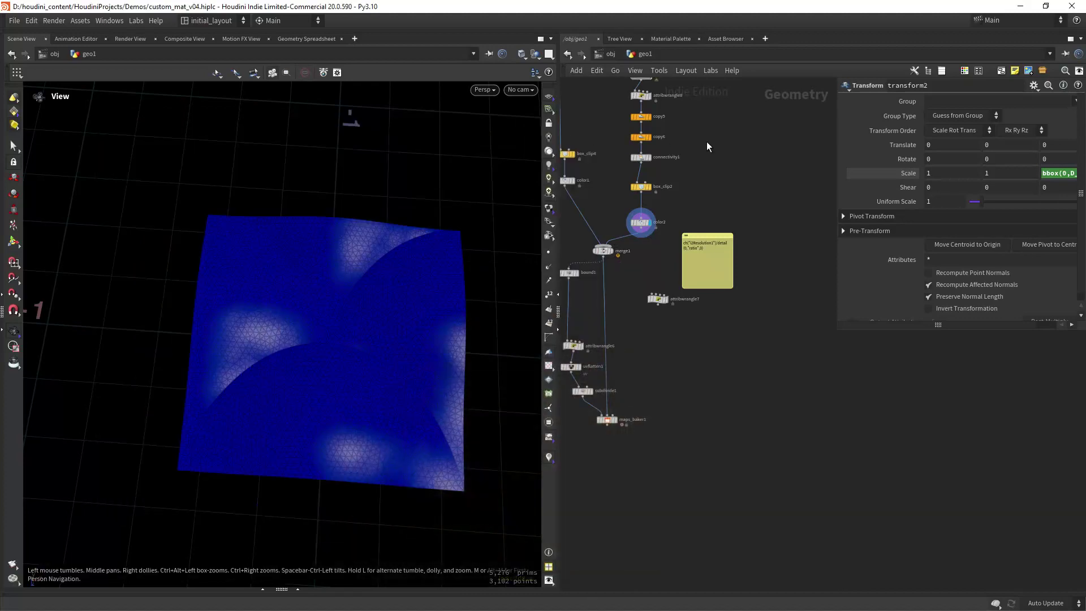
- Display circle3 and carve2 in turn and examine carve2's First U and Second U settings
{"action": "scroll", "coordinate": [696, 254], "scroll_direction": "down", "scroll_amount": 6}
{"action": "scroll", "coordinate": [650, 237], "scroll_direction": "up", "scroll_amount": 10}
{"action": "left_click", "coordinate": [677, 188]}
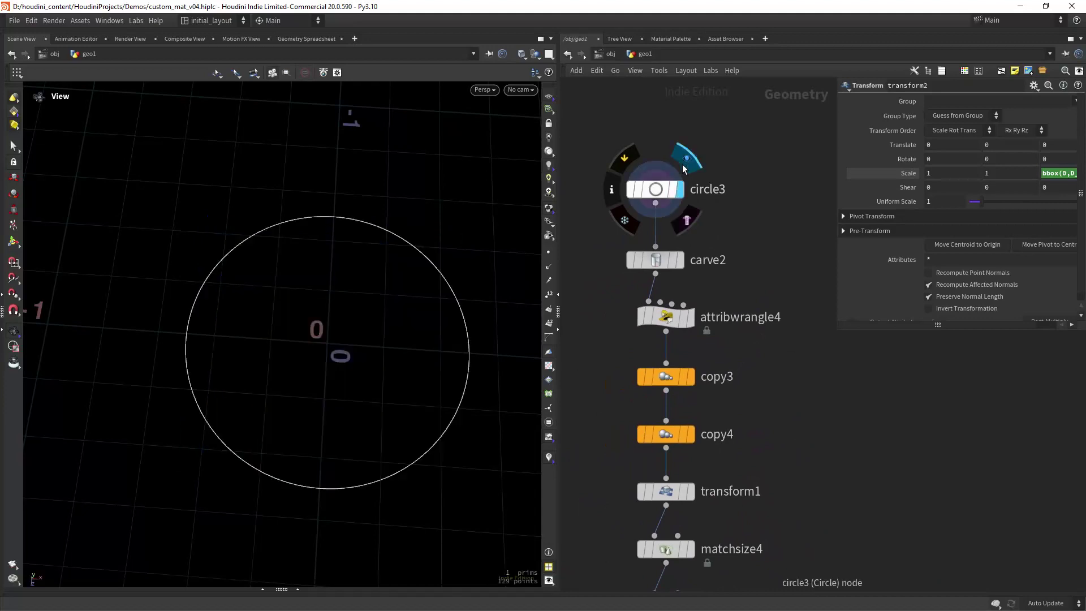
{"action": "left_click", "coordinate": [676, 260]}
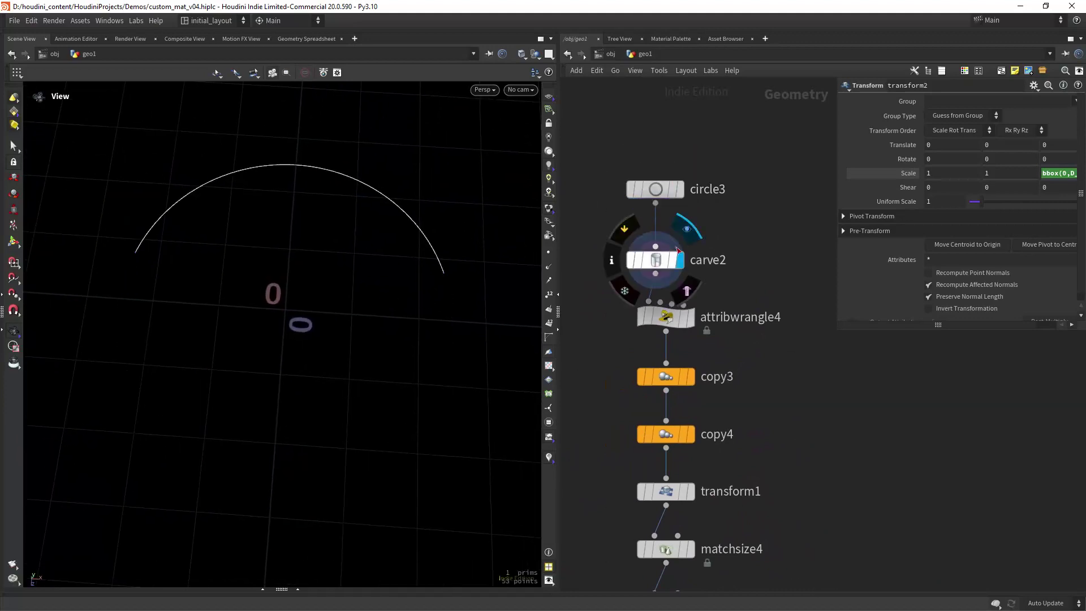
{"action": "left_click", "coordinate": [656, 260]}
{"action": "middle_click_drag", "start_coordinate": [791, 246], "coordinate": [772, 201]}
{"action": "left_click", "coordinate": [918, 145]}
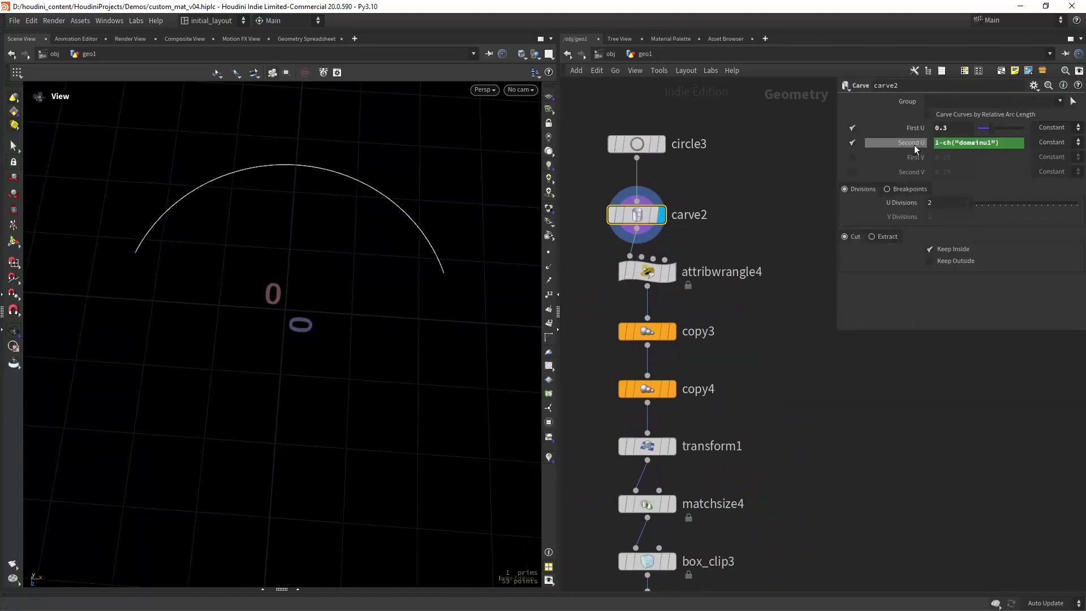
- Display attribwrangle4 and examine its bounding-box size expression alongside the carved arc
{"action": "middle_click_drag", "start_coordinate": [721, 232], "coordinate": [739, 196]}
{"action": "left_click", "coordinate": [686, 237]}
{"action": "left_click", "coordinate": [665, 236]}
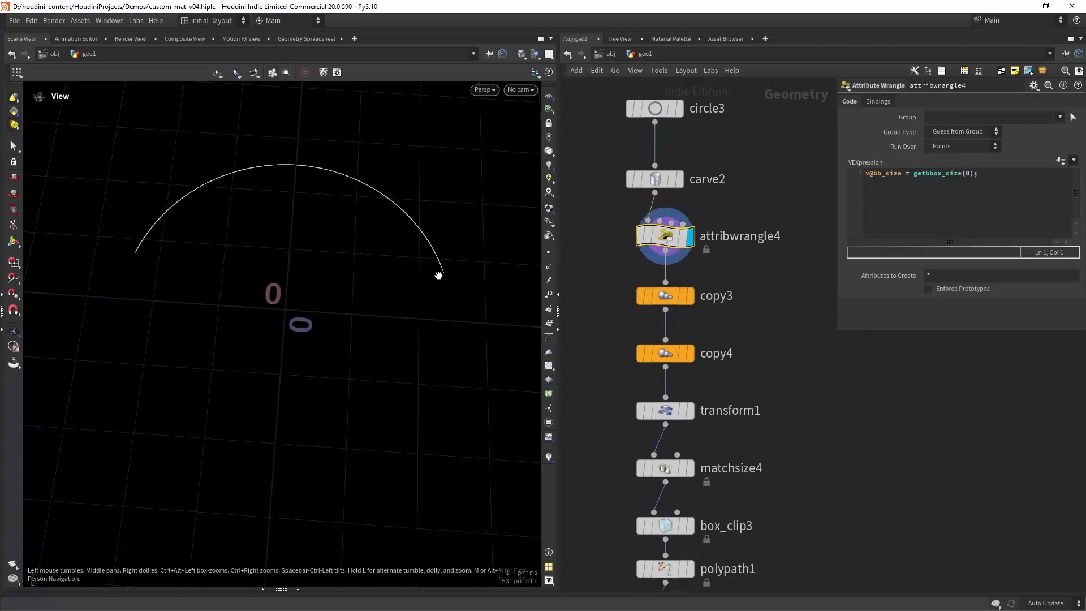
{"action": "left_click_drag", "start_coordinate": [417, 274], "coordinate": [439, 298]}
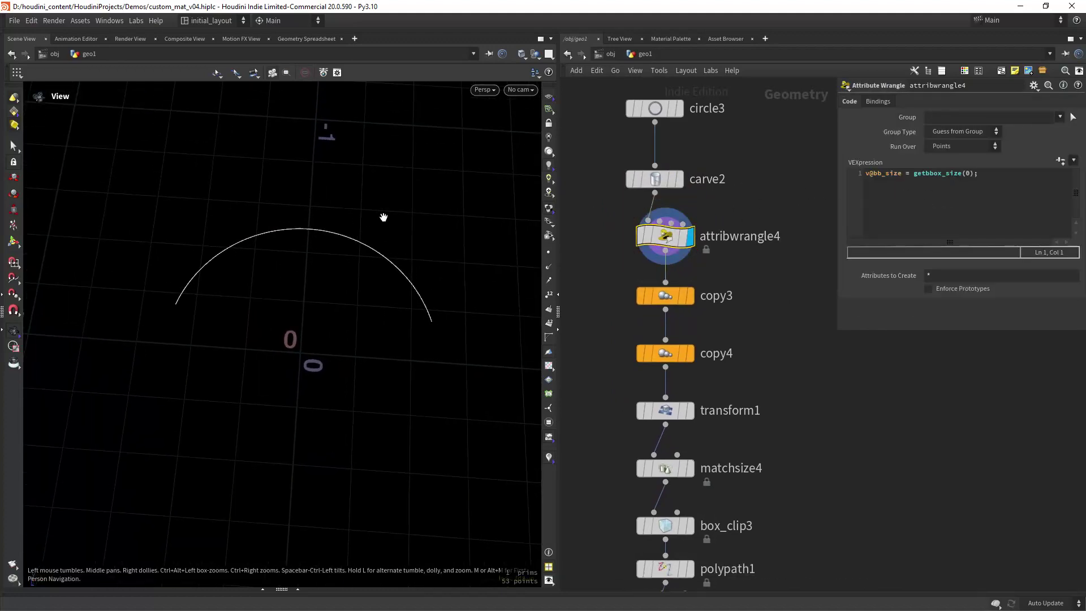
- Display copy3 and copy4 in turn and examine copy4's Translate expressions
{"action": "middle_click_drag", "start_coordinate": [683, 293], "coordinate": [671, 231]}
{"action": "left_click", "coordinate": [678, 234]}
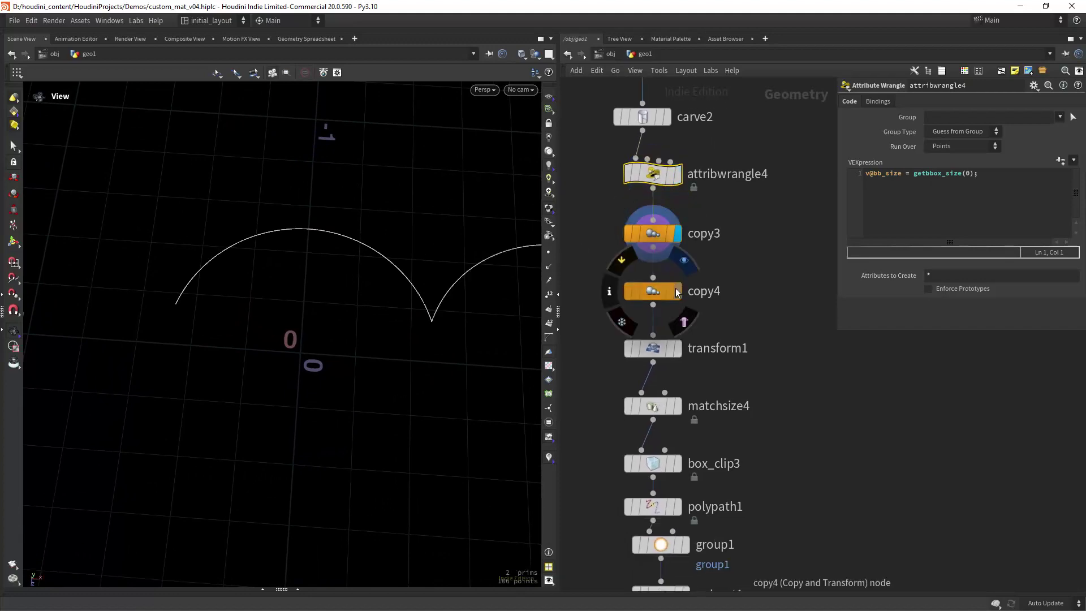
{"action": "left_click", "coordinate": [683, 264]}
{"action": "scroll", "coordinate": [453, 362], "scroll_direction": "down", "scroll_amount": 4}
{"action": "middle_click_drag", "start_coordinate": [534, 305], "coordinate": [477, 310]}
{"action": "left_click_drag", "start_coordinate": [582, 265], "coordinate": [682, 312]}
{"action": "left_click_drag", "start_coordinate": [834, 173], "coordinate": [809, 190]}
- Display the outputs of transform1 and matchsize4 to view the centred arcs
{"action": "middle_click_drag", "start_coordinate": [742, 261], "coordinate": [747, 140]}
{"action": "left_click", "coordinate": [688, 211]}
{"action": "left_click", "coordinate": [680, 284]}
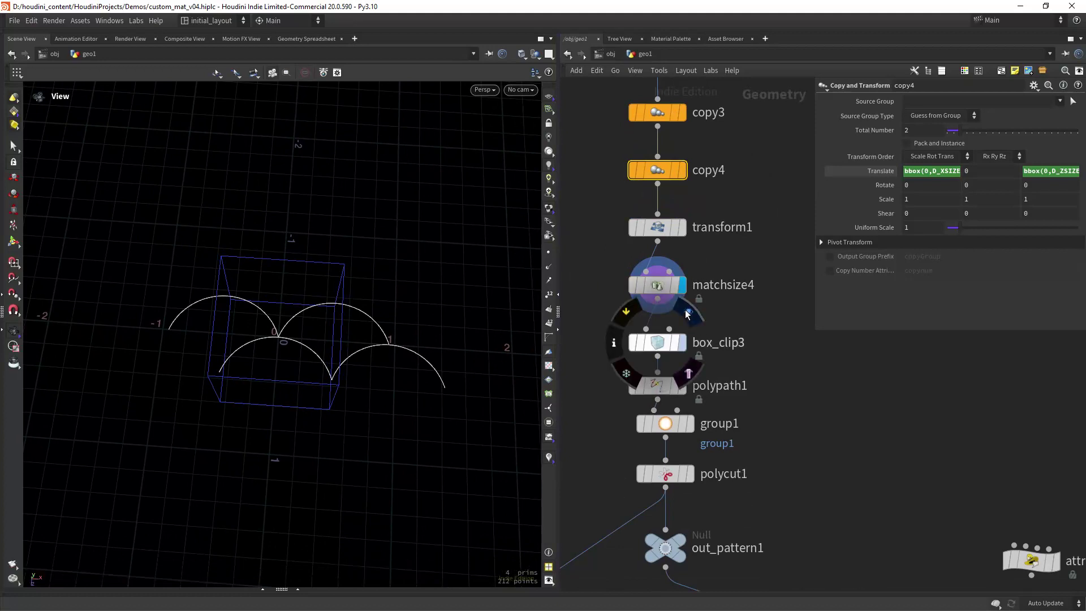
- Display box_clip3 and examine the point and bbox expressions in its Size parameter
{"action": "left_click", "coordinate": [681, 342]}
{"action": "left_click", "coordinate": [660, 342]}
{"action": "left_click_drag", "start_coordinate": [371, 368], "coordinate": [346, 344]}
{"action": "mouse_move", "coordinate": [346, 344]}
{"action": "right_mouse_down"}
{"action": "mouse_move", "coordinate": [327, 317]}
{"action": "mouse_move", "coordinate": [356, 328]}
{"action": "mouse_move", "coordinate": [364, 298]}
{"action": "mouse_move", "coordinate": [345, 327]}
{"action": "right_mouse_up"}
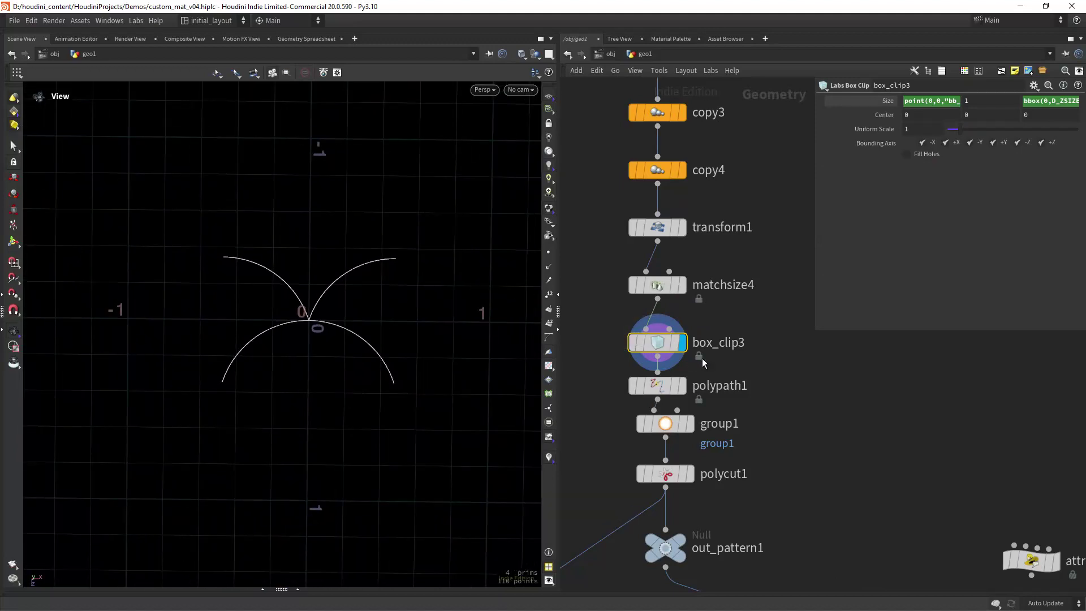
{"action": "left_click_drag", "start_coordinate": [816, 134], "coordinate": [624, 113]}
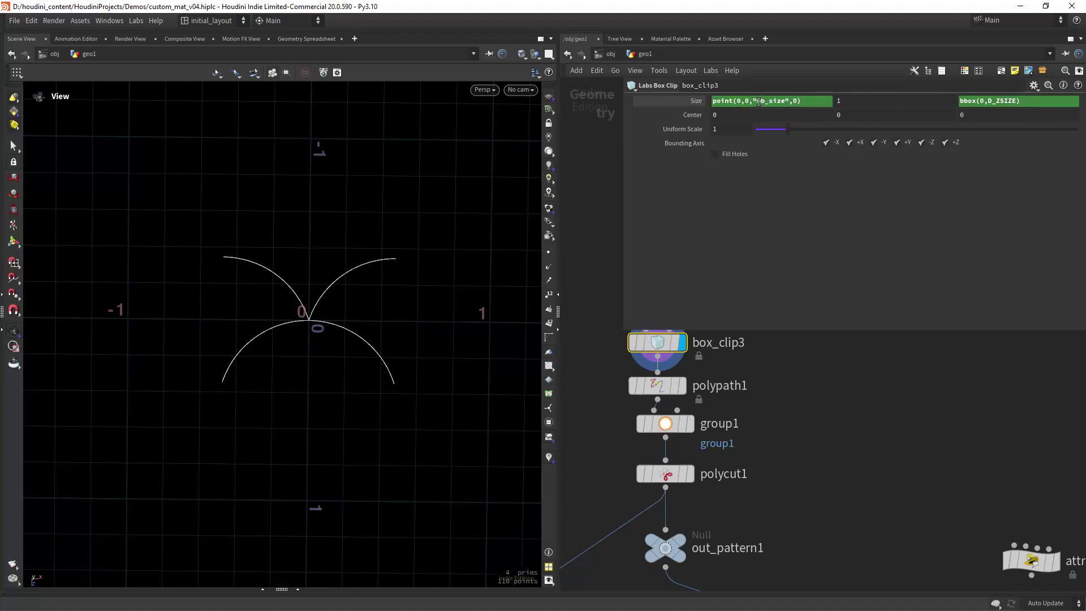
{"action": "left_click_drag", "start_coordinate": [792, 101], "coordinate": [794, 100]}
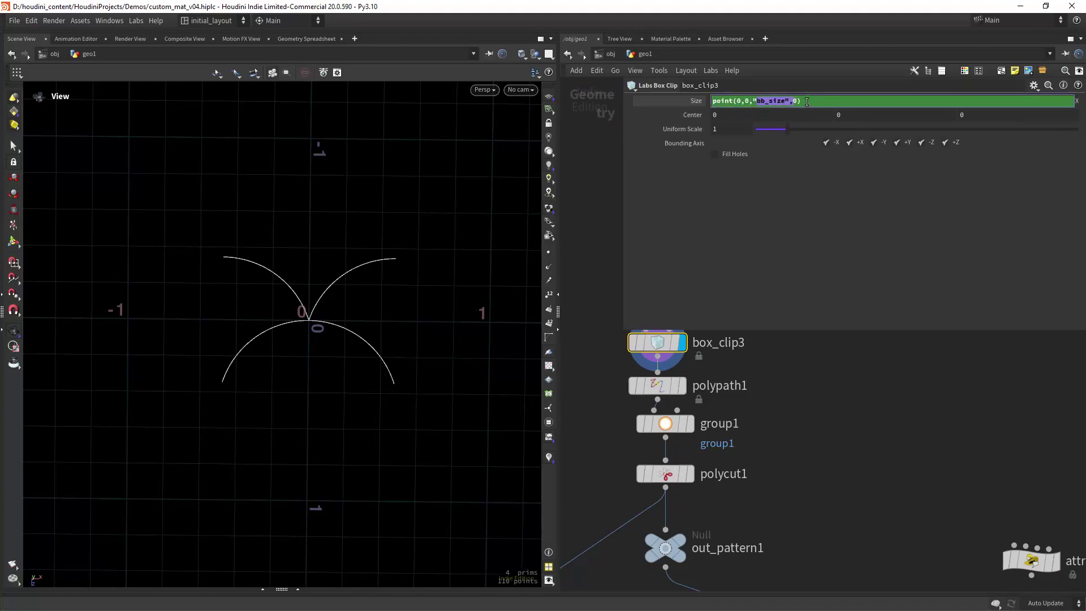
{"action": "left_click", "coordinate": [829, 398]}
{"action": "left_click", "coordinate": [1015, 101]}
{"action": "left_click_drag", "start_coordinate": [624, 219], "coordinate": [803, 226]}
- Check the primitive numbers on the clipped curves and display the polypath1 output
{"action": "middle_click_drag", "start_coordinate": [764, 352], "coordinate": [765, 219]}
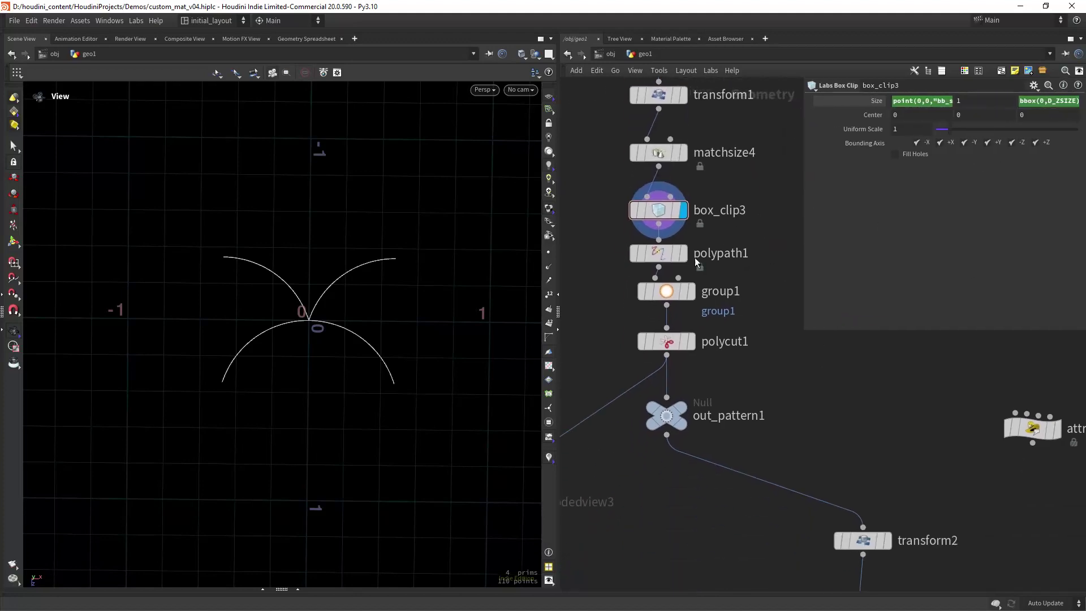
{"action": "mouse_move", "coordinate": [683, 252]}
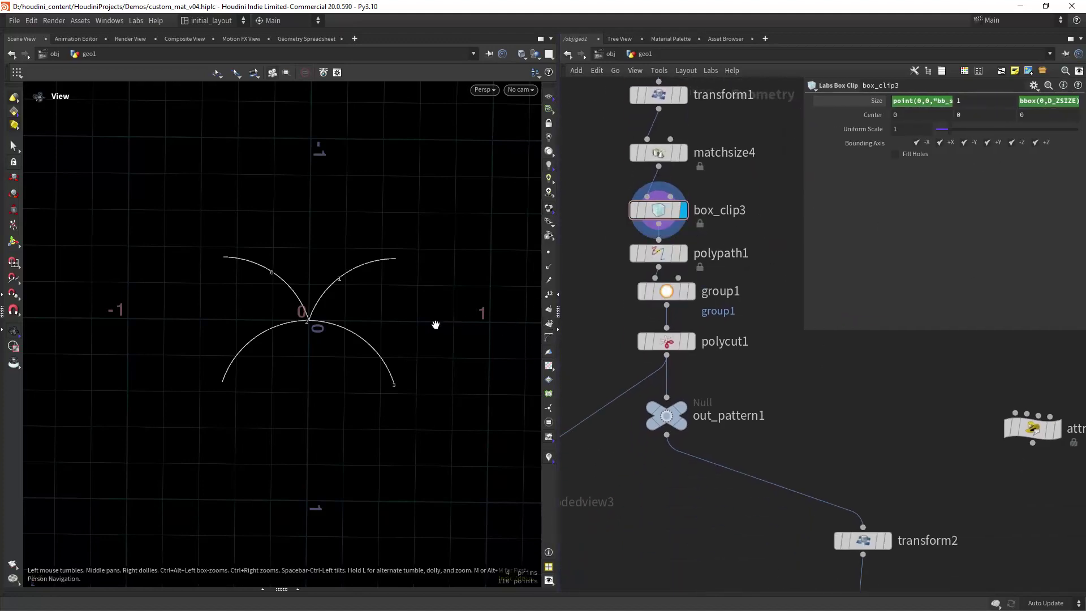
{"action": "right_click_drag", "start_coordinate": [333, 348], "coordinate": [393, 311]}
{"action": "middle_click_drag", "start_coordinate": [416, 301], "coordinate": [417, 320]}
{"action": "right_click_drag", "start_coordinate": [417, 320], "coordinate": [407, 324]}
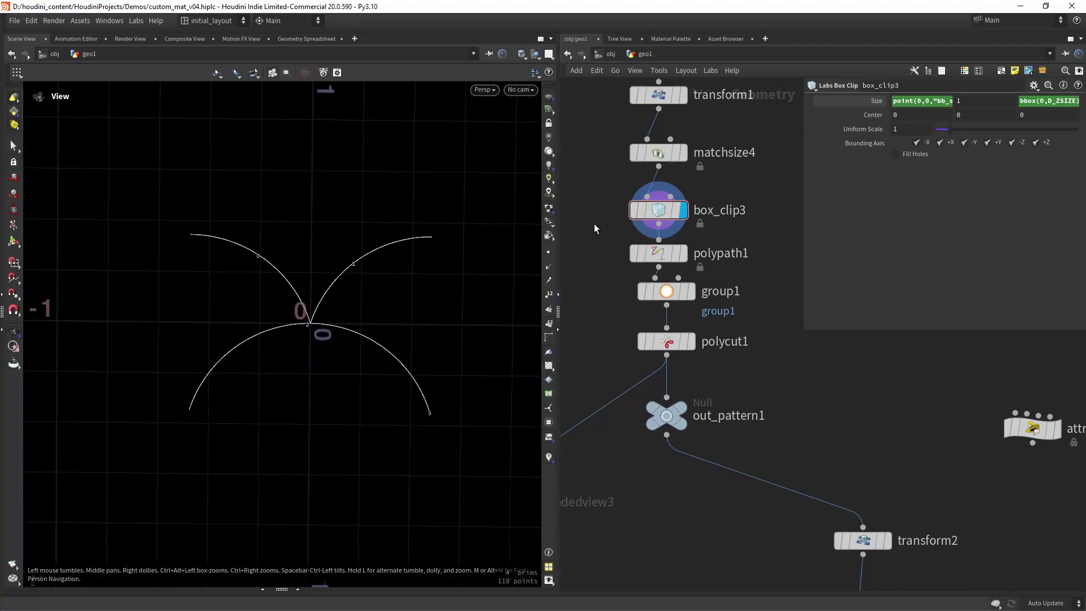
{"action": "left_click", "coordinate": [683, 252]}
{"action": "middle_click_drag", "start_coordinate": [724, 254], "coordinate": [731, 214]}
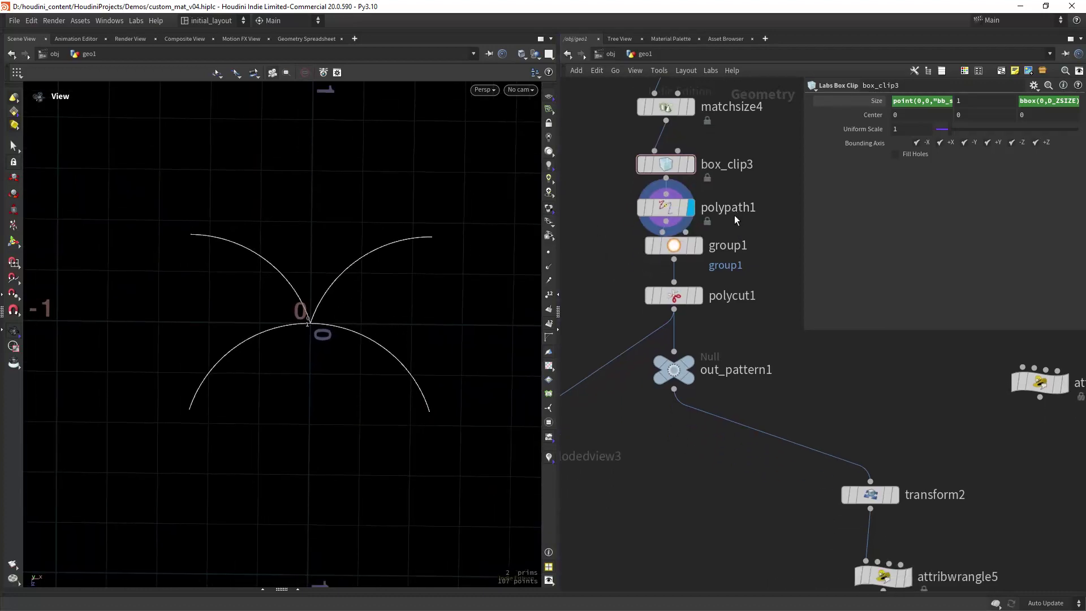
- Display group1 and check its bounding region settings, then display the polycut1 output
{"action": "left_click", "coordinate": [698, 246]}
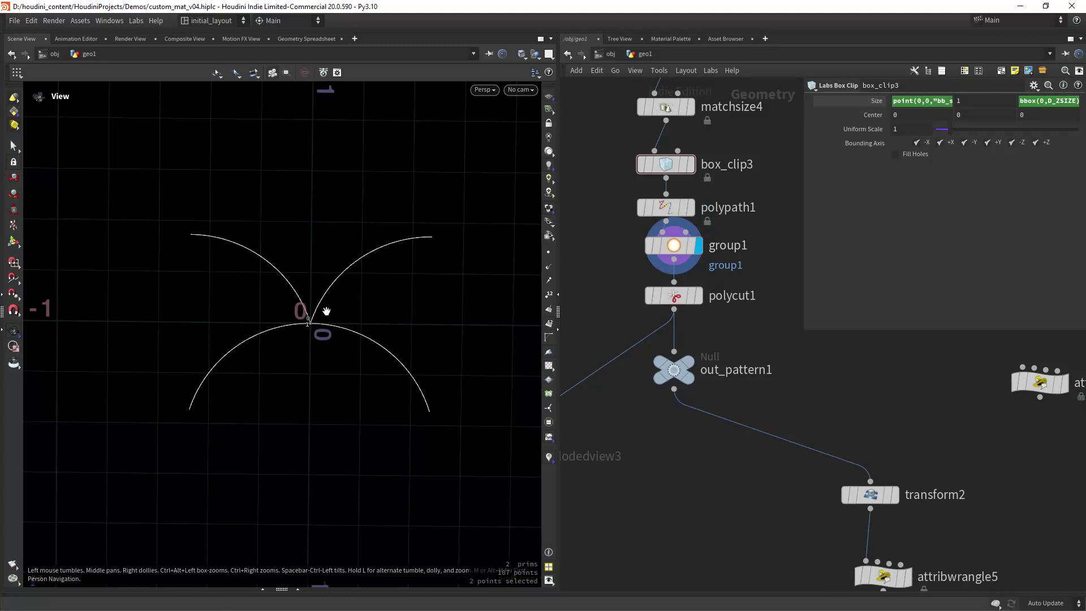
{"action": "left_click", "coordinate": [716, 264]}
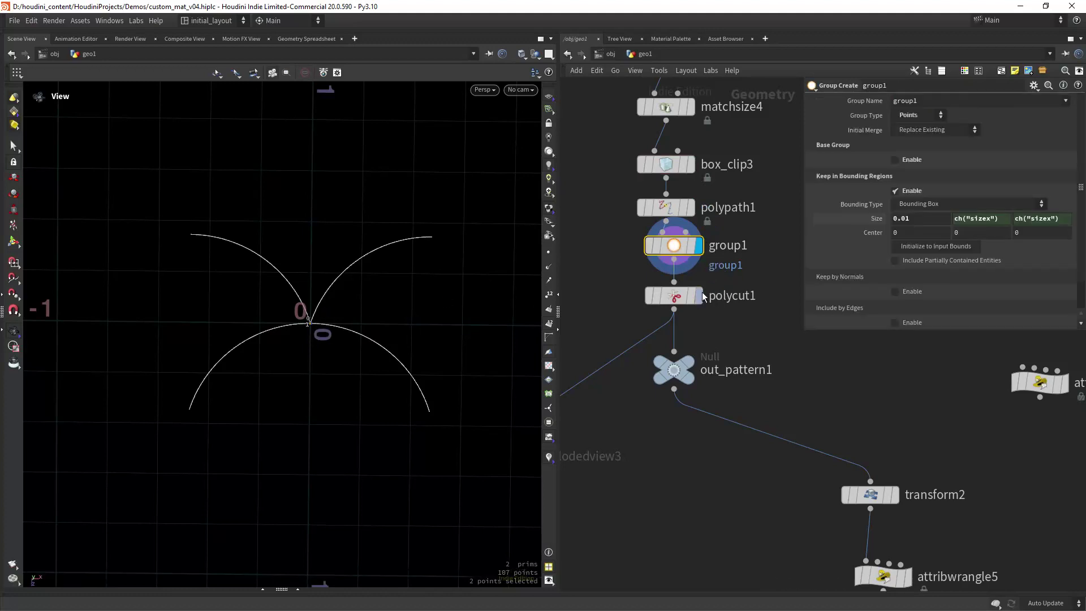
{"action": "left_click", "coordinate": [700, 295]}
{"action": "scroll", "coordinate": [396, 358], "scroll_direction": "down", "scroll_amount": 1}
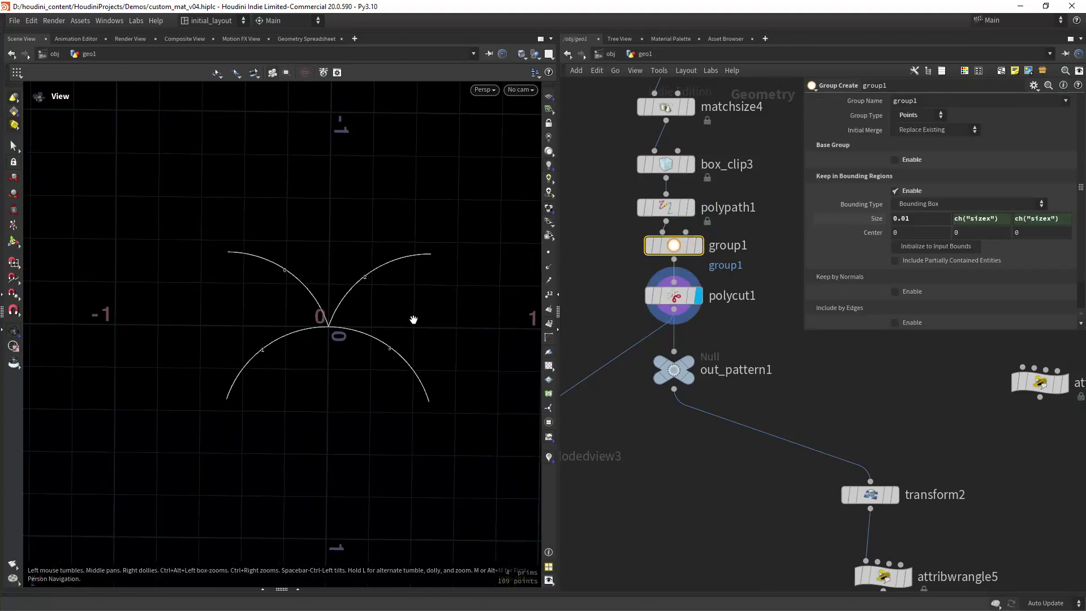
- Display explodedview3 to view the cut curve pieces separated from each other
{"action": "middle_click_drag", "start_coordinate": [603, 308], "coordinate": [738, 226]}
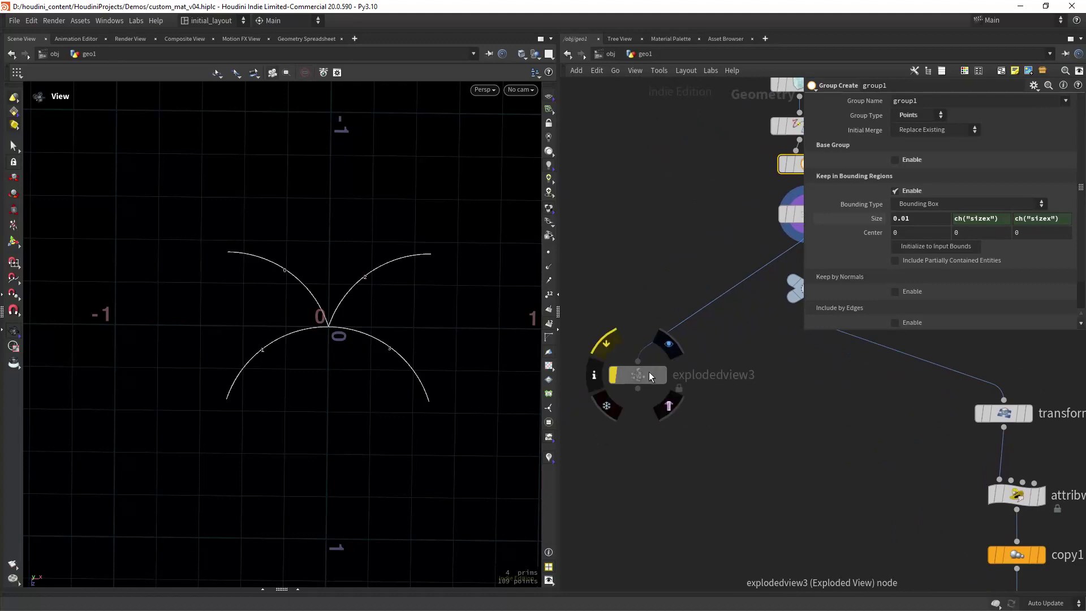
{"action": "left_click", "coordinate": [668, 343]}
{"action": "scroll", "coordinate": [448, 388], "scroll_direction": "down", "scroll_amount": 3}
{"action": "scroll", "coordinate": [707, 407], "scroll_direction": "down", "scroll_amount": 3}
{"action": "middle_click_drag", "start_coordinate": [707, 407], "coordinate": [557, 386]}
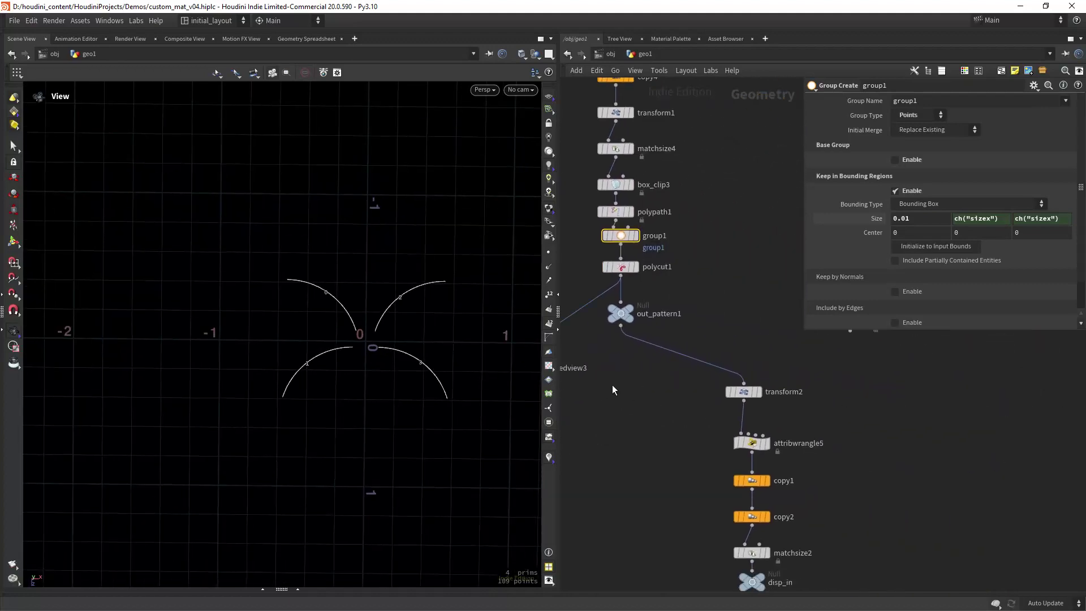
- Display the out_pattern1 null and open its node info to check the pattern's size
{"action": "left_click", "coordinate": [639, 296]}
{"action": "middle_click_drag", "start_coordinate": [669, 445], "coordinate": [585, 347]}
{"action": "scroll", "coordinate": [697, 321], "scroll_direction": "up", "scroll_amount": 3}
{"action": "middle_click_drag", "start_coordinate": [661, 315], "coordinate": [677, 332]}
{"action": "scroll", "coordinate": [439, 297], "scroll_direction": "up", "scroll_amount": 3}
{"action": "mouse_move", "coordinate": [434, 354]}
{"action": "left_mouse_down"}
{"action": "mouse_move", "coordinate": [424, 332]}
{"action": "mouse_move", "coordinate": [444, 357]}
{"action": "left_mouse_up"}
{"action": "middle_click_drag", "start_coordinate": [632, 211], "coordinate": [782, 310]}
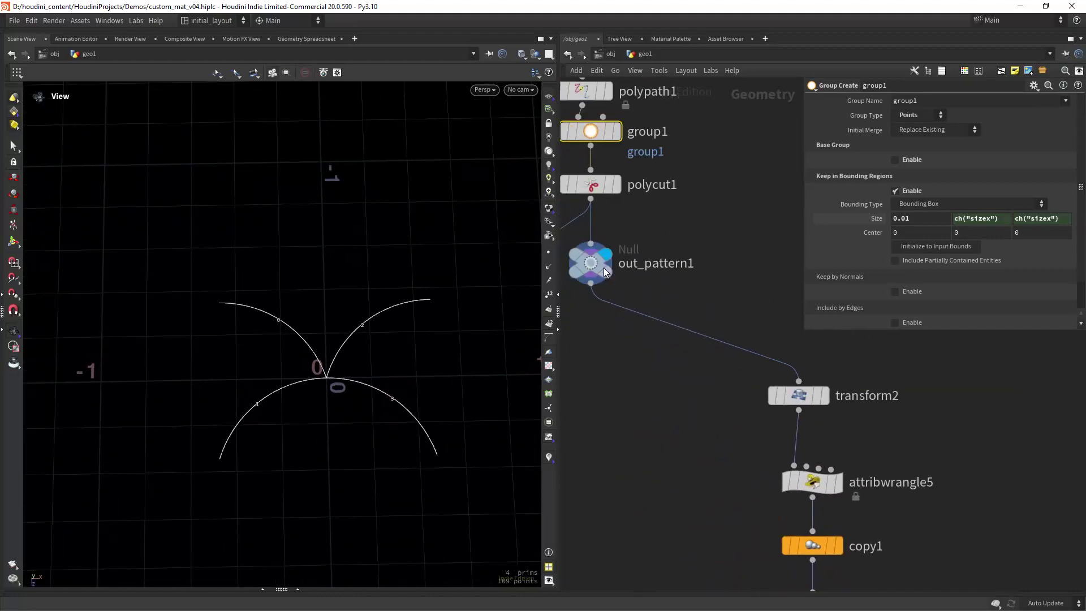
{"action": "middle_click", "coordinate": [595, 264]}
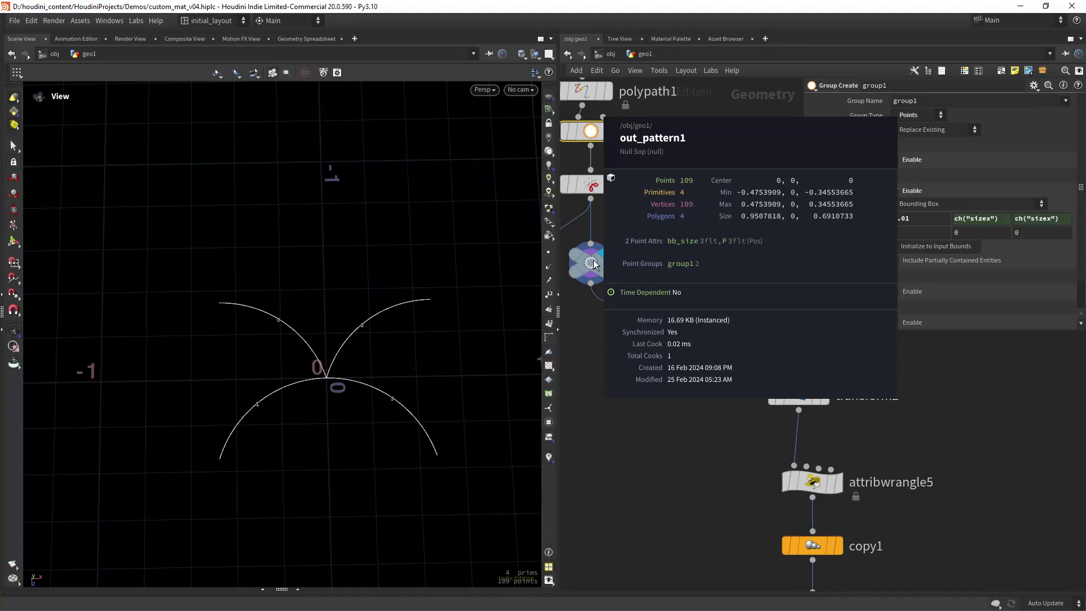
- Display the transform2 node and show its parameters
{"action": "middle_click_drag", "start_coordinate": [710, 393], "coordinate": [618, 321]}
{"action": "scroll", "coordinate": [632, 323], "scroll_direction": "down", "scroll_amount": 3}
{"action": "middle_click_drag", "start_coordinate": [638, 372], "coordinate": [616, 323]}
{"action": "scroll", "coordinate": [630, 320], "scroll_direction": "up", "scroll_amount": 3}
{"action": "scroll", "coordinate": [628, 321], "scroll_direction": "down", "scroll_amount": 3}
{"action": "scroll", "coordinate": [374, 376], "scroll_direction": "up", "scroll_amount": 3}
{"action": "middle_click_drag", "start_coordinate": [452, 380], "coordinate": [403, 366]}
{"action": "scroll", "coordinate": [429, 356], "scroll_direction": "down", "scroll_amount": 3}
{"action": "middle_click_drag", "start_coordinate": [630, 308], "coordinate": [619, 280]}
{"action": "scroll", "coordinate": [613, 252], "scroll_direction": "up", "scroll_amount": 3}
{"action": "left_click", "coordinate": [686, 253]}
{"action": "scroll", "coordinate": [701, 351], "scroll_direction": "down", "scroll_amount": 2}
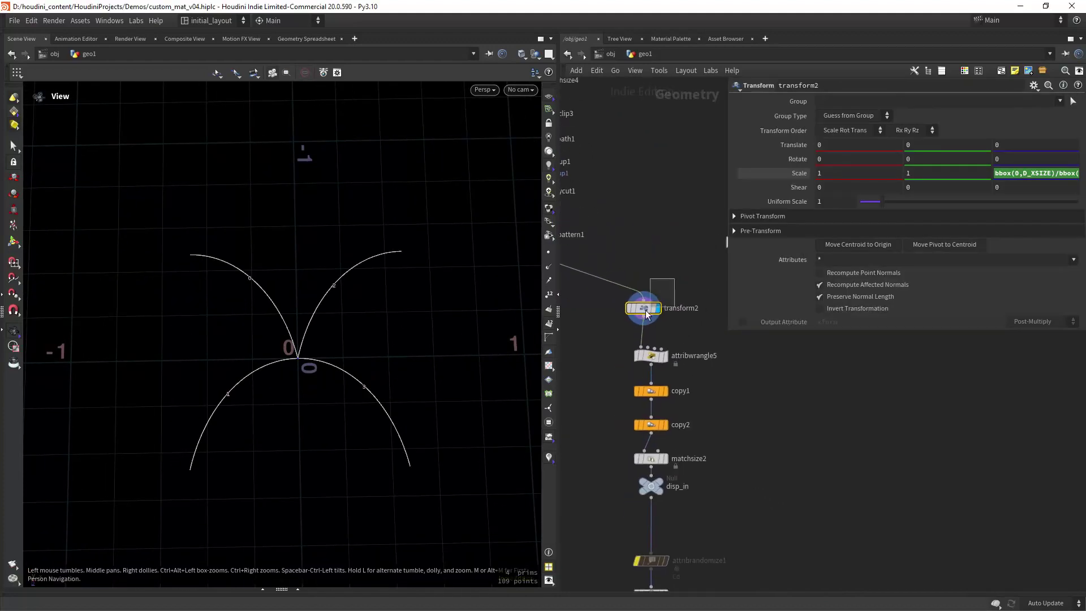
- Examine transform2's Z scale expression and compare the curves with the node bypassed and active
{"action": "left_click_drag", "start_coordinate": [724, 179], "coordinate": [623, 179]}
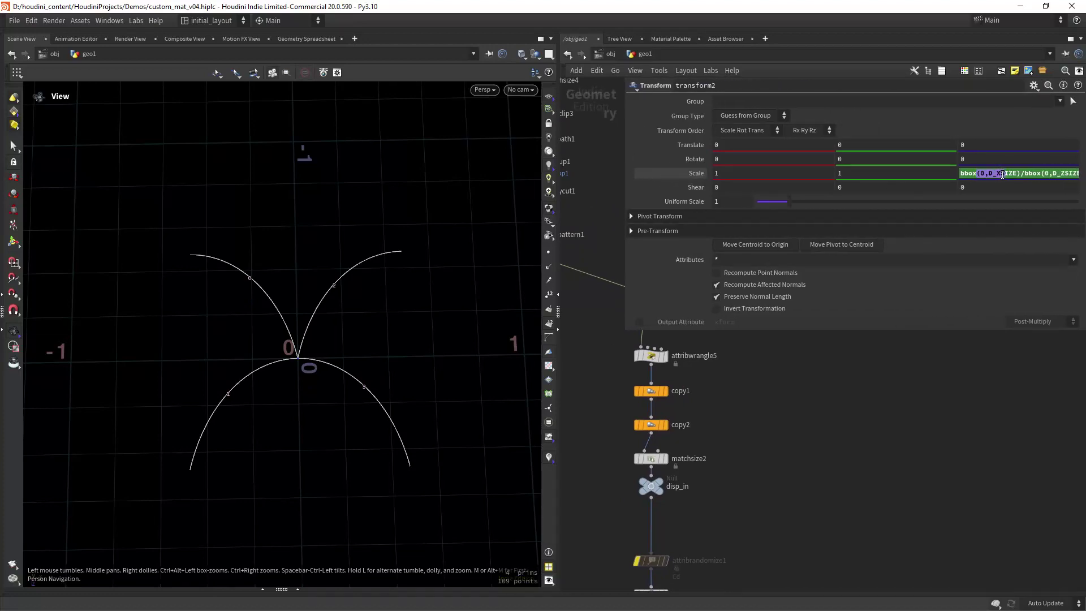
{"action": "middle_click_drag", "start_coordinate": [759, 379], "coordinate": [750, 506]}
{"action": "mouse_move", "coordinate": [634, 435]}
{"action": "left_click", "coordinate": [616, 418]}
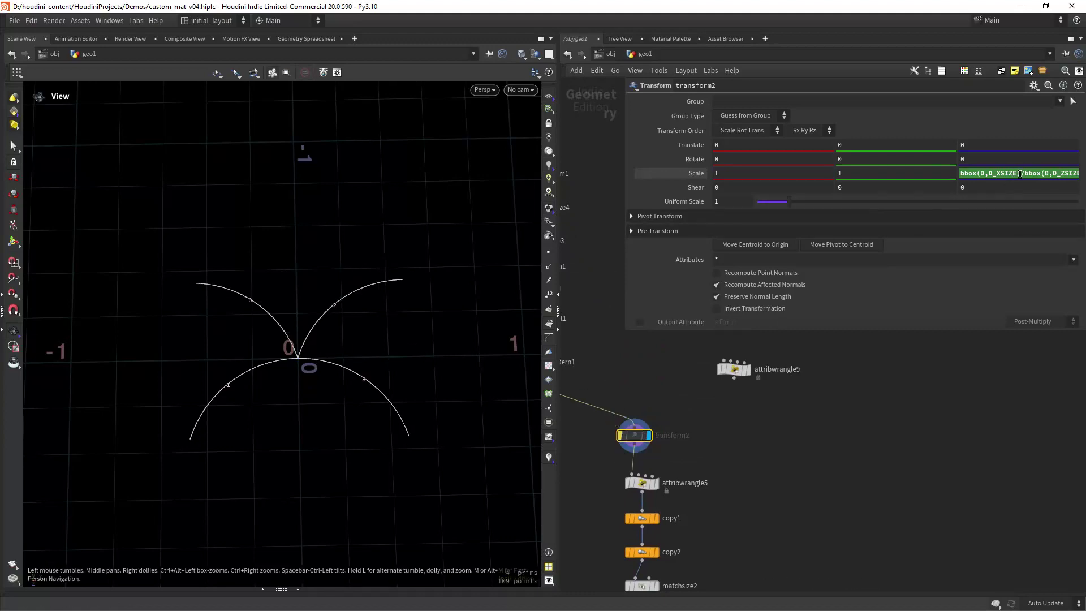
{"action": "left_click_drag", "start_coordinate": [1045, 173], "coordinate": [1081, 174]}
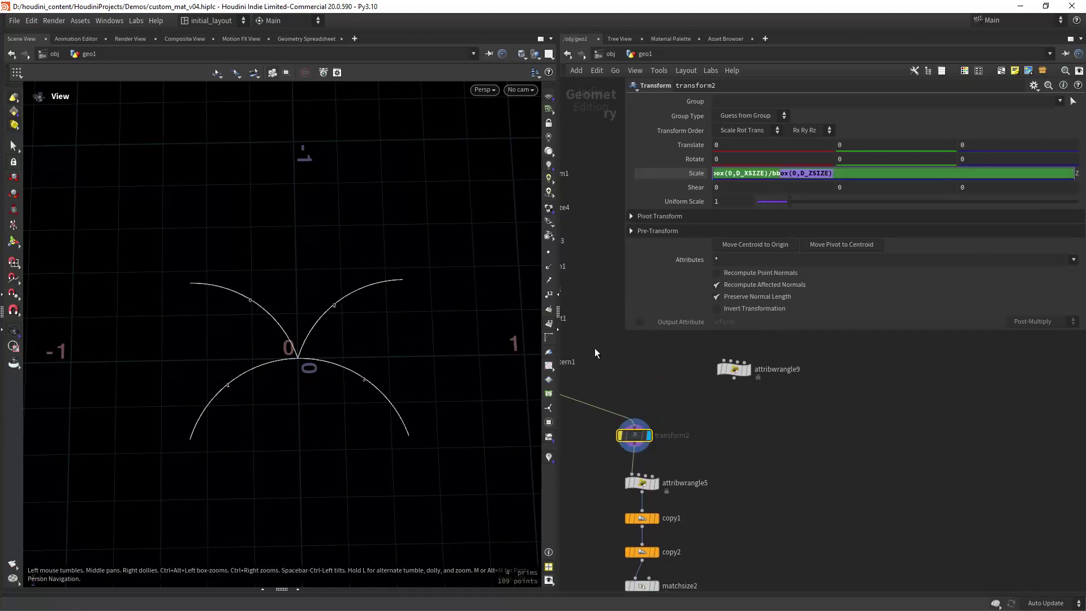
{"action": "left_click", "coordinate": [614, 413]}
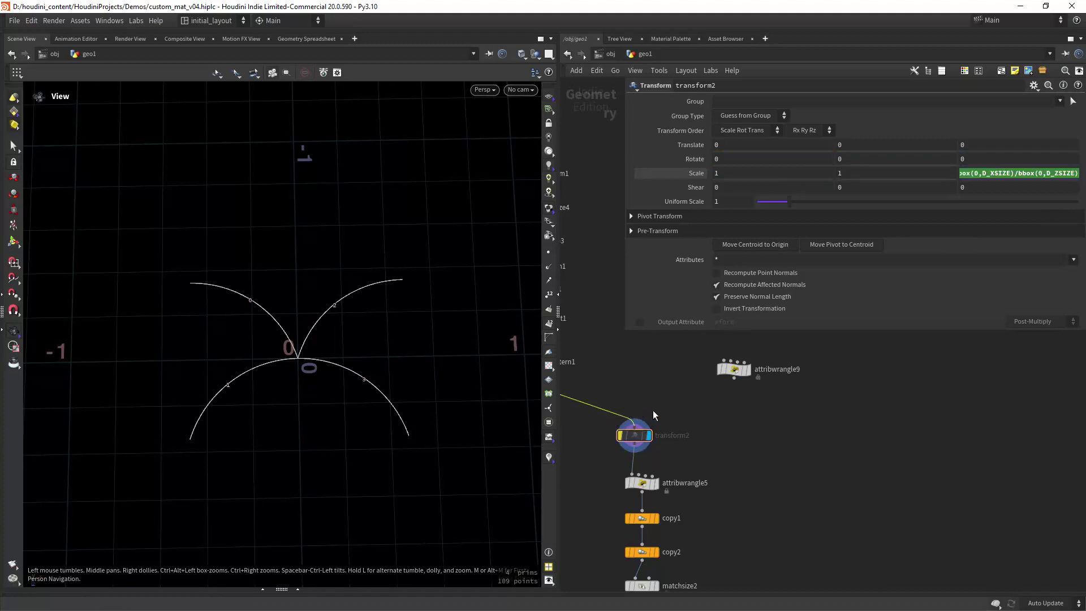
{"action": "mouse_move", "coordinate": [634, 435]}
{"action": "left_click", "coordinate": [617, 418]}
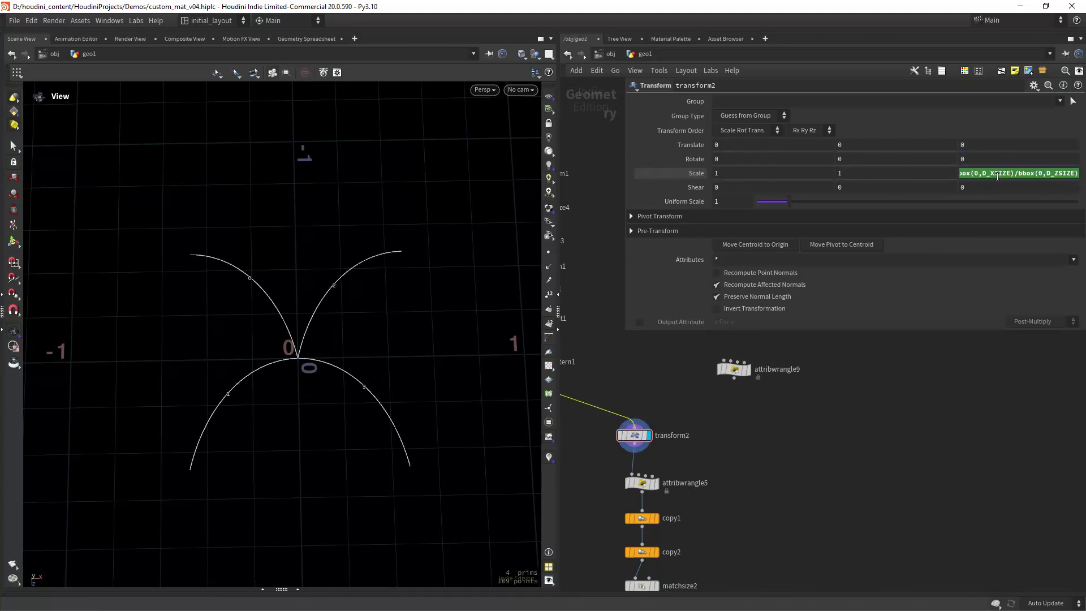
- Compare transform2's bypassed and active results once more and open its node info to check the scaled size
{"action": "middle_click_drag", "start_coordinate": [730, 493], "coordinate": [759, 419]}
{"action": "left_click_drag", "start_coordinate": [625, 253], "coordinate": [775, 254]}
{"action": "left_click", "coordinate": [644, 345]}
{"action": "left_click", "coordinate": [645, 345]}
{"action": "middle_click", "coordinate": [663, 362]}
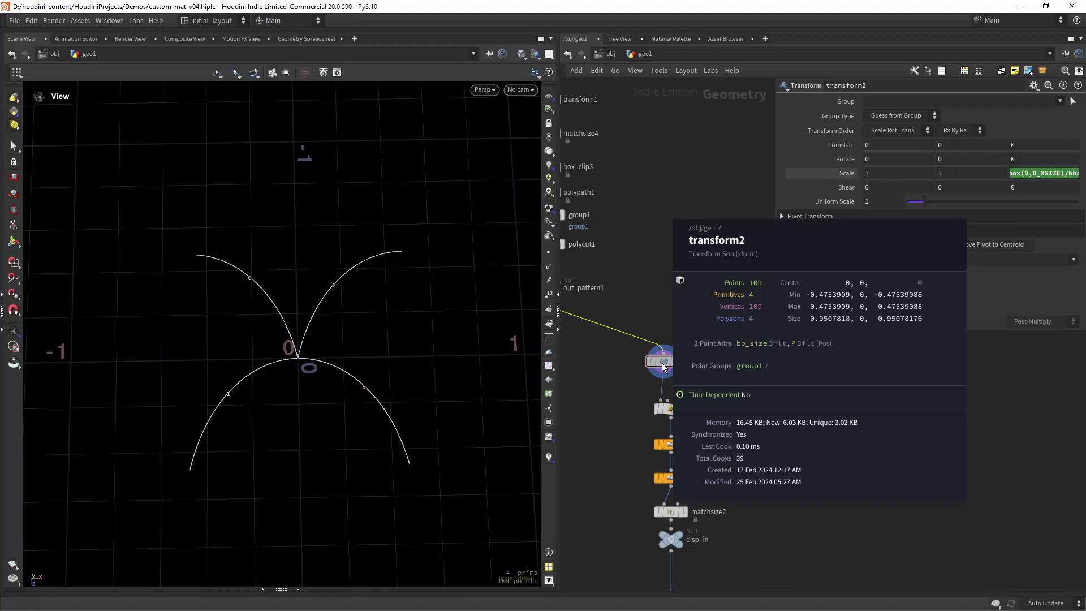
- Select attribwrangle5 and examine its pattern_size expression
{"action": "middle_click_drag", "start_coordinate": [719, 358], "coordinate": [718, 277]}
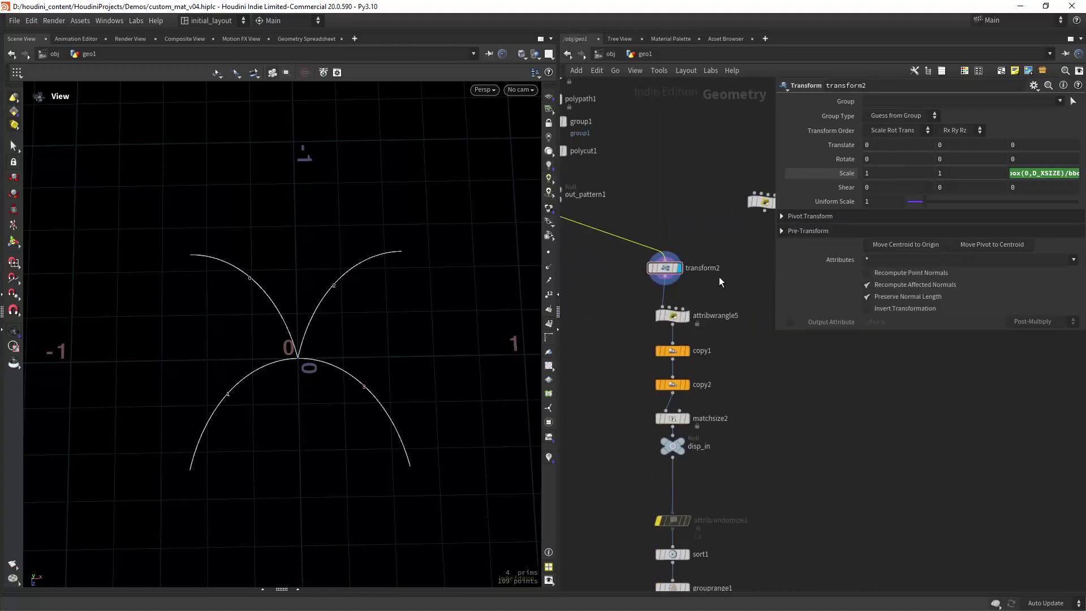
{"action": "left_click", "coordinate": [679, 314]}
{"action": "middle_click_drag", "start_coordinate": [681, 318], "coordinate": [655, 300]}
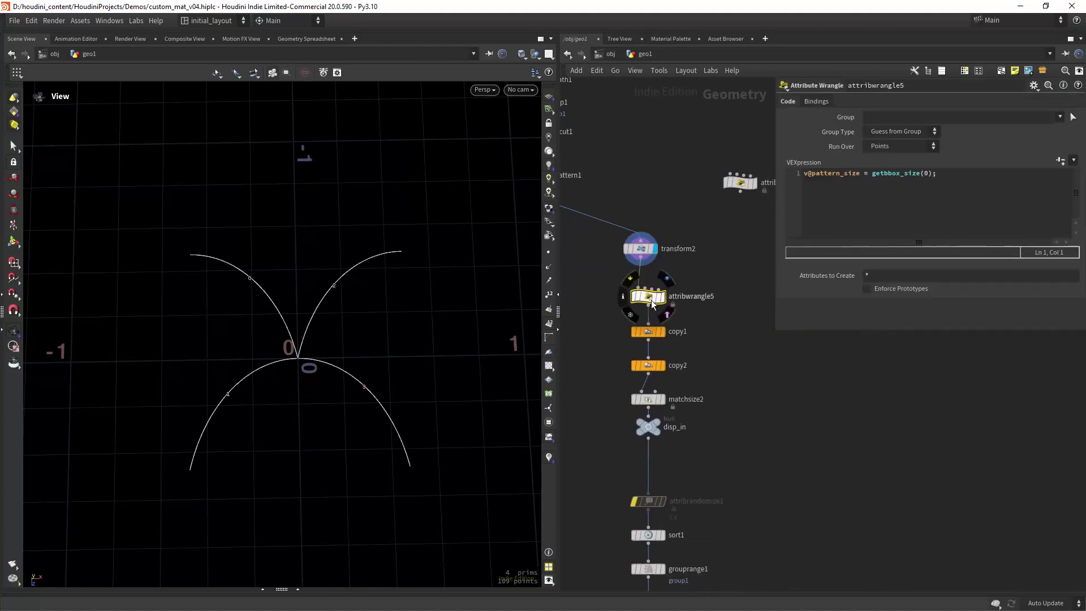
- Display the attribwrangle5 result, then display copy1 and examine its X translate expression
{"action": "left_click", "coordinate": [660, 295]}
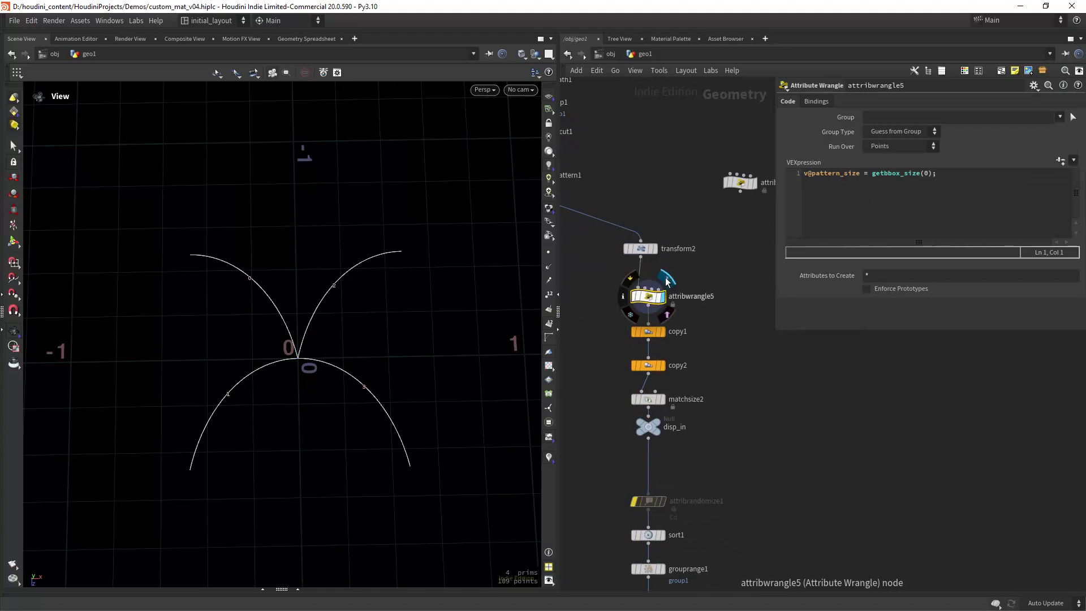
{"action": "scroll", "coordinate": [334, 372], "scroll_direction": "down", "scroll_amount": 3}
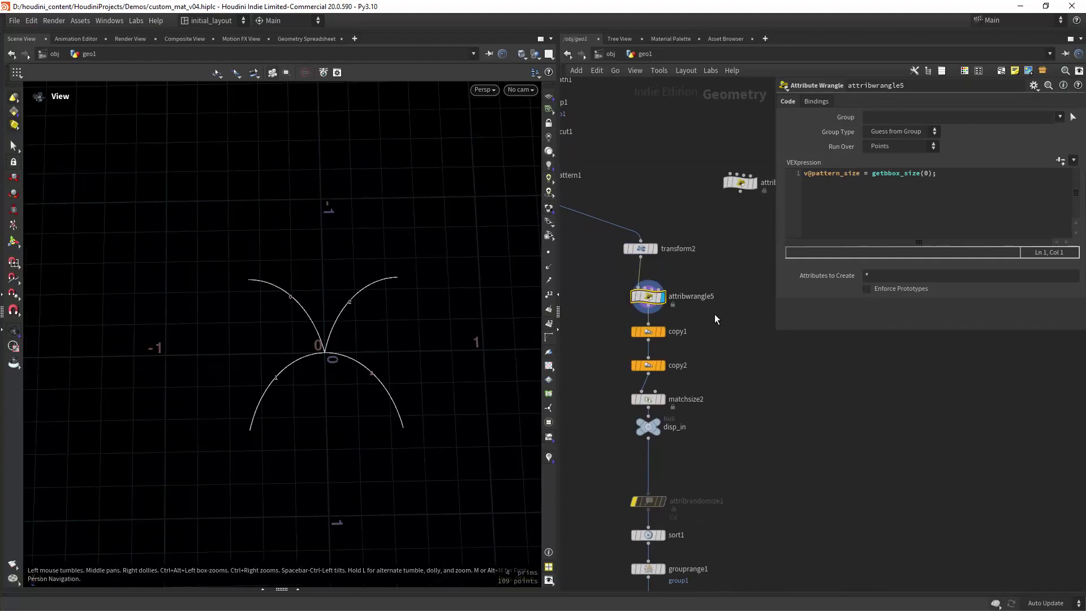
{"action": "scroll", "coordinate": [676, 348], "scroll_direction": "up", "scroll_amount": 2}
{"action": "left_click", "coordinate": [653, 320]}
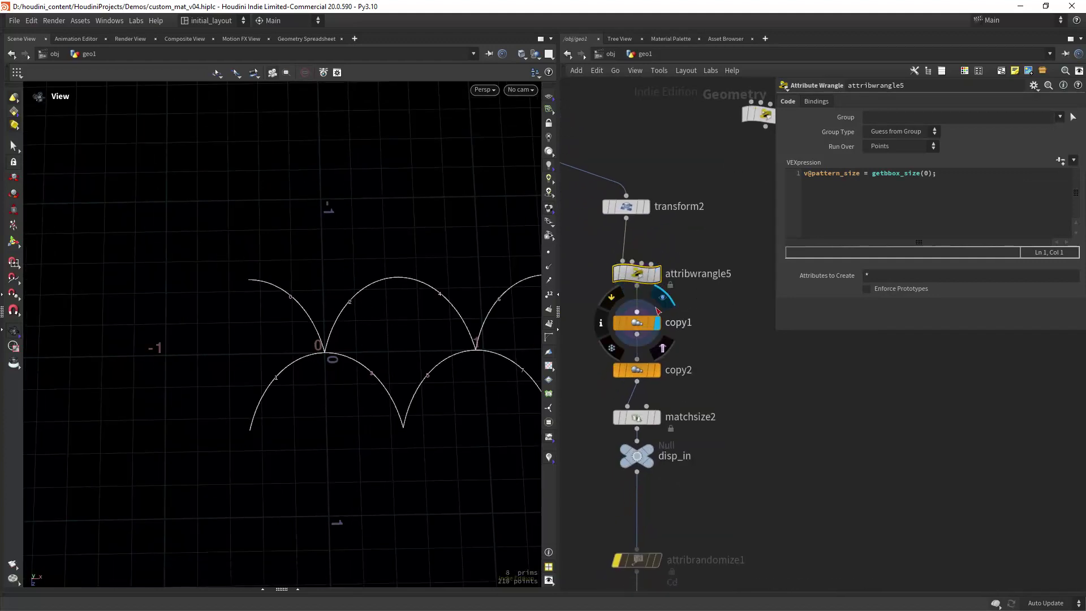
{"action": "left_click", "coordinate": [645, 325]}
{"action": "middle_click_drag", "start_coordinate": [696, 355], "coordinate": [693, 322]}
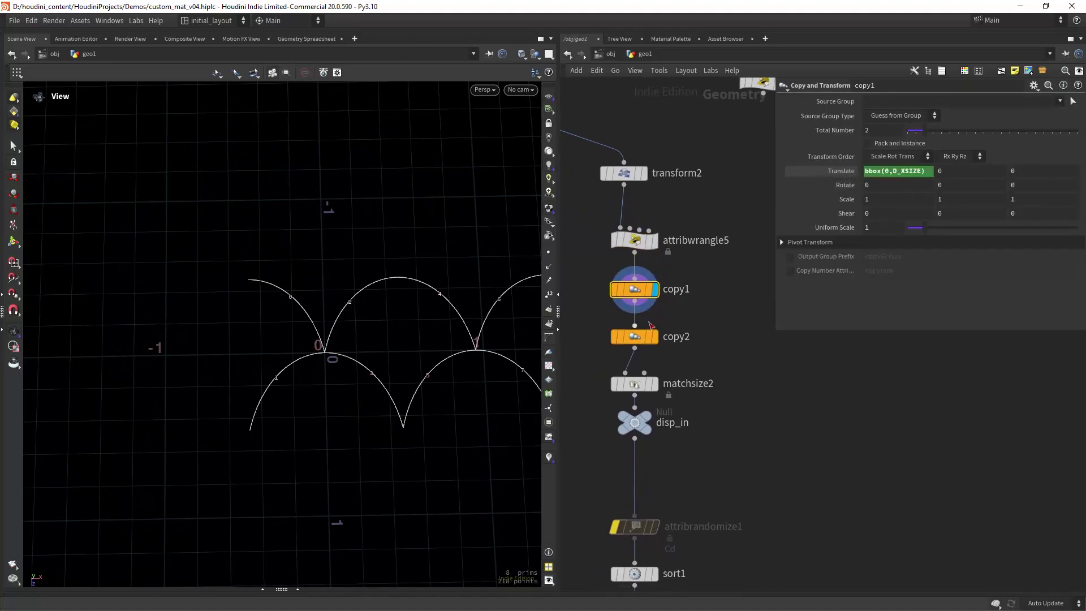
- Display copy2 and inspect the curve rows duplicated along the Z axis
{"action": "left_click", "coordinate": [657, 311]}
{"action": "right_click_drag", "start_coordinate": [473, 423], "coordinate": [351, 468]}
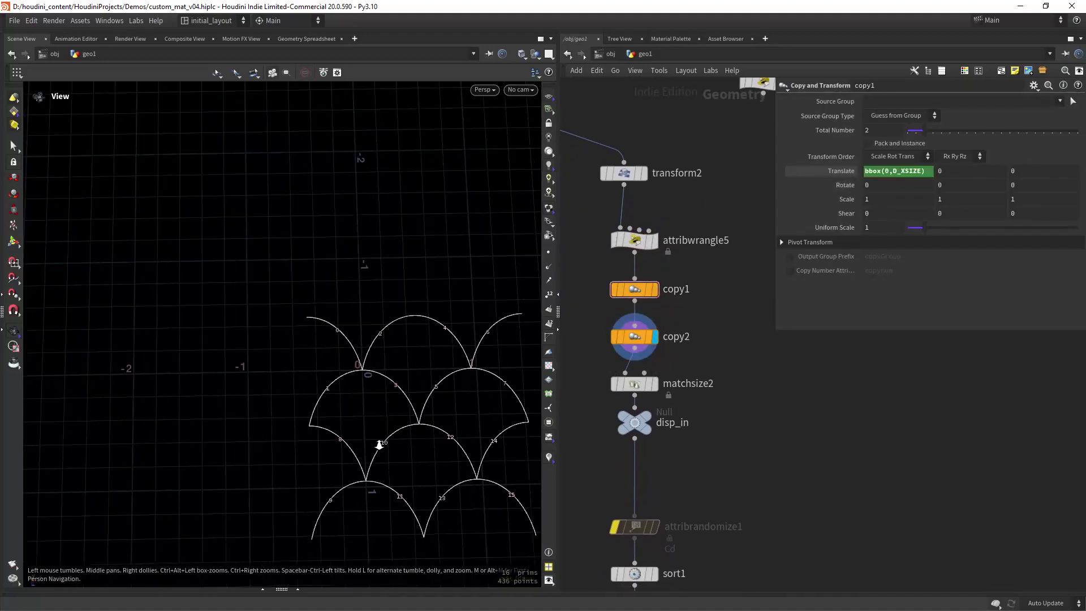
{"action": "middle_click_drag", "start_coordinate": [491, 415], "coordinate": [398, 371]}
{"action": "right_click_drag", "start_coordinate": [397, 371], "coordinate": [418, 348]}
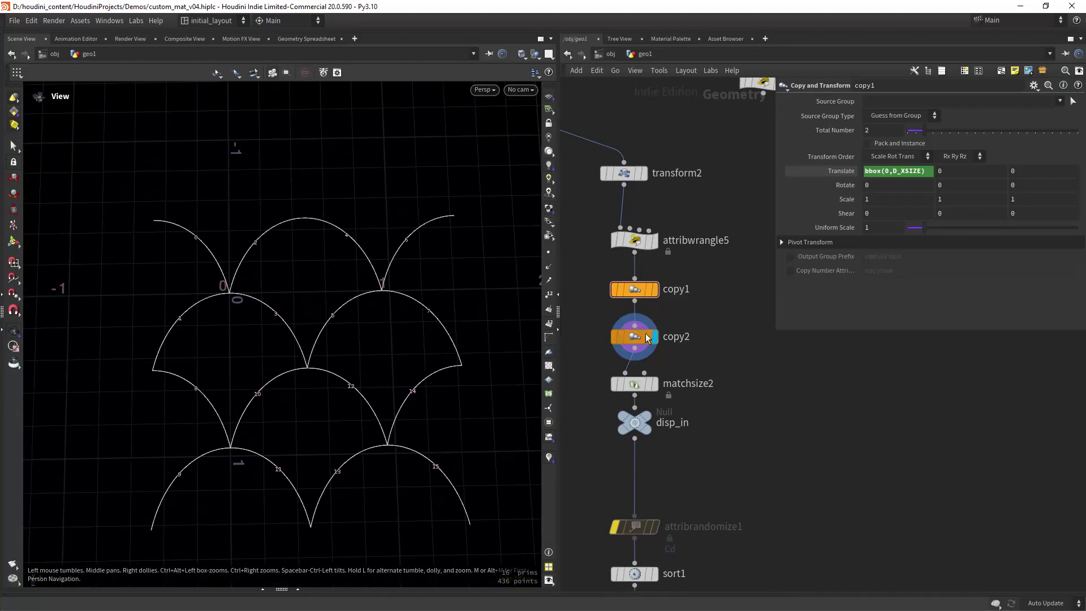
- Display matchsize2 and then the disp_in null to view the centred curve pattern
{"action": "left_click", "coordinate": [654, 384]}
{"action": "middle_click_drag", "start_coordinate": [691, 401], "coordinate": [697, 354]}
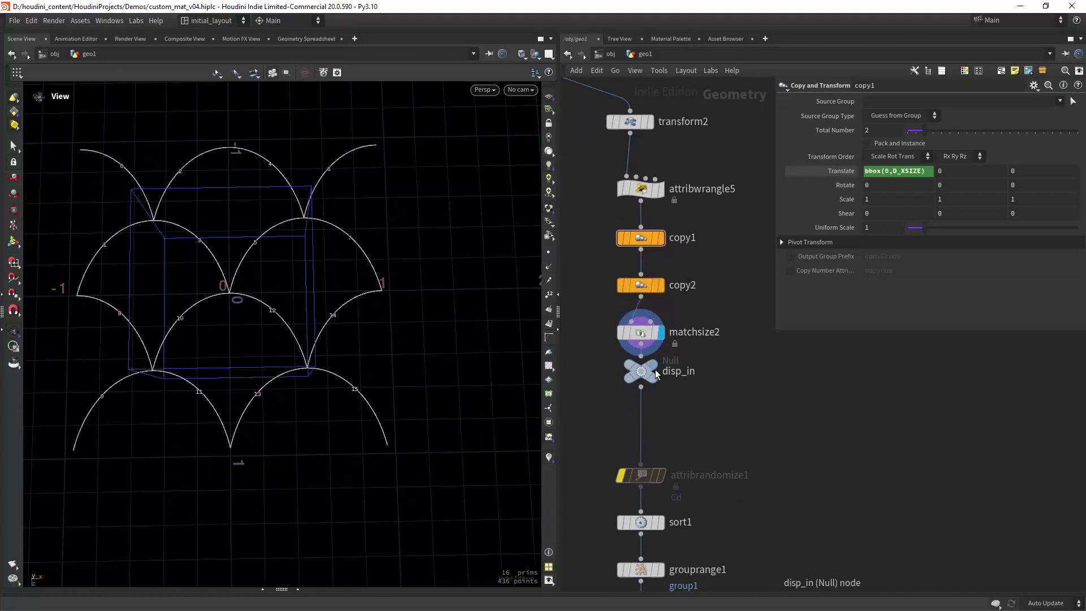
{"action": "left_click", "coordinate": [667, 350]}
- Display sort1 and examine its Proximity to Point primitive sort against the primitive numbering
{"action": "middle_click_drag", "start_coordinate": [654, 532], "coordinate": [667, 381]}
{"action": "left_click", "coordinate": [664, 378]}
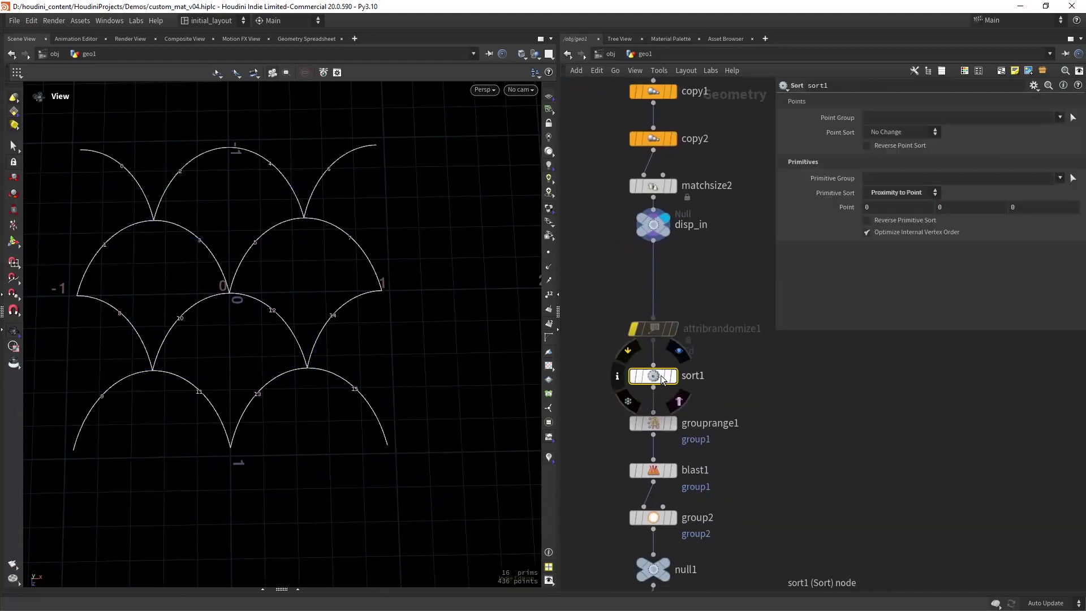
{"action": "right_click_drag", "start_coordinate": [416, 361], "coordinate": [339, 328]}
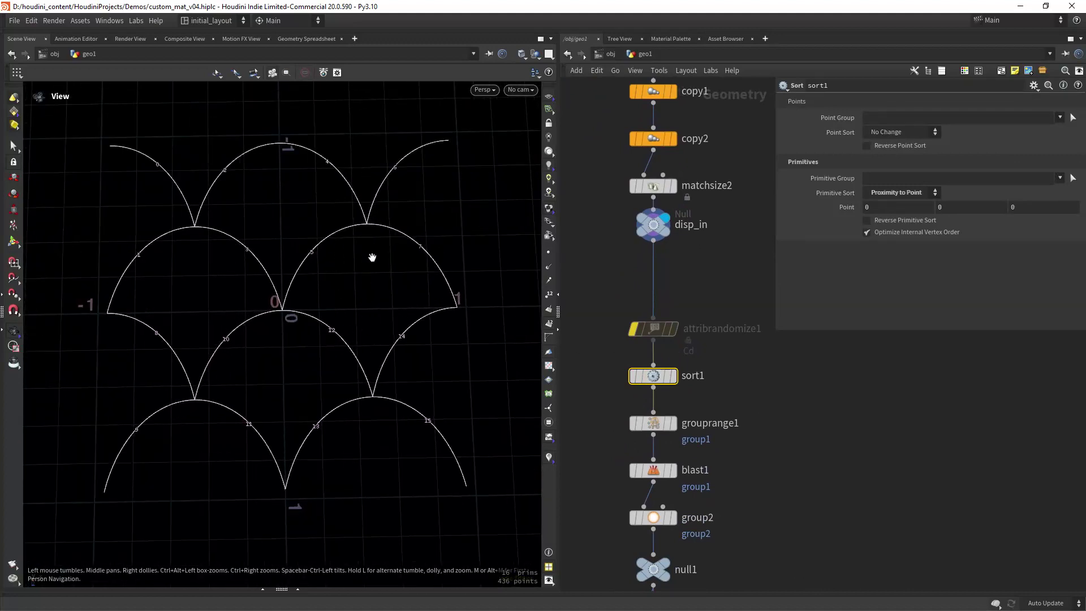
{"action": "middle_click_drag", "start_coordinate": [699, 306], "coordinate": [700, 276]}
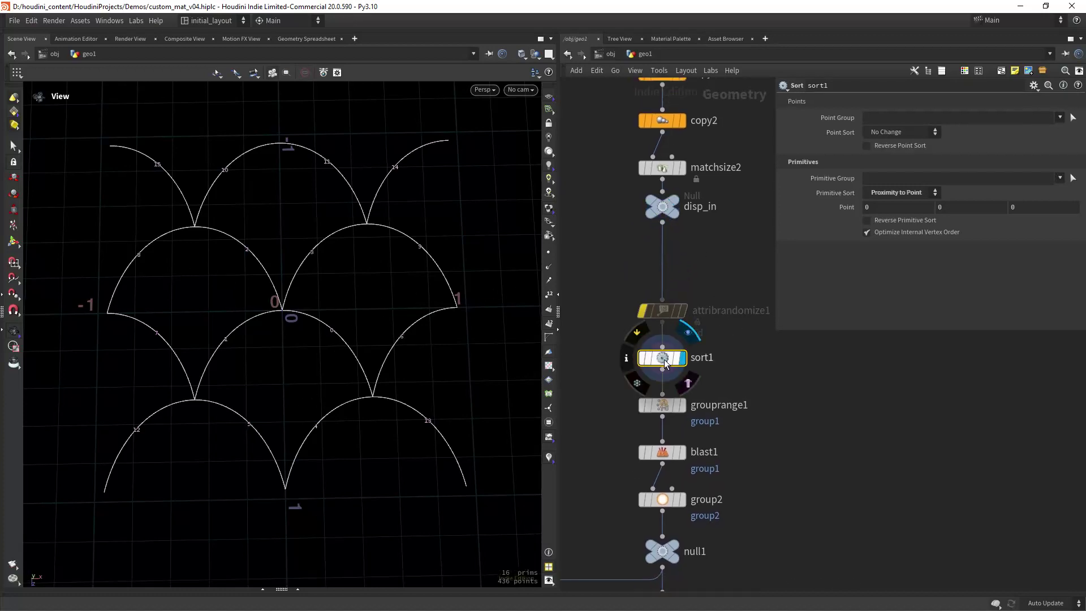
{"action": "left_click", "coordinate": [687, 335]}
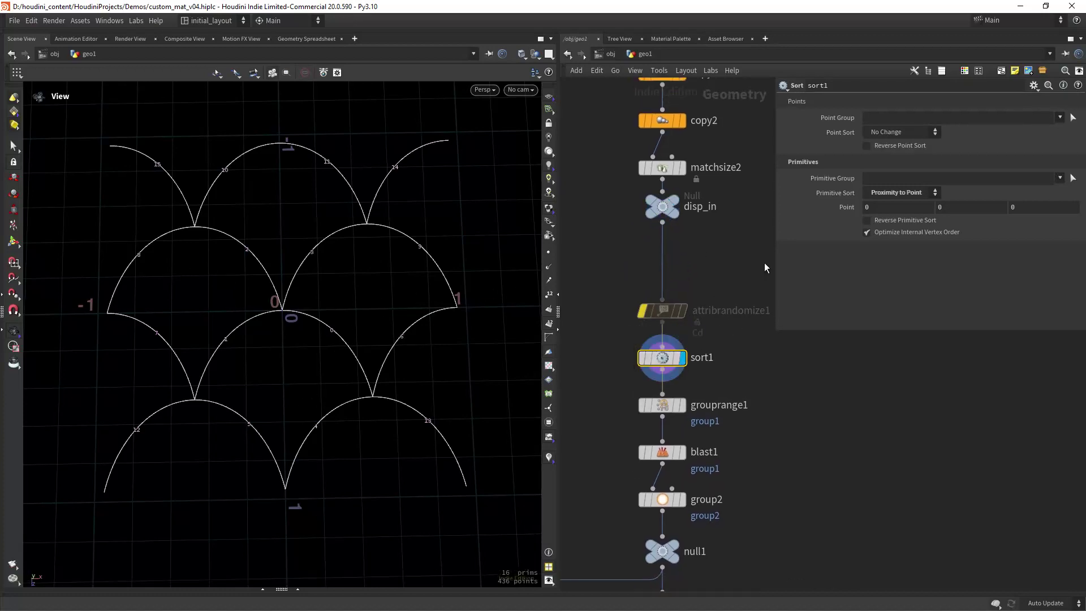
{"action": "left_click", "coordinate": [897, 196]}
{"action": "left_click", "coordinate": [899, 192]}
- Display grouprange1 and examine its inverted primitive range settings and the grouped corner curves
{"action": "left_click", "coordinate": [689, 382]}
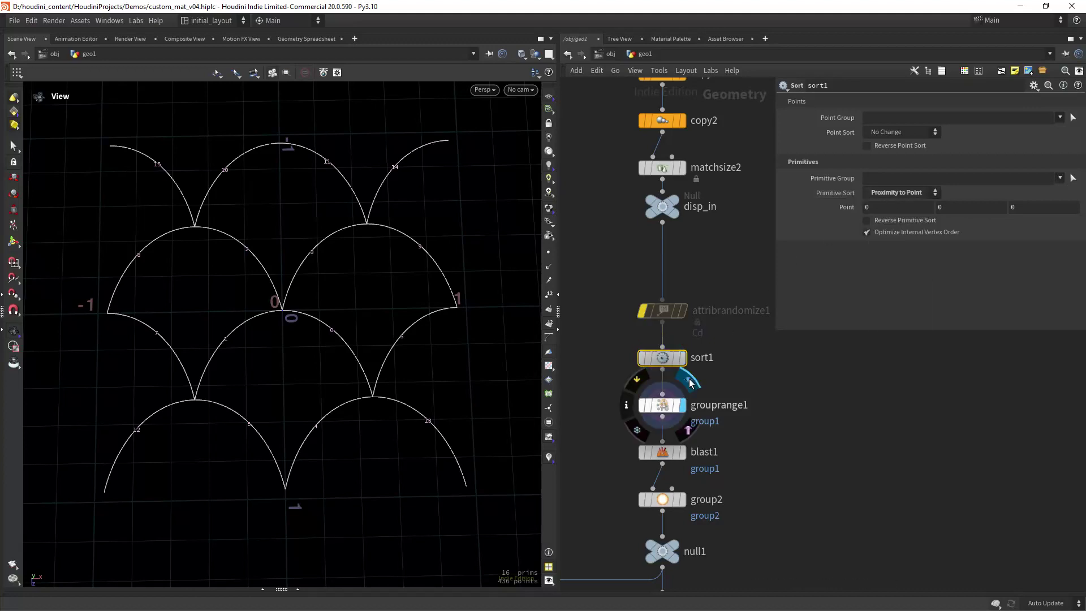
{"action": "left_click", "coordinate": [673, 405]}
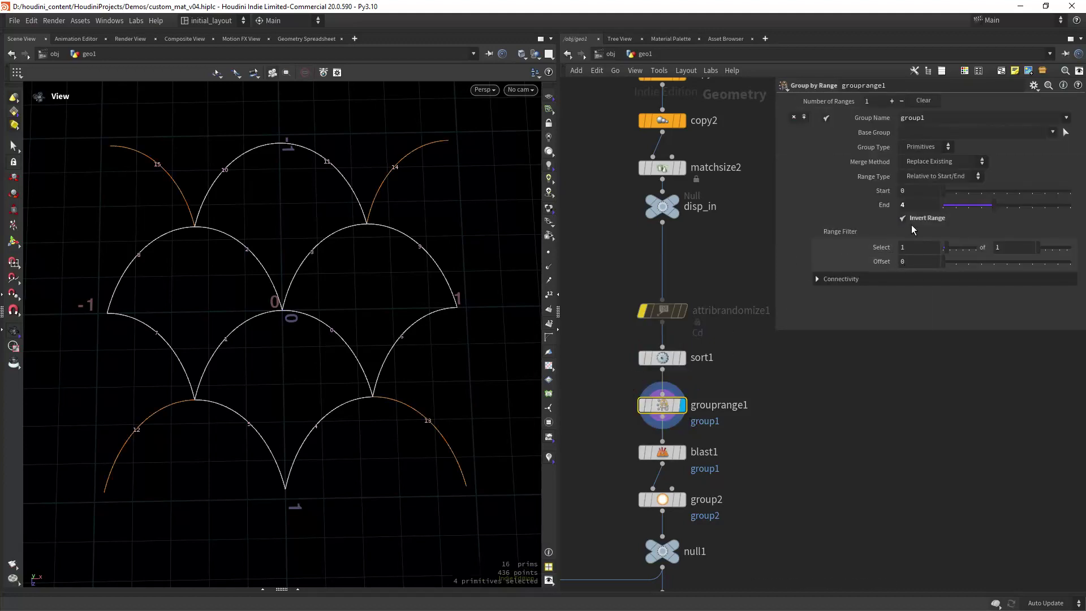
{"action": "right_click_drag", "start_coordinate": [401, 277], "coordinate": [325, 300]}
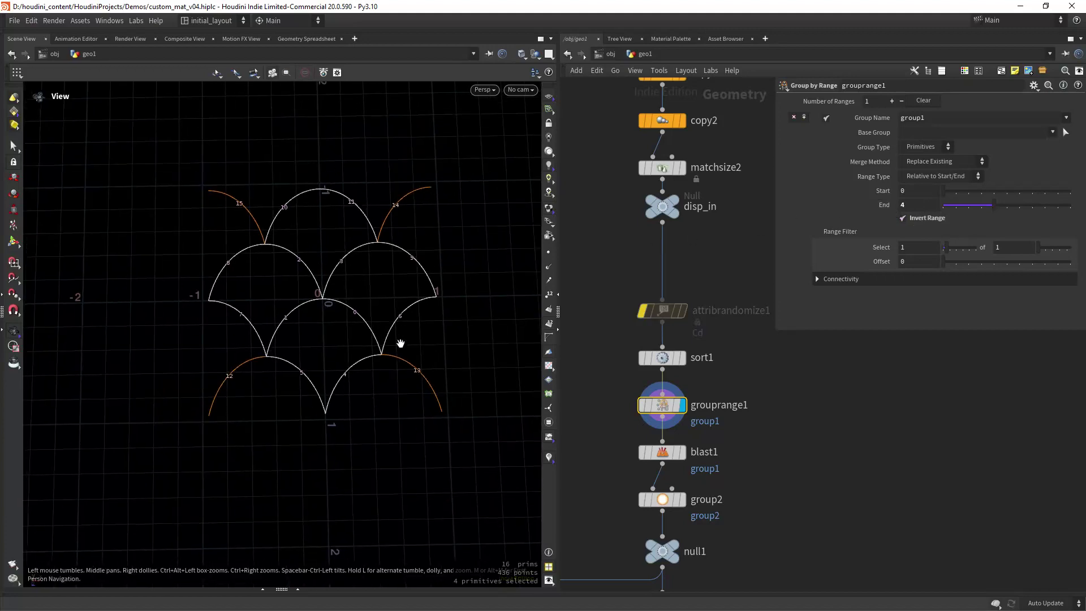
- Display blast1 and then group2, and examine group2's bounding sphere settings around the single scallop
{"action": "middle_click_drag", "start_coordinate": [727, 422], "coordinate": [726, 333]}
{"action": "left_click", "coordinate": [686, 336]}
{"action": "middle_click_drag", "start_coordinate": [719, 382], "coordinate": [718, 325]}
{"action": "left_click", "coordinate": [681, 351]}
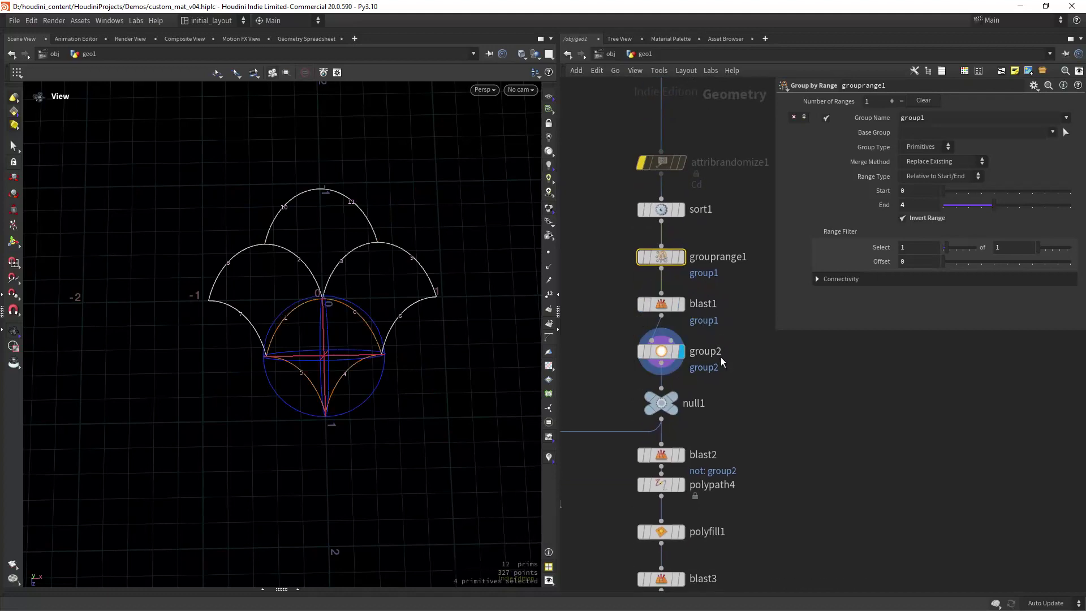
{"action": "left_click", "coordinate": [668, 350]}
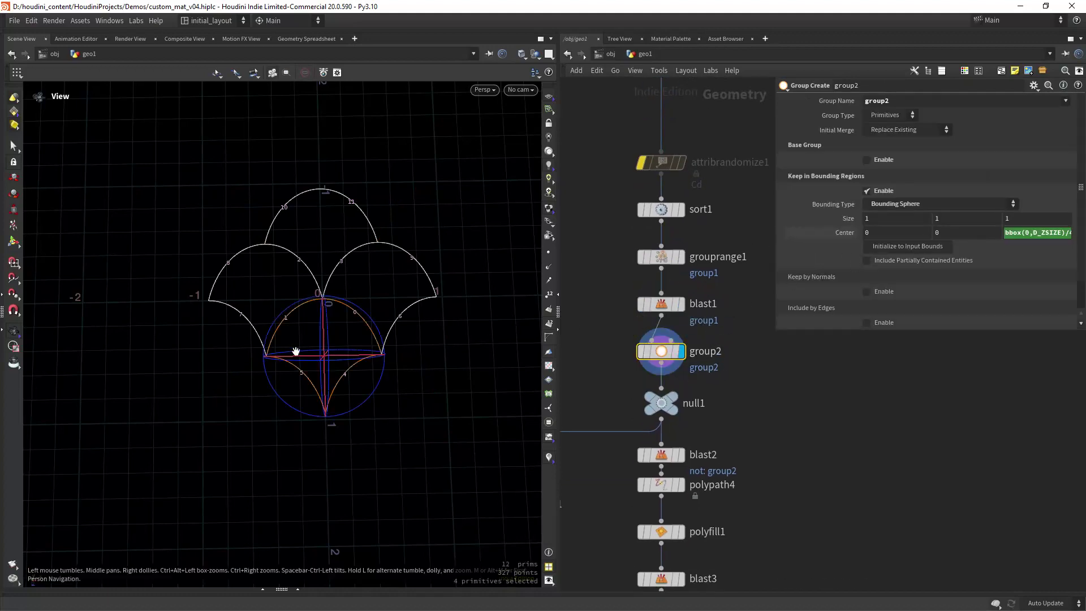
{"action": "scroll", "coordinate": [291, 347], "scroll_direction": "up", "scroll_amount": 3}
{"action": "scroll", "coordinate": [710, 331], "scroll_direction": "down", "scroll_amount": 3}
- Step through the nodes below group2 and display polypath4 to inspect the joined outline of the isolated scallop
{"action": "left_click", "coordinate": [681, 359]}
{"action": "scroll", "coordinate": [678, 334], "scroll_direction": "down", "scroll_amount": 1}
{"action": "mouse_move", "coordinate": [677, 334]}
{"action": "left_click", "coordinate": [692, 310]}
{"action": "middle_click_drag", "start_coordinate": [728, 342], "coordinate": [724, 285]}
{"action": "scroll", "coordinate": [724, 304], "scroll_direction": "up", "scroll_amount": 2}
{"action": "left_click", "coordinate": [669, 305]}
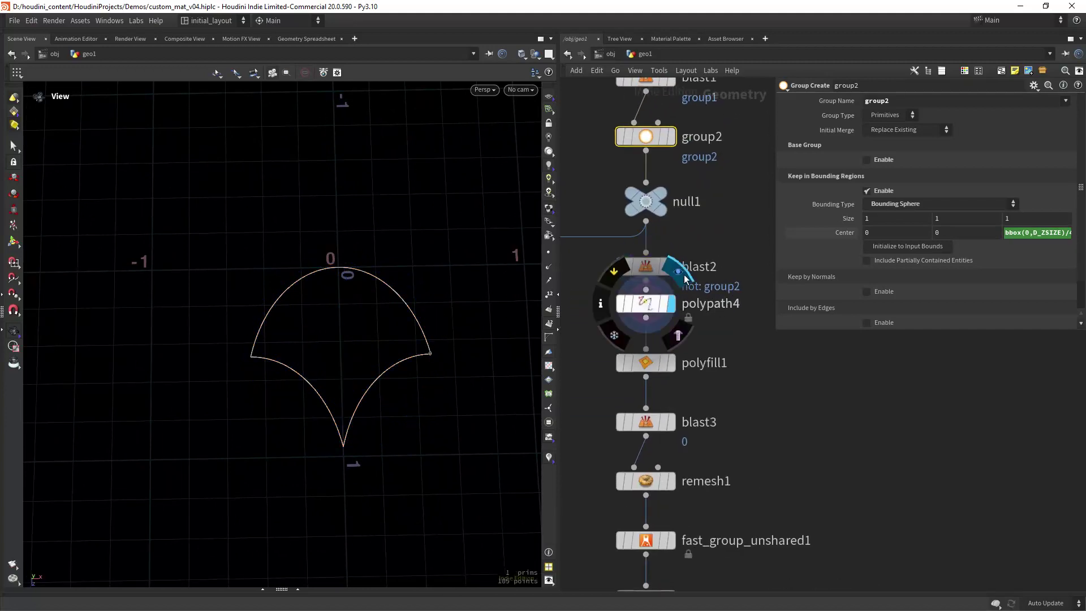
{"action": "scroll", "coordinate": [477, 294], "scroll_direction": "up", "scroll_amount": 2}
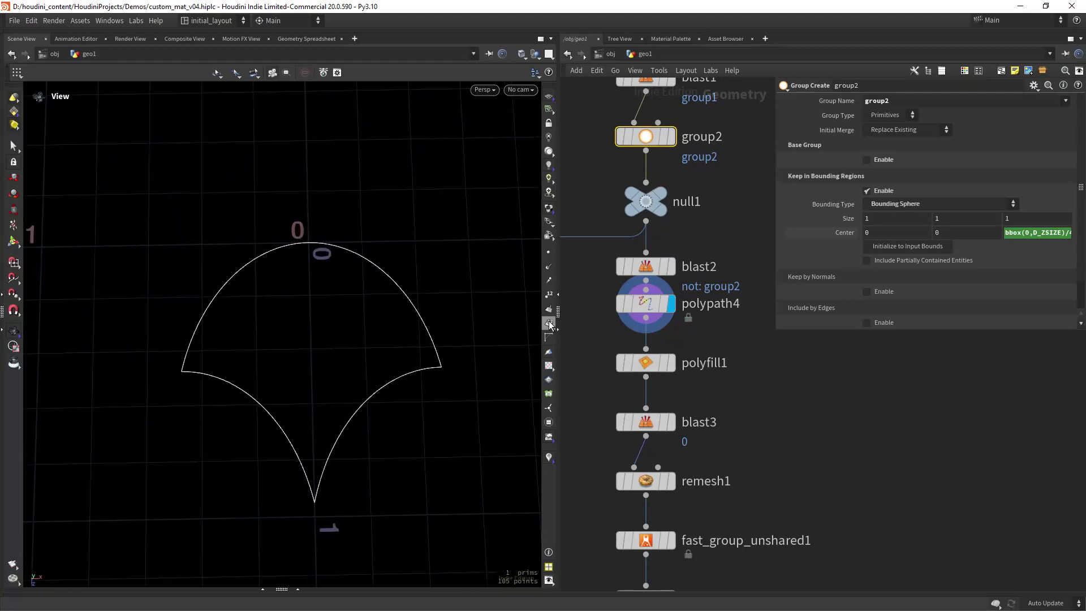
- Display polyfill1 and inspect the filled scallop surface
{"action": "left_click", "coordinate": [670, 362]}
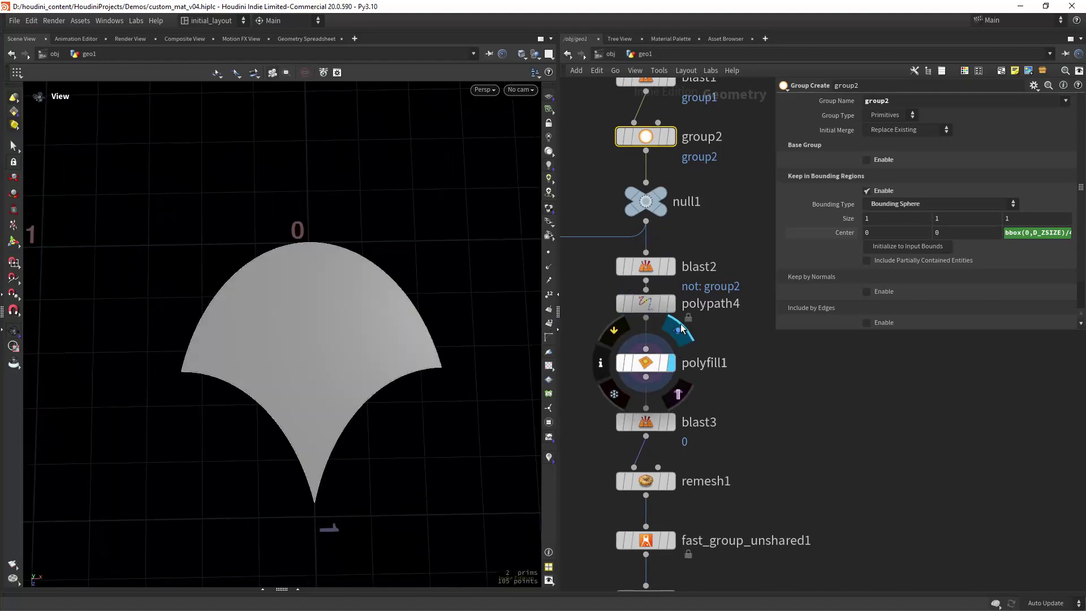
{"action": "scroll", "coordinate": [400, 361], "scroll_direction": "down", "scroll_amount": 3}
{"action": "scroll", "coordinate": [400, 361], "scroll_direction": "up", "scroll_amount": 4}
{"action": "scroll", "coordinate": [446, 337], "scroll_direction": "down", "scroll_amount": 1}
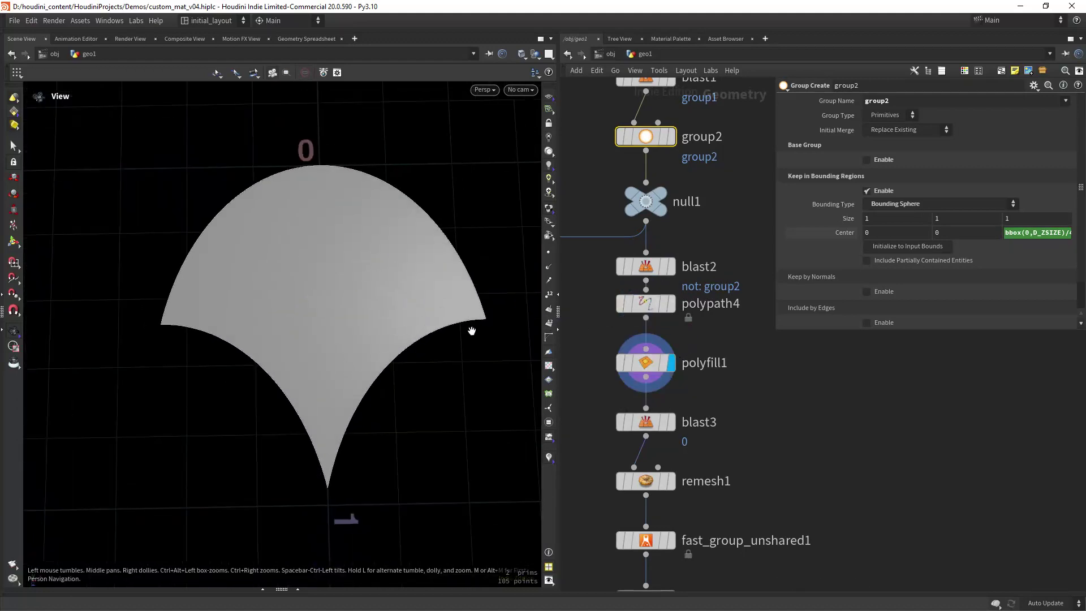
- Display blast3 and then remesh1, and inspect the triangulated scallop mesh from several angles
{"action": "left_click", "coordinate": [671, 419]}
{"action": "middle_click_drag", "start_coordinate": [671, 418], "coordinate": [700, 290]}
{"action": "left_click", "coordinate": [673, 351]}
{"action": "middle_click_drag", "start_coordinate": [718, 366], "coordinate": [722, 303]}
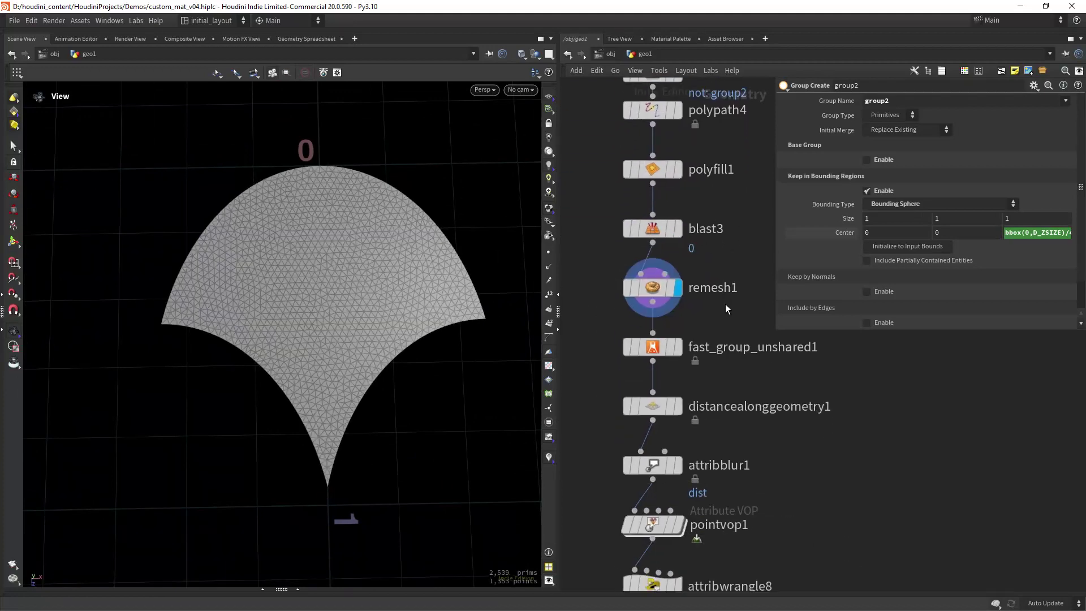
{"action": "scroll", "coordinate": [427, 394], "scroll_direction": "down", "scroll_amount": 3}
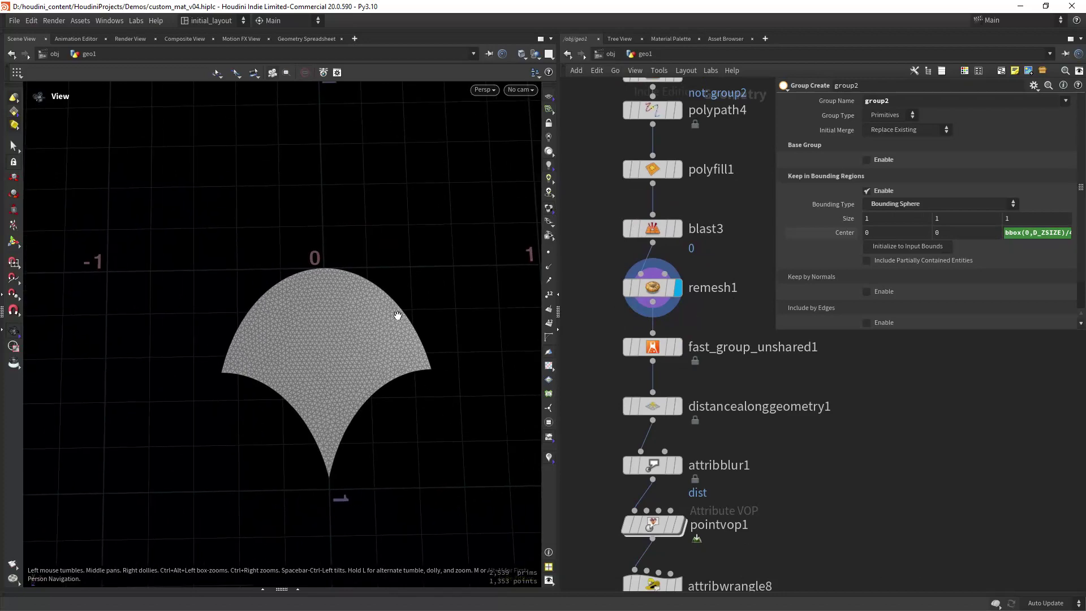
{"action": "left_click_drag", "start_coordinate": [306, 398], "coordinate": [341, 338]}
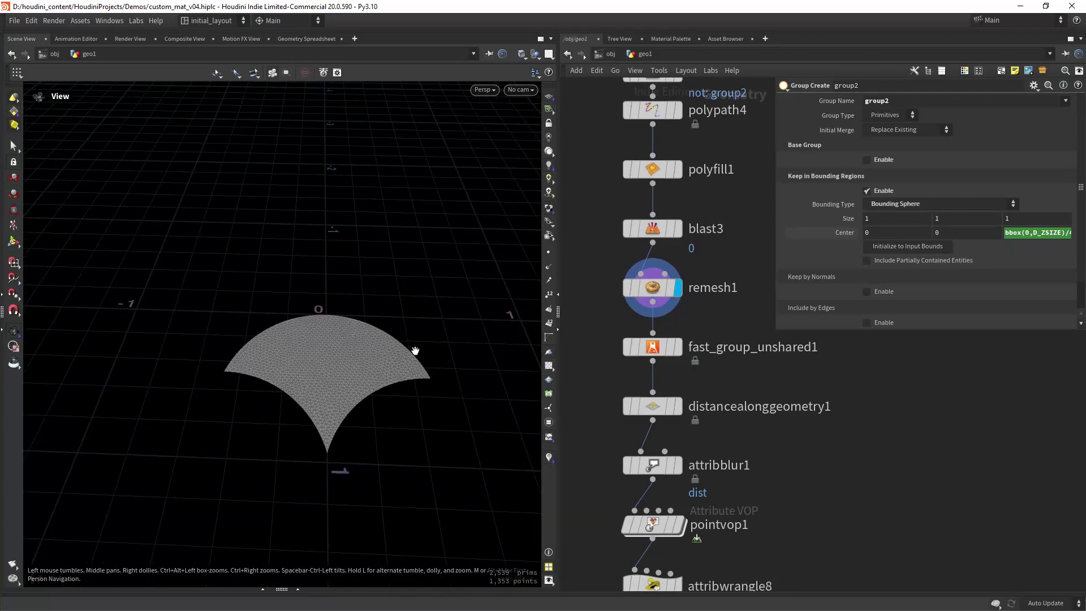
{"action": "left_click_drag", "start_coordinate": [415, 348], "coordinate": [366, 366]}
{"action": "right_click_drag", "start_coordinate": [366, 366], "coordinate": [424, 317]}
{"action": "middle_click_drag", "start_coordinate": [368, 381], "coordinate": [361, 358]}
{"action": "left_click_drag", "start_coordinate": [361, 359], "coordinate": [383, 353]}
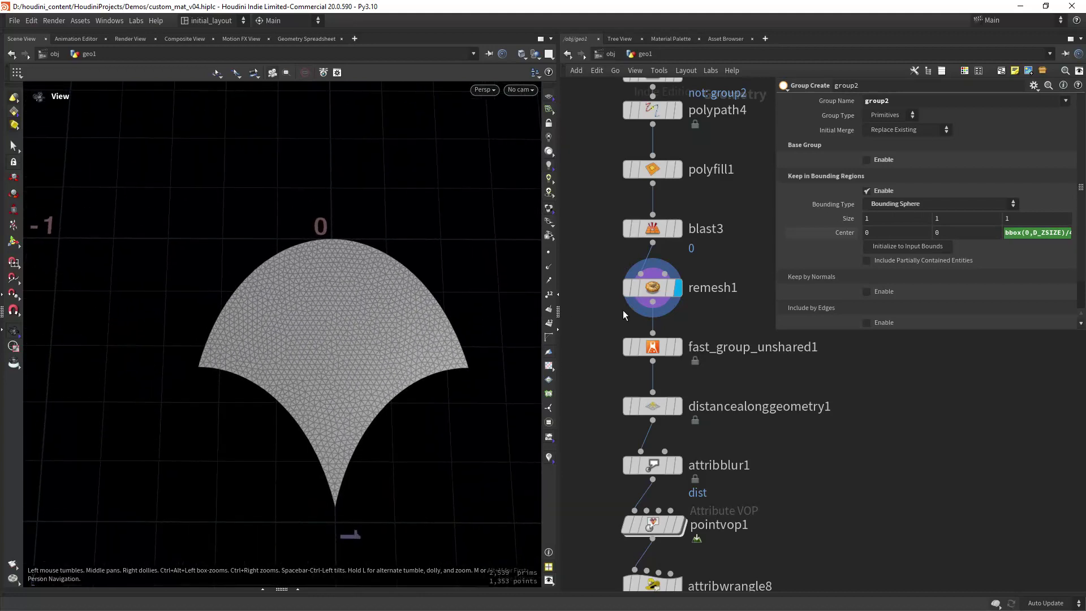
- Display fast_group_unshared1 and examine its point group type and output group name
{"action": "left_click", "coordinate": [677, 346]}
{"action": "middle_click_drag", "start_coordinate": [710, 308], "coordinate": [711, 253]}
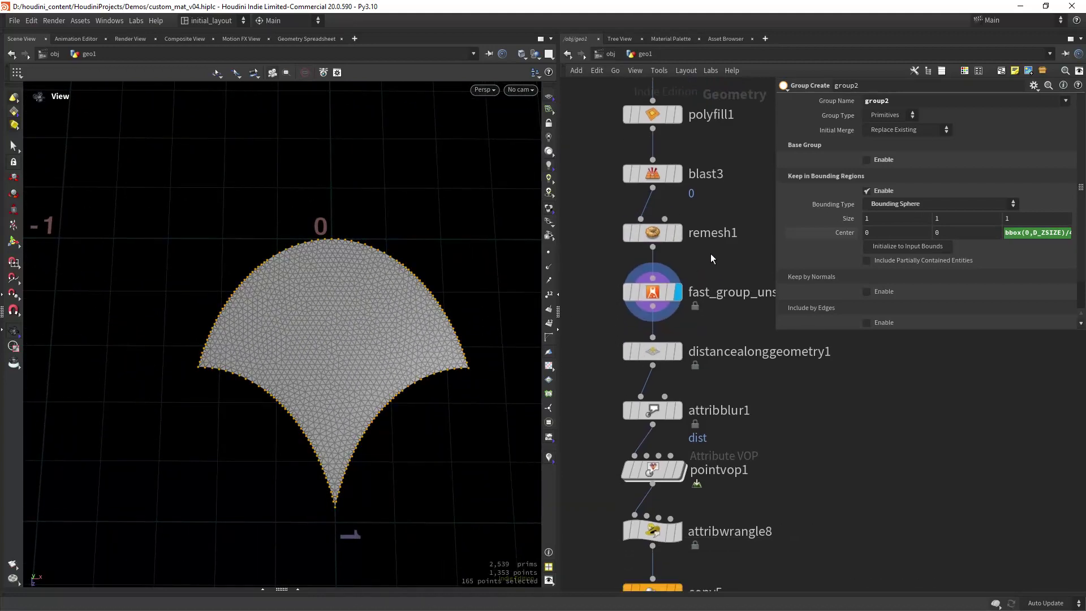
{"action": "left_click", "coordinate": [663, 296]}
{"action": "middle_click_drag", "start_coordinate": [669, 327], "coordinate": [664, 285]}
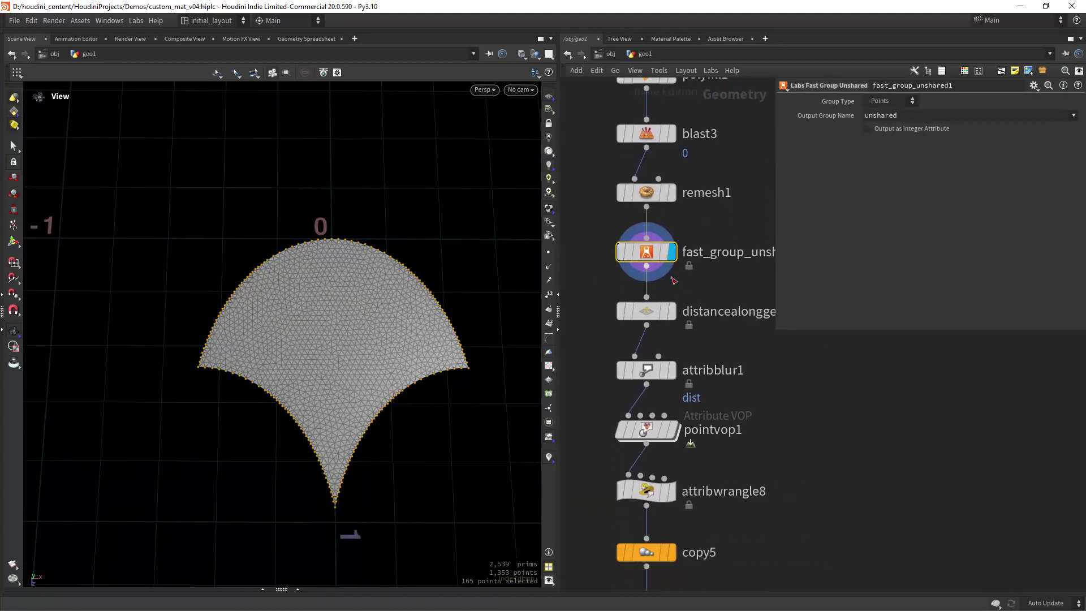
- Display distancealonggeometry1 and visualize its dist attribute on the scallop mesh from its node info
{"action": "mouse_move", "coordinate": [659, 311]}
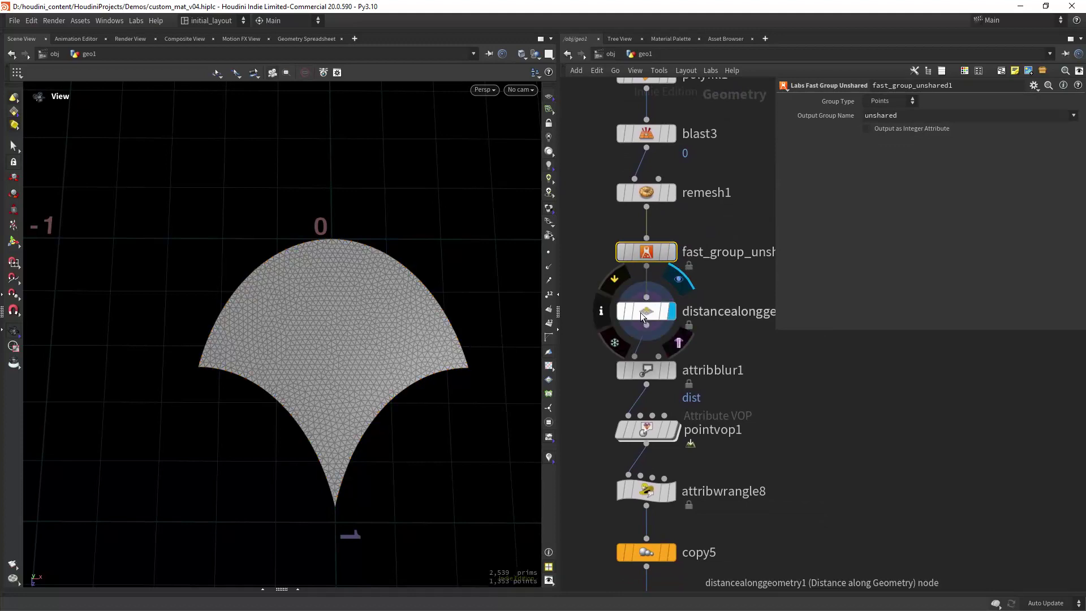
{"action": "left_click", "coordinate": [601, 311]}
{"action": "left_click", "coordinate": [731, 248]}
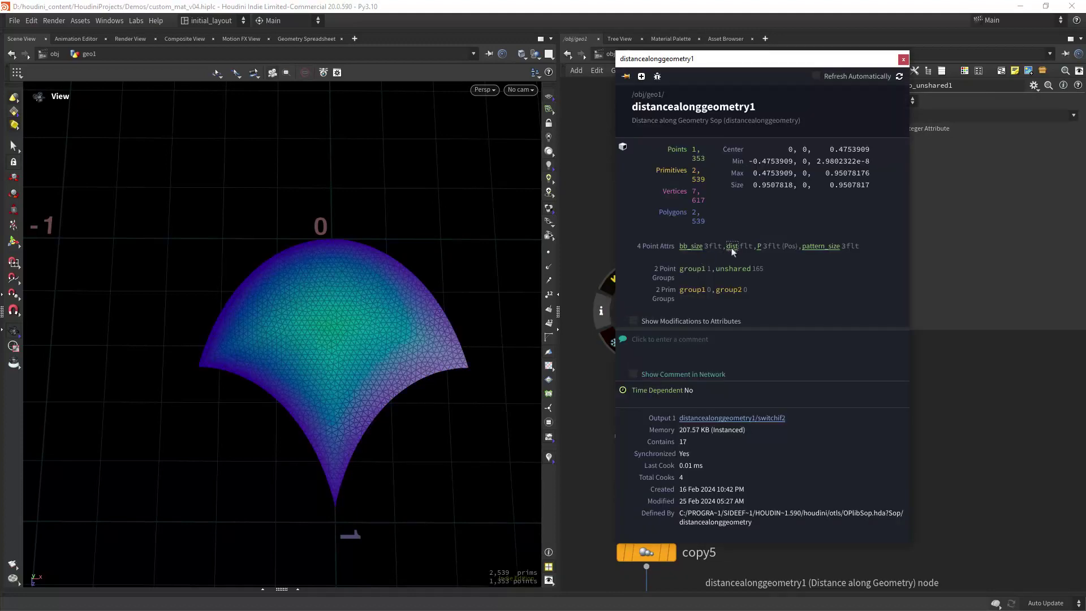
{"action": "left_click_drag", "start_coordinate": [430, 400], "coordinate": [407, 324], "text": "alt"}
{"action": "left_click_drag", "start_coordinate": [352, 363], "coordinate": [368, 427]}
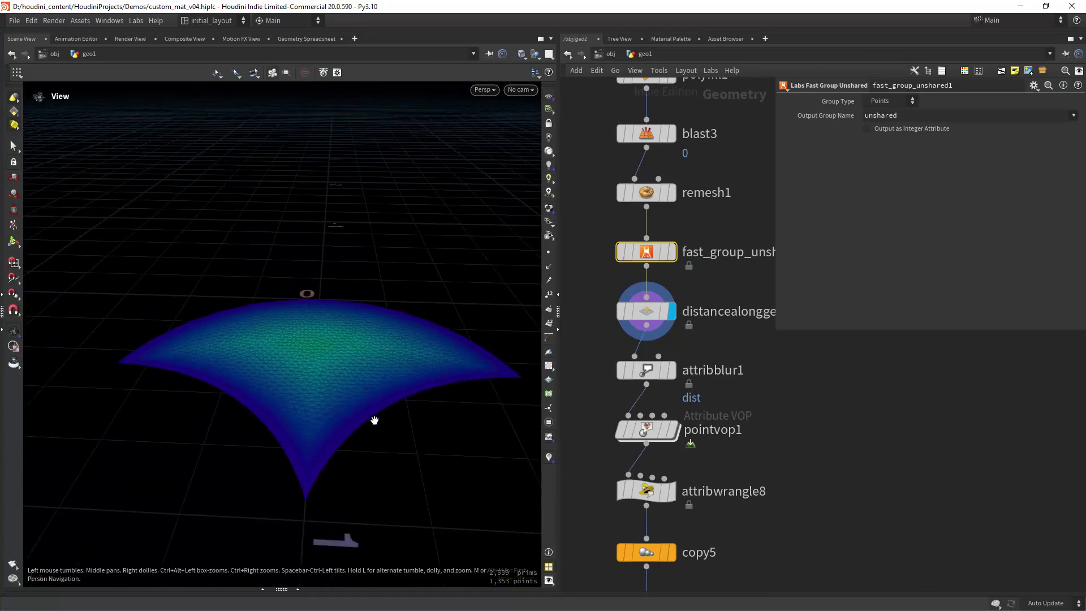
- Examine distancealonggeometry1's start points and output attribute, then display attribblur1 and pointvop1 in turn
{"action": "left_click", "coordinate": [650, 314]}
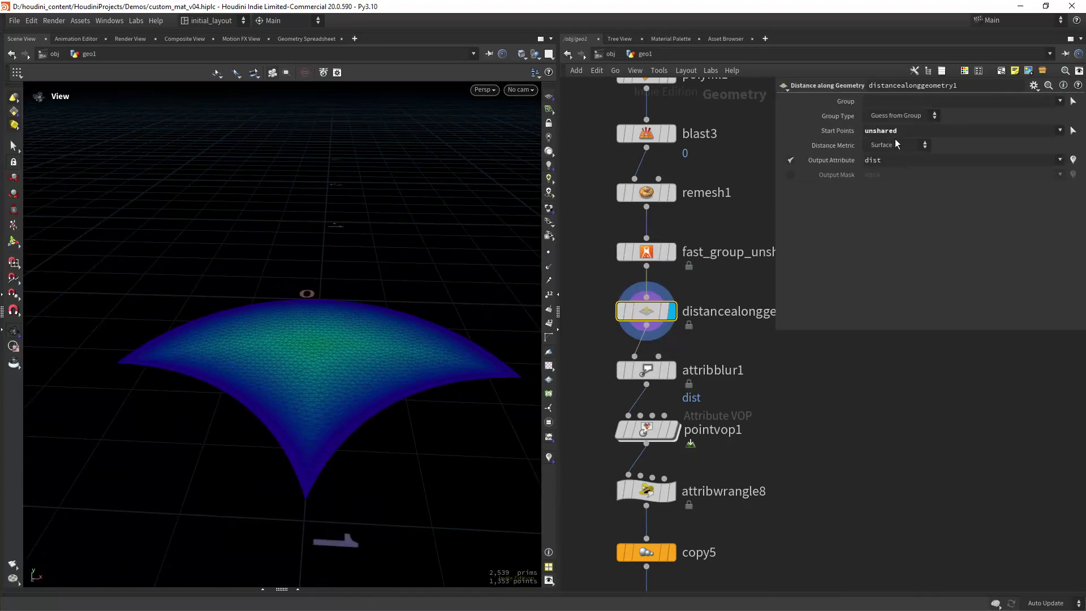
{"action": "middle_click_drag", "start_coordinate": [705, 349], "coordinate": [707, 280]}
{"action": "mouse_move", "coordinate": [657, 297]}
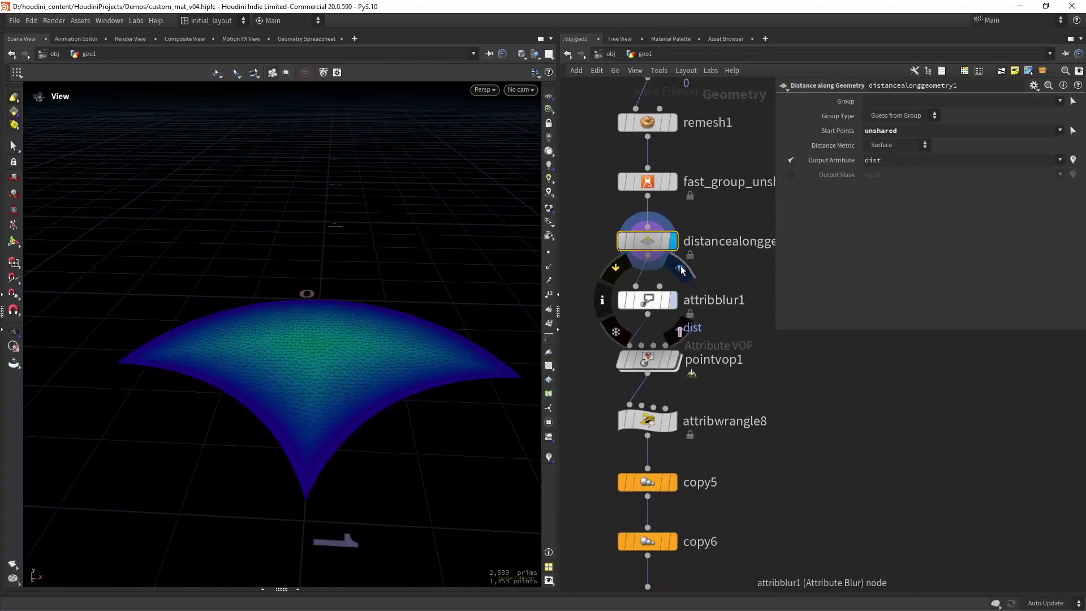
{"action": "left_click", "coordinate": [680, 269]}
{"action": "left_click", "coordinate": [681, 327]}
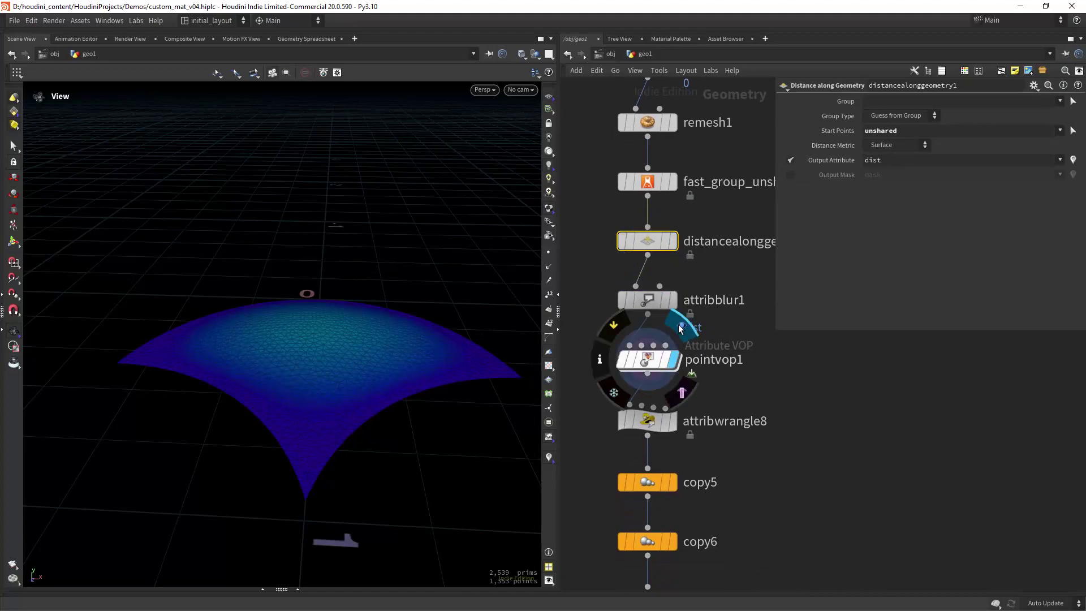
- Look inside pointvop1, examine the displacenml1 node's displacement scale, and return to the geo1 network
{"action": "double_click", "coordinate": [659, 353]}
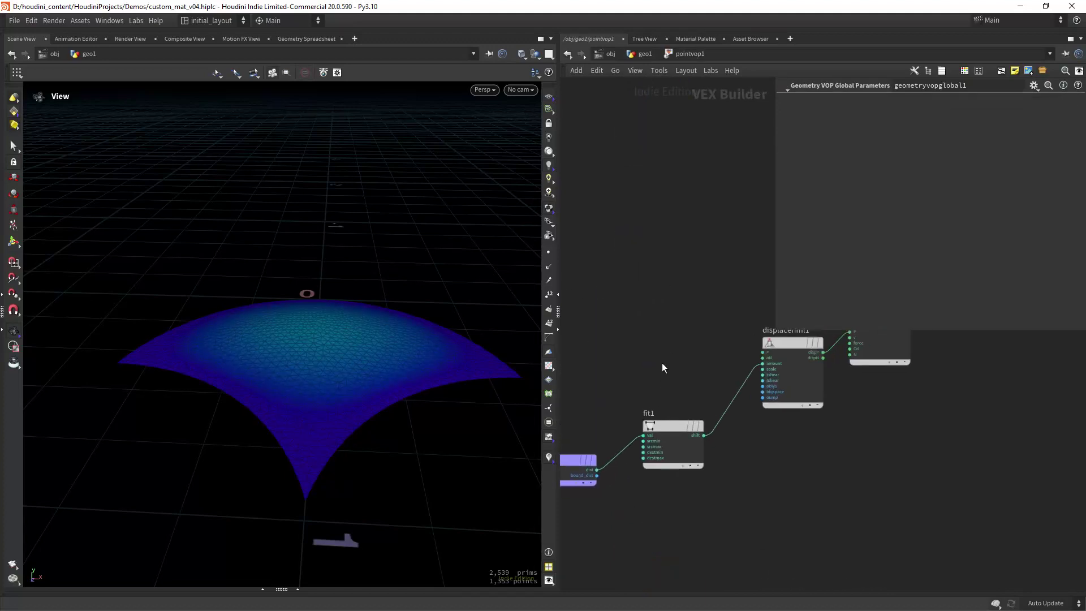
{"action": "middle_click_drag", "start_coordinate": [752, 297], "coordinate": [663, 352]}
{"action": "left_click", "coordinate": [687, 427]}
{"action": "middle_click_drag", "start_coordinate": [738, 435], "coordinate": [694, 441]}
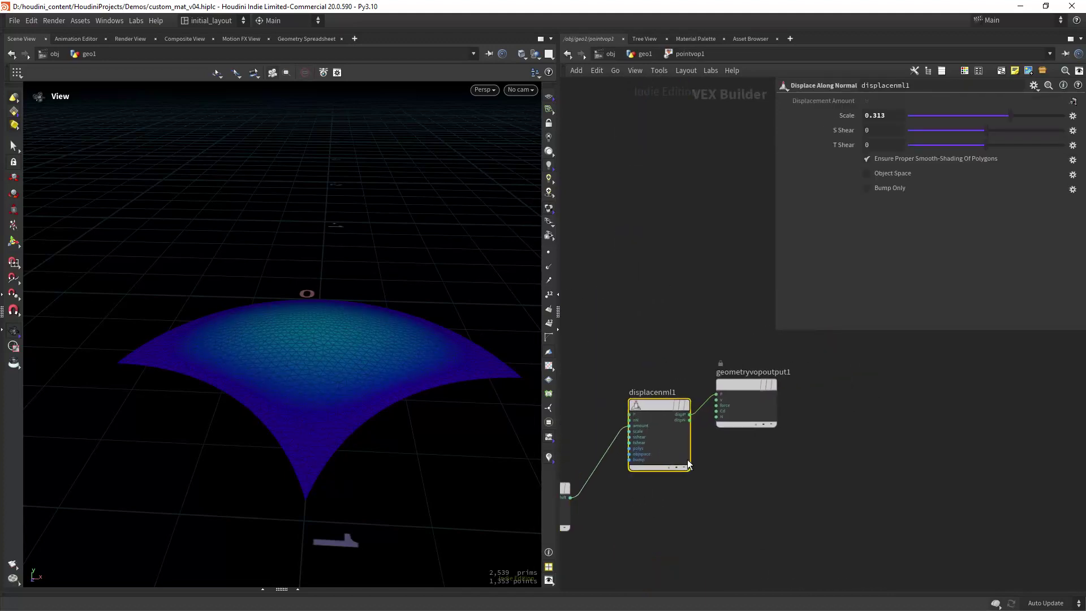
{"action": "left_click", "coordinate": [645, 54]}
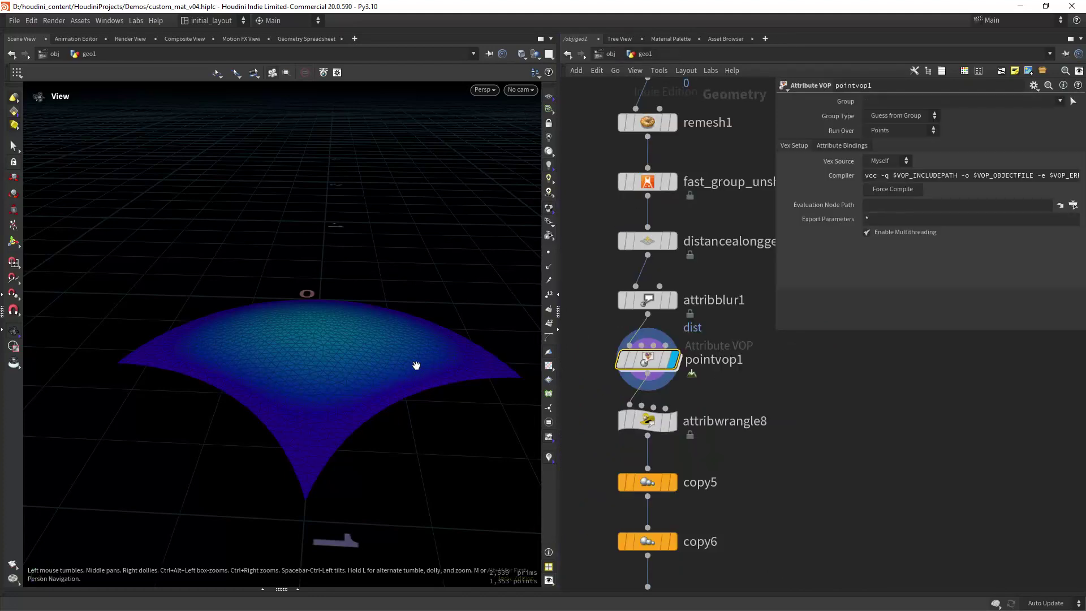
- Turn off the dist attribute visualization from pointvop1's node info
{"action": "left_click_drag", "start_coordinate": [431, 356], "coordinate": [439, 323]}
{"action": "middle_click", "coordinate": [648, 340]}
{"action": "left_click", "coordinate": [732, 319]}
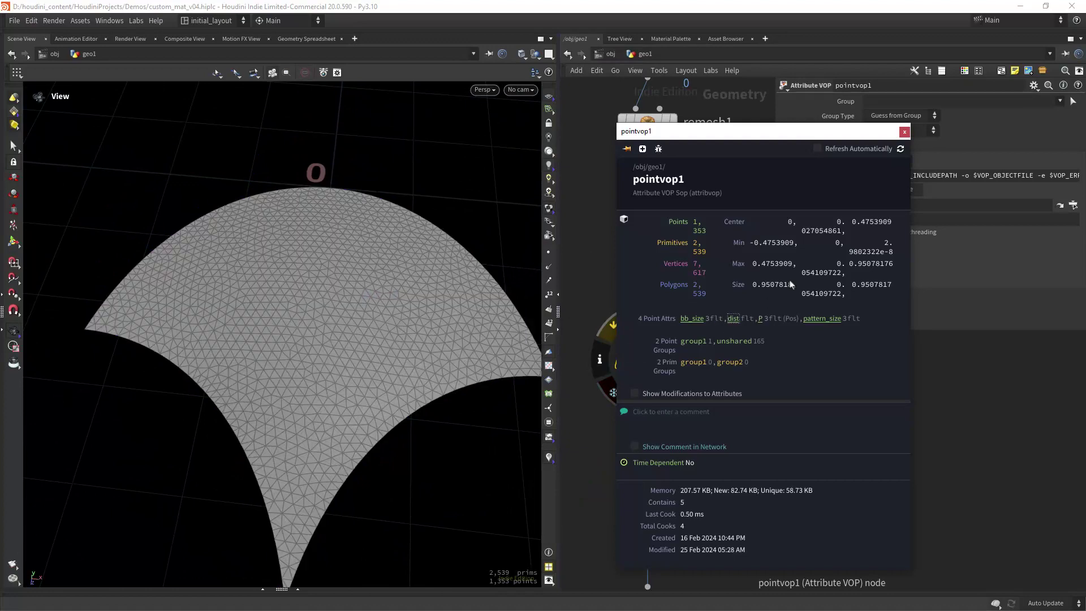
{"action": "left_click", "coordinate": [903, 131]}
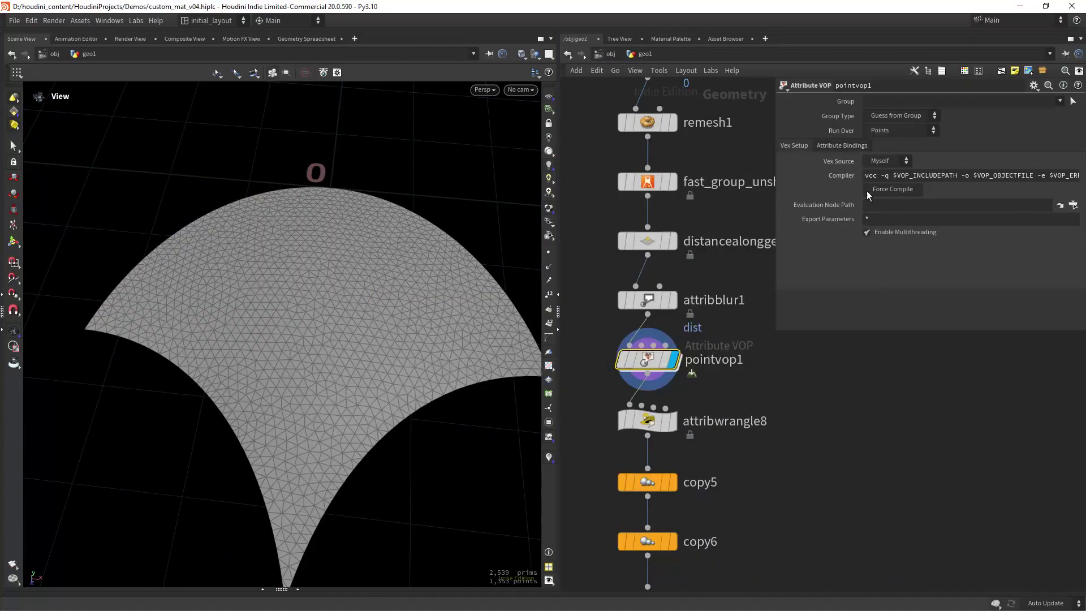
- Display attribwrangle8 and examine its pattern_size_2 expression and the resulting scallop mesh
{"action": "middle_click_drag", "start_coordinate": [726, 401], "coordinate": [747, 315]}
{"action": "left_click", "coordinate": [677, 330]}
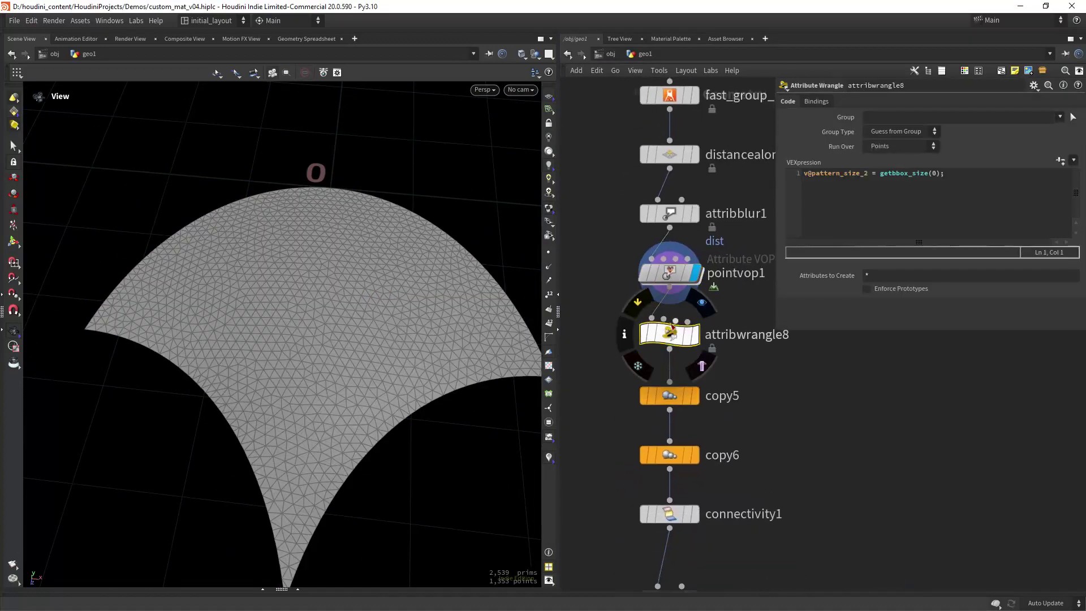
{"action": "left_click", "coordinate": [702, 302]}
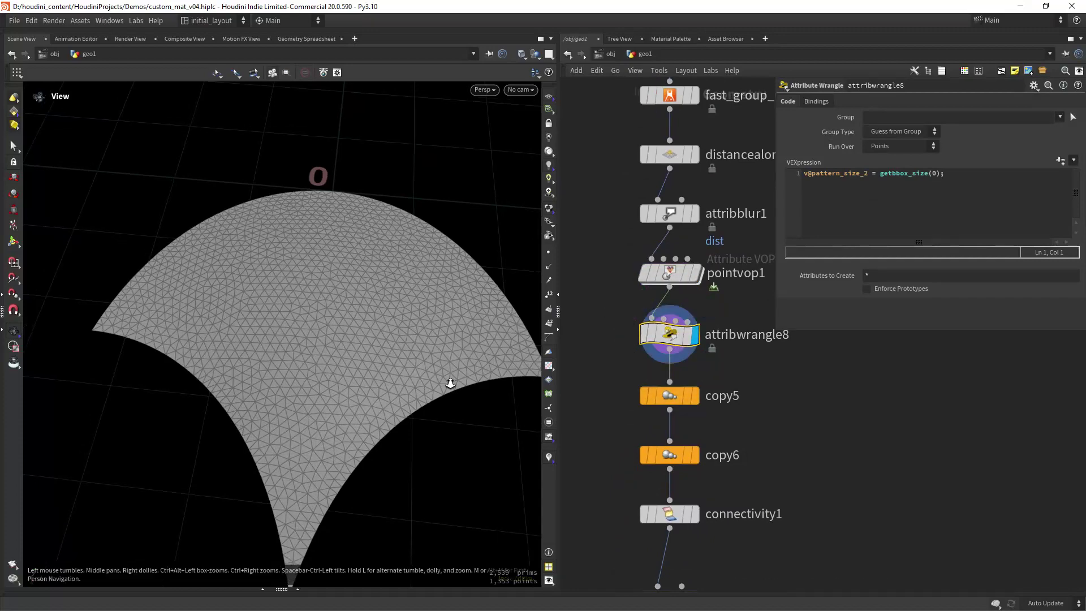
{"action": "left_click_drag", "start_coordinate": [412, 400], "coordinate": [453, 363]}
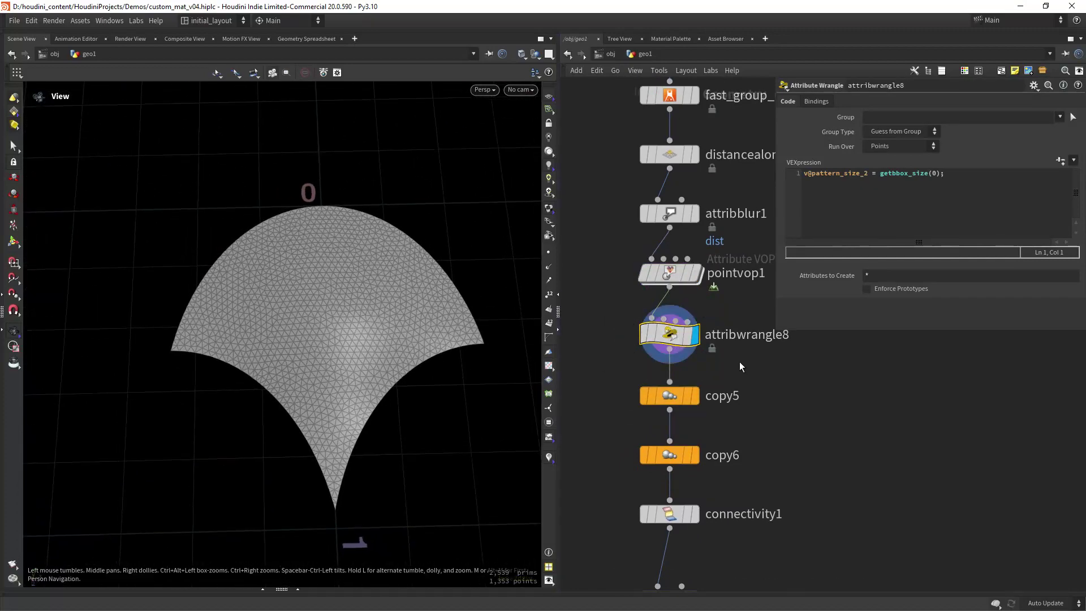
- Display copy5 and copy6 in turn and inspect how the scallop mesh is duplicated
{"action": "middle_click_drag", "start_coordinate": [681, 386], "coordinate": [664, 296]}
{"action": "left_click", "coordinate": [683, 274]}
{"action": "middle_click_drag", "start_coordinate": [740, 335], "coordinate": [697, 353]}
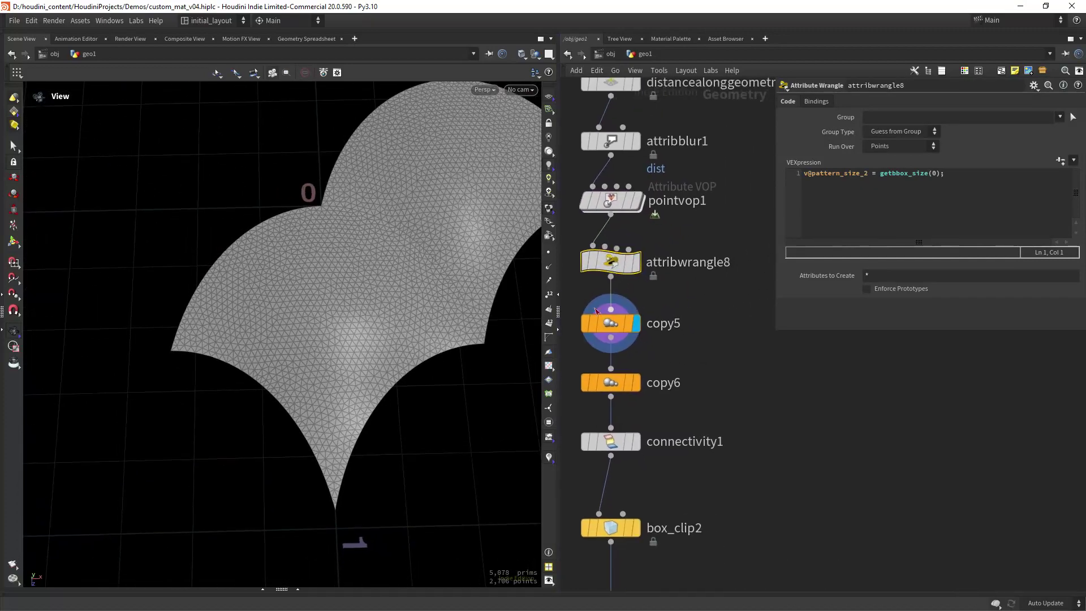
{"action": "right_click_drag", "start_coordinate": [493, 291], "coordinate": [450, 357]}
{"action": "left_click", "coordinate": [637, 383]}
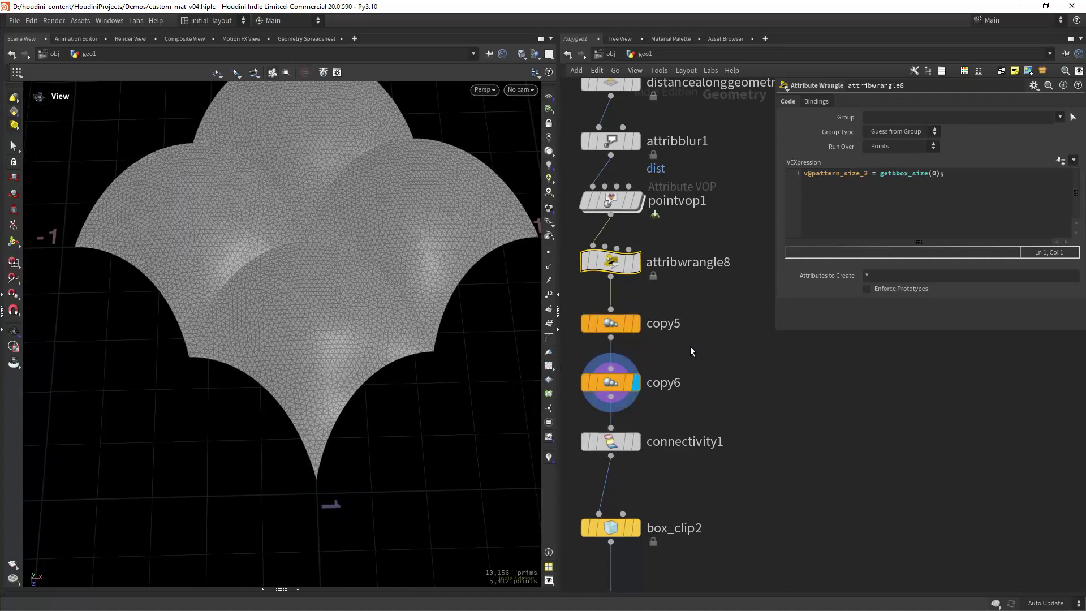
{"action": "middle_click_drag", "start_coordinate": [687, 351], "coordinate": [740, 346]}
{"action": "right_click_drag", "start_coordinate": [503, 365], "coordinate": [439, 383]}
{"action": "middle_click_drag", "start_coordinate": [439, 382], "coordinate": [427, 383]}
{"action": "middle_click_drag", "start_coordinate": [723, 385], "coordinate": [733, 325]}
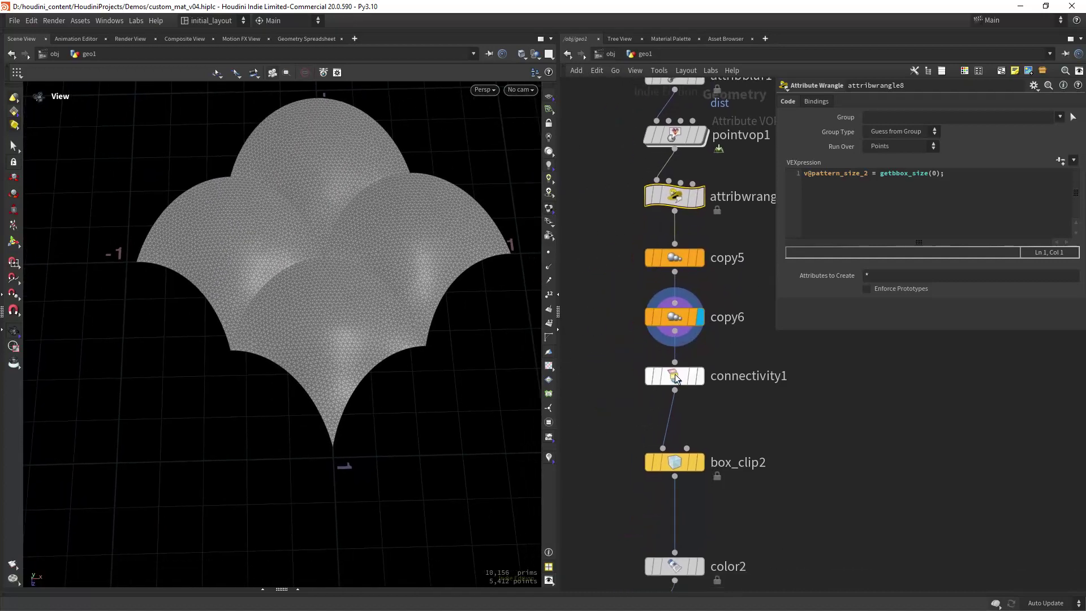
- Inspect connectivity1's node info and toggle the visualization of its class attribute
{"action": "mouse_move", "coordinate": [699, 374]}
{"action": "left_click", "coordinate": [631, 376]}
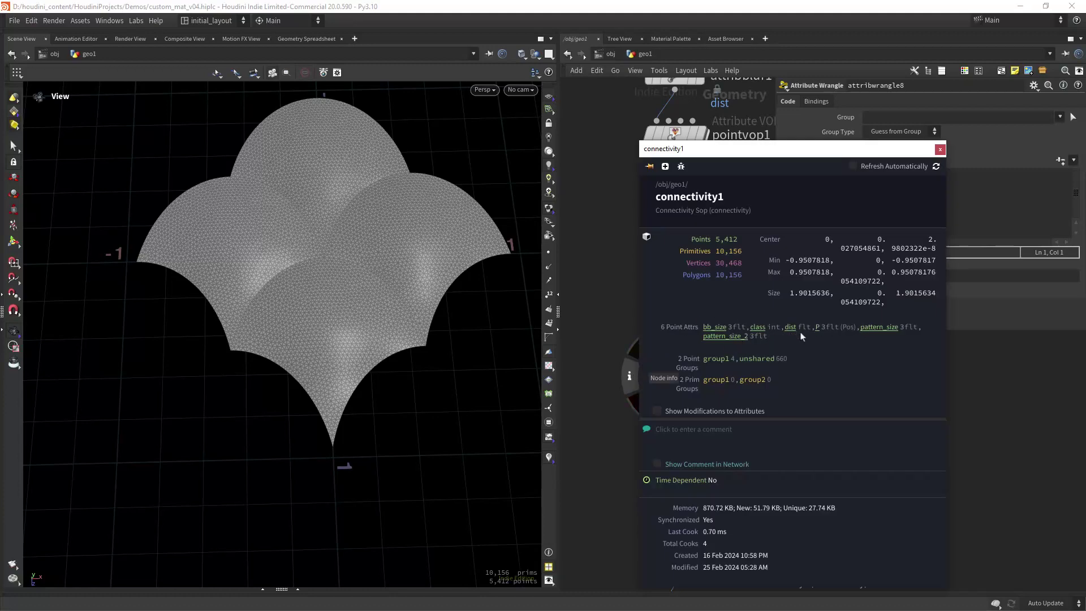
{"action": "left_click", "coordinate": [758, 327]}
{"action": "left_click", "coordinate": [940, 149]}
- Display box_clip2 and examine the expression driving its X size
{"action": "middle_click_drag", "start_coordinate": [727, 404], "coordinate": [724, 365]}
{"action": "left_click", "coordinate": [696, 341]}
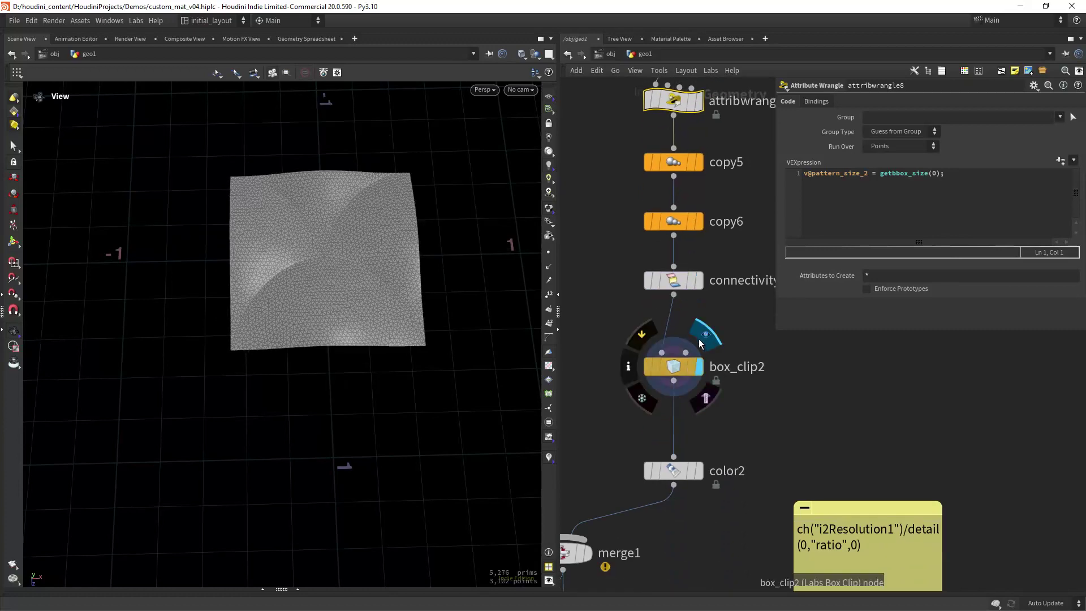
{"action": "left_click", "coordinate": [678, 368]}
{"action": "left_click", "coordinate": [897, 101]}
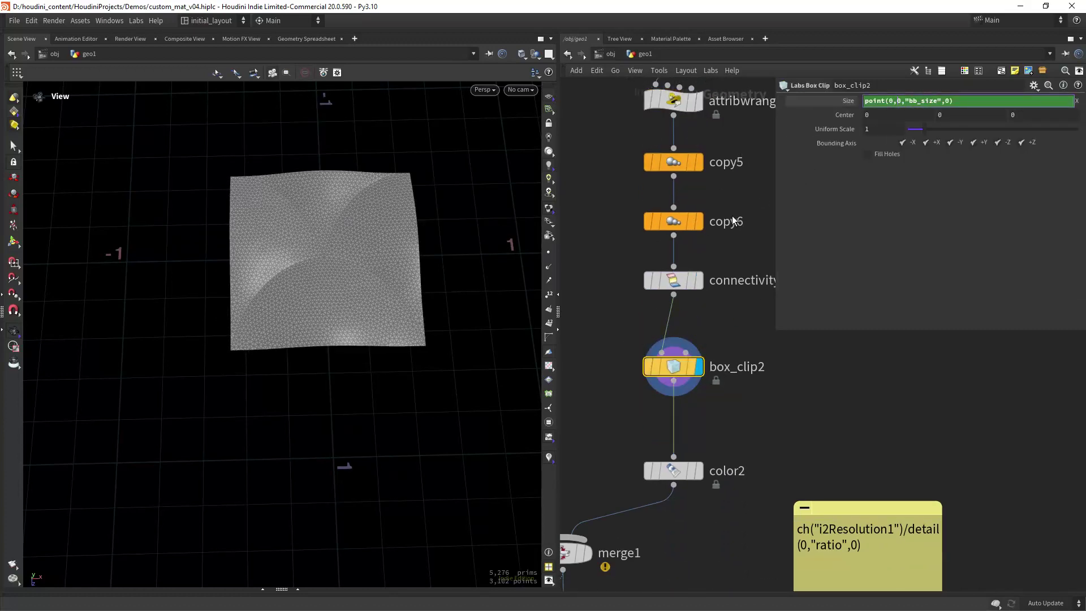
- Recheck attribwrangle8's size expression, then examine the pattern_size expression driving box_clip2's Z size
{"action": "left_click", "coordinate": [698, 107]}
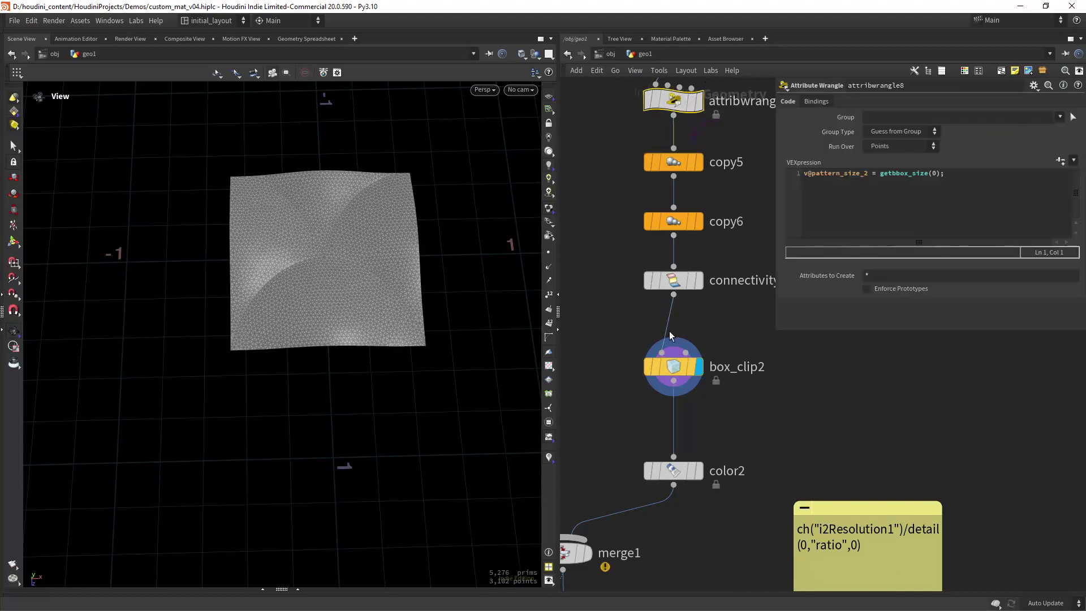
{"action": "left_click", "coordinate": [674, 371]}
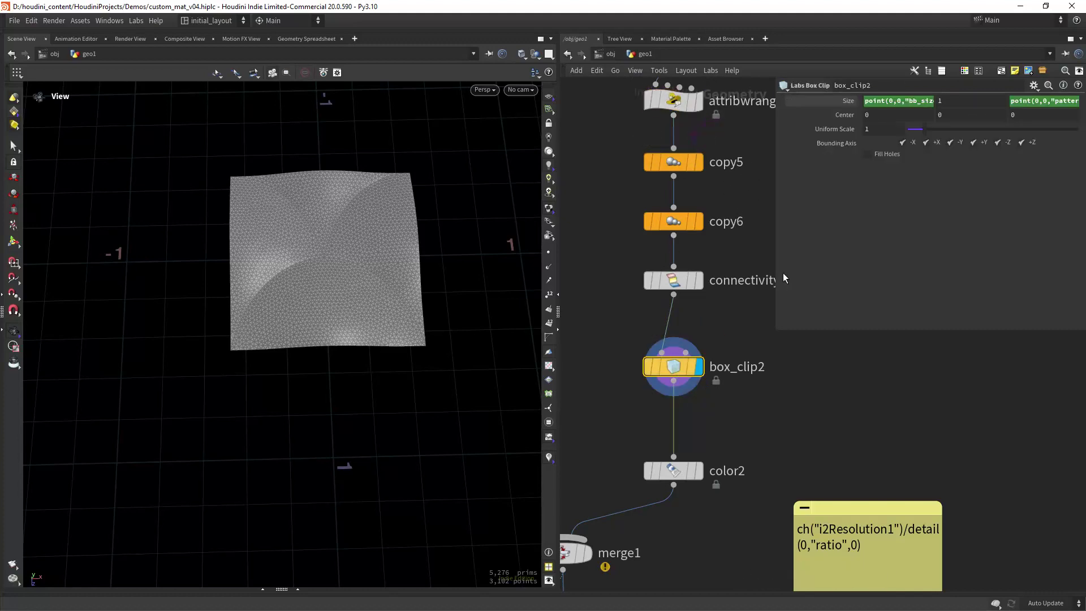
{"action": "left_click", "coordinate": [900, 100]}
{"action": "key", "text": "ctrl+a"}
{"action": "type", "text": "point(0,0,\"pattern_size\",3)"}
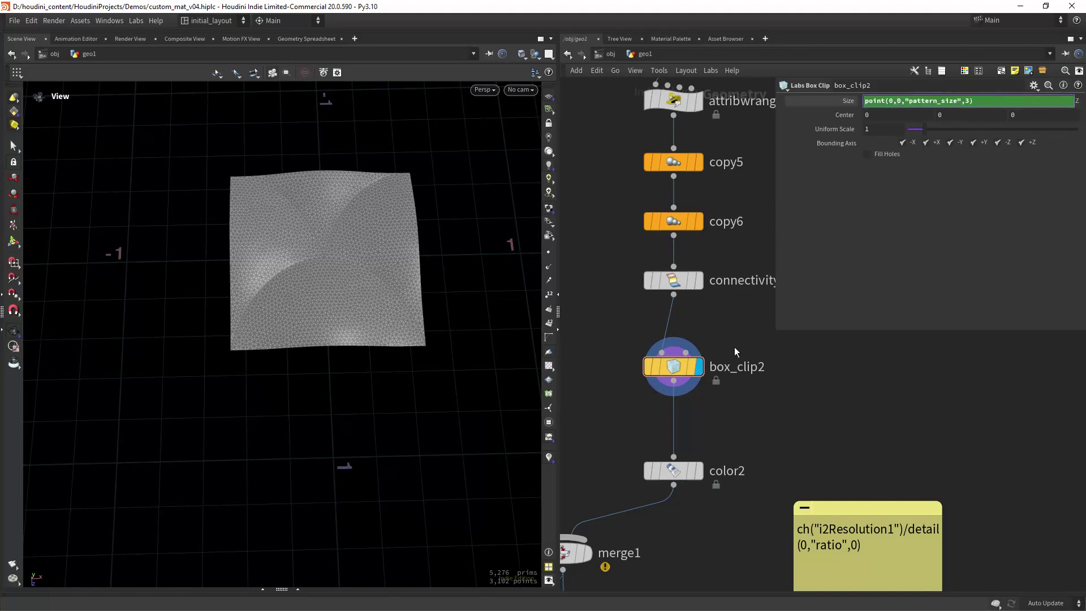
- Display color2 and examine its constant point color settings
{"action": "middle_click_drag", "start_coordinate": [733, 355], "coordinate": [741, 218]}
{"action": "mouse_move", "coordinate": [705, 322]}
{"action": "left_click", "coordinate": [710, 300]}
{"action": "middle_click_drag", "start_coordinate": [678, 416], "coordinate": [704, 353]}
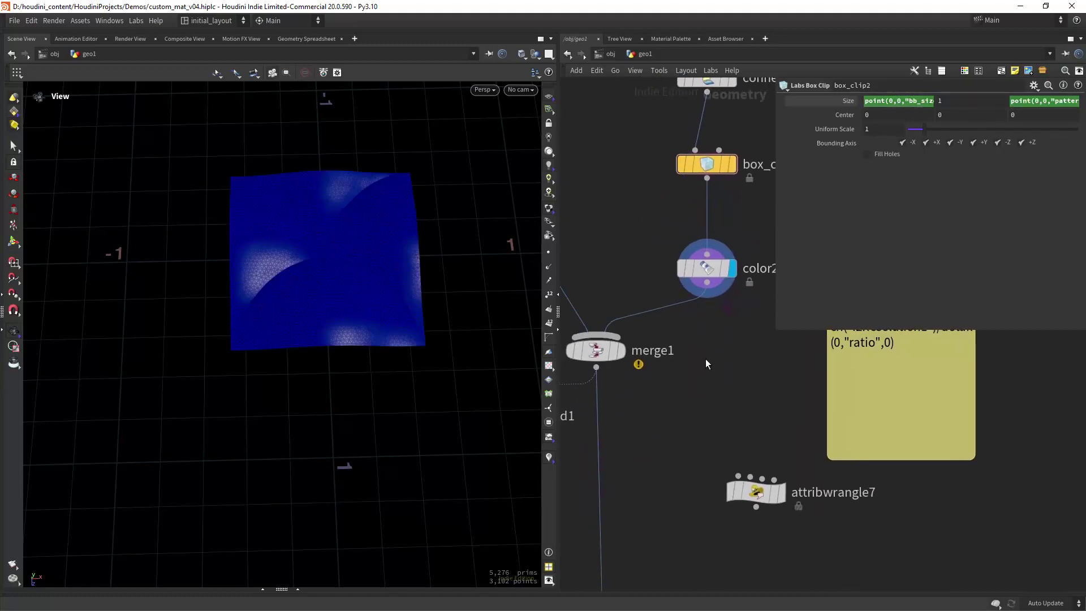
{"action": "scroll", "coordinate": [704, 353], "scroll_direction": "down", "scroll_amount": 4}
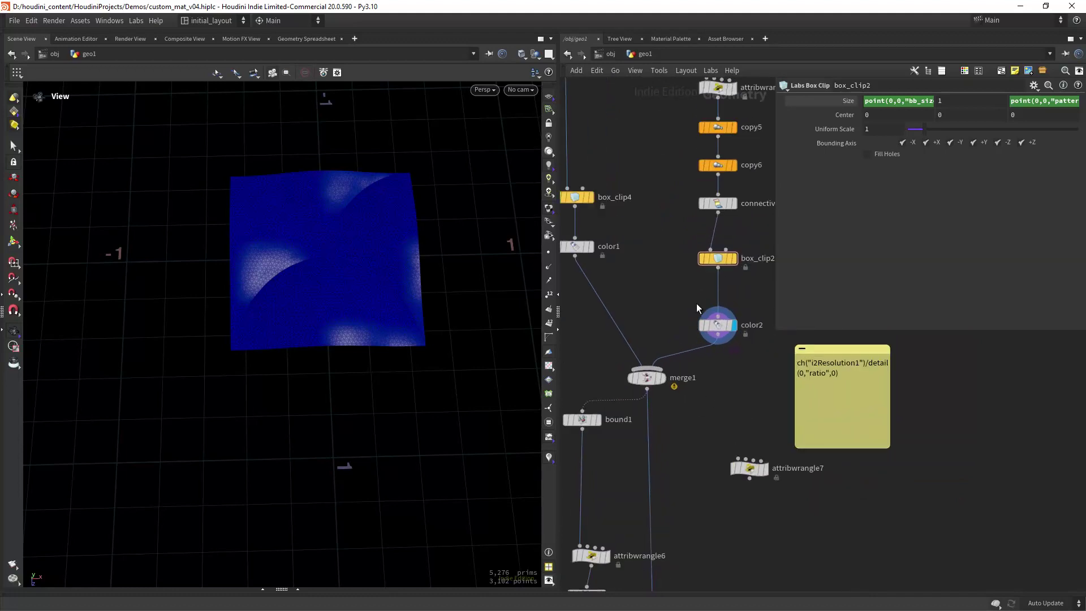
{"action": "scroll", "coordinate": [702, 339], "scroll_direction": "up", "scroll_amount": 3}
{"action": "left_click", "coordinate": [693, 347]}
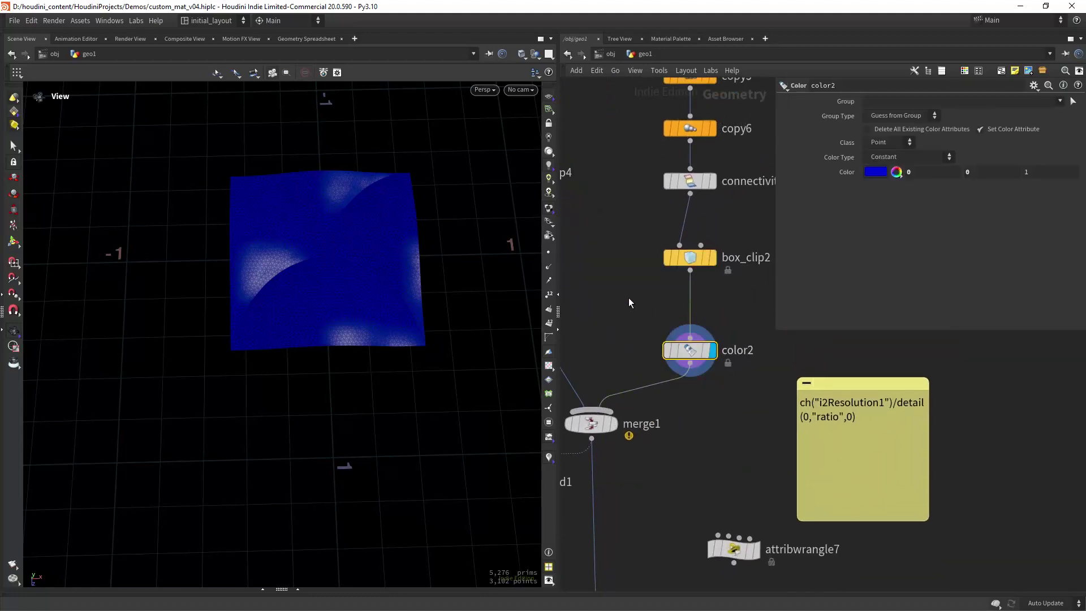
- Display color1's stitch curves, then merge1 to view the stitches combined with the quilted mesh
{"action": "scroll", "coordinate": [706, 369], "scroll_direction": "down", "scroll_amount": 4}
{"action": "scroll", "coordinate": [688, 391], "scroll_direction": "up", "scroll_amount": 2}
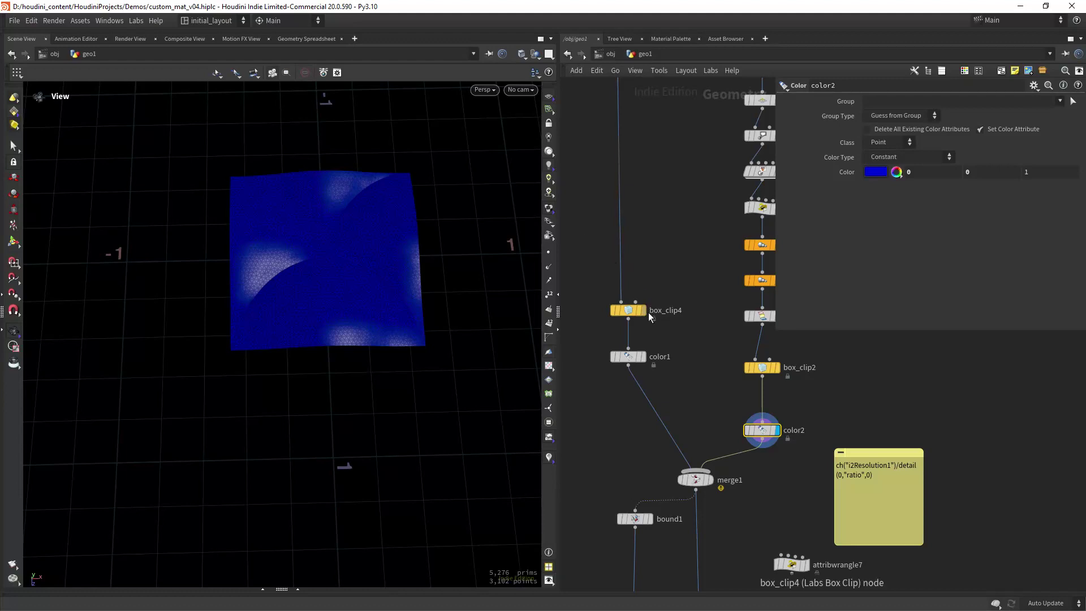
{"action": "scroll", "coordinate": [646, 311], "scroll_direction": "down", "scroll_amount": 5}
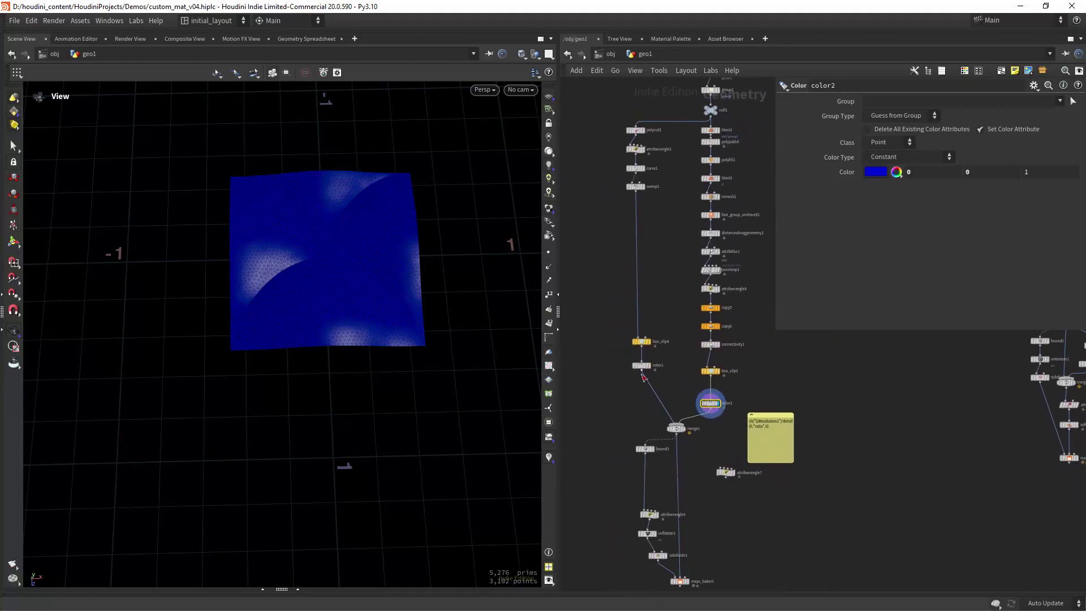
{"action": "left_click", "coordinate": [648, 365]}
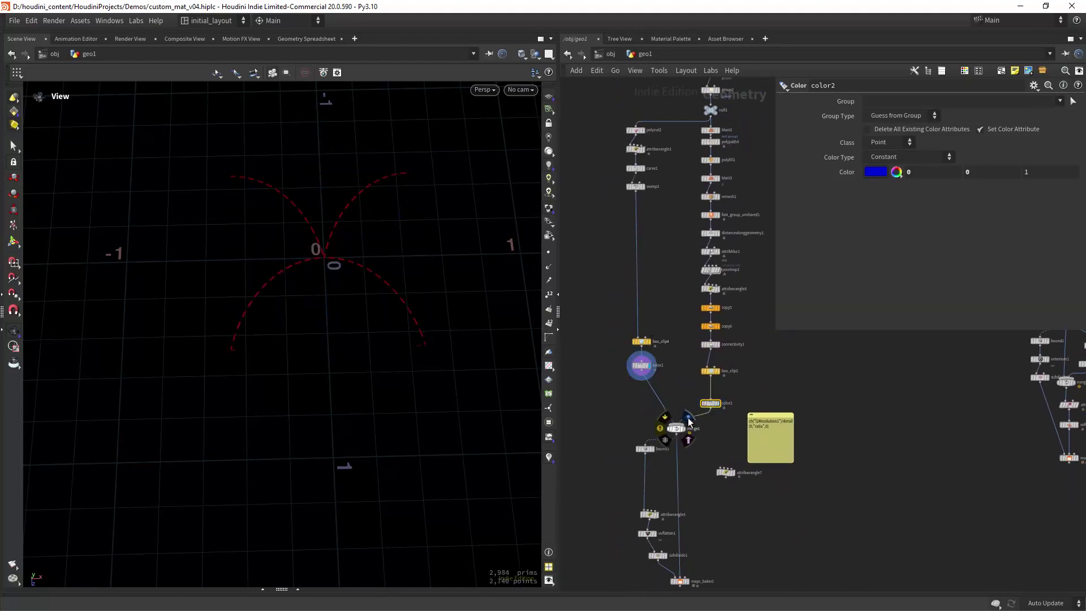
{"action": "left_click", "coordinate": [689, 421]}
{"action": "scroll", "coordinate": [436, 364], "scroll_direction": "up", "scroll_amount": 3}
{"action": "scroll", "coordinate": [673, 317], "scroll_direction": "up", "scroll_amount": 6}
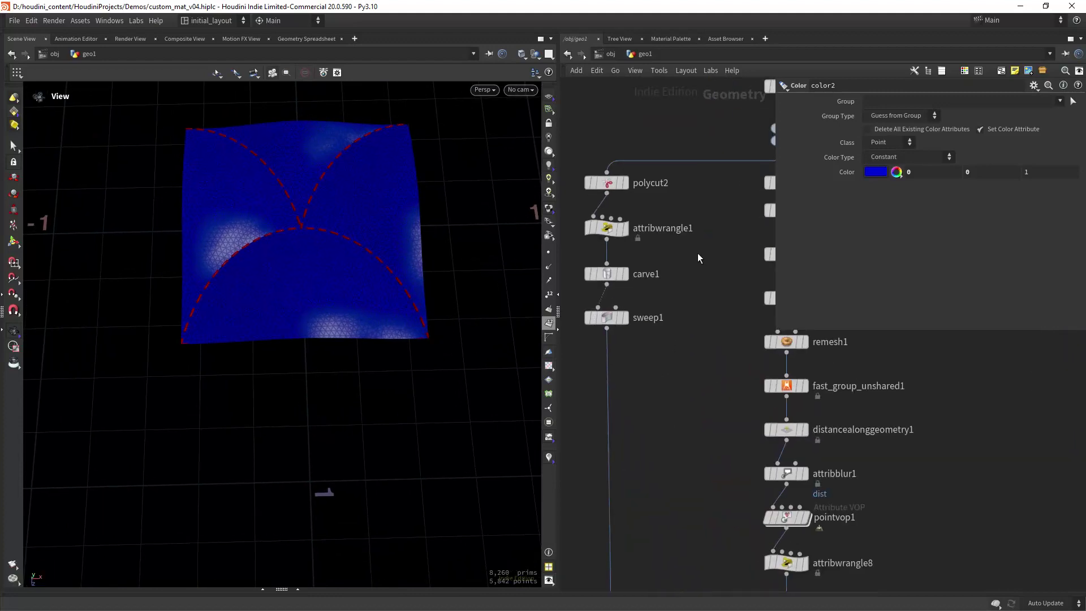
- Display null1 to view the full scallop curve pattern that feeds the stitch branch
{"action": "middle_click_drag", "start_coordinate": [679, 175], "coordinate": [607, 334]}
{"action": "mouse_move", "coordinate": [713, 297]}
{"action": "left_click", "coordinate": [733, 273]}
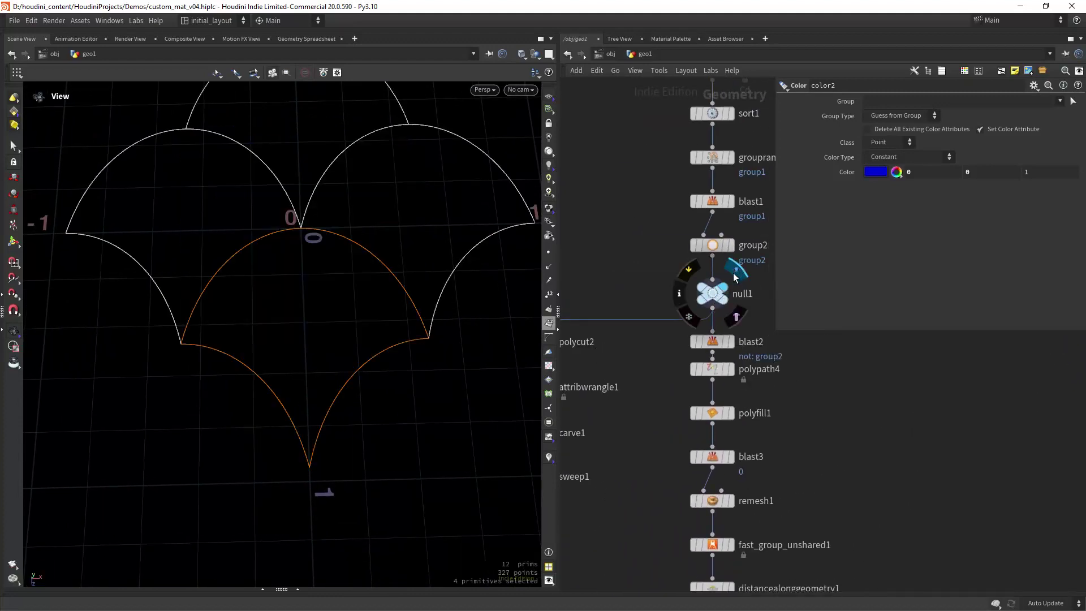
- Display polycut2, examine its cut settings and inspect the cut curve segments up close
{"action": "scroll", "coordinate": [431, 351], "scroll_direction": "down", "scroll_amount": 4}
{"action": "middle_click_drag", "start_coordinate": [577, 361], "coordinate": [684, 341]}
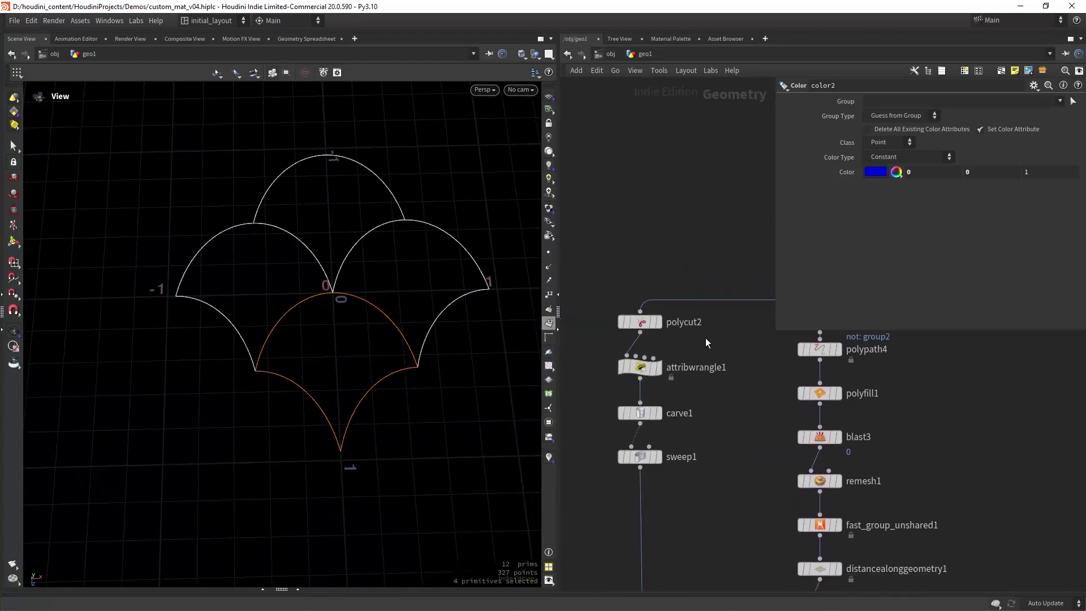
{"action": "left_click", "coordinate": [657, 322]}
{"action": "left_click", "coordinate": [640, 326]}
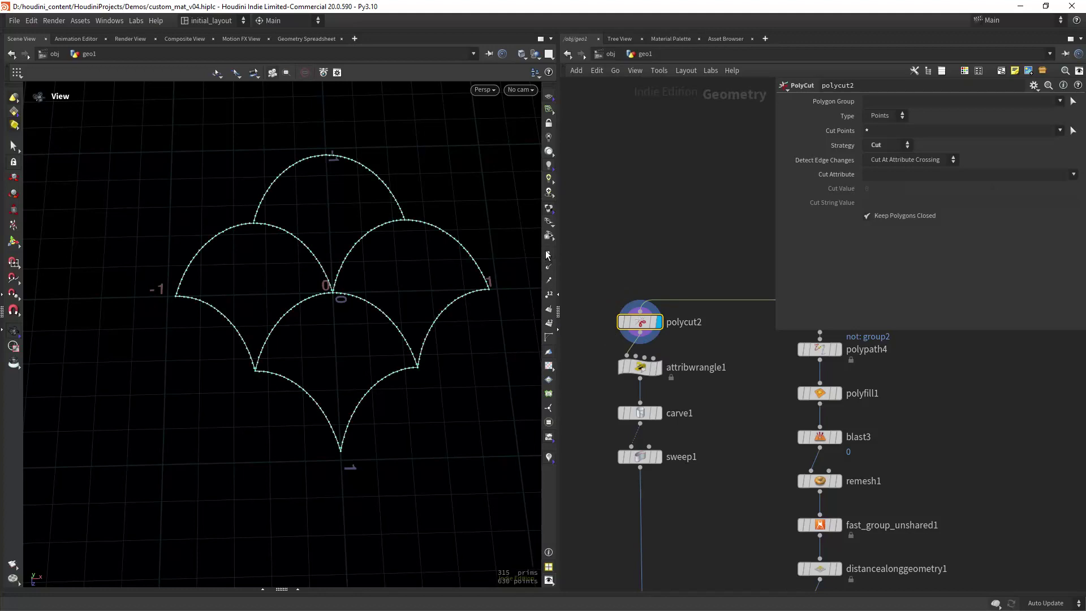
{"action": "scroll", "coordinate": [427, 301], "scroll_direction": "up", "scroll_amount": 6}
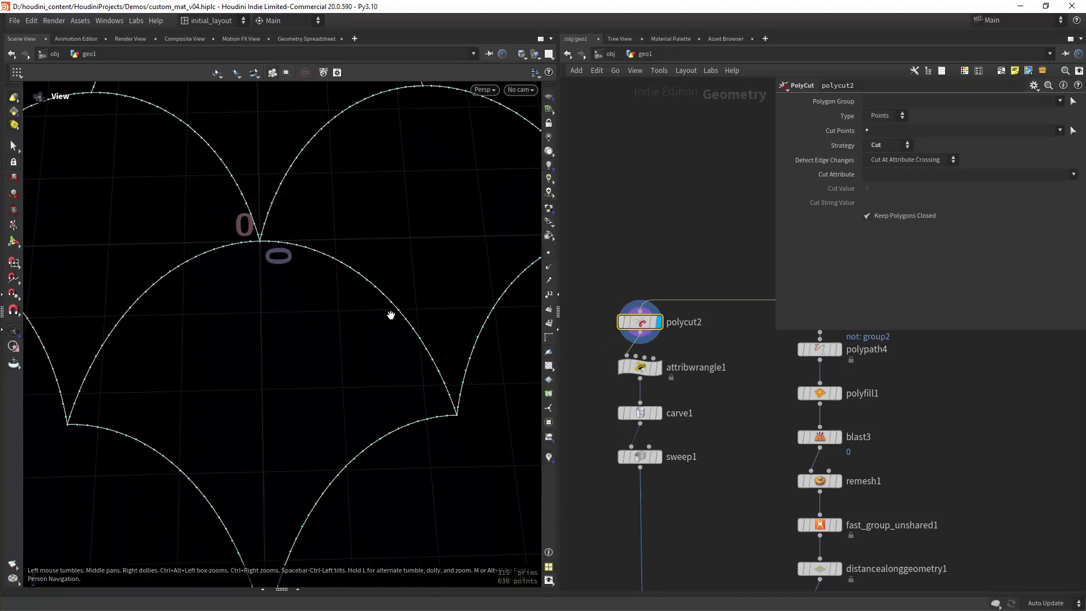
{"action": "scroll", "coordinate": [381, 312], "scroll_direction": "down", "scroll_amount": 3}
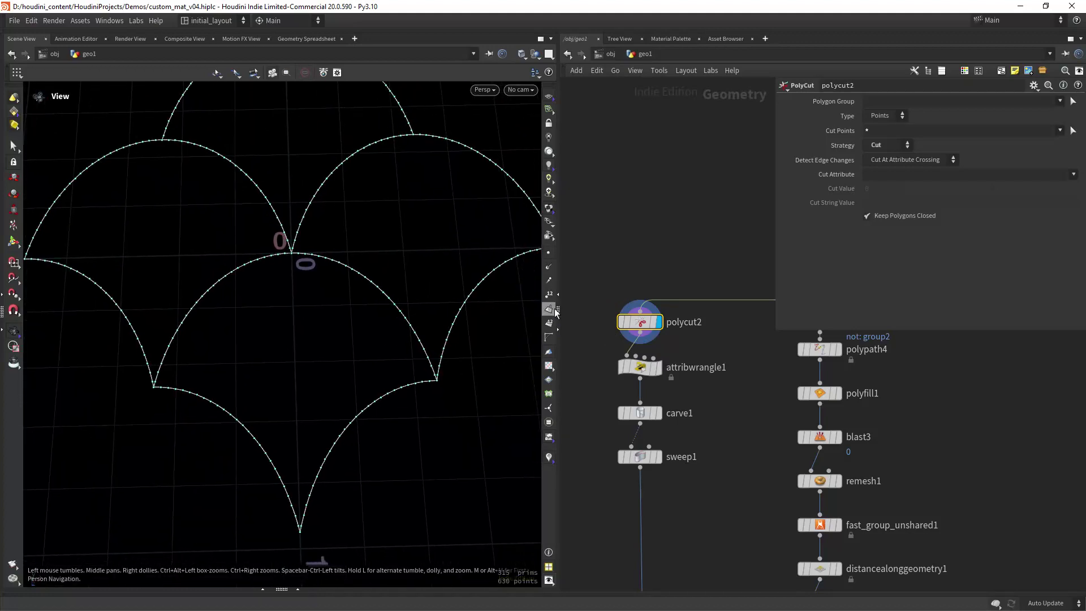
{"action": "left_click", "coordinate": [549, 323]}
{"action": "left_click", "coordinate": [549, 326]}
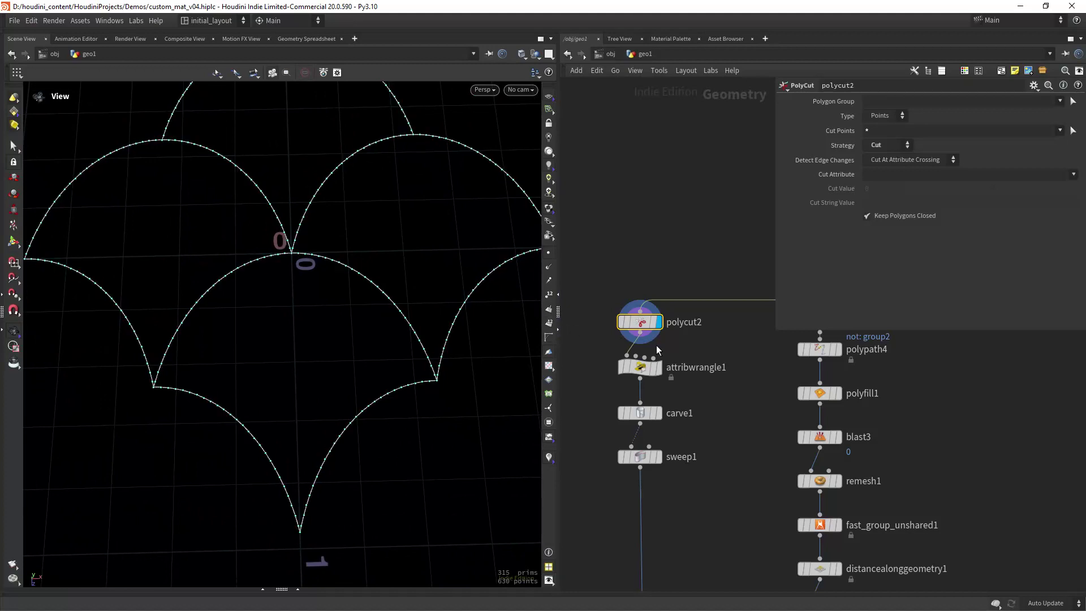
- Display attribwrangle1, examine its carve expression and toggle the carve primitive attribute's visualization from its node info
{"action": "left_click", "coordinate": [641, 367]}
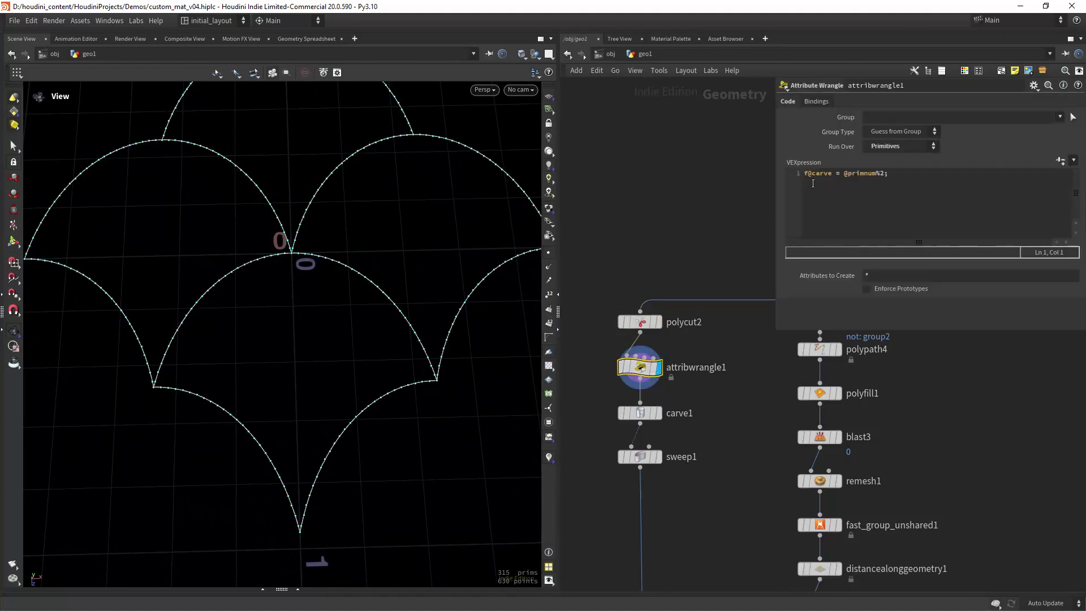
{"action": "left_click", "coordinate": [807, 173]}
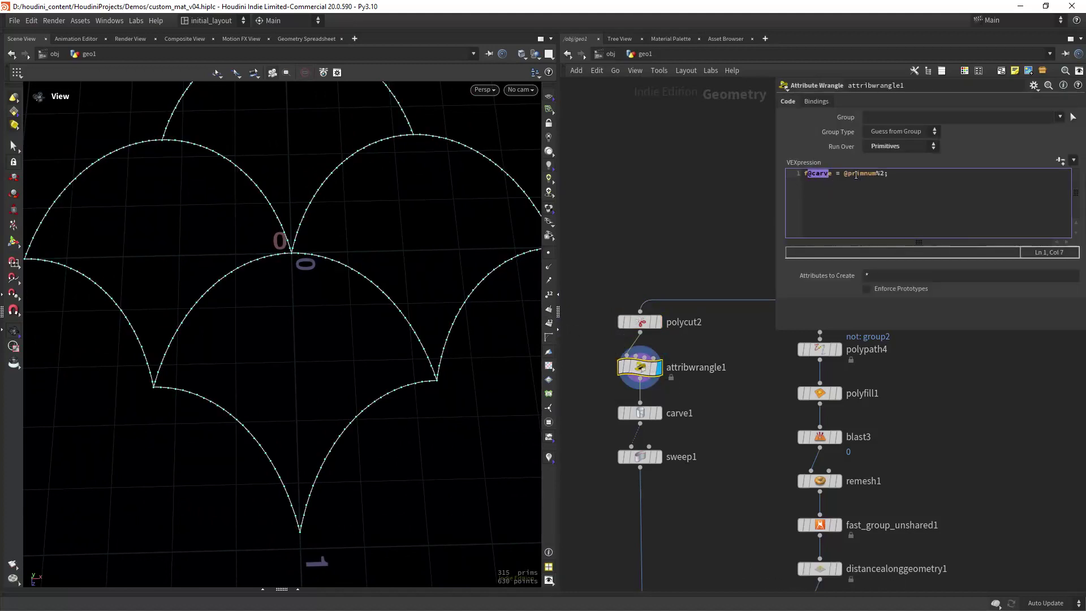
{"action": "left_click", "coordinate": [607, 367]}
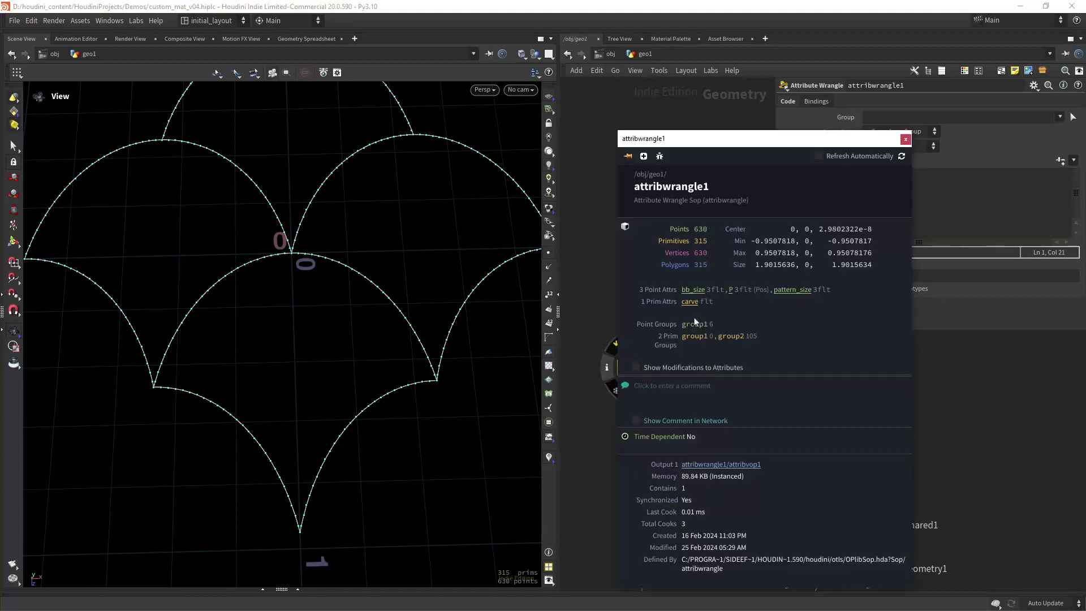
{"action": "left_click", "coordinate": [691, 303]}
{"action": "right_click_drag", "start_coordinate": [385, 308], "coordinate": [430, 336]}
{"action": "left_click_drag", "start_coordinate": [429, 336], "coordinate": [514, 286]}
{"action": "mouse_move", "coordinate": [640, 367]}
{"action": "left_click", "coordinate": [607, 367]}
{"action": "left_click", "coordinate": [694, 299]}
{"action": "left_click", "coordinate": [906, 135]}
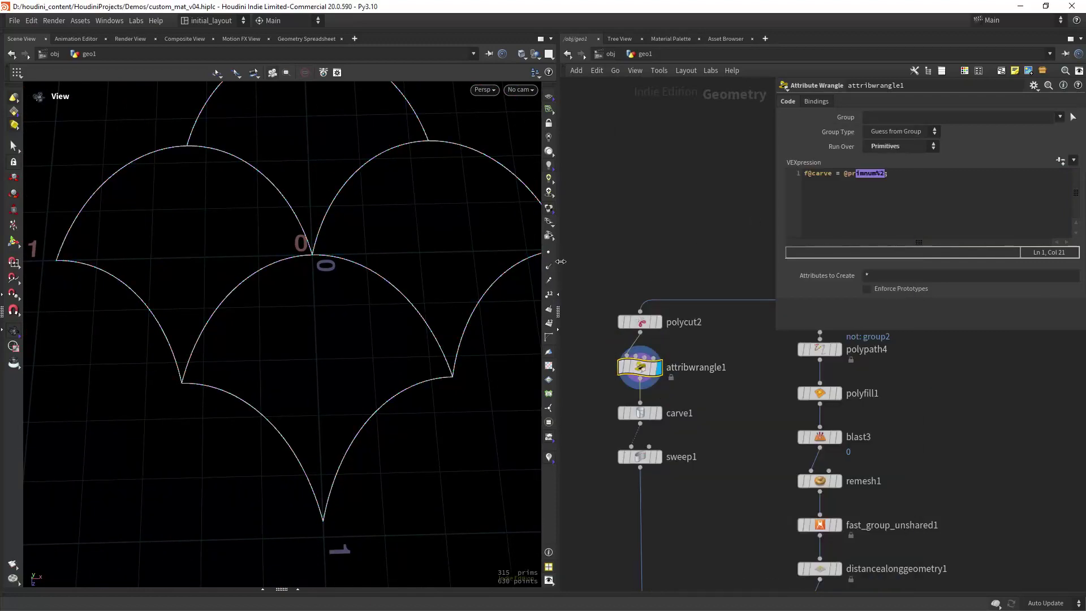
- Display carve1 and examine its First U setting driven by the carve attribute
{"action": "mouse_move", "coordinate": [640, 413]}
{"action": "left_click", "coordinate": [665, 389]}
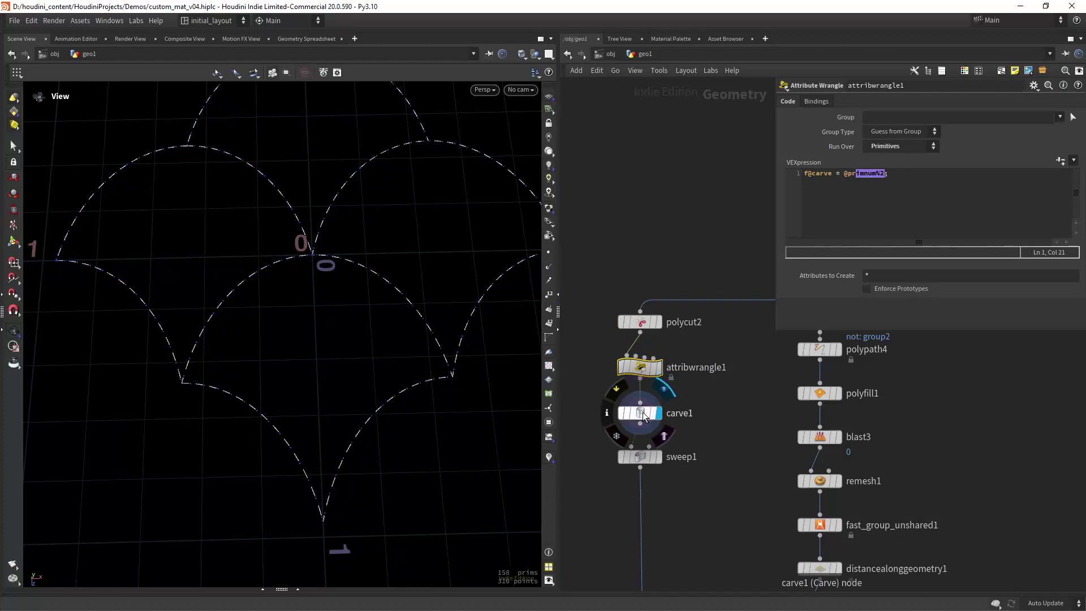
{"action": "left_click", "coordinate": [643, 414]}
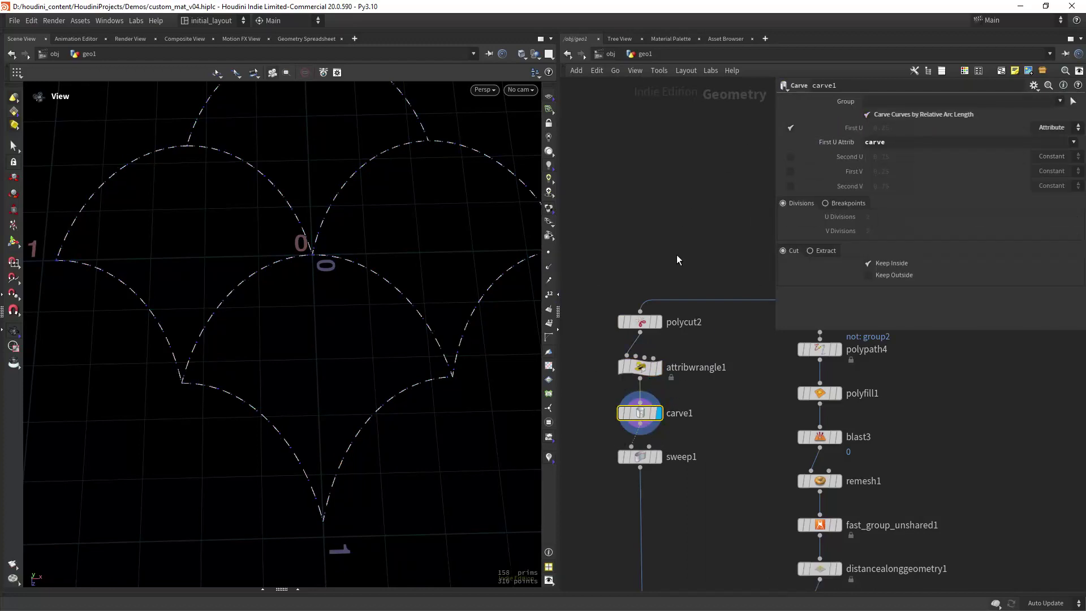
{"action": "scroll", "coordinate": [705, 411], "scroll_direction": "up", "scroll_amount": 2}
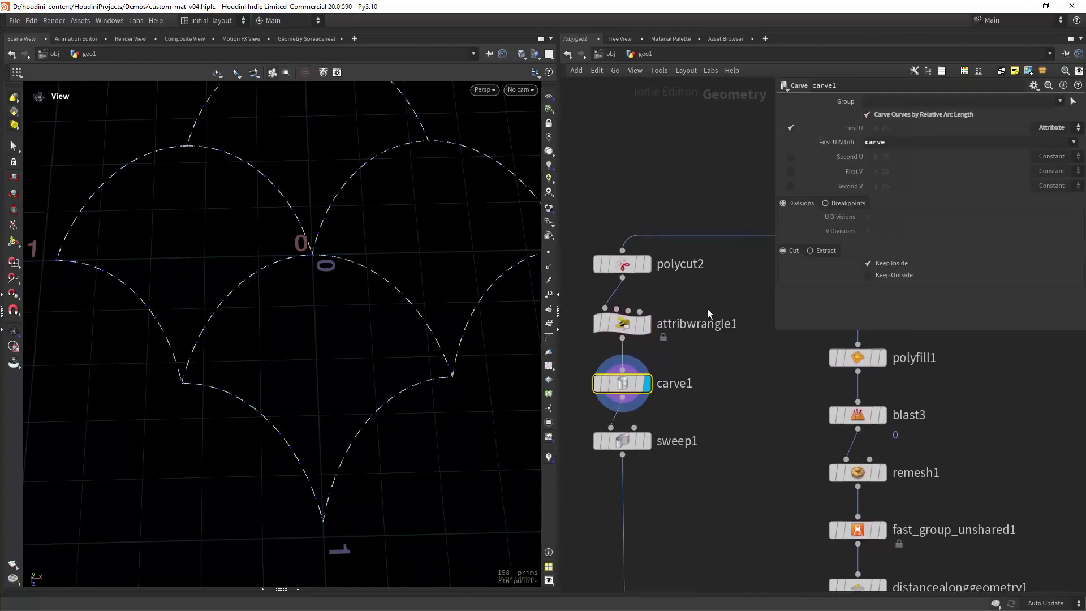
{"action": "scroll", "coordinate": [702, 376], "scroll_direction": "up", "scroll_amount": 3}
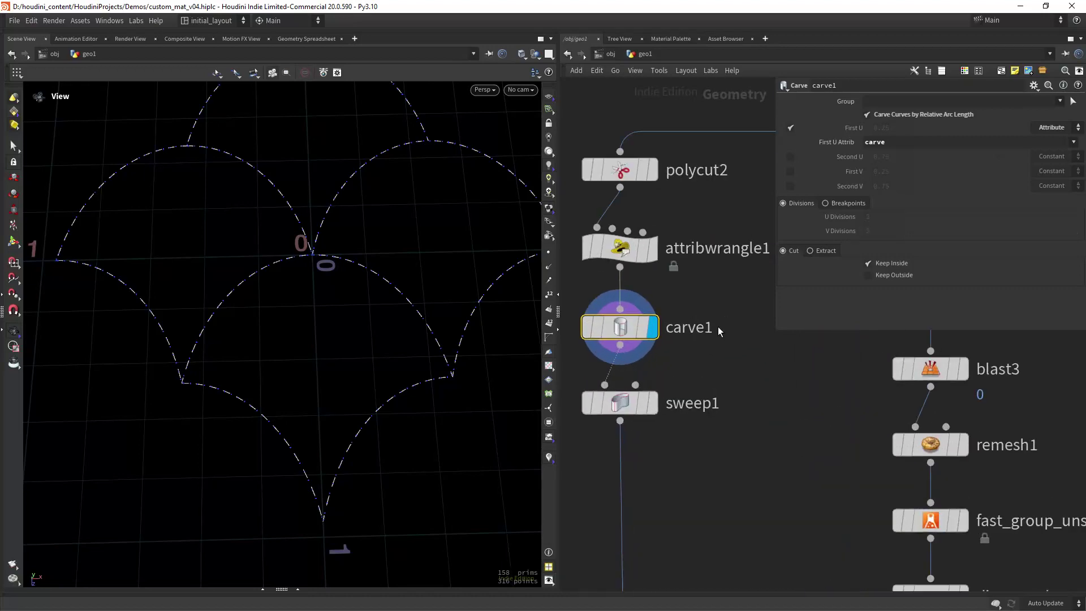
- Display sweep1, examine its Round Tube surface settings with 0.005 radius and inspect the resulting stitch geometry
{"action": "scroll", "coordinate": [718, 334], "scroll_direction": "down", "scroll_amount": 3}
{"action": "scroll", "coordinate": [719, 339], "scroll_direction": "up", "scroll_amount": 2}
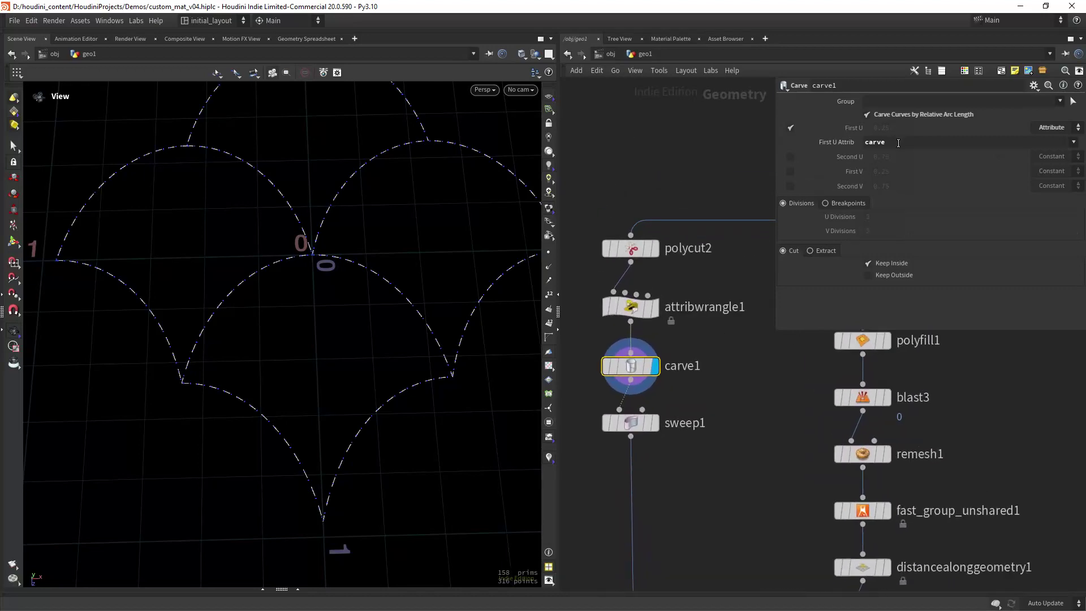
{"action": "left_click", "coordinate": [1042, 125]}
{"action": "left_click", "coordinate": [929, 165]}
{"action": "middle_click_drag", "start_coordinate": [733, 383], "coordinate": [782, 321]}
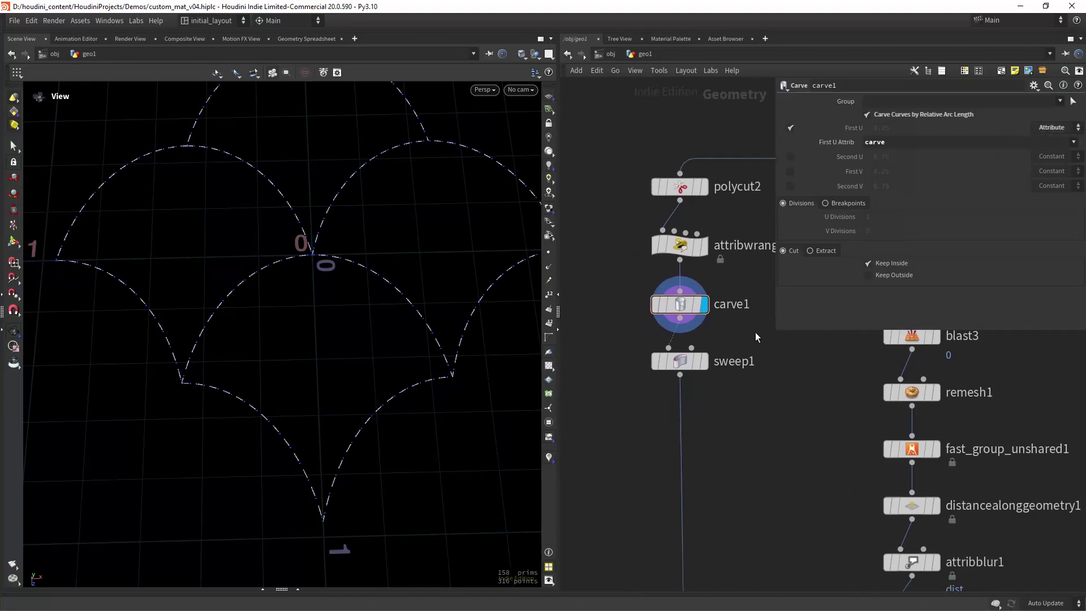
{"action": "left_click", "coordinate": [703, 360]}
{"action": "left_click", "coordinate": [682, 360]}
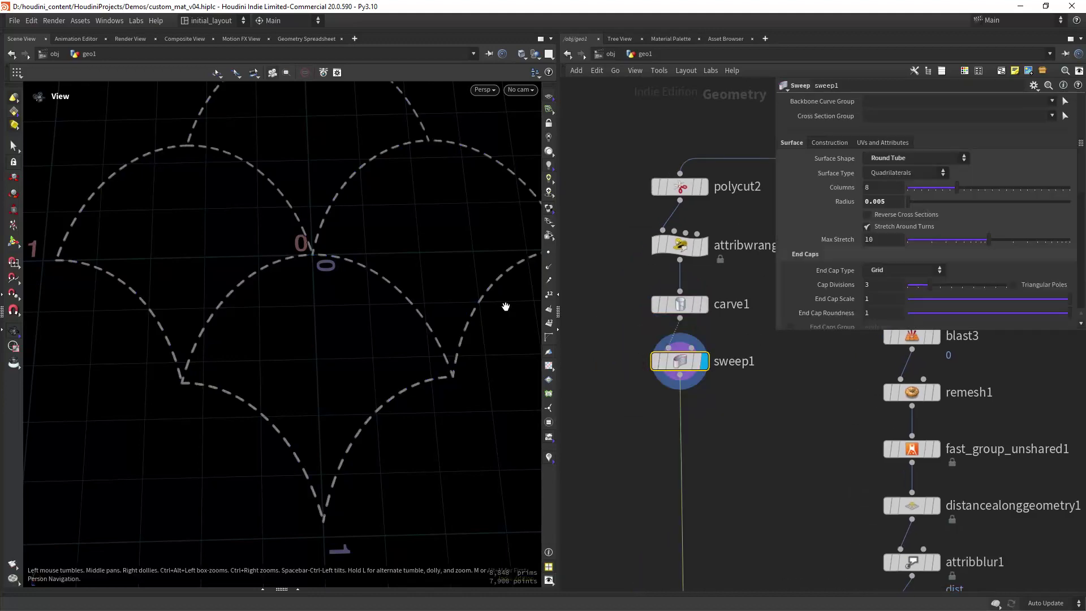
{"action": "right_click_drag", "start_coordinate": [374, 314], "coordinate": [475, 252]}
{"action": "middle_click_drag", "start_coordinate": [475, 252], "coordinate": [383, 313]}
{"action": "right_click_drag", "start_coordinate": [346, 328], "coordinate": [429, 318]}
- Display box_clip4 to view the clipped stitches, and display color1 to view their assigned color
{"action": "scroll", "coordinate": [430, 319], "scroll_direction": "down", "scroll_amount": 10}
{"action": "scroll", "coordinate": [357, 373], "scroll_direction": "down", "scroll_amount": 5}
{"action": "scroll", "coordinate": [769, 389], "scroll_direction": "down", "scroll_amount": 4}
{"action": "middle_click_drag", "start_coordinate": [747, 424], "coordinate": [715, 419]}
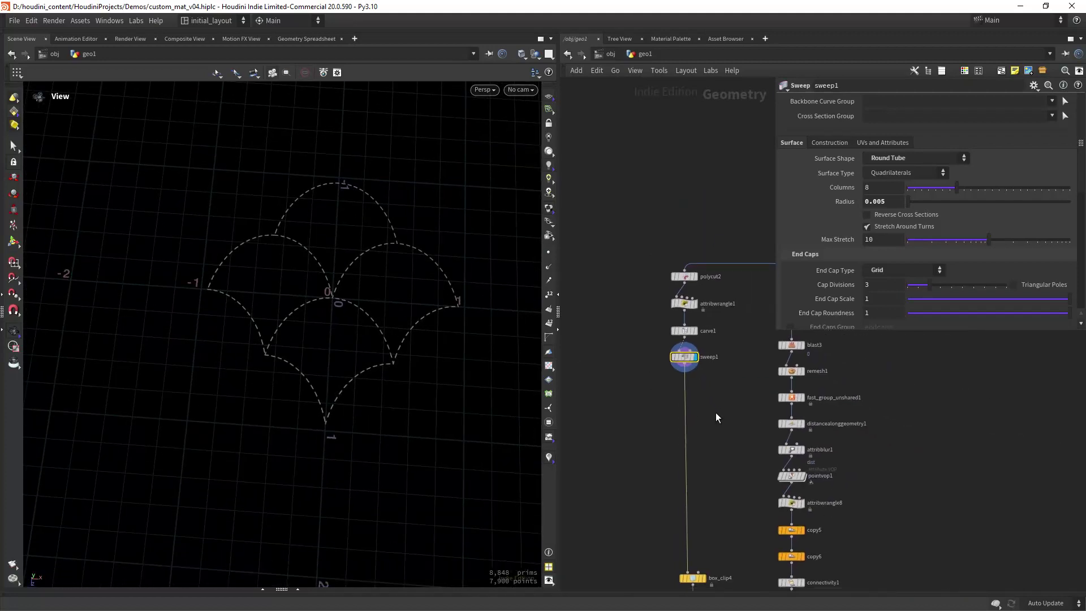
{"action": "middle_click_drag", "start_coordinate": [725, 493], "coordinate": [714, 304]}
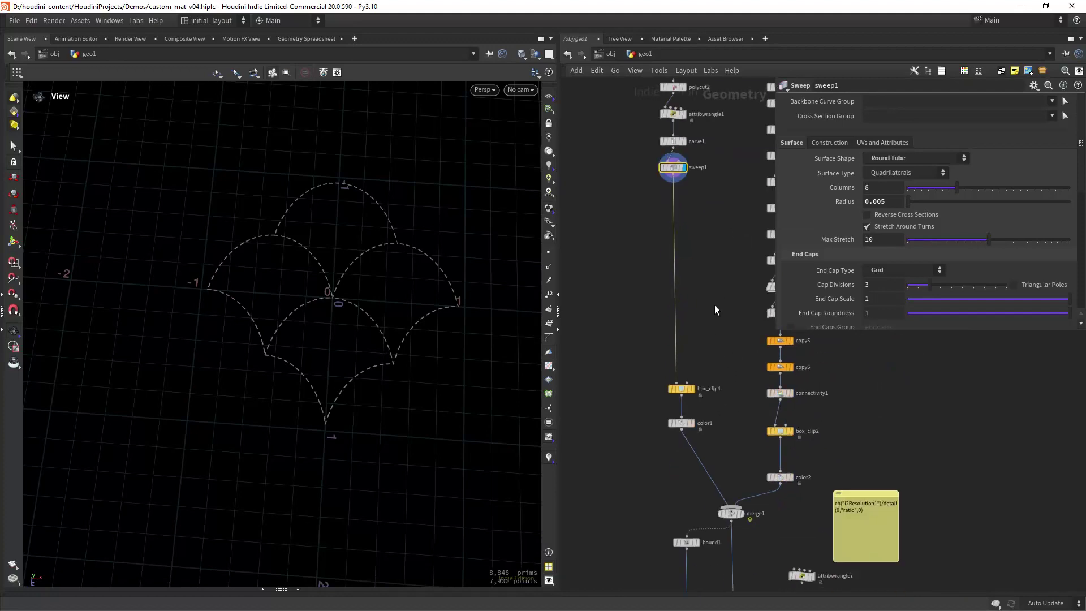
{"action": "left_click", "coordinate": [694, 382]}
{"action": "scroll", "coordinate": [686, 379], "scroll_direction": "up", "scroll_amount": 3}
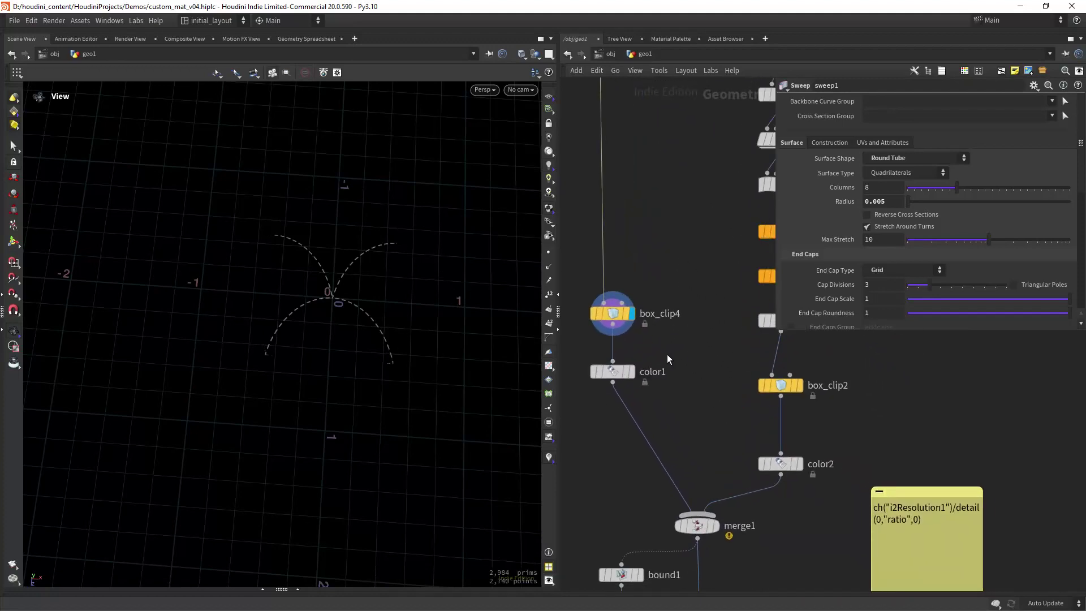
{"action": "left_click", "coordinate": [636, 349]}
{"action": "middle_click_drag", "start_coordinate": [702, 421], "coordinate": [666, 311]}
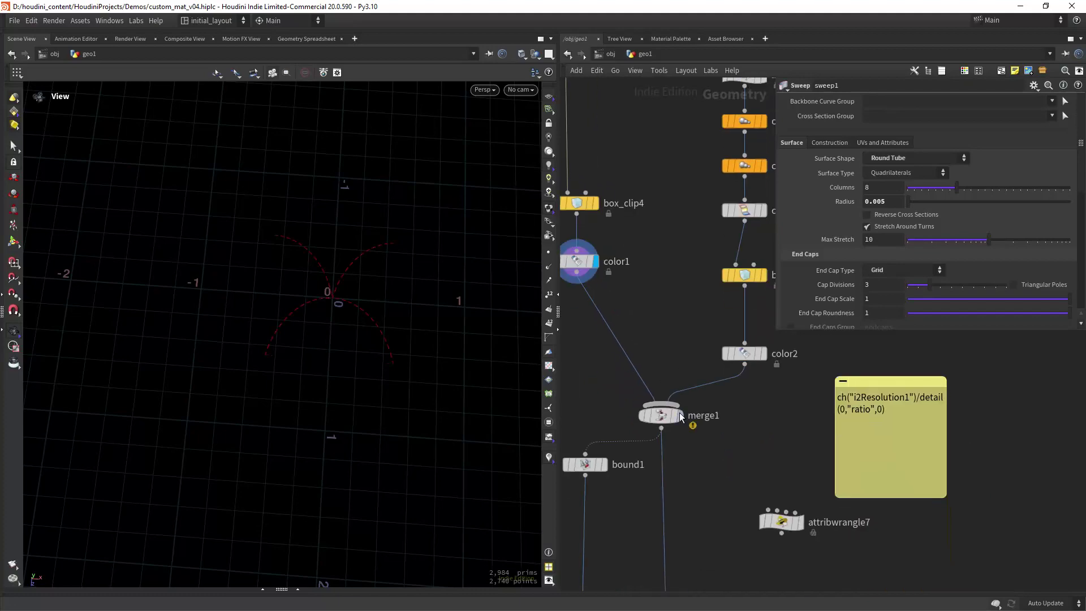
- Display merge1 and inspect the stitches combined with the displaced quilt mesh
{"action": "left_click", "coordinate": [682, 394]}
{"action": "scroll", "coordinate": [725, 435], "scroll_direction": "down", "scroll_amount": 3}
{"action": "right_click_drag", "start_coordinate": [336, 350], "coordinate": [442, 281], "text": "alt"}
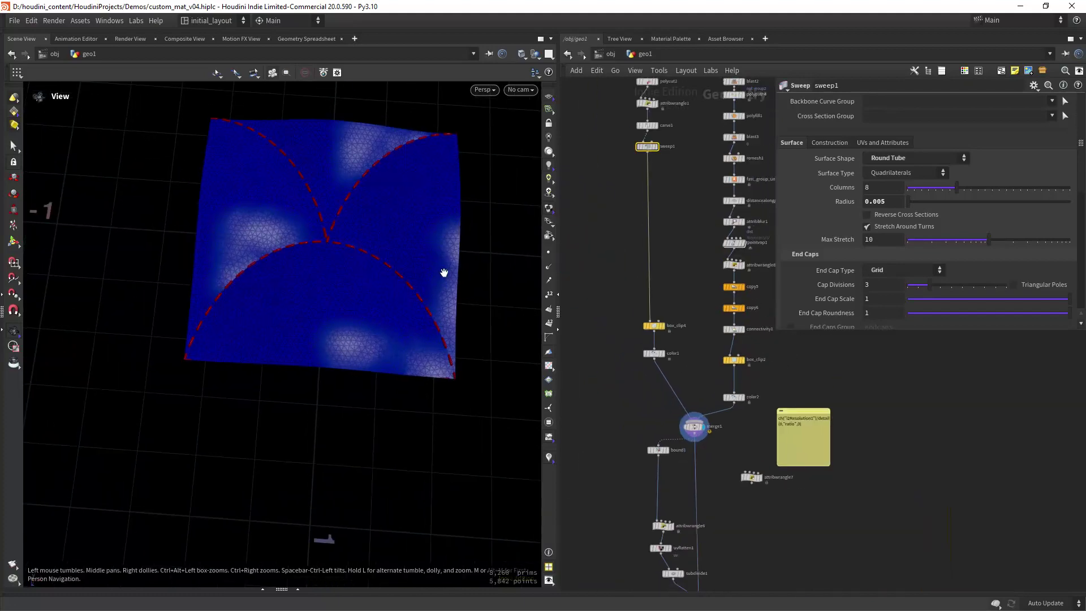
{"action": "left_click_drag", "start_coordinate": [441, 281], "coordinate": [422, 369], "text": "alt"}
{"action": "right_click_drag", "start_coordinate": [377, 363], "coordinate": [415, 342]}
{"action": "mouse_move", "coordinate": [415, 342]}
{"action": "left_mouse_down"}
{"action": "mouse_move", "coordinate": [396, 325]}
{"action": "mouse_move", "coordinate": [408, 362]}
{"action": "left_mouse_up"}
{"action": "scroll", "coordinate": [682, 351], "scroll_direction": "up", "scroll_amount": 3}
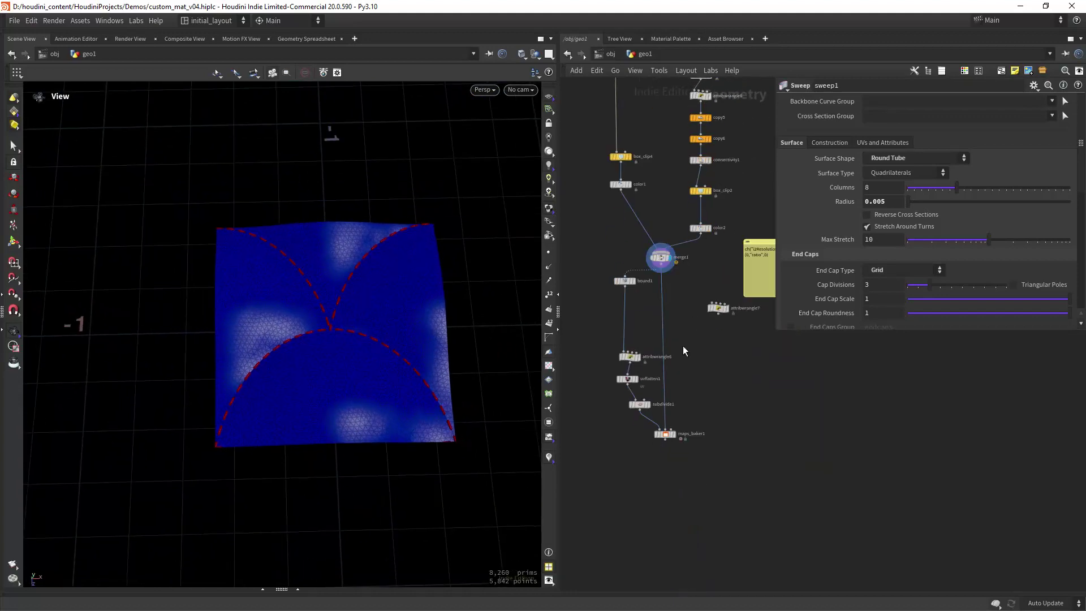
- Follow the merged output to maps_baker1's high-resolution input, and display bound1 to examine its Rectangle bounding settings
{"action": "scroll", "coordinate": [694, 338], "scroll_direction": "up", "scroll_amount": 5}
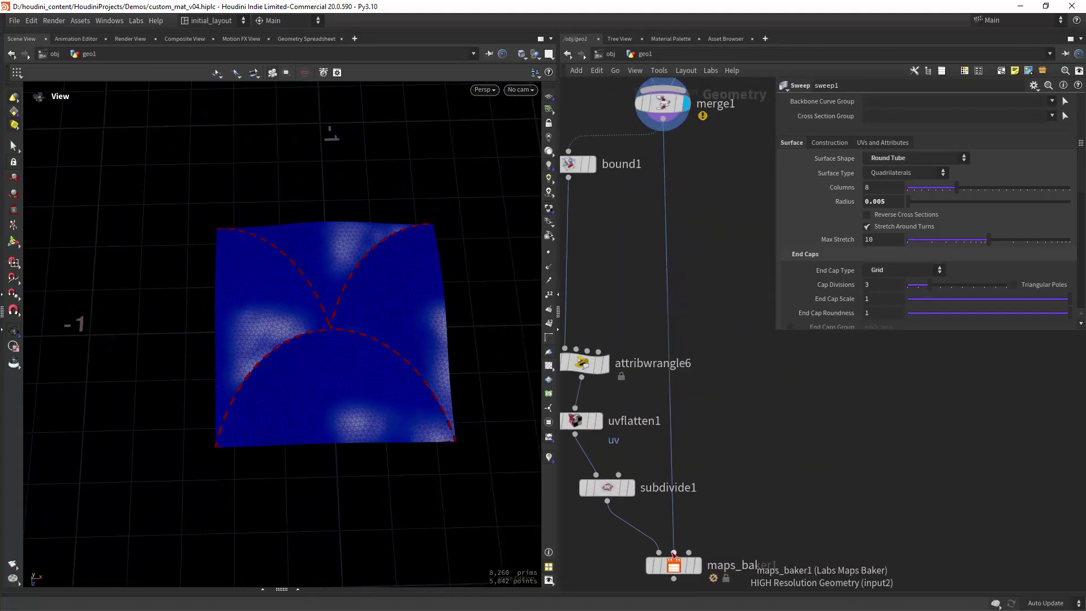
{"action": "scroll", "coordinate": [750, 340], "scroll_direction": "down", "scroll_amount": 5}
{"action": "middle_click_drag", "start_coordinate": [728, 279], "coordinate": [693, 361]}
{"action": "scroll", "coordinate": [681, 372], "scroll_direction": "up", "scroll_amount": 4}
{"action": "left_click", "coordinate": [679, 303]}
{"action": "left_click", "coordinate": [653, 325]}
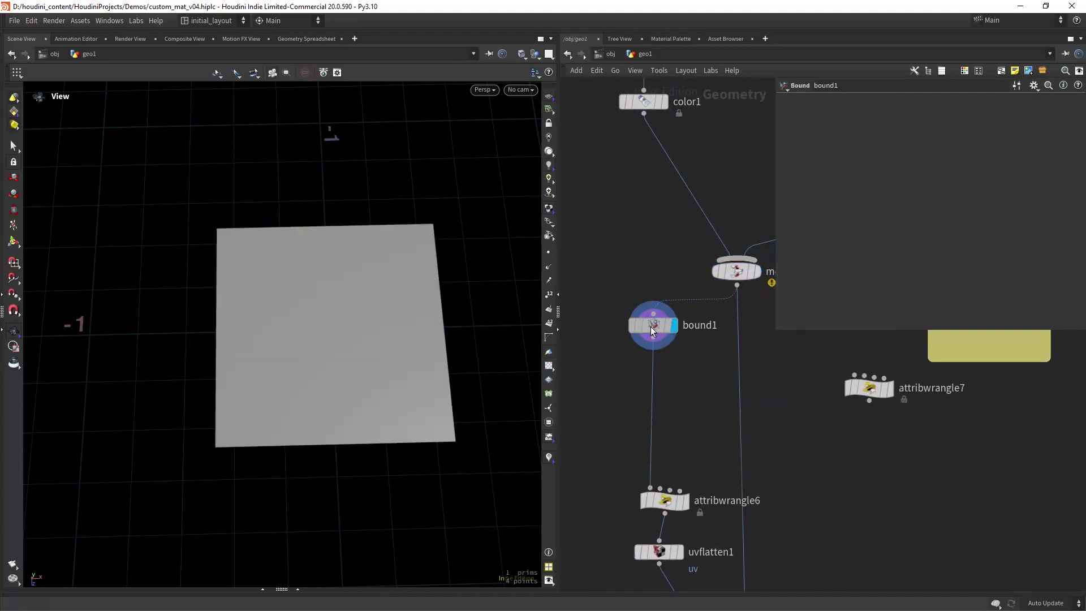
{"action": "scroll", "coordinate": [668, 351], "scroll_direction": "down", "scroll_amount": 3}
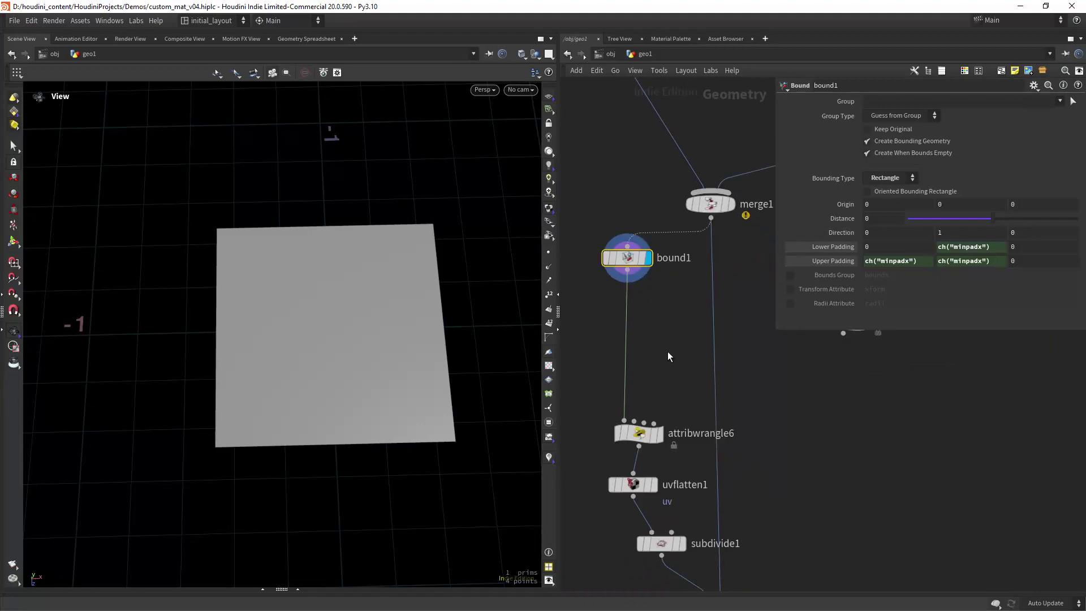
- Display attribwrangle6 and examine its vertex expression for the pinvtx group
{"action": "left_click", "coordinate": [665, 371]}
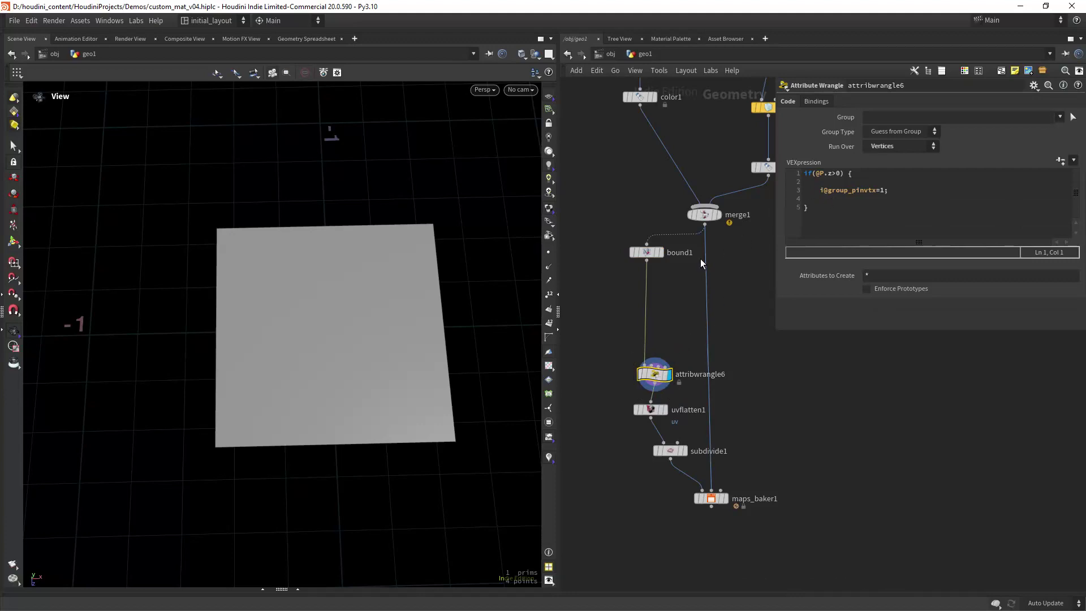
{"action": "right_click_drag", "start_coordinate": [409, 300], "coordinate": [452, 218]}
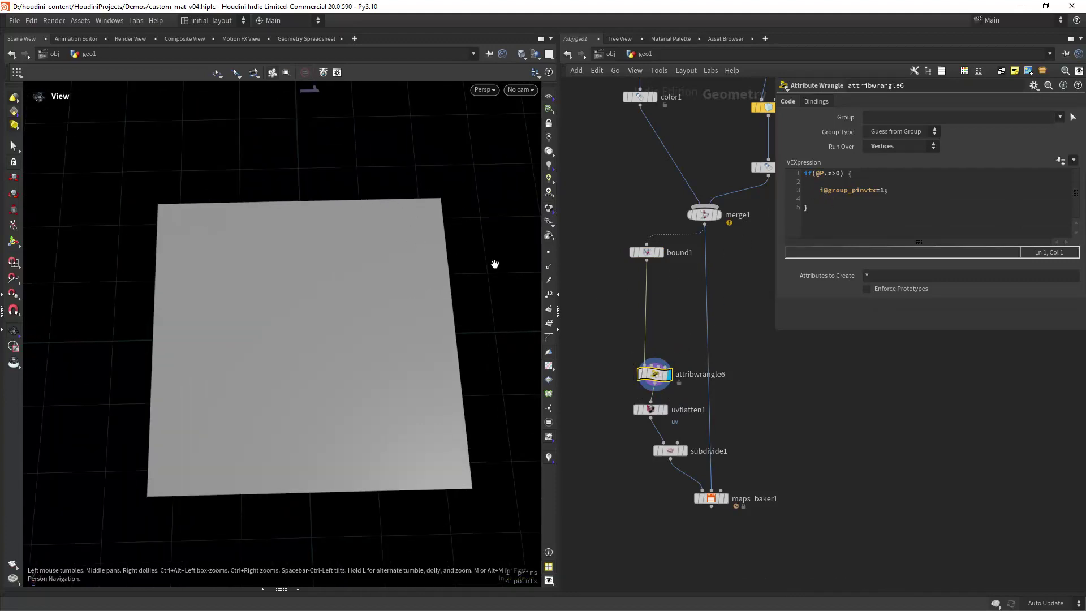
{"action": "mouse_move", "coordinate": [493, 266]}
{"action": "left_mouse_down"}
{"action": "mouse_move", "coordinate": [417, 317]}
{"action": "mouse_move", "coordinate": [473, 272]}
{"action": "left_mouse_up"}
- Display uvflatten1 and turn on the UV checker texture on the bounding rectangle
{"action": "middle_click_drag", "start_coordinate": [676, 347], "coordinate": [669, 280]}
{"action": "left_click", "coordinate": [659, 343]}
{"action": "left_click", "coordinate": [649, 346]}
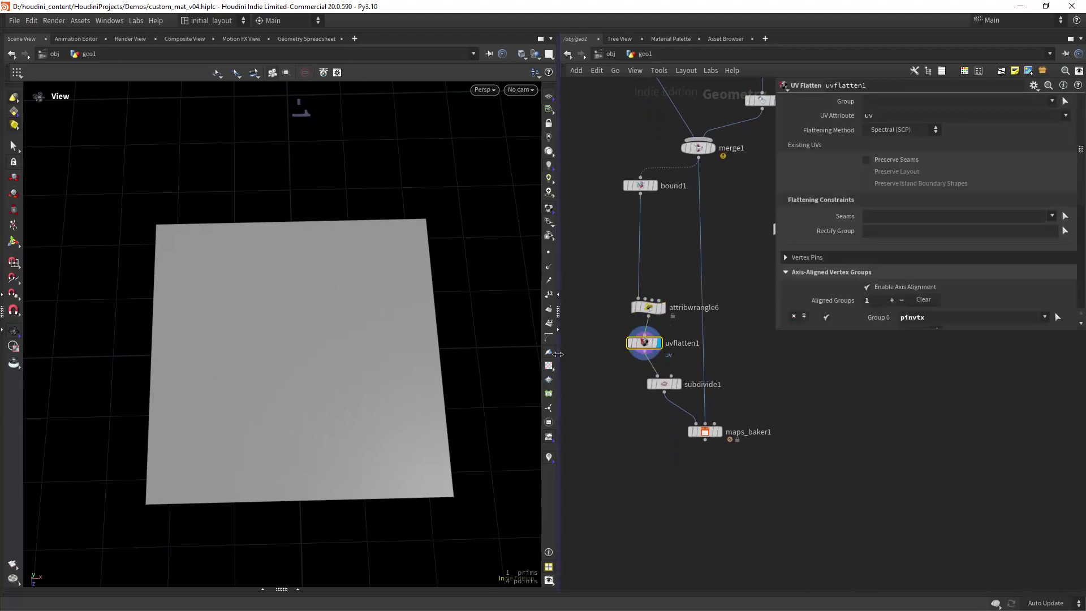
{"action": "left_click", "coordinate": [549, 380]}
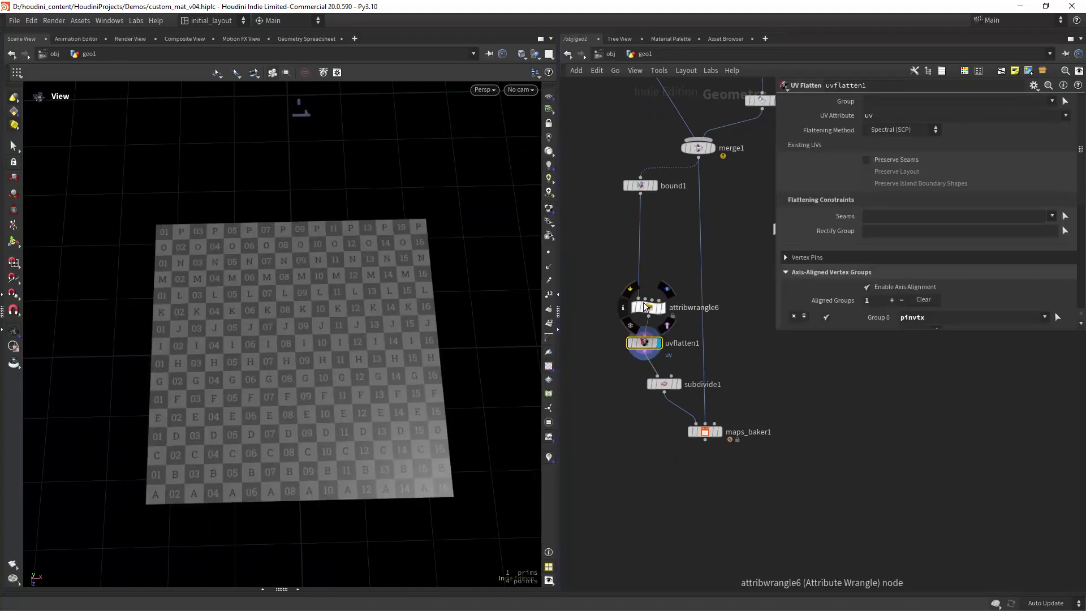
{"action": "left_click", "coordinate": [632, 292]}
{"action": "left_click", "coordinate": [631, 296]}
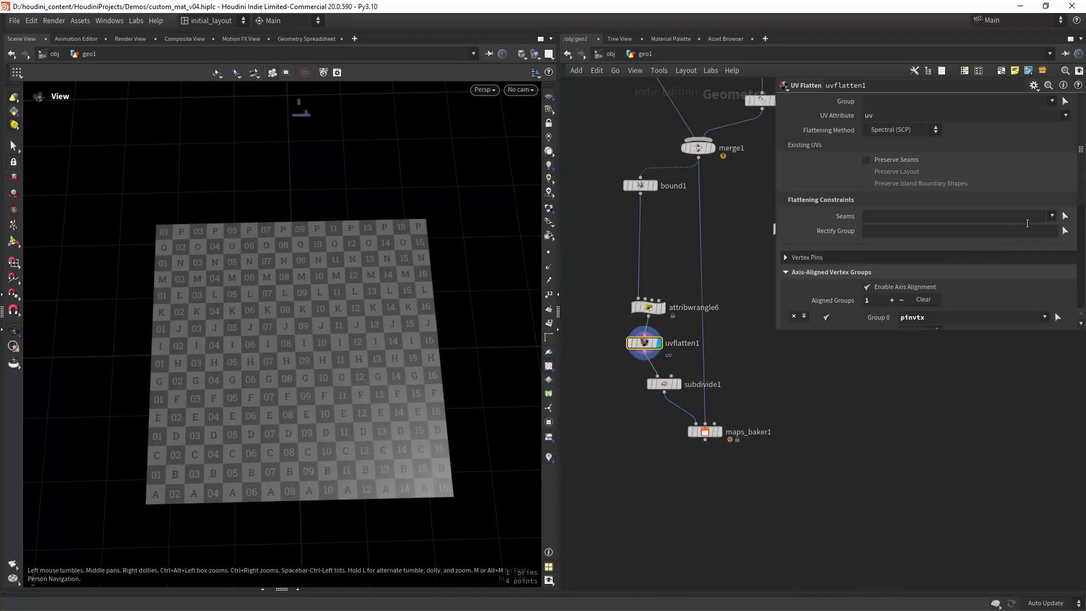
- Examine uvflatten1's axis-aligned vertex group settings for pinvtx and its U Axis alignment
{"action": "scroll", "coordinate": [1029, 188], "scroll_direction": "down", "scroll_amount": 5}
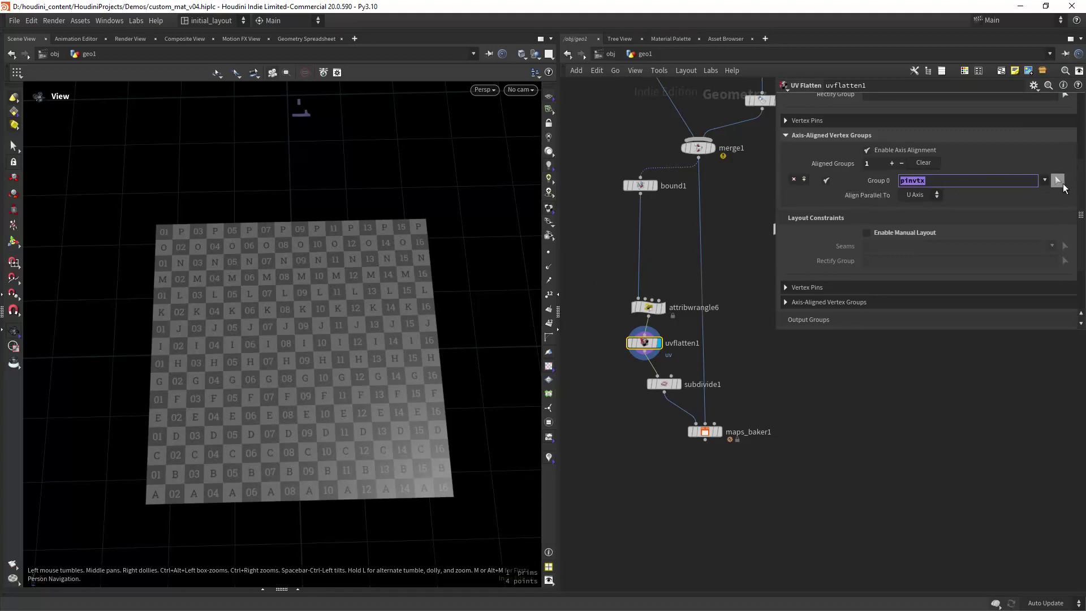
{"action": "scroll", "coordinate": [1082, 197], "scroll_direction": "up", "scroll_amount": 5}
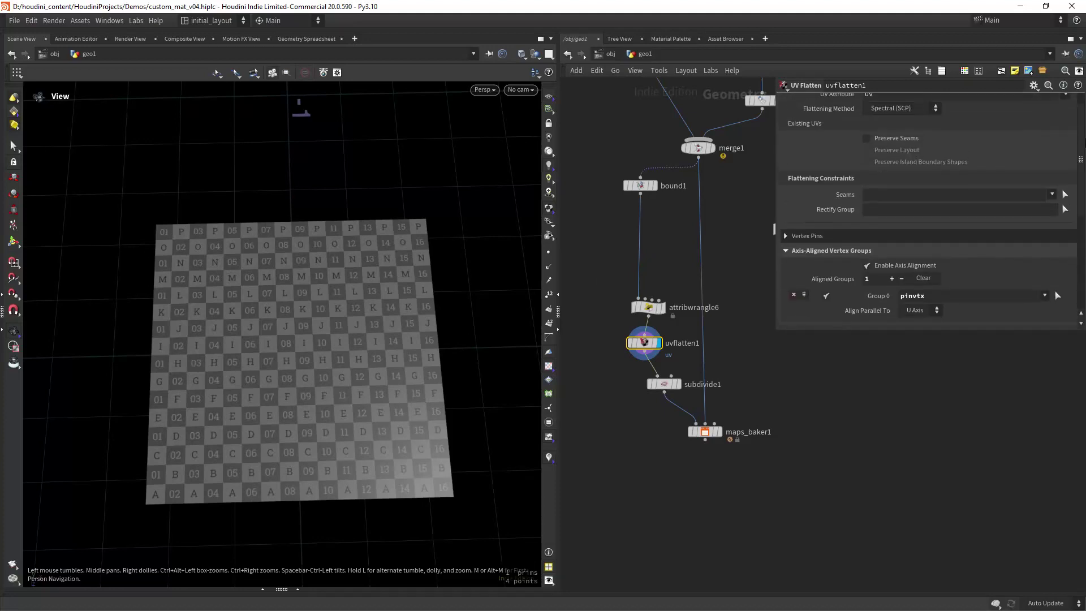
{"action": "scroll", "coordinate": [1082, 116], "scroll_direction": "down", "scroll_amount": 6}
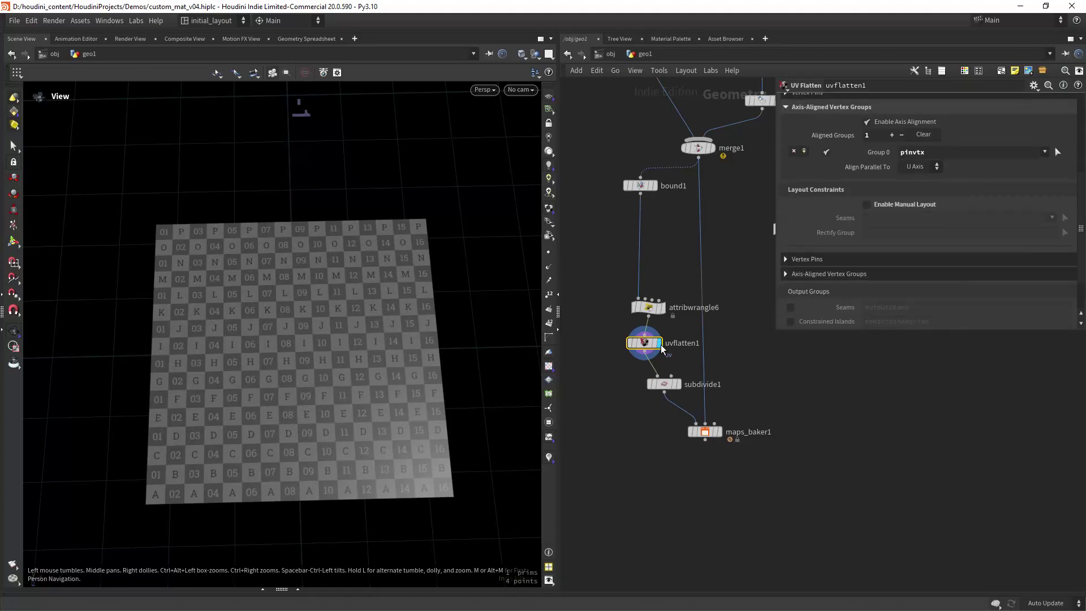
{"action": "left_click_drag", "start_coordinate": [659, 349], "coordinate": [663, 350]}
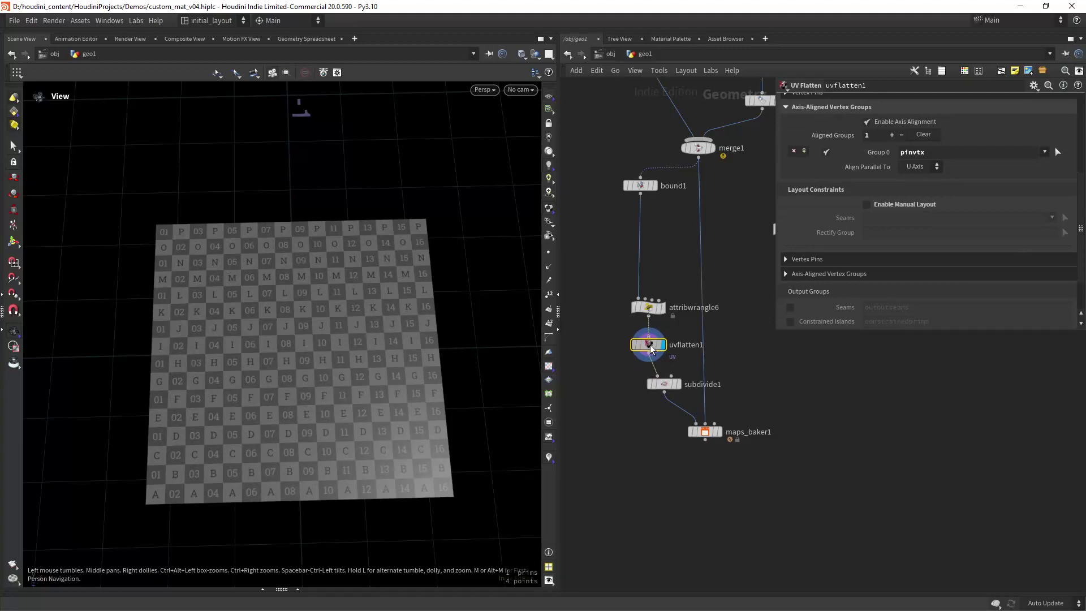
- Display subdivide1, inspect the UV checker up close, and switch the viewport to the plain mesh with visible wireframe edges
{"action": "left_click", "coordinate": [677, 381]}
{"action": "scroll", "coordinate": [376, 357], "scroll_direction": "up", "scroll_amount": 3}
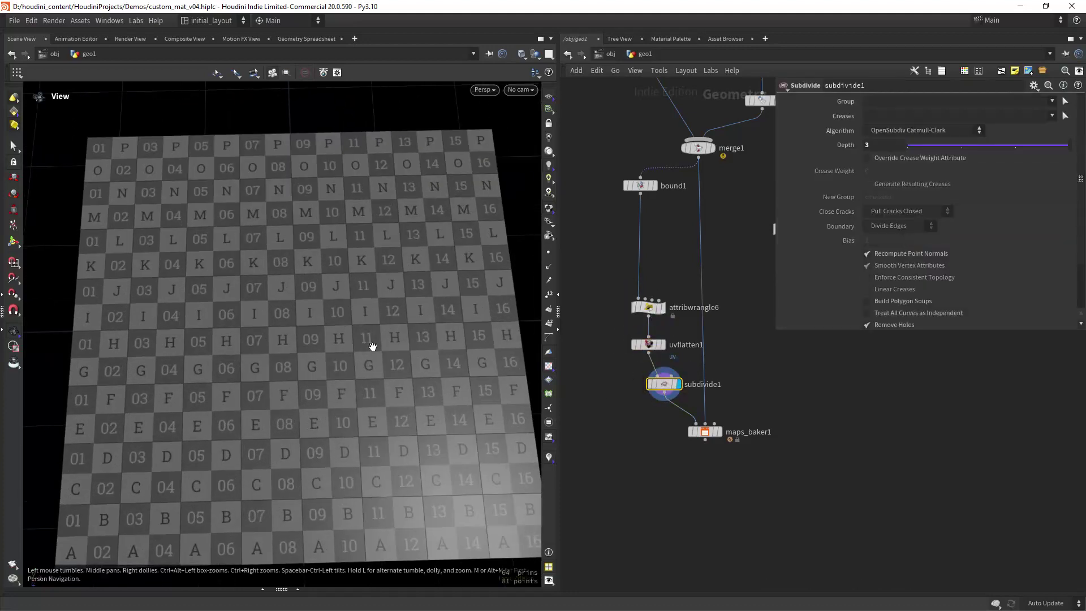
{"action": "left_click_drag", "start_coordinate": [376, 357], "coordinate": [400, 332]}
{"action": "right_click_drag", "start_coordinate": [400, 332], "coordinate": [377, 362]}
{"action": "left_click_drag", "start_coordinate": [378, 361], "coordinate": [505, 317]}
{"action": "left_click", "coordinate": [548, 367]}
{"action": "right_click_drag", "start_coordinate": [423, 405], "coordinate": [402, 356]}
{"action": "middle_click_drag", "start_coordinate": [403, 356], "coordinate": [386, 366]}
- Examine maps_baker1's resolution and its enabled Vertex Color and Height bake outputs
{"action": "left_click", "coordinate": [714, 430]}
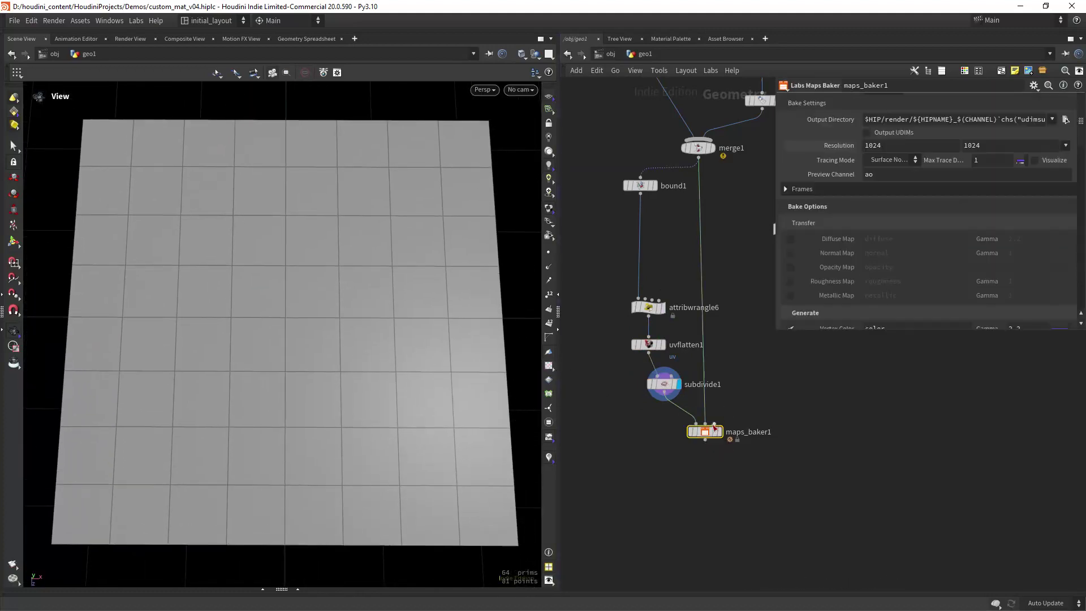
{"action": "scroll", "coordinate": [1068, 128], "scroll_direction": "down", "scroll_amount": 15}
{"action": "left_click_drag", "start_coordinate": [1069, 275], "coordinate": [1070, 115]}
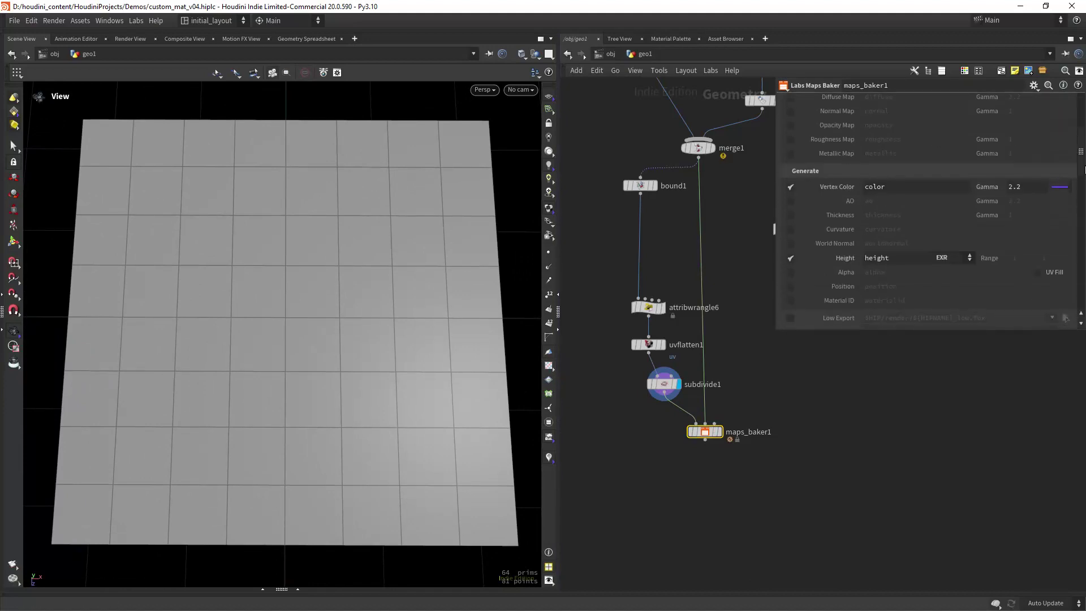
{"action": "scroll", "coordinate": [1072, 185], "scroll_direction": "down", "scroll_amount": 2}
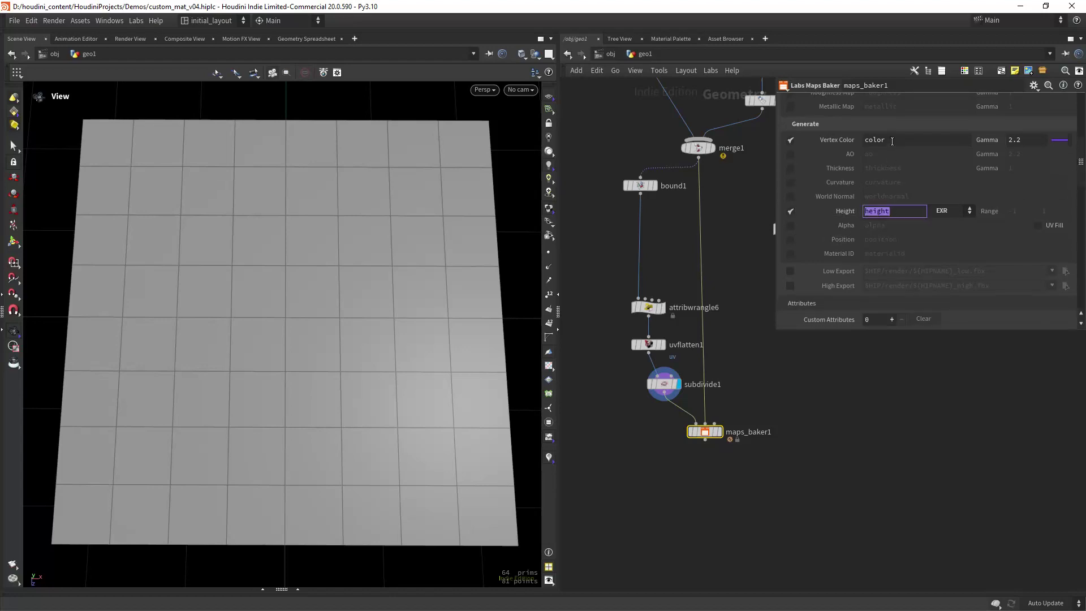
{"action": "scroll", "coordinate": [691, 281], "scroll_direction": "down", "scroll_amount": 5}
- Go to the comp1 network in the img context and show its images in the Composite View
{"action": "left_click", "coordinate": [615, 70]}
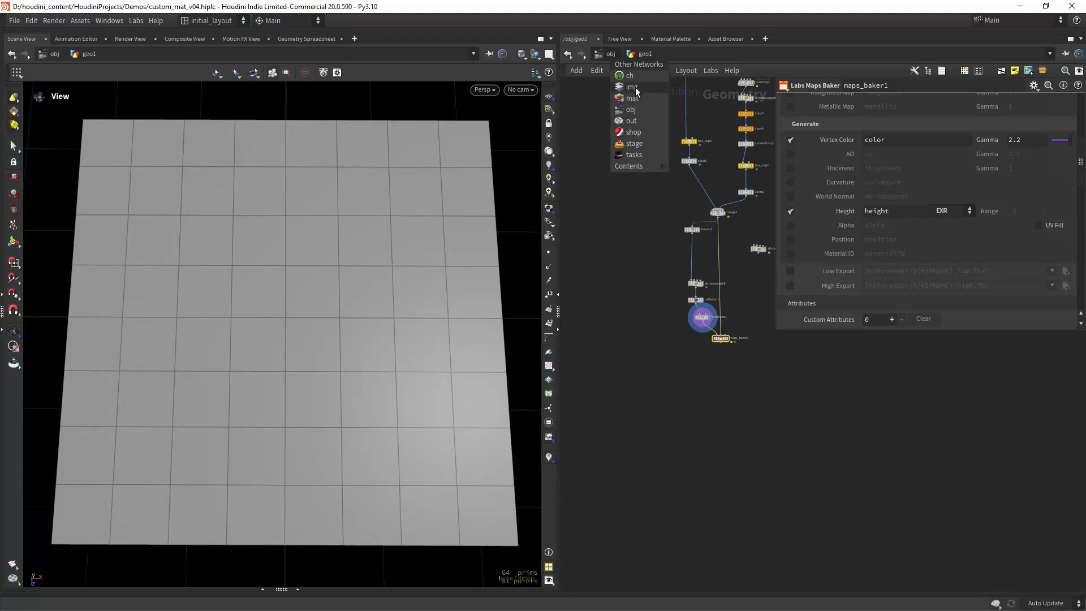
{"action": "left_click", "coordinate": [630, 87]}
{"action": "double_click", "coordinate": [676, 305]}
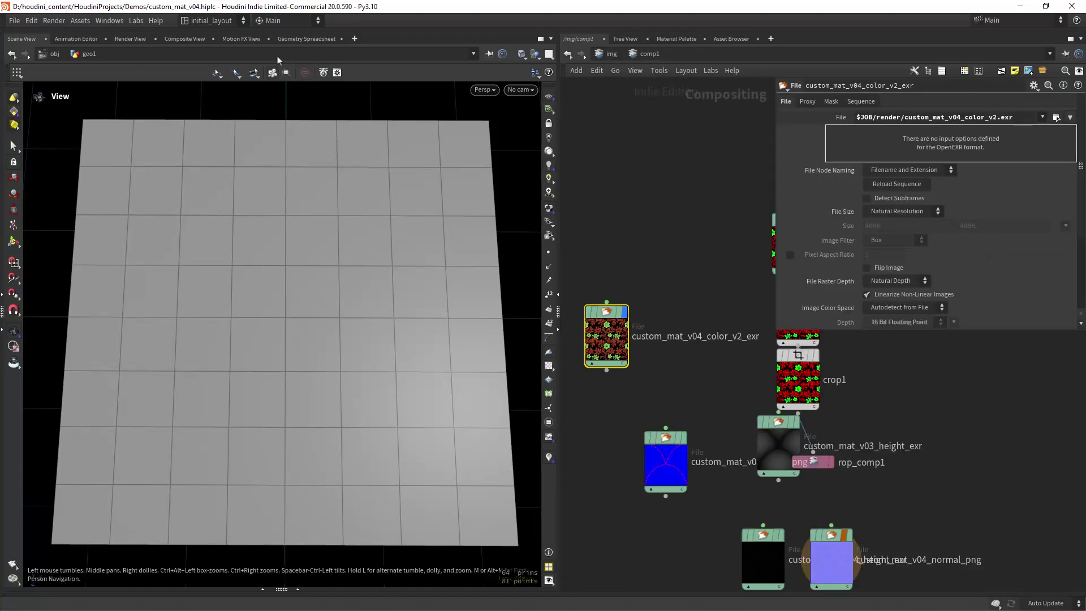
{"action": "left_click", "coordinate": [213, 37]}
{"action": "scroll", "coordinate": [649, 272], "scroll_direction": "down", "scroll_amount": 5}
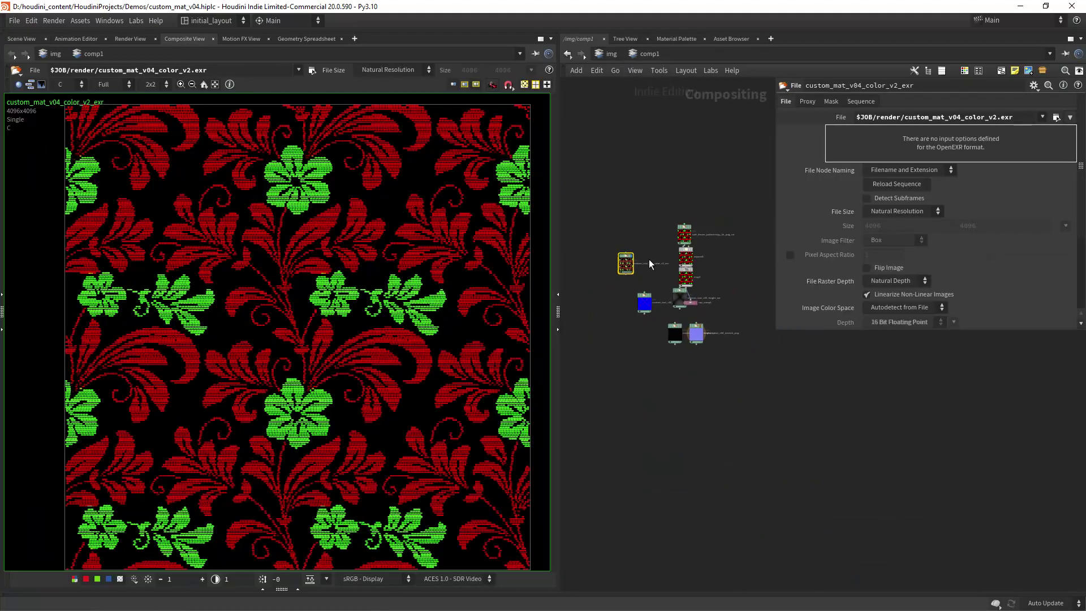
{"action": "scroll", "coordinate": [651, 272], "scroll_direction": "up", "scroll_amount": 5}
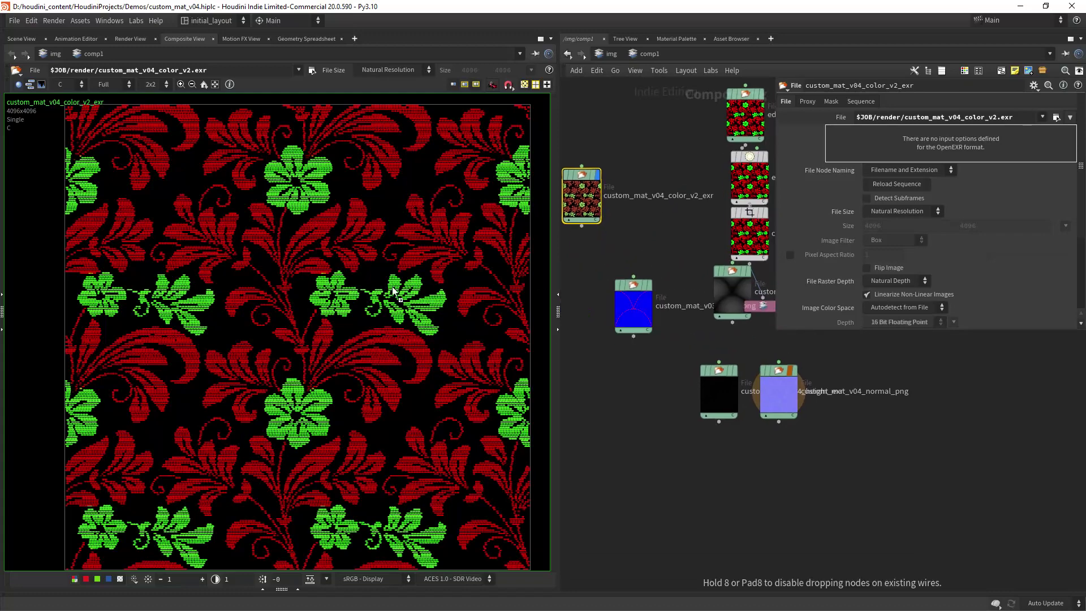
- Display the custom_mat_v03_color_png file node and inspect the baked color map
{"action": "left_click", "coordinate": [634, 308]}
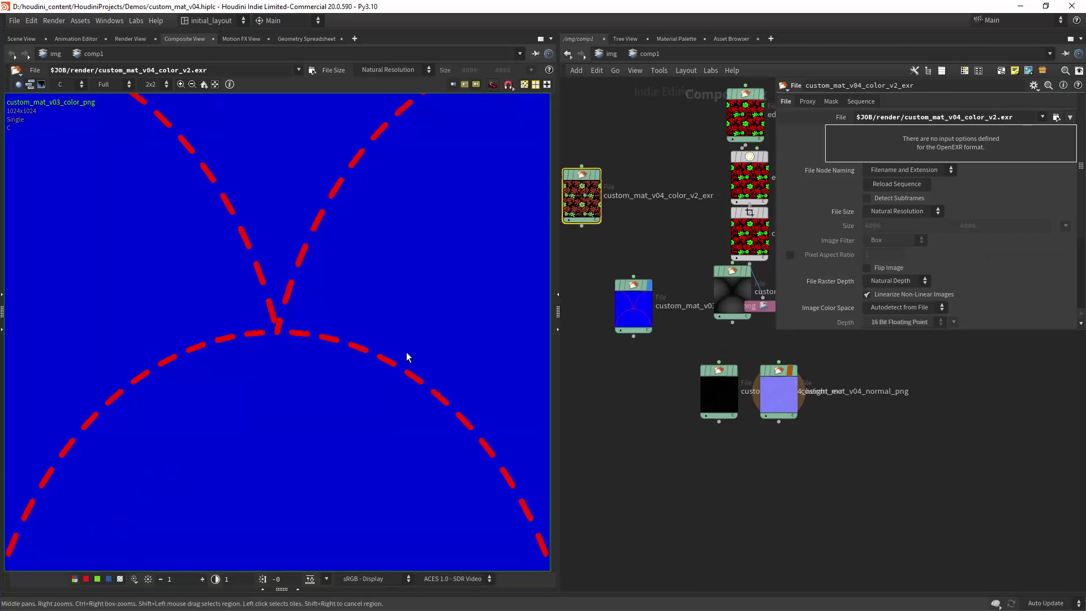
{"action": "scroll", "coordinate": [416, 347], "scroll_direction": "down", "scroll_amount": 3}
{"action": "scroll", "coordinate": [451, 356], "scroll_direction": "up", "scroll_amount": 2}
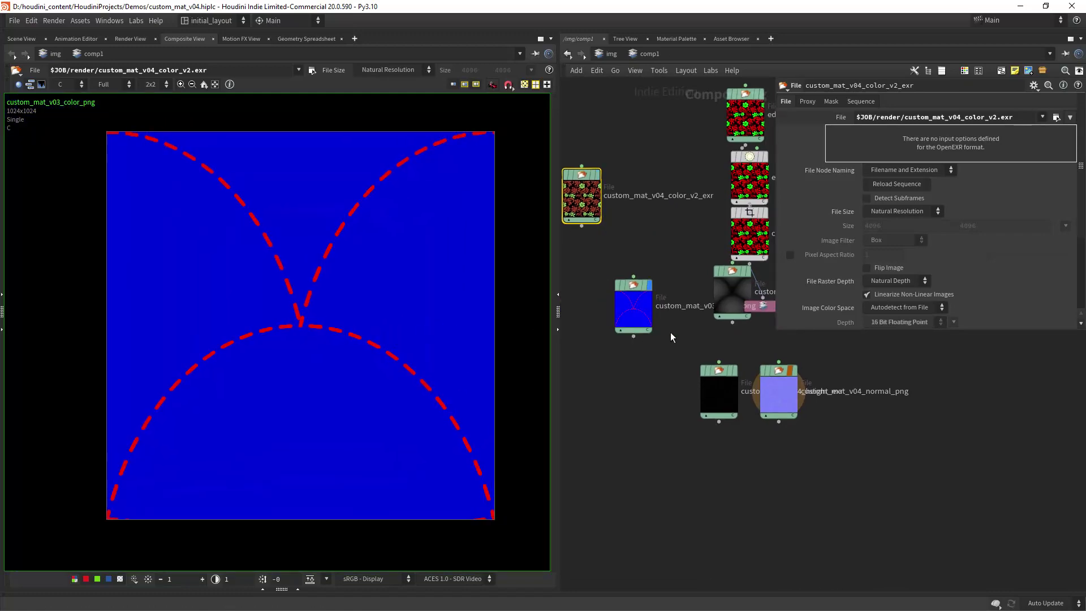
- Display custom_mat_v03_height_exr, adapt the viewer's display range to its pixel values, and inspect the baked height map
{"action": "left_click", "coordinate": [732, 290]}
{"action": "scroll", "coordinate": [376, 303], "scroll_direction": "up", "scroll_amount": 2}
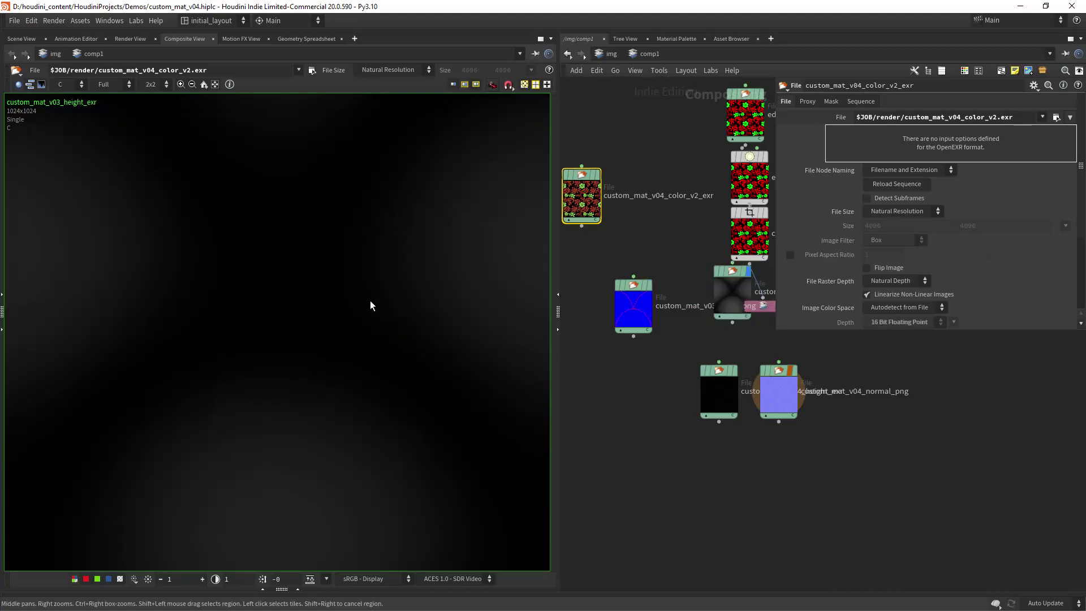
{"action": "scroll", "coordinate": [417, 330], "scroll_direction": "down", "scroll_amount": 2}
{"action": "scroll", "coordinate": [379, 334], "scroll_direction": "up", "scroll_amount": 2}
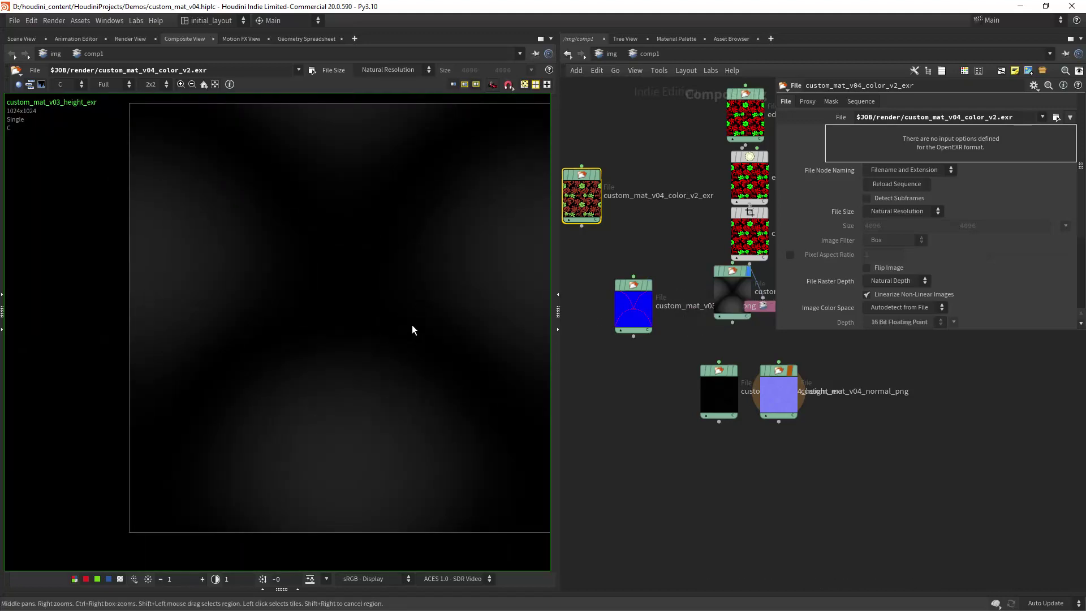
{"action": "middle_click_drag", "start_coordinate": [412, 327], "coordinate": [322, 335]}
{"action": "left_click", "coordinate": [309, 578]}
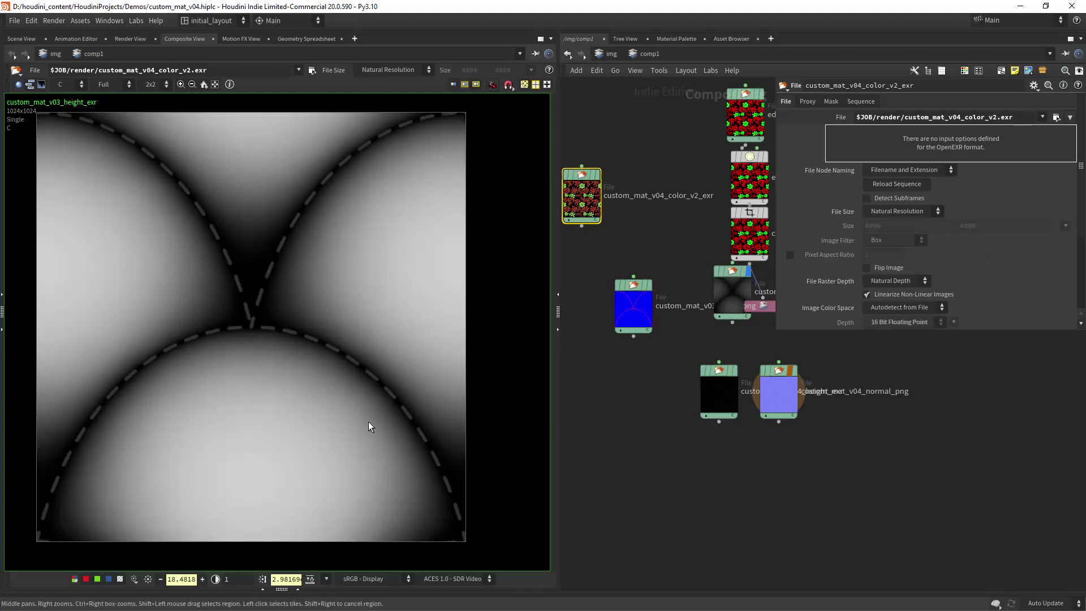
{"action": "scroll", "coordinate": [300, 407], "scroll_direction": "up", "scroll_amount": 2}
{"action": "scroll", "coordinate": [340, 396], "scroll_direction": "down", "scroll_amount": 4}
{"action": "scroll", "coordinate": [358, 350], "scroll_direction": "up", "scroll_amount": 2}
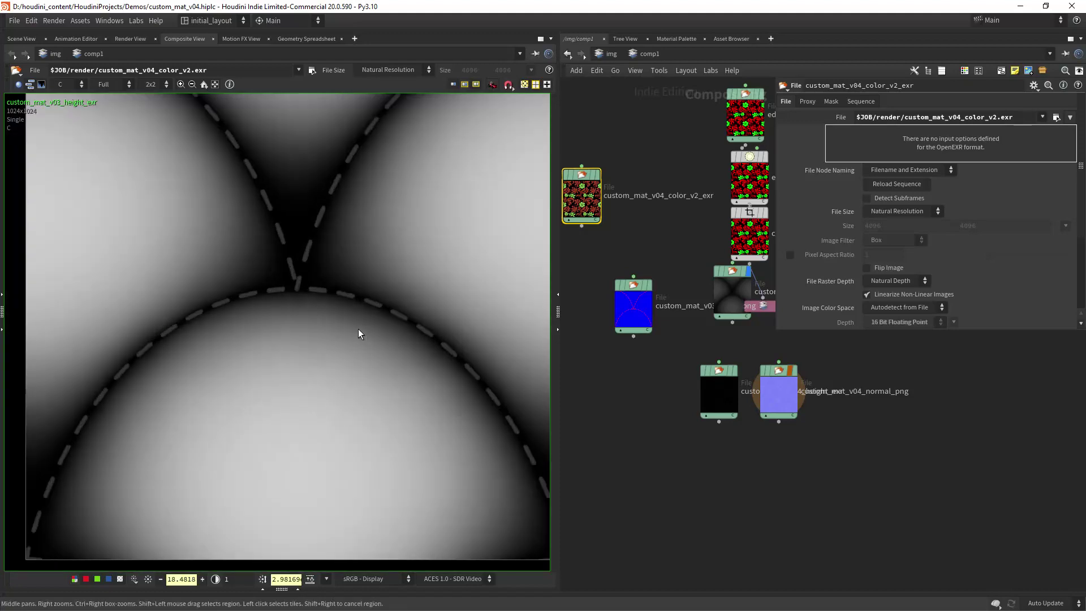
- Examine the entire baked height map tile, including its edges and the stitched scallop seams
{"action": "scroll", "coordinate": [350, 396], "scroll_direction": "down", "scroll_amount": 3}
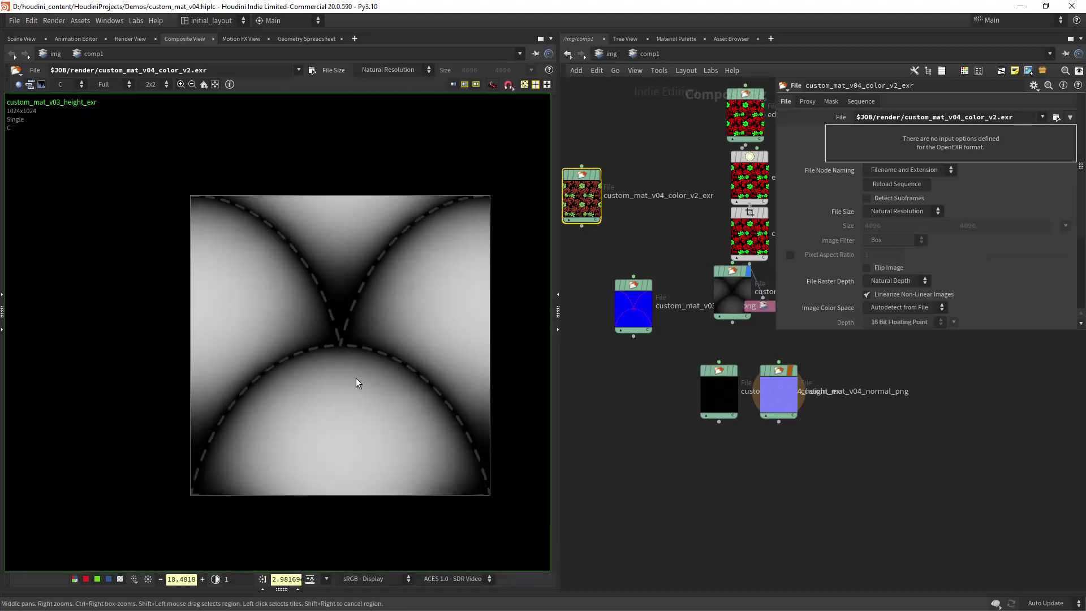
{"action": "scroll", "coordinate": [346, 347], "scroll_direction": "up", "scroll_amount": 2}
{"action": "scroll", "coordinate": [399, 331], "scroll_direction": "down", "scroll_amount": 1}
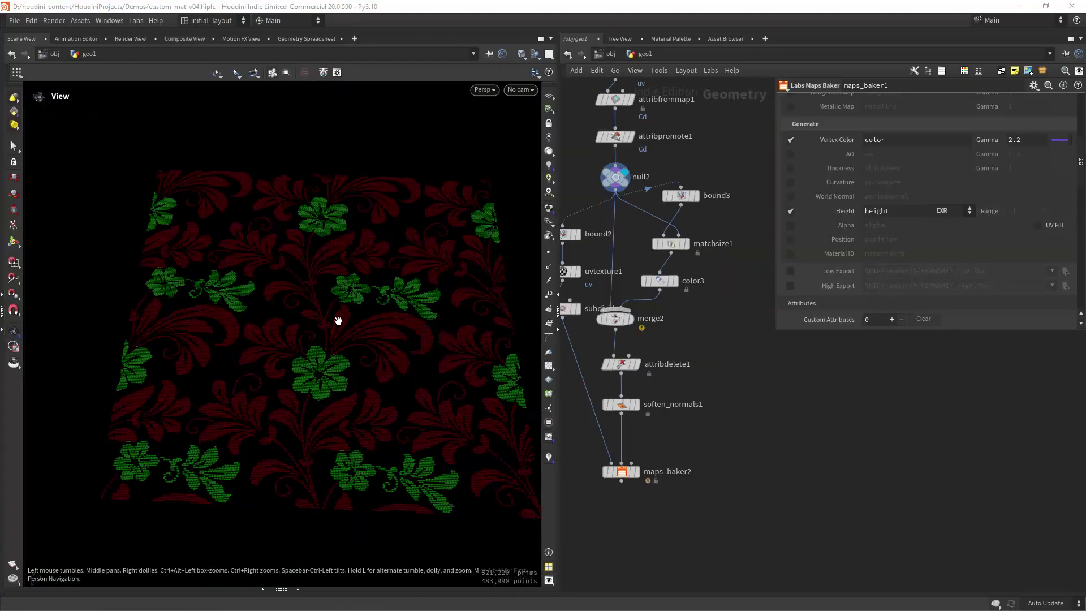
- Inspect the red and green floral embroidery stitches of the null2 geometry from close up and at an angle
{"action": "scroll", "coordinate": [437, 322], "scroll_direction": "up", "scroll_amount": 3}
{"action": "left_click_drag", "start_coordinate": [436, 322], "coordinate": [356, 353]}
{"action": "left_click_drag", "start_coordinate": [392, 298], "coordinate": [341, 364]}
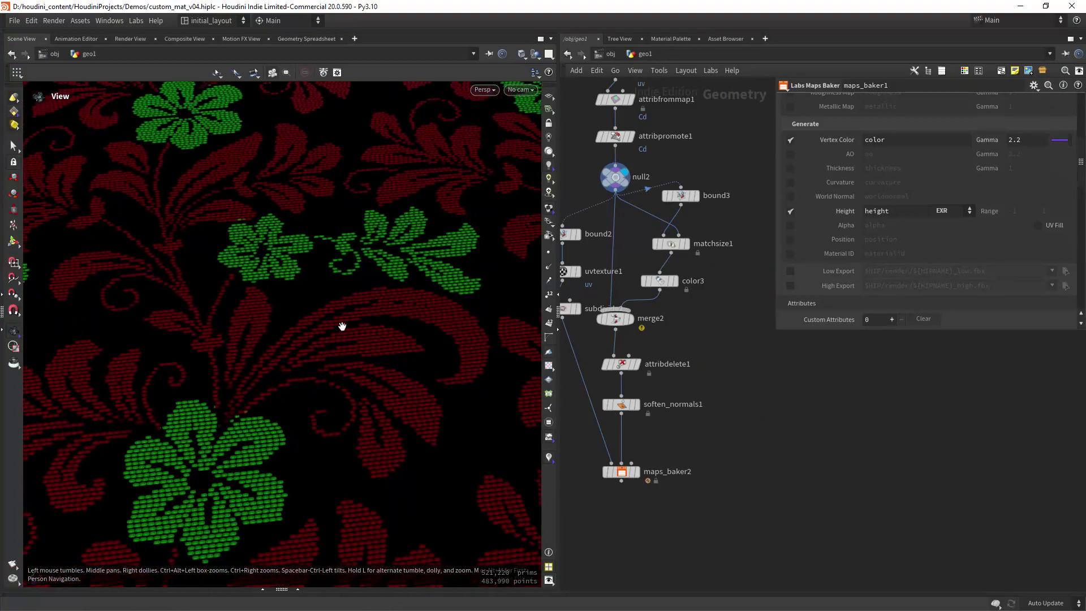
{"action": "scroll", "coordinate": [347, 325], "scroll_direction": "up", "scroll_amount": 3}
{"action": "scroll", "coordinate": [420, 281], "scroll_direction": "down", "scroll_amount": 3}
- Display the trace1 node at the start of the embroidery network, frame its geometry, and inspect the traced floral pattern
{"action": "scroll", "coordinate": [677, 160], "scroll_direction": "down", "scroll_amount": 5}
{"action": "middle_click_drag", "start_coordinate": [676, 155], "coordinate": [650, 387]}
{"action": "scroll", "coordinate": [649, 282], "scroll_direction": "up", "scroll_amount": 5}
{"action": "middle_click_drag", "start_coordinate": [701, 241], "coordinate": [704, 216]}
{"action": "mouse_move", "coordinate": [656, 277]}
{"action": "left_click", "coordinate": [673, 262]}
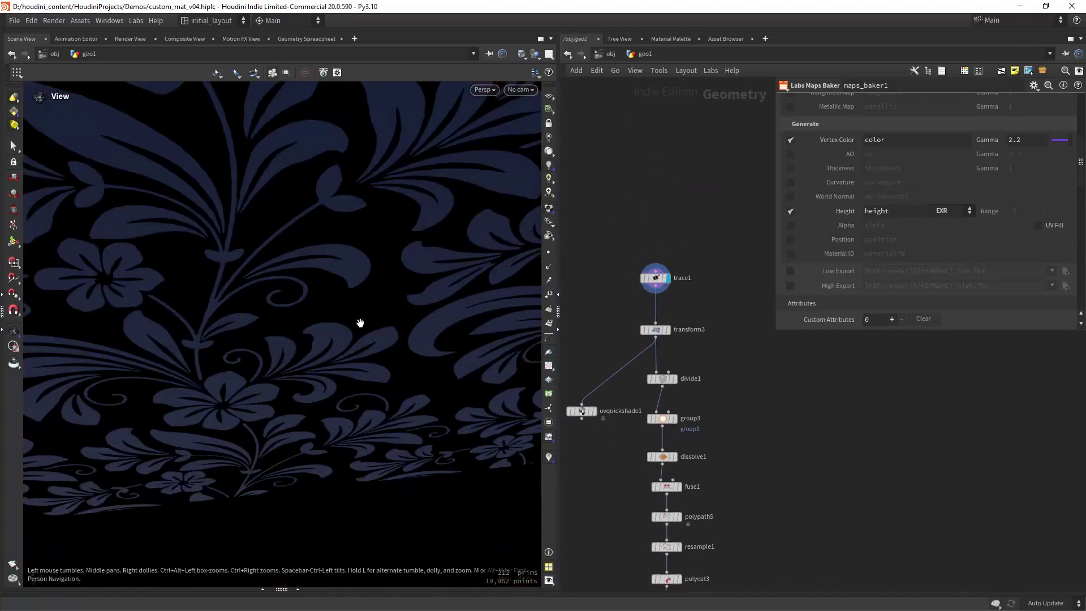
{"action": "key", "text": "f"}
{"action": "left_click_drag", "start_coordinate": [500, 306], "coordinate": [390, 326]}
{"action": "scroll", "coordinate": [385, 341], "scroll_direction": "up", "scroll_amount": 3}
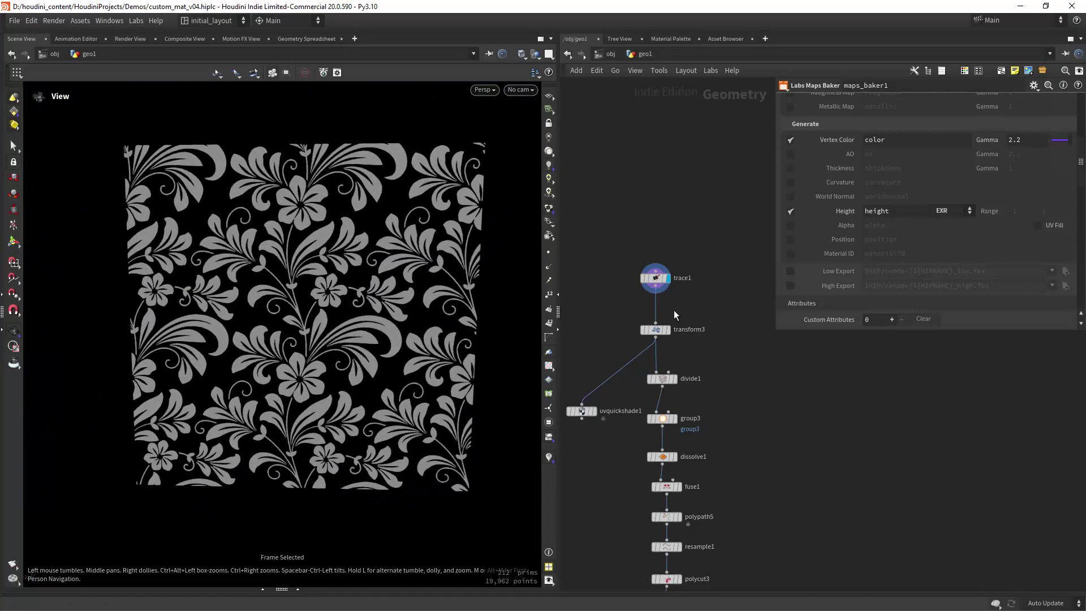
- Display transform3 and inspect the transformed floral pattern's orientation and petal and leaf outlines
{"action": "left_click", "coordinate": [668, 329]}
{"action": "left_click_drag", "start_coordinate": [388, 368], "coordinate": [540, 339]}
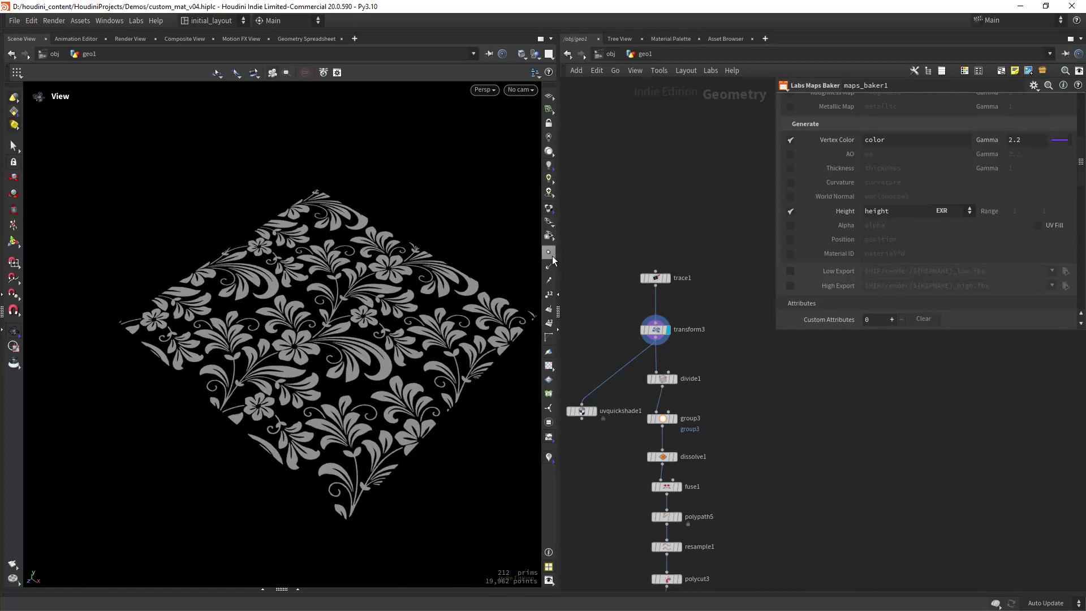
{"action": "left_click_drag", "start_coordinate": [351, 383], "coordinate": [444, 375]}
{"action": "middle_click_drag", "start_coordinate": [643, 398], "coordinate": [637, 327]}
{"action": "scroll", "coordinate": [392, 322], "scroll_direction": "up", "scroll_amount": 10}
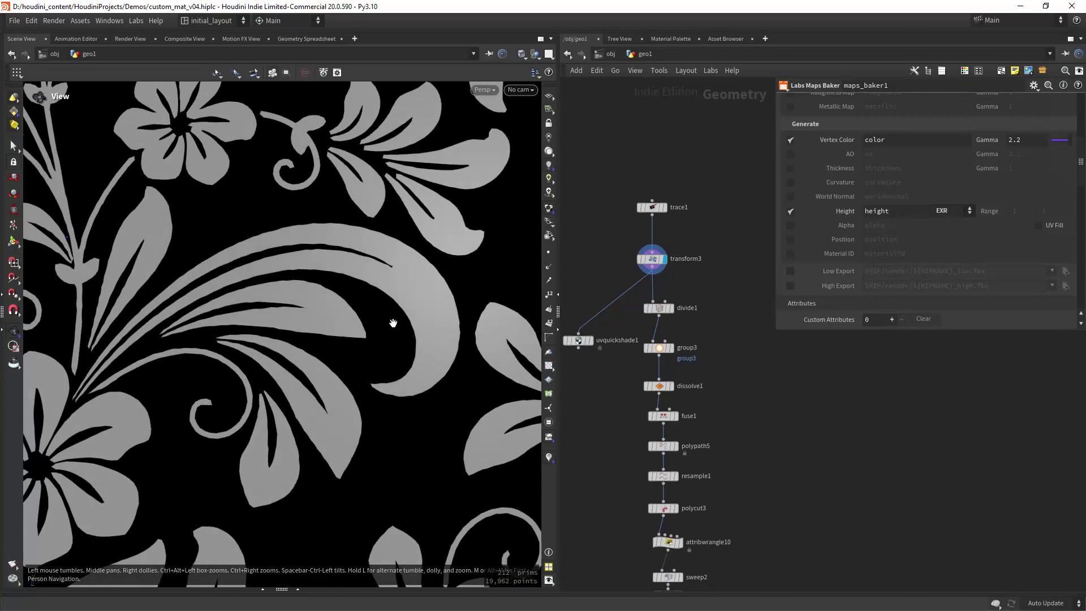
{"action": "scroll", "coordinate": [391, 321], "scroll_direction": "down", "scroll_amount": 12}
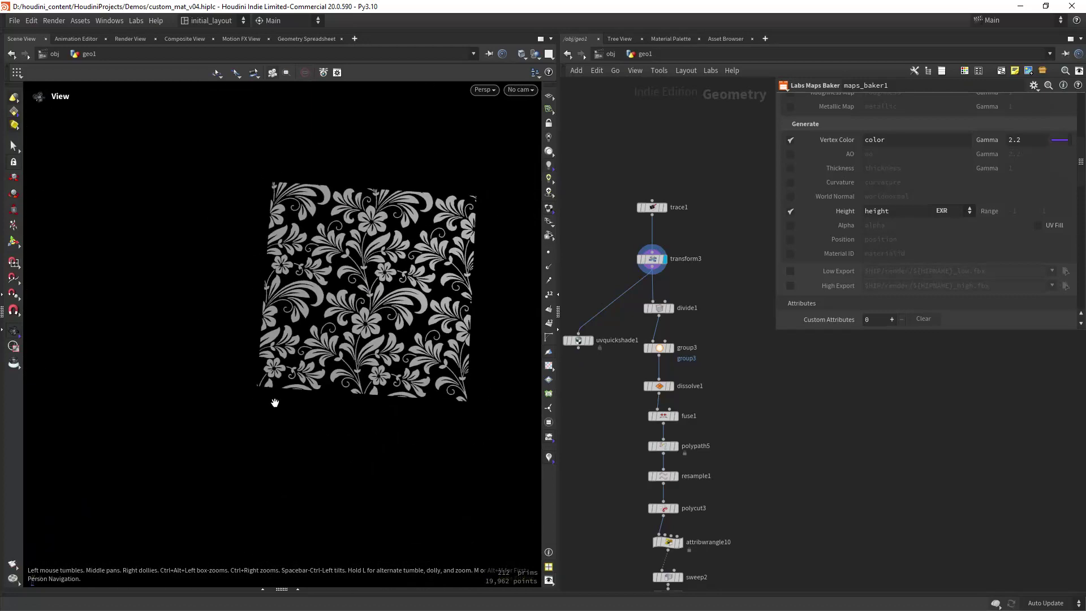
{"action": "middle_click_drag", "start_coordinate": [291, 392], "coordinate": [236, 415]}
- Display divide1, widen its parameter view to read the Bricker Polygons size expression, and inspect the strips cut across the leaves
{"action": "left_click", "coordinate": [671, 307]}
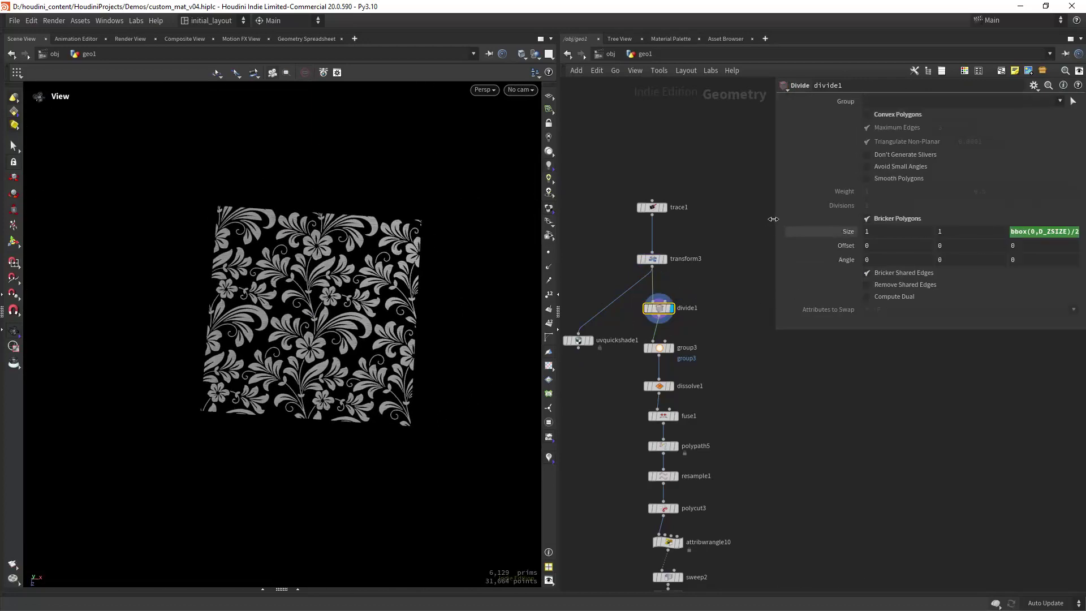
{"action": "left_click_drag", "start_coordinate": [777, 228], "coordinate": [609, 236]}
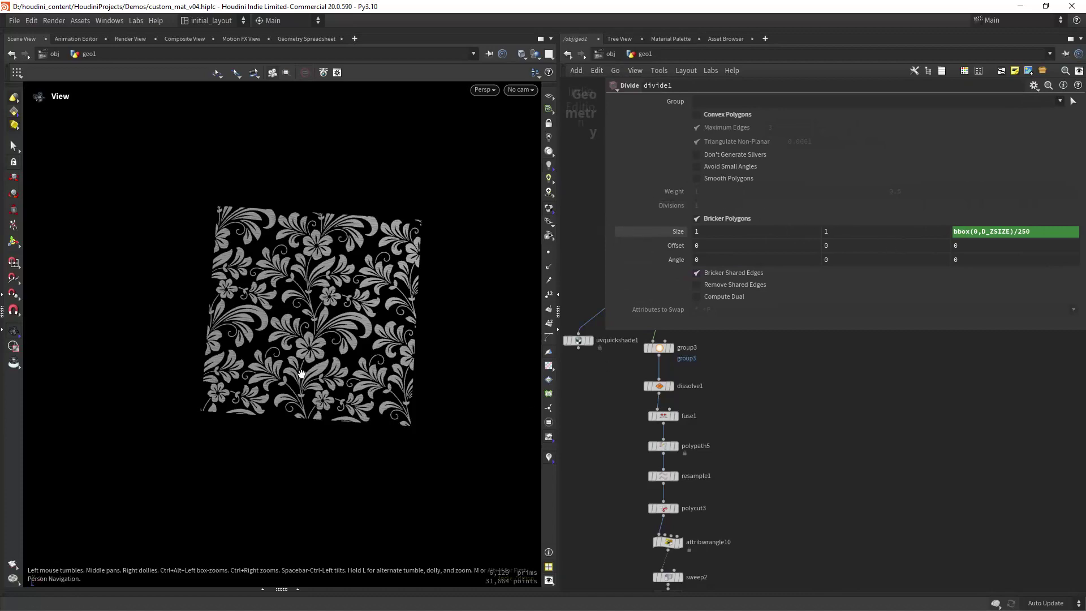
{"action": "scroll", "coordinate": [388, 340], "scroll_direction": "up", "scroll_amount": 10}
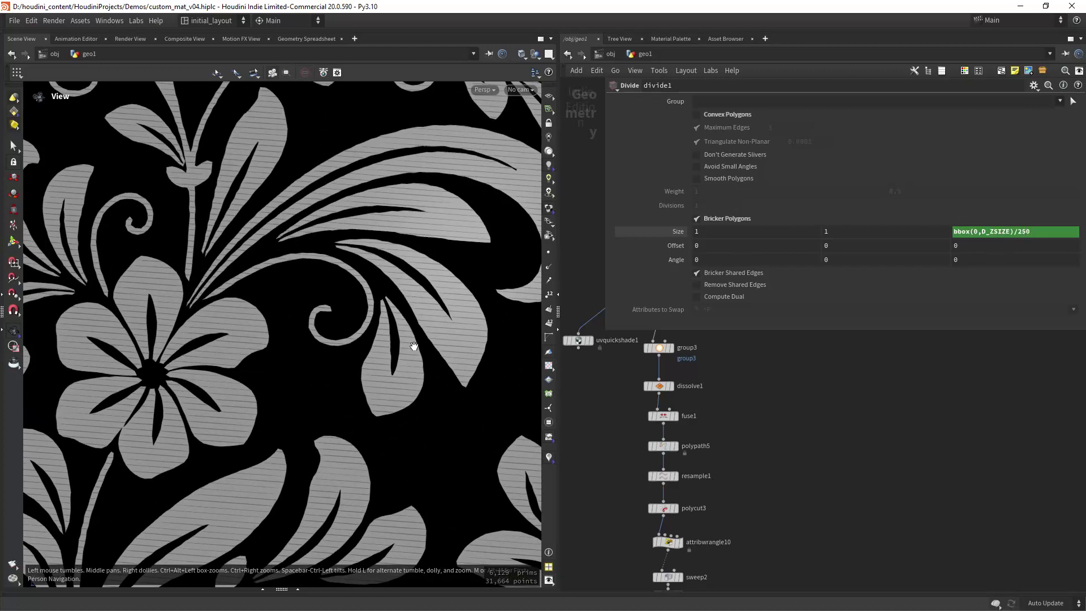
{"action": "scroll", "coordinate": [430, 339], "scroll_direction": "down", "scroll_amount": 5}
{"action": "scroll", "coordinate": [452, 308], "scroll_direction": "up", "scroll_amount": 10}
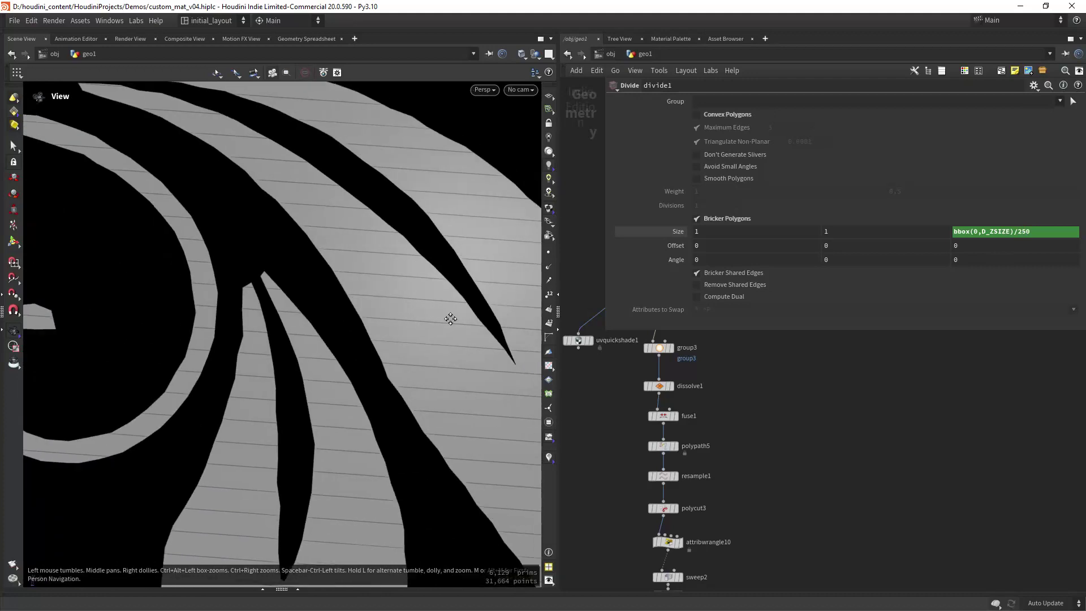
{"action": "scroll", "coordinate": [423, 337], "scroll_direction": "down", "scroll_amount": 5}
{"action": "scroll", "coordinate": [427, 334], "scroll_direction": "up", "scroll_amount": 8}
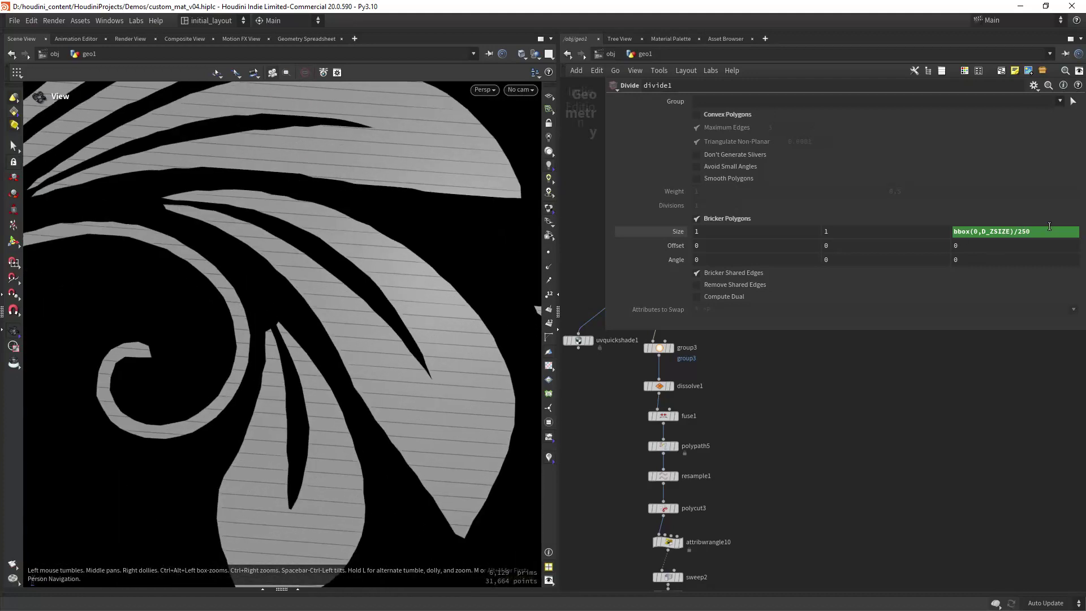
- Try bbox(0,D_ZSIZE)/150 as divide1's Z brick size, and undo the change
{"action": "left_click", "coordinate": [1018, 232]}
{"action": "type", "text": "1"}
{"action": "key", "text": "Return"}
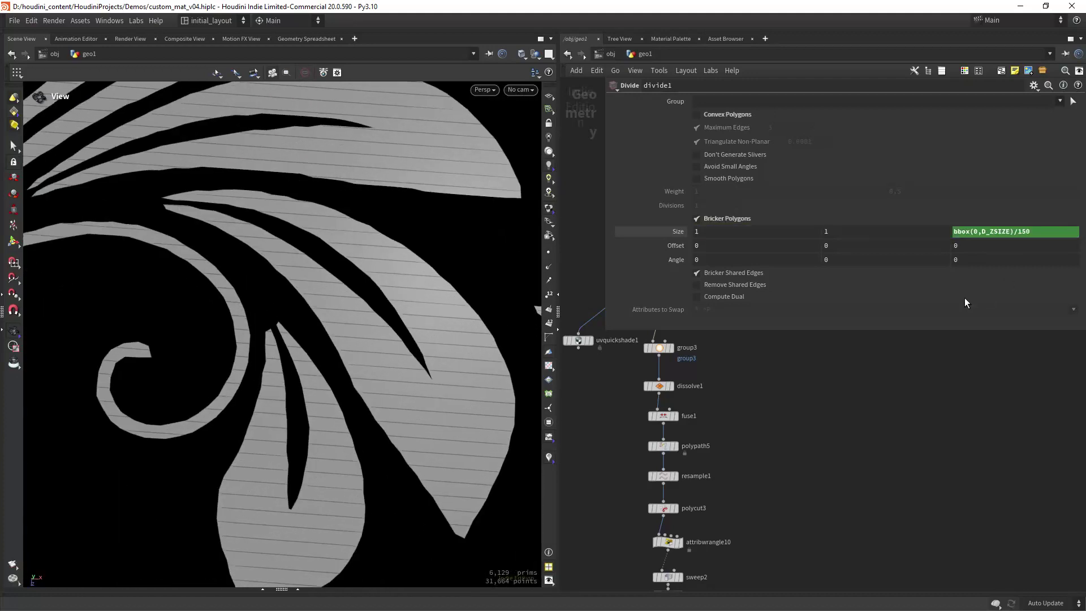
{"action": "key", "text": "ctrl+z"}
- Display group3 and examine its Include by Edges settings and the grouped edges across the floral shapes
{"action": "scroll", "coordinate": [434, 354], "scroll_direction": "down", "scroll_amount": 5}
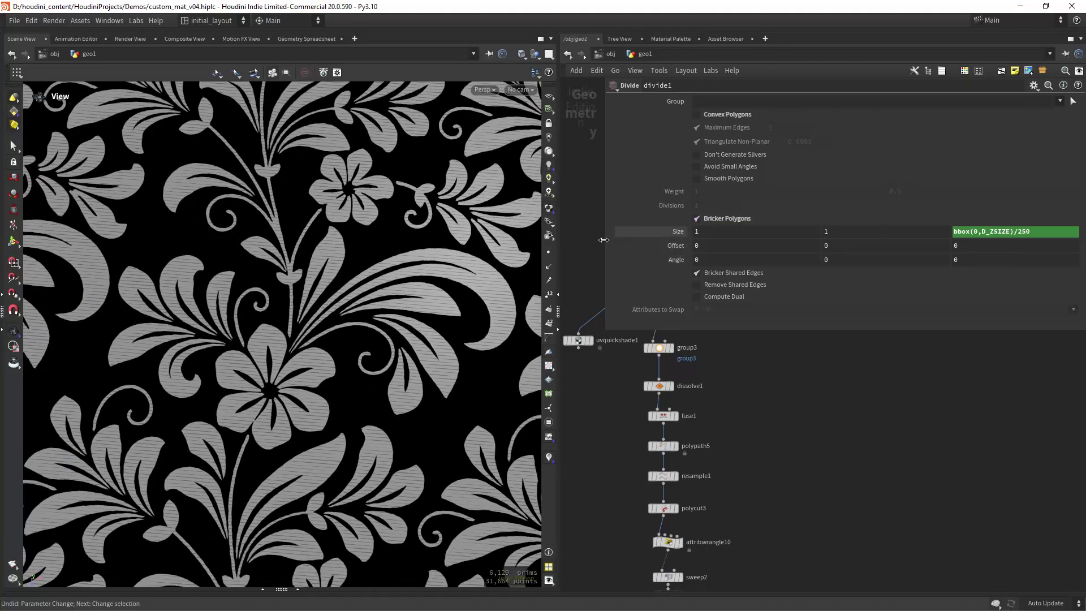
{"action": "left_click_drag", "start_coordinate": [603, 239], "coordinate": [760, 239]}
{"action": "middle_click_drag", "start_coordinate": [714, 320], "coordinate": [710, 243]}
{"action": "left_click", "coordinate": [672, 261]}
{"action": "scroll", "coordinate": [480, 283], "scroll_direction": "down", "scroll_amount": 3}
{"action": "scroll", "coordinate": [475, 294], "scroll_direction": "up", "scroll_amount": 10}
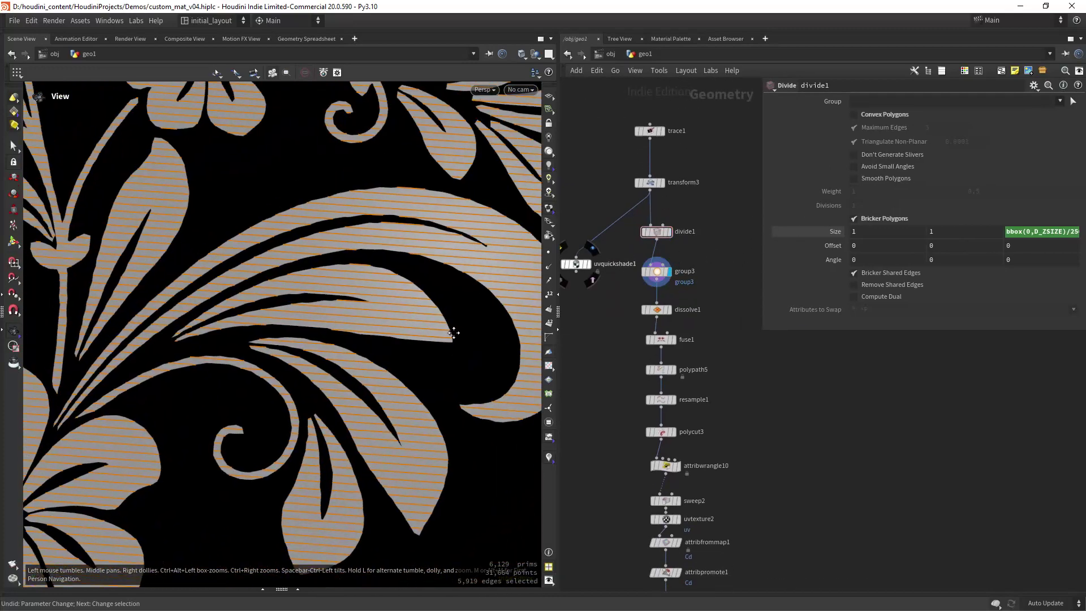
{"action": "left_click", "coordinate": [658, 271]}
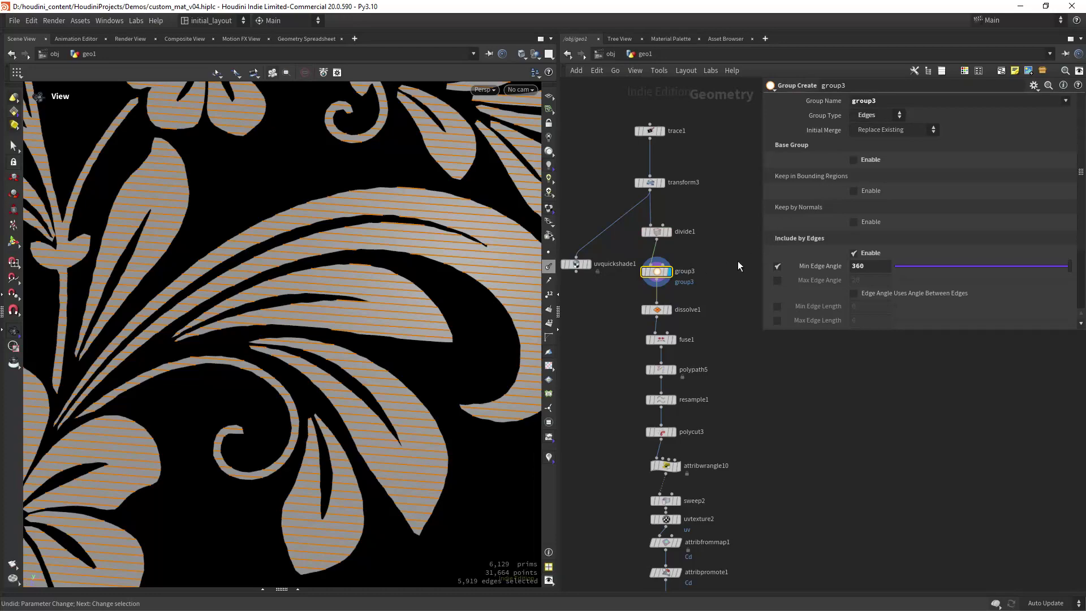
{"action": "scroll", "coordinate": [416, 332], "scroll_direction": "down", "scroll_amount": 5}
{"action": "scroll", "coordinate": [400, 303], "scroll_direction": "up", "scroll_amount": 8}
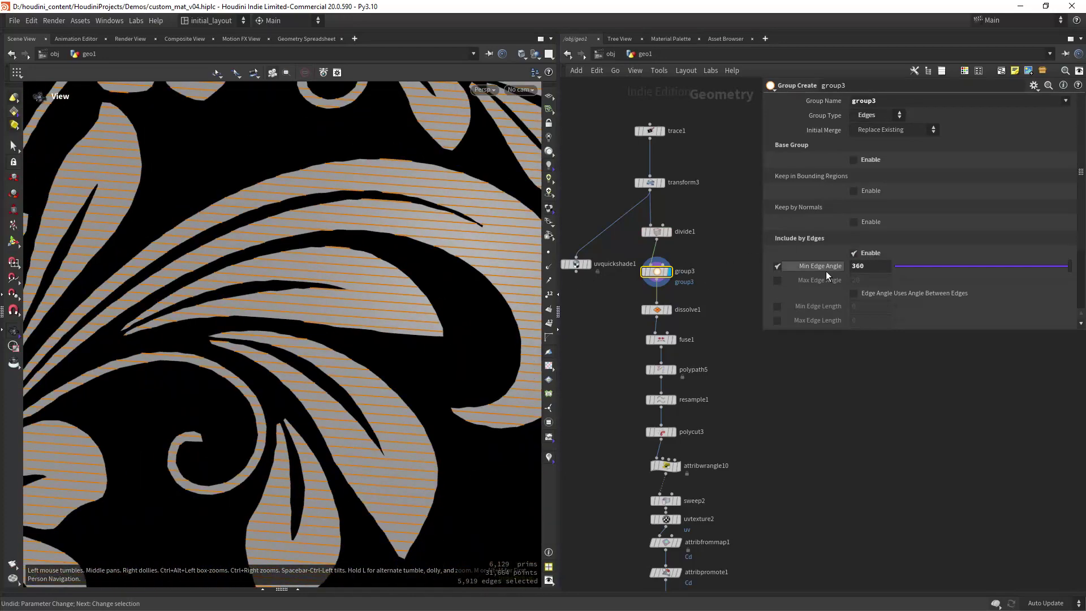
- Compare group3 with dissolve1, examining the Dissolve Non-Selected operation, the Create Curves When Dissolving Boundary option, and the remaining lines
{"action": "left_click", "coordinate": [673, 293]}
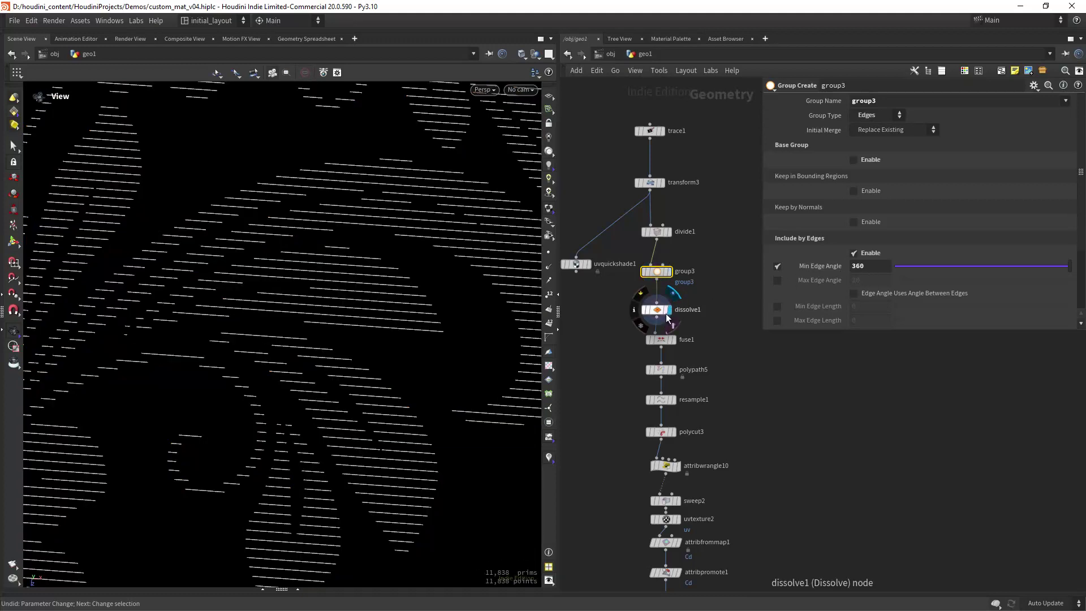
{"action": "left_click", "coordinate": [659, 312]}
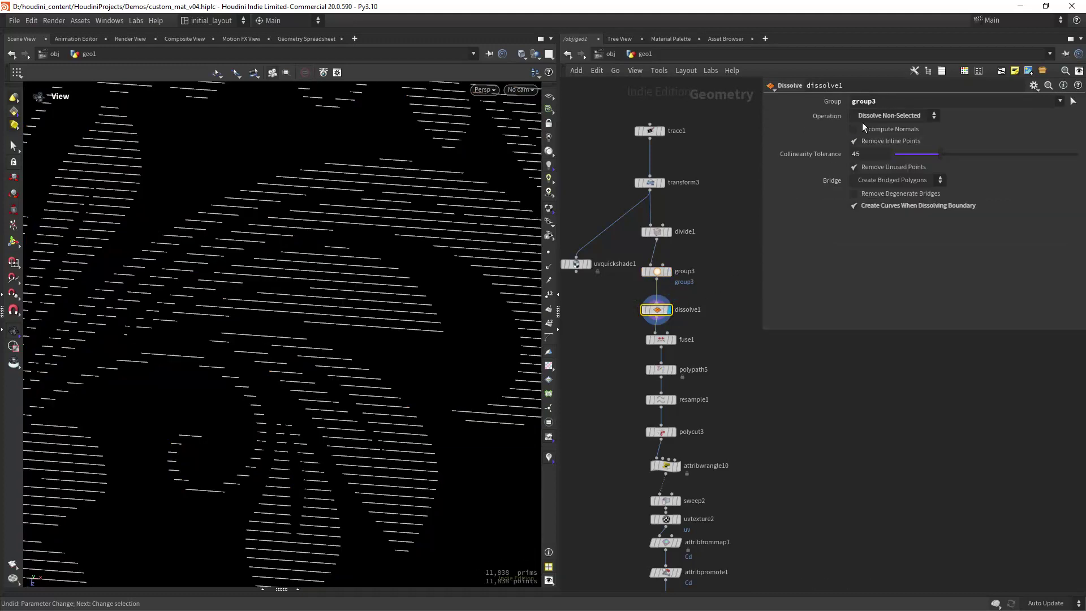
{"action": "left_click", "coordinate": [672, 256]}
{"action": "left_click", "coordinate": [658, 273]}
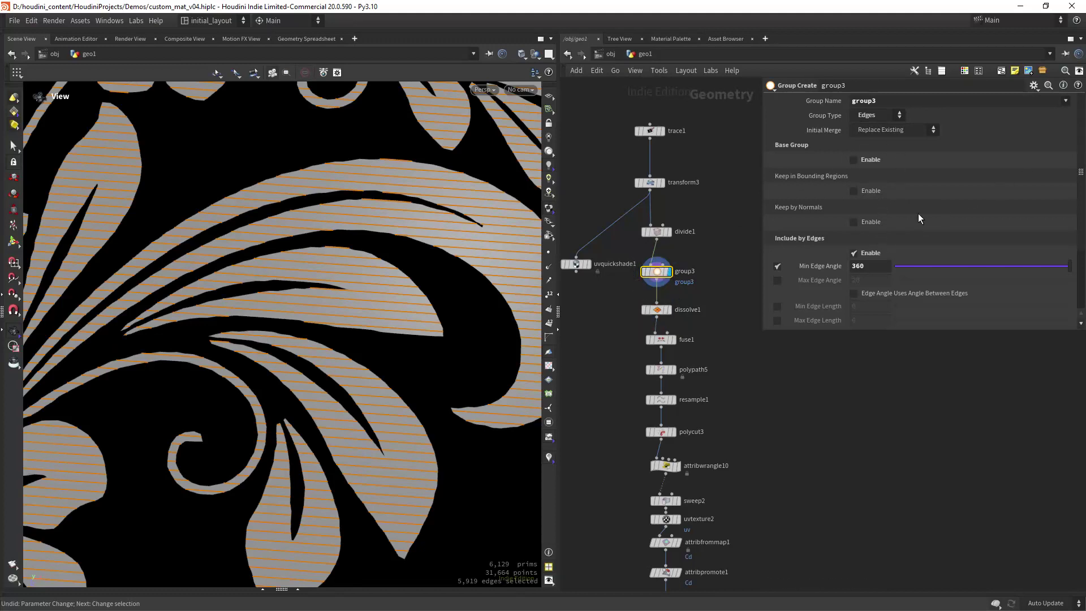
{"action": "left_click", "coordinate": [672, 295]}
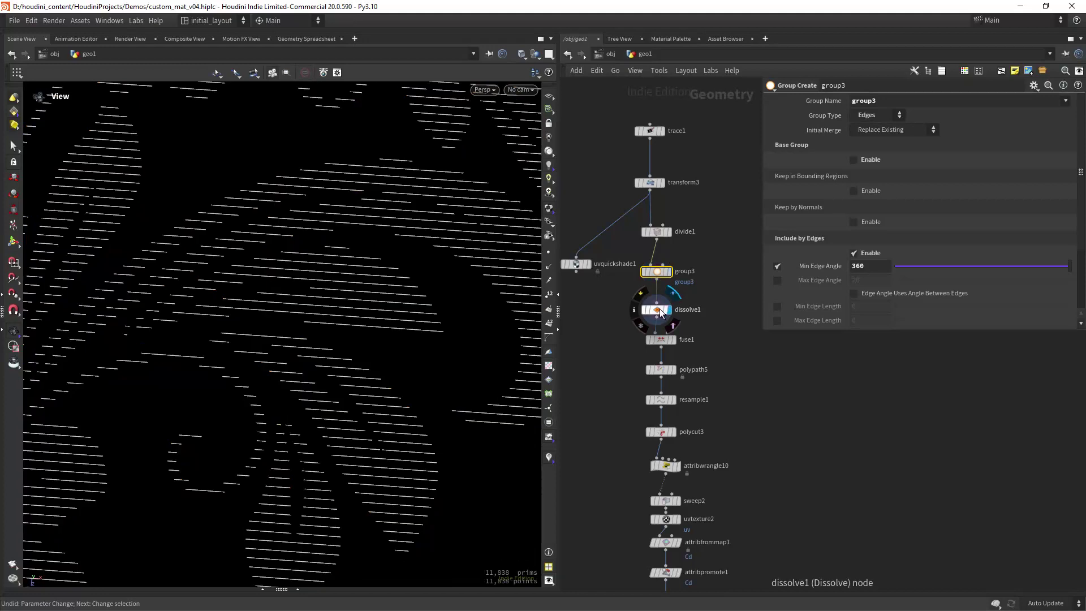
{"action": "left_click", "coordinate": [659, 310]}
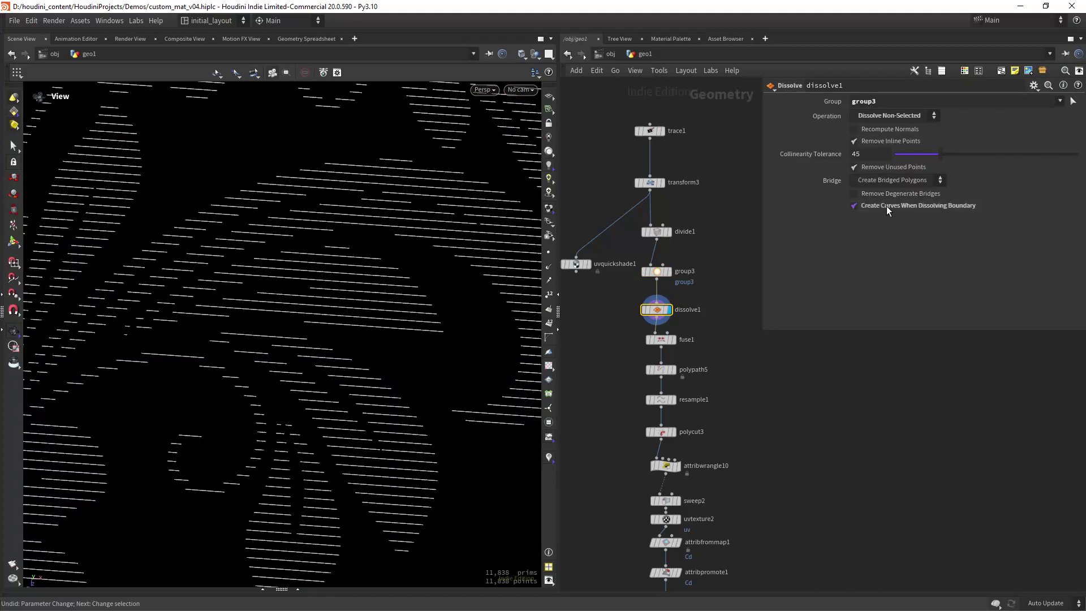
{"action": "scroll", "coordinate": [395, 356], "scroll_direction": "down", "scroll_amount": 5}
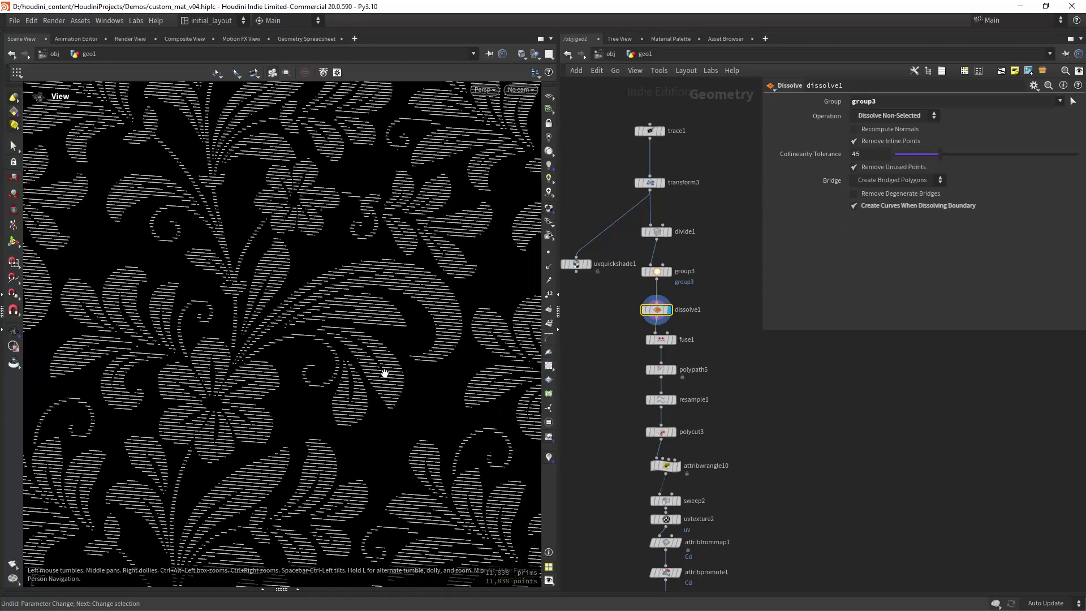
{"action": "scroll", "coordinate": [396, 365], "scroll_direction": "up", "scroll_amount": 5}
- Review fuse1's snapping settings, and check polypath5's joined lines by showing and hiding the primitive numbers
{"action": "middle_click_drag", "start_coordinate": [684, 316], "coordinate": [682, 277]}
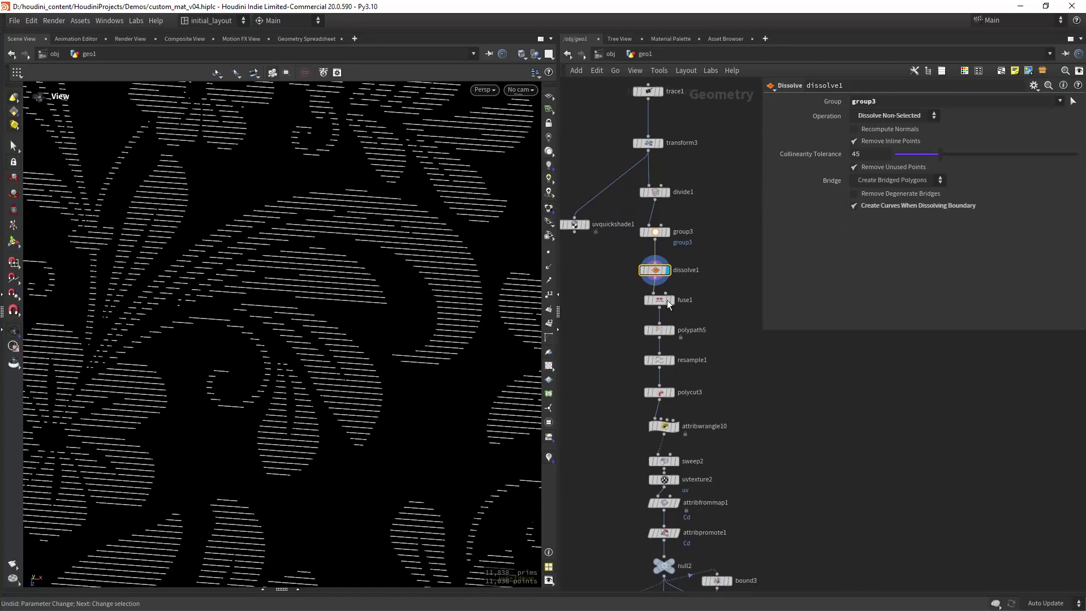
{"action": "left_click", "coordinate": [675, 290]}
{"action": "left_click", "coordinate": [665, 303]}
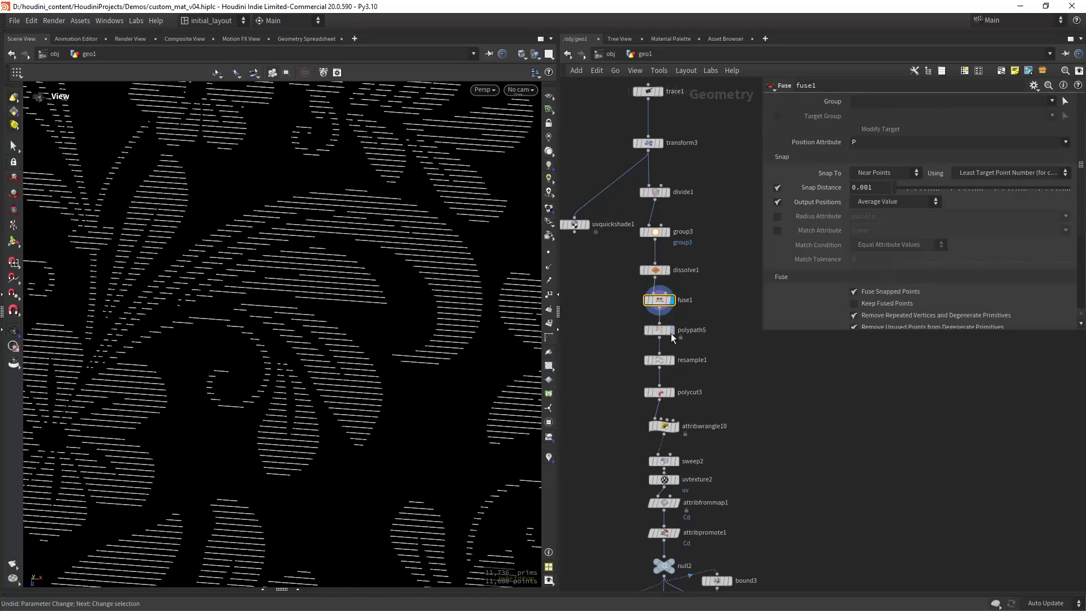
{"action": "left_click", "coordinate": [677, 318]}
{"action": "left_click", "coordinate": [551, 325]}
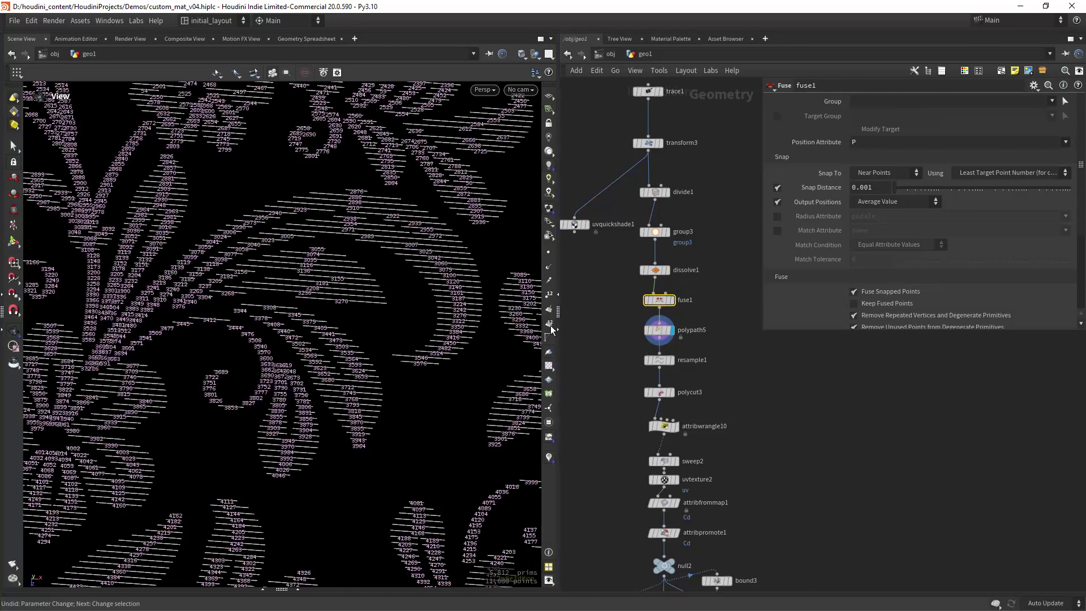
{"action": "left_click", "coordinate": [550, 328]}
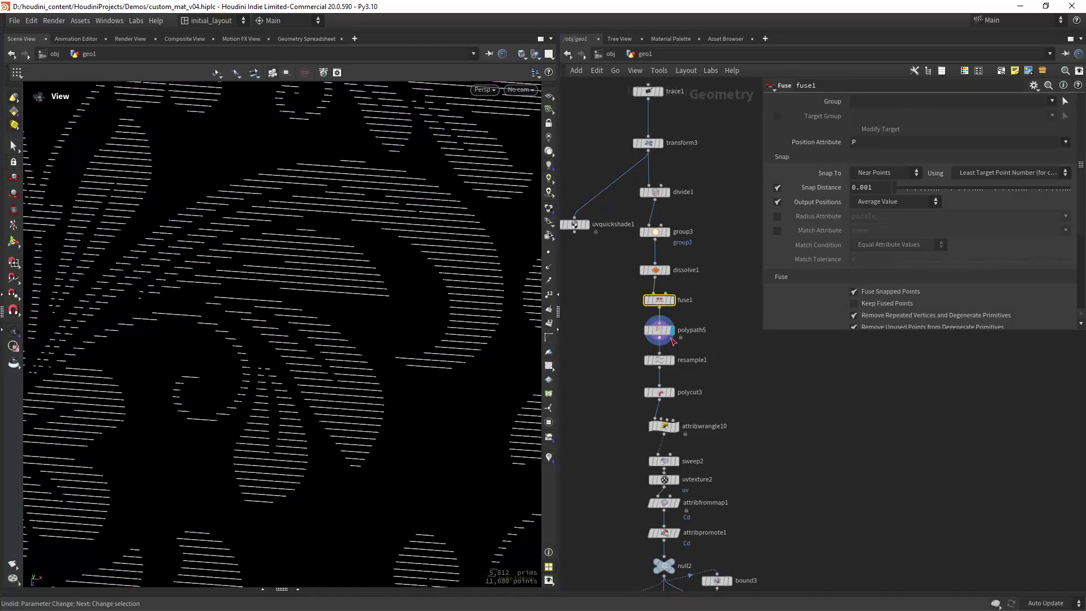
- Examine resample1's segment length and polycut3's cut settings, checking the cut pieces by showing and hiding primitive numbers
{"action": "left_click", "coordinate": [677, 348]}
{"action": "left_click", "coordinate": [659, 360]}
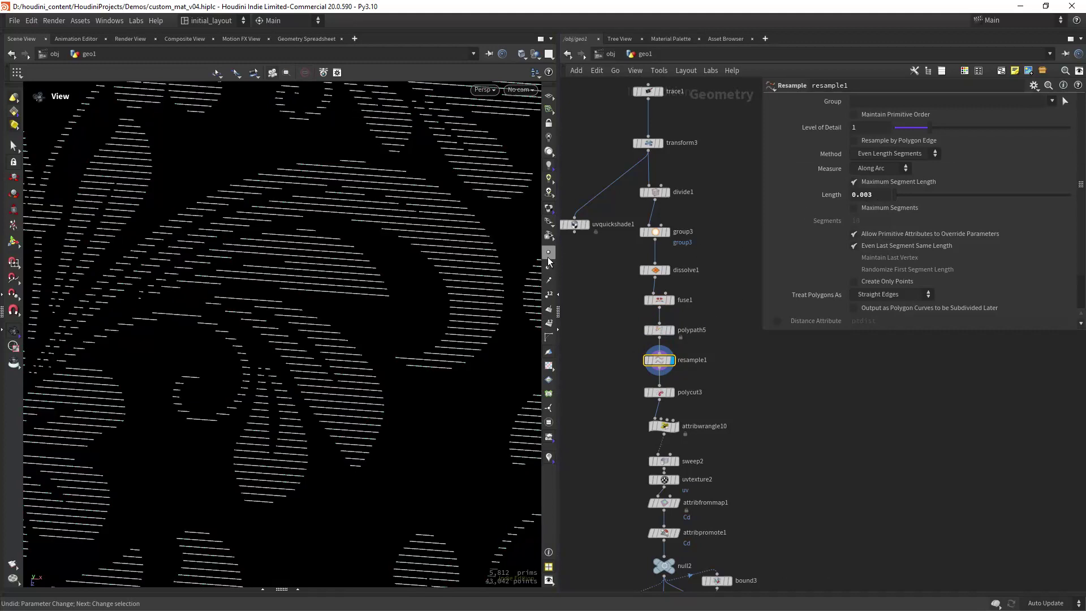
{"action": "left_click", "coordinate": [677, 380]}
{"action": "left_click", "coordinate": [663, 393]}
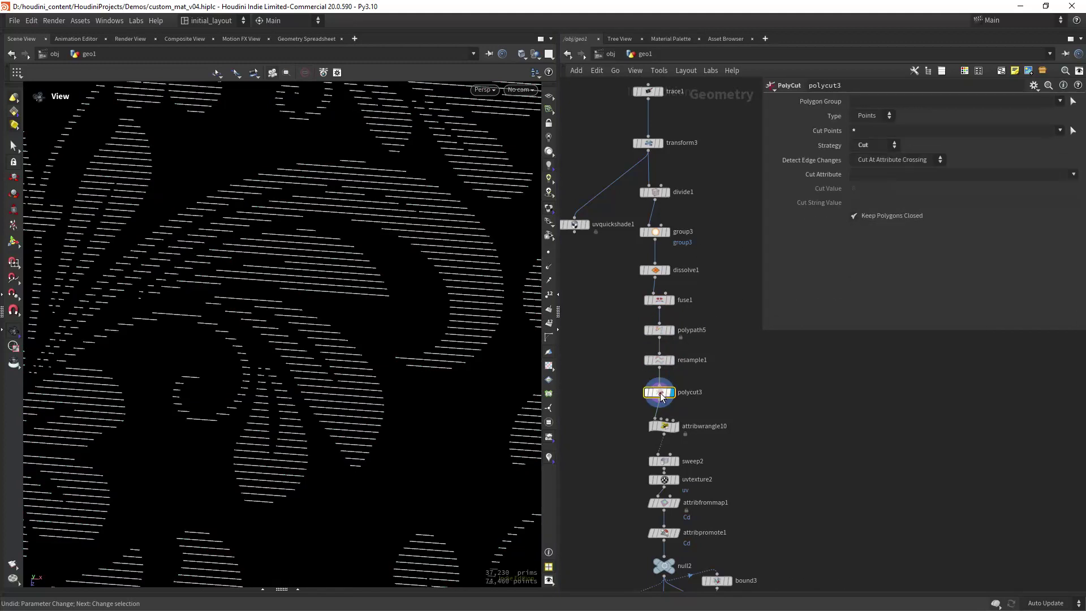
{"action": "left_click", "coordinate": [549, 327]}
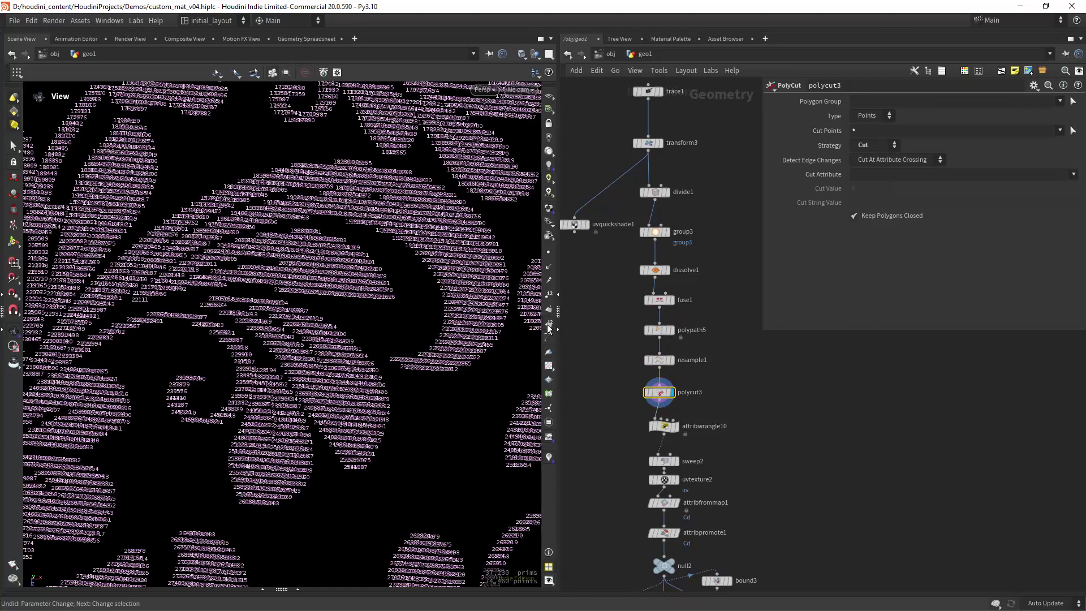
{"action": "left_click", "coordinate": [549, 326]}
- Display attribwrangle10 and examine its VEX code that removes every second primitive with removeprim
{"action": "middle_click_drag", "start_coordinate": [623, 390], "coordinate": [620, 325]}
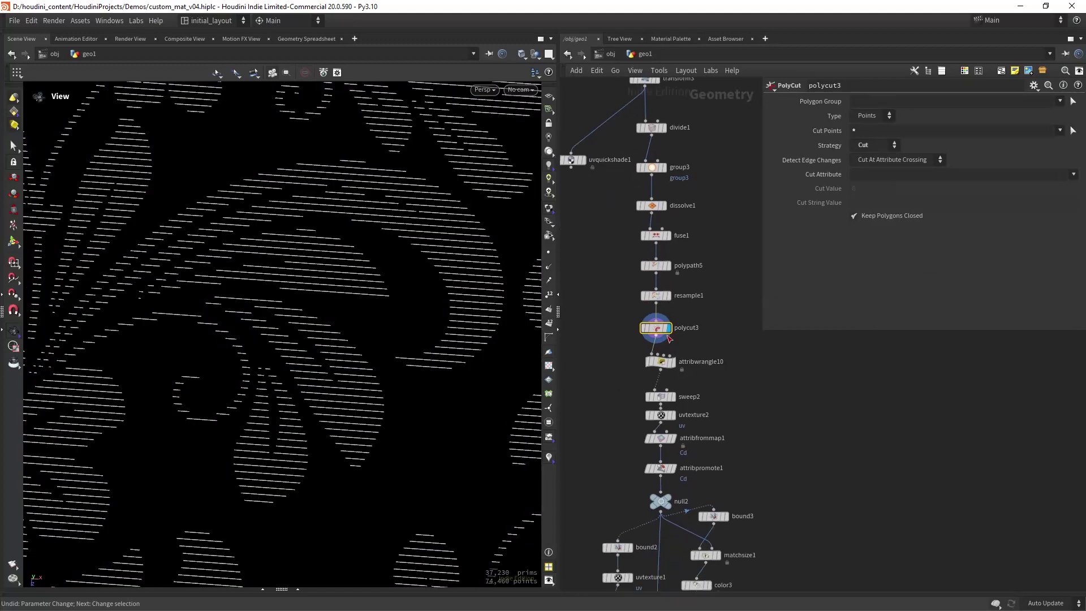
{"action": "left_click", "coordinate": [675, 346]}
{"action": "left_click", "coordinate": [662, 360]}
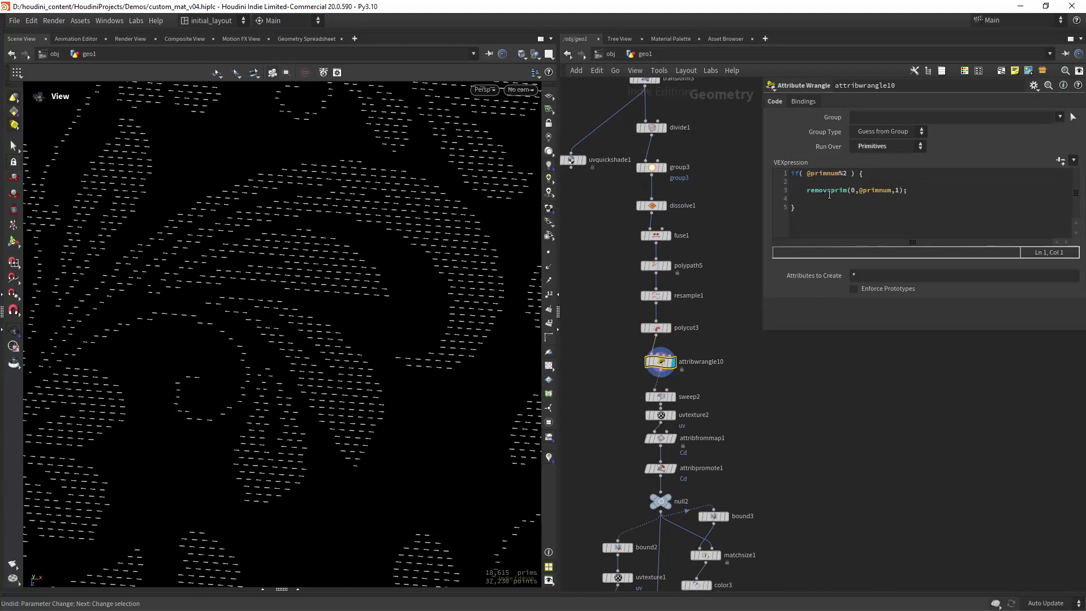
{"action": "left_click_drag", "start_coordinate": [829, 194], "coordinate": [882, 199]}
{"action": "middle_click_drag", "start_coordinate": [721, 389], "coordinate": [715, 311]}
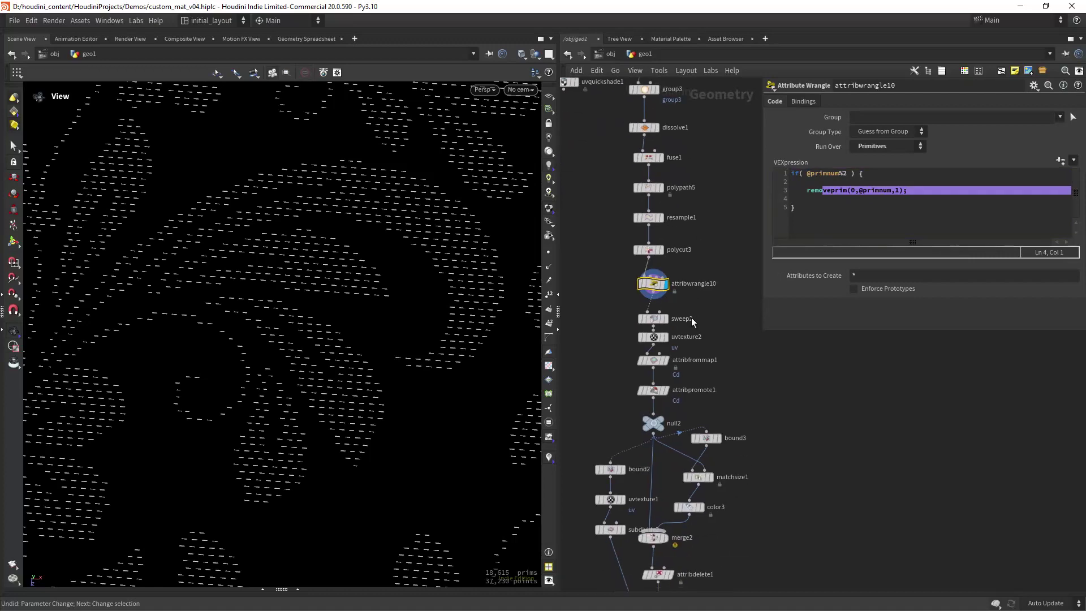
- Display attribfrommap1 and inspect the red and green coloring of the swept stitches
{"action": "left_click", "coordinate": [673, 397]}
{"action": "scroll", "coordinate": [432, 314], "scroll_direction": "up", "scroll_amount": 3}
{"action": "middle_click_drag", "start_coordinate": [707, 330], "coordinate": [705, 272]}
{"action": "left_click", "coordinate": [668, 290]}
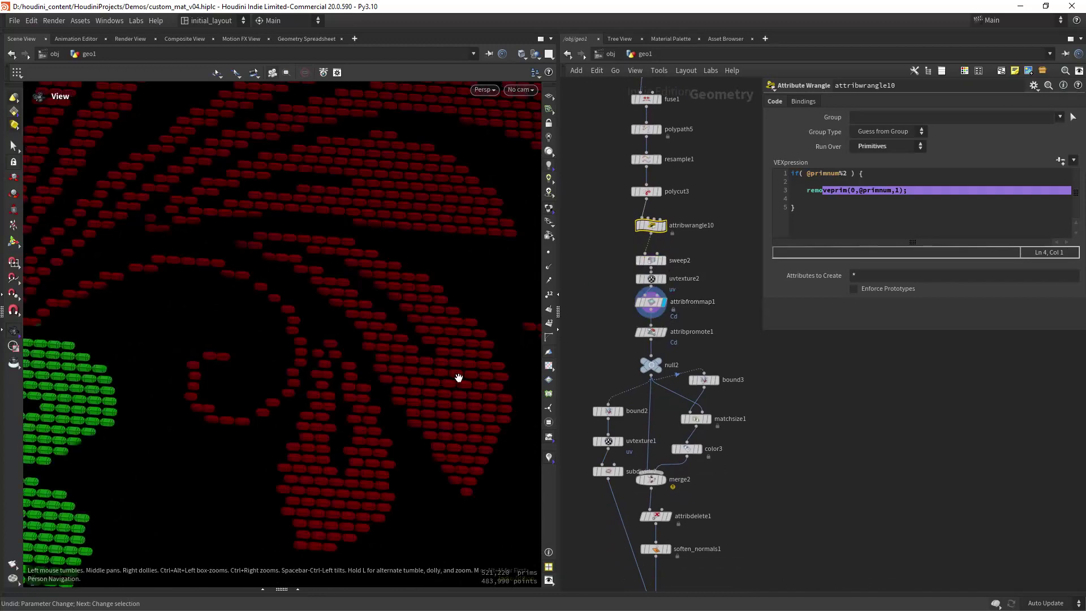
- Review attribfrommap1's texture source, UV attribute and filter settings against the whole colored floral stitch pattern
{"action": "scroll", "coordinate": [348, 411], "scroll_direction": "up", "scroll_amount": 3}
{"action": "right_click_drag", "start_coordinate": [448, 368], "coordinate": [424, 388]}
{"action": "middle_click_drag", "start_coordinate": [424, 388], "coordinate": [365, 401]}
{"action": "right_click_drag", "start_coordinate": [365, 401], "coordinate": [440, 338]}
{"action": "left_click", "coordinate": [654, 305]}
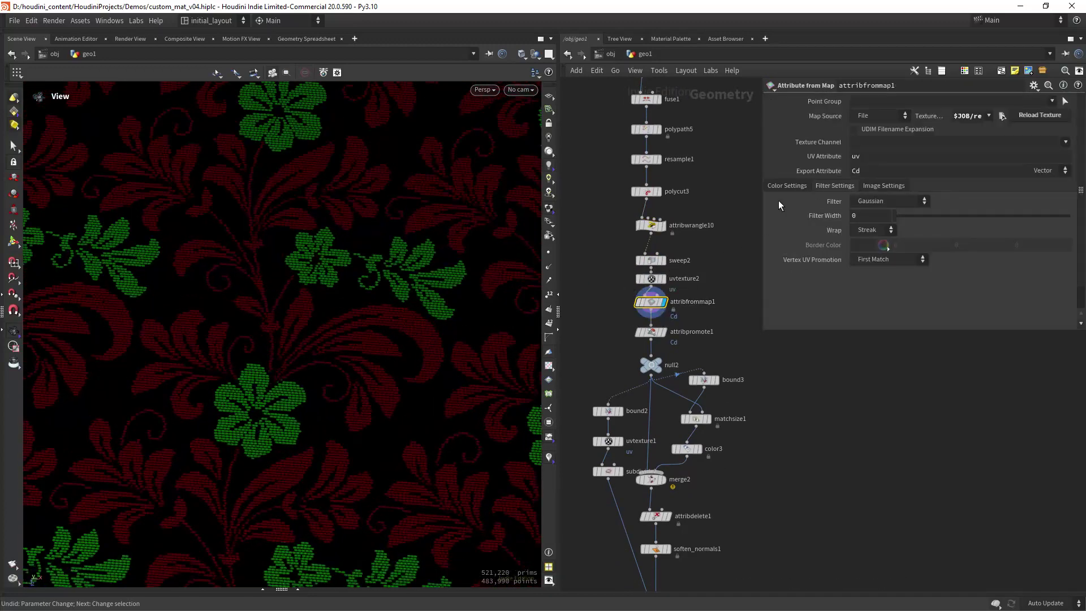
{"action": "middle_click_drag", "start_coordinate": [707, 308], "coordinate": [709, 279]}
{"action": "right_click_drag", "start_coordinate": [424, 378], "coordinate": [441, 345]}
{"action": "middle_click_drag", "start_coordinate": [442, 345], "coordinate": [402, 382]}
{"action": "right_click_drag", "start_coordinate": [426, 325], "coordinate": [443, 299]}
{"action": "middle_click_drag", "start_coordinate": [461, 285], "coordinate": [412, 334]}
{"action": "right_click_drag", "start_coordinate": [412, 334], "coordinate": [461, 304]}
{"action": "scroll", "coordinate": [461, 304], "scroll_direction": "down", "scroll_amount": 5}
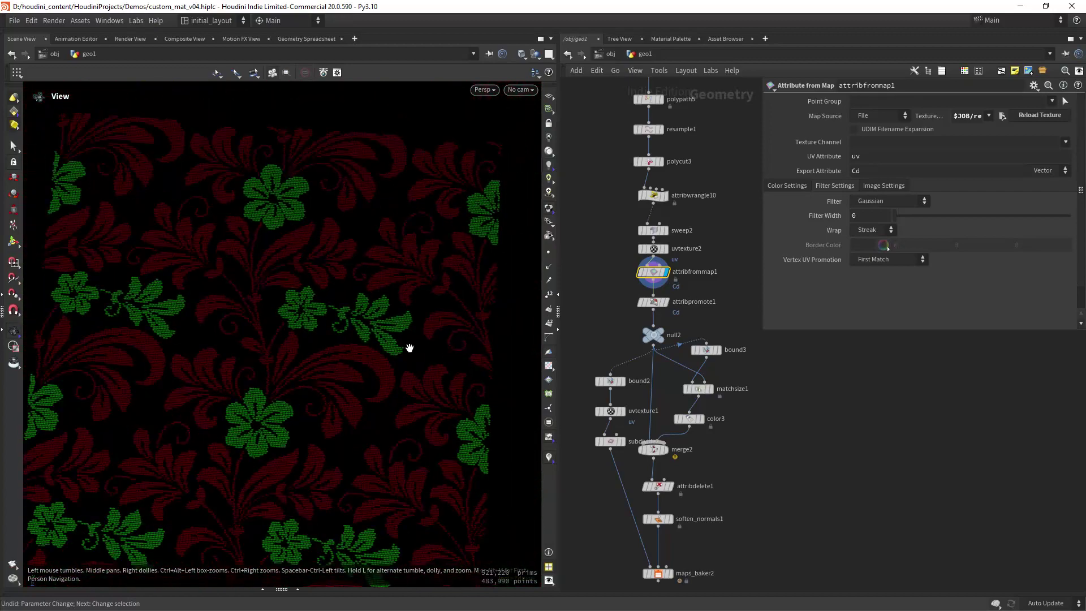
- Examine the red and green coloring of the individual stitches up close
{"action": "scroll", "coordinate": [388, 315], "scroll_direction": "up", "scroll_amount": 4}
{"action": "scroll", "coordinate": [435, 314], "scroll_direction": "up", "scroll_amount": 6}
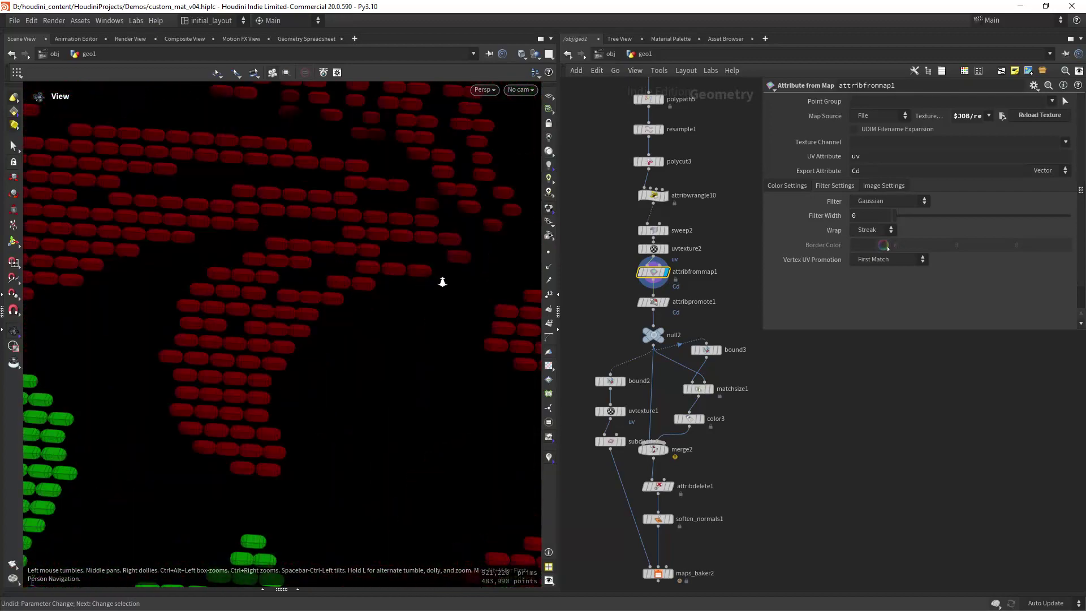
{"action": "scroll", "coordinate": [439, 284], "scroll_direction": "down", "scroll_amount": 6}
{"action": "scroll", "coordinate": [388, 339], "scroll_direction": "up", "scroll_amount": 2}
{"action": "scroll", "coordinate": [428, 300], "scroll_direction": "up", "scroll_amount": 6}
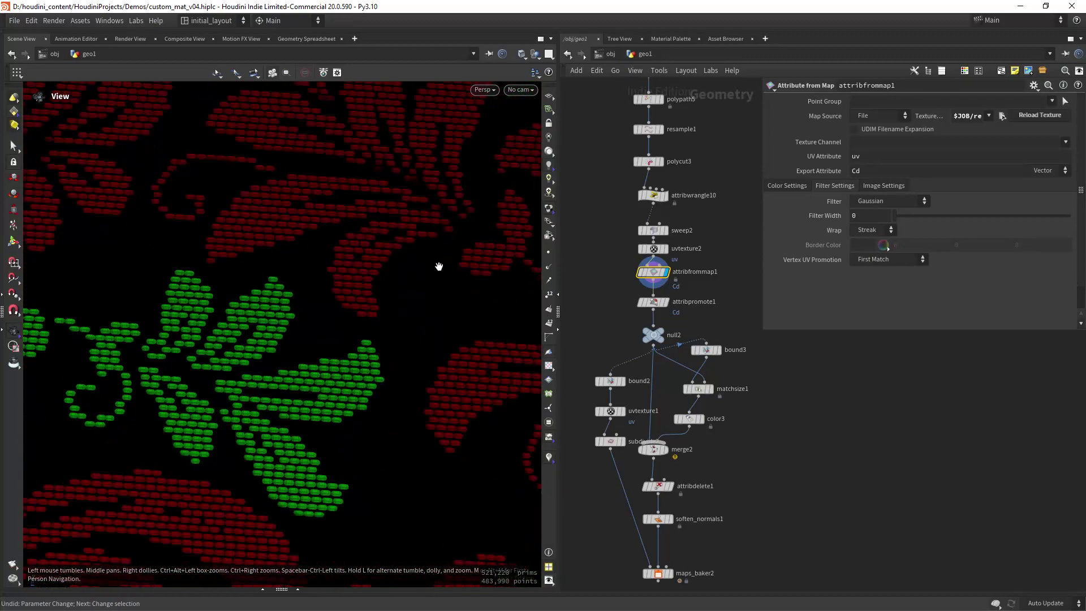
{"action": "scroll", "coordinate": [424, 302], "scroll_direction": "down", "scroll_amount": 5}
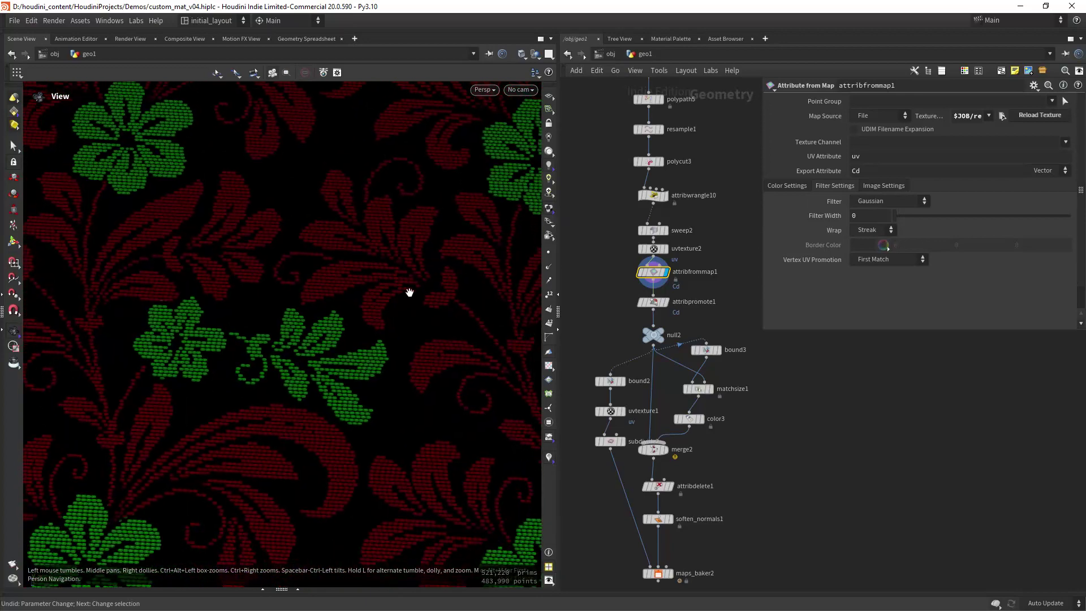
- Display attribpromote1, review its promotion of Cd from points to primitives, and display the null2 result
{"action": "left_click", "coordinate": [659, 302]}
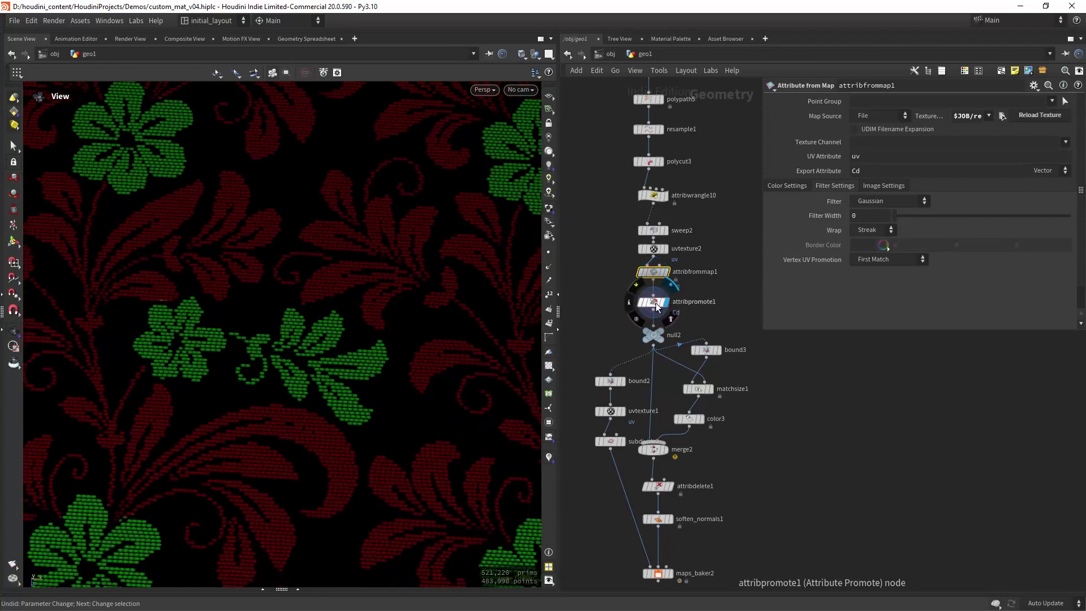
{"action": "middle_click_drag", "start_coordinate": [693, 319], "coordinate": [691, 239]}
{"action": "right_click_drag", "start_coordinate": [362, 365], "coordinate": [403, 314]}
{"action": "scroll", "coordinate": [436, 324], "scroll_direction": "down", "scroll_amount": 3}
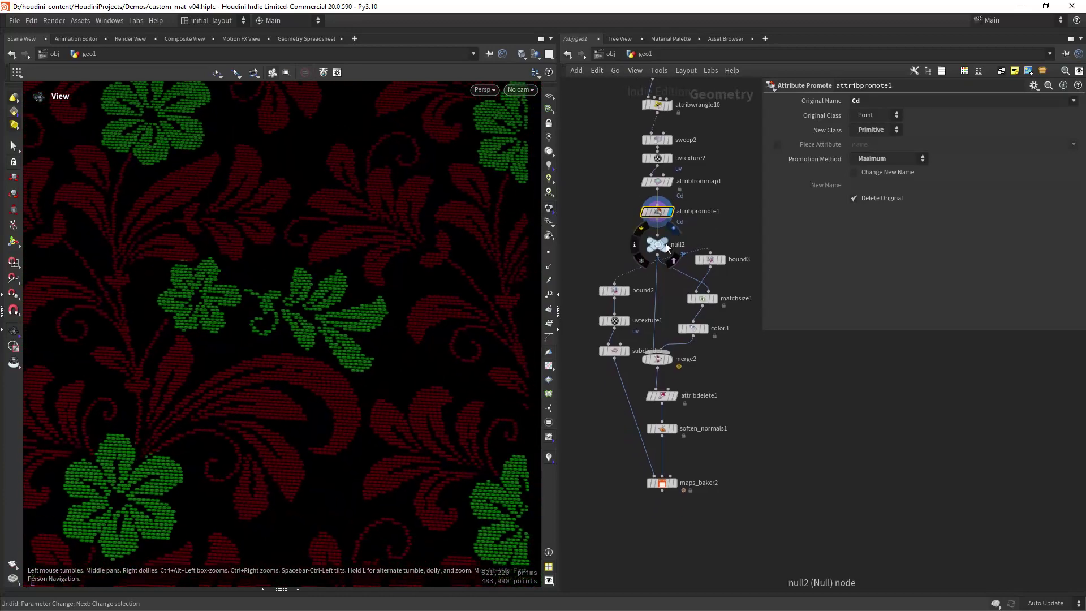
{"action": "scroll", "coordinate": [668, 297], "scroll_direction": "up", "scroll_amount": 2}
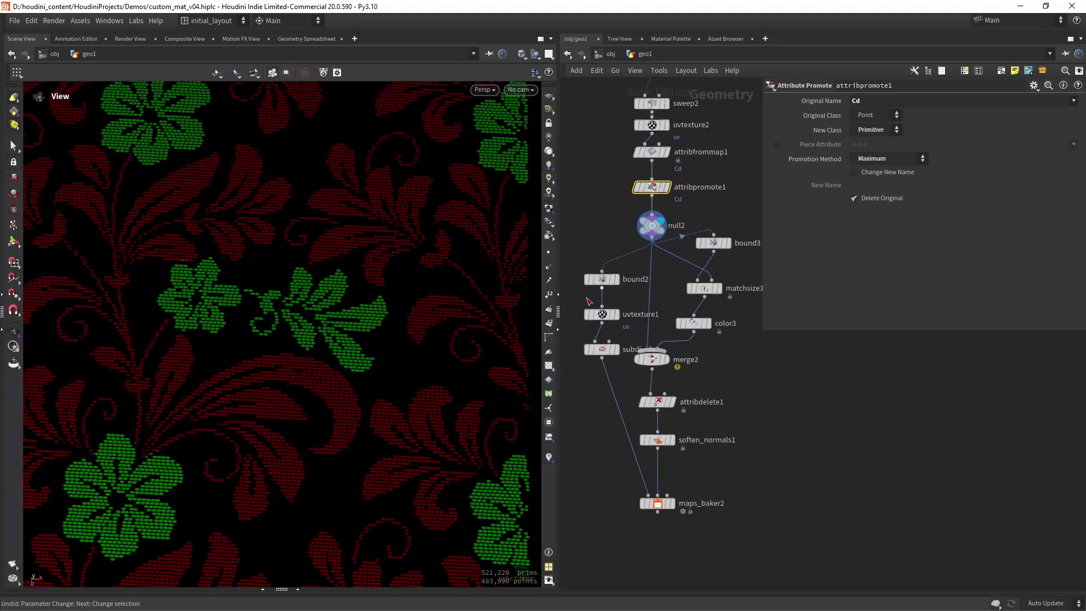
{"action": "scroll", "coordinate": [402, 409], "scroll_direction": "down", "scroll_amount": 3}
{"action": "middle_click_drag", "start_coordinate": [402, 409], "coordinate": [362, 350]}
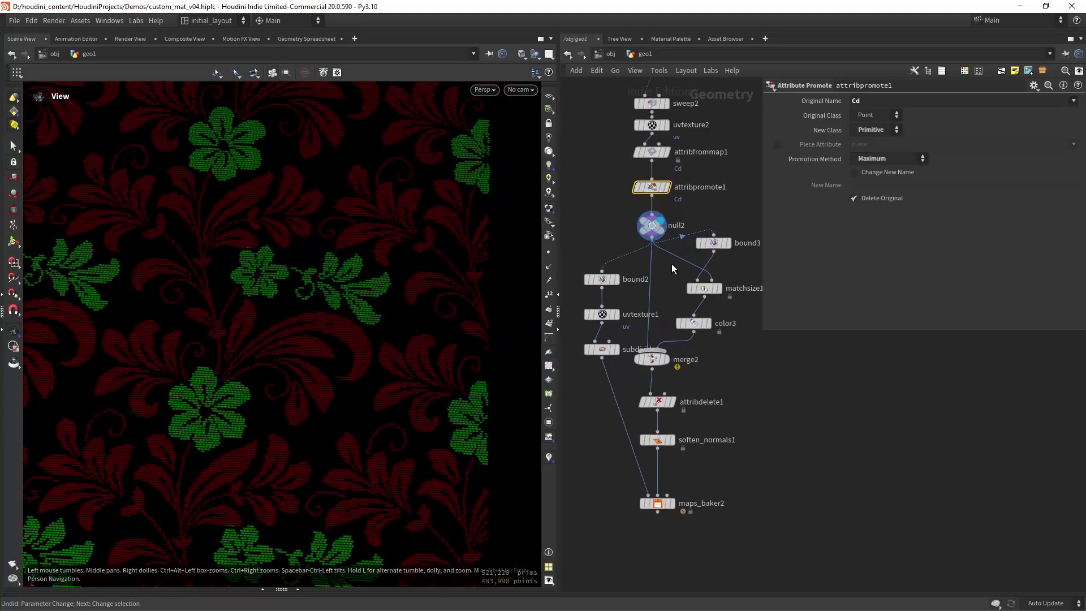
- Display color3's black backing plane and merge2, and inspect the stitches combined with the plane
{"action": "left_click", "coordinate": [708, 325]}
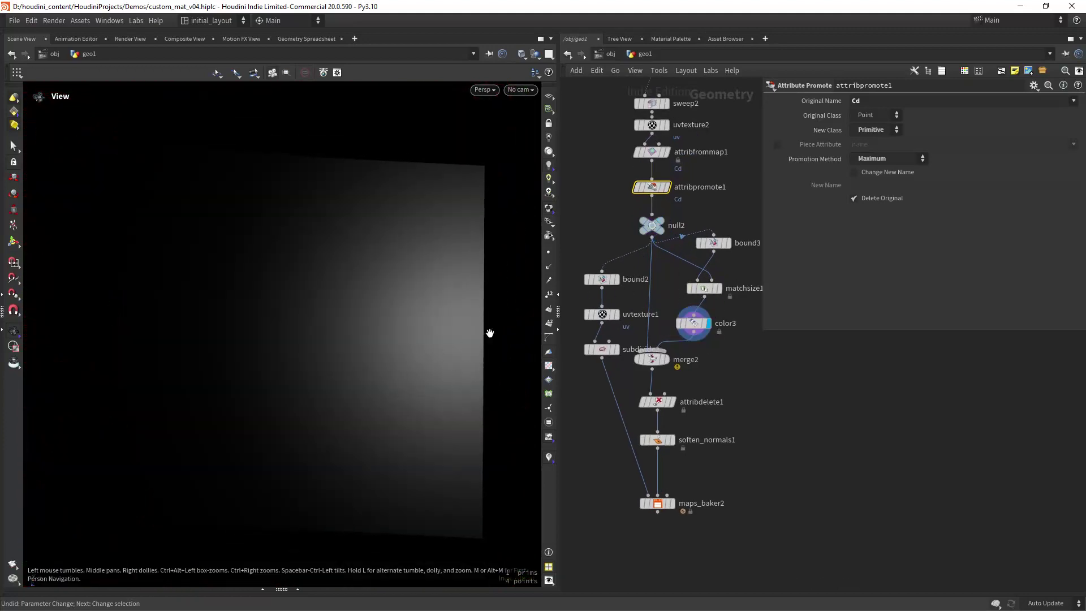
{"action": "left_click", "coordinate": [666, 360]}
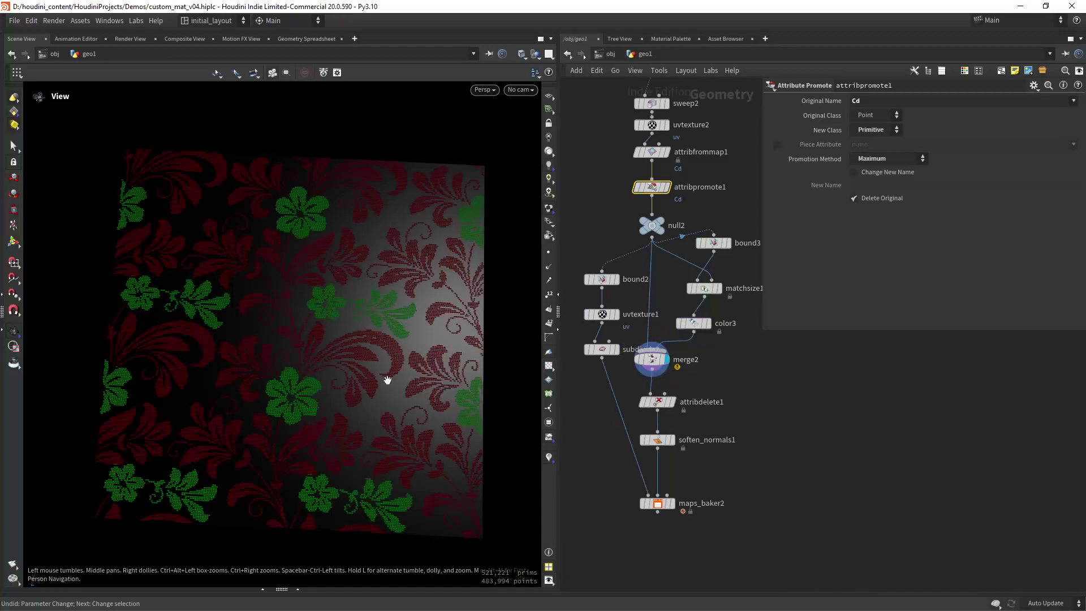
{"action": "scroll", "coordinate": [424, 331], "scroll_direction": "up", "scroll_amount": 5}
{"action": "mouse_move", "coordinate": [424, 331]}
{"action": "middle_mouse_down"}
{"action": "mouse_move", "coordinate": [446, 344]}
{"action": "mouse_move", "coordinate": [408, 373]}
{"action": "mouse_move", "coordinate": [424, 362]}
{"action": "mouse_move", "coordinate": [424, 346]}
{"action": "middle_mouse_up"}
{"action": "scroll", "coordinate": [417, 357], "scroll_direction": "down", "scroll_amount": 3}
{"action": "scroll", "coordinate": [423, 346], "scroll_direction": "down", "scroll_amount": 2}
{"action": "mouse_move", "coordinate": [424, 346]}
{"action": "left_mouse_down"}
{"action": "mouse_move", "coordinate": [400, 405]}
{"action": "mouse_move", "coordinate": [420, 356]}
{"action": "left_mouse_up"}
{"action": "middle_click_drag", "start_coordinate": [695, 366], "coordinate": [695, 316]}
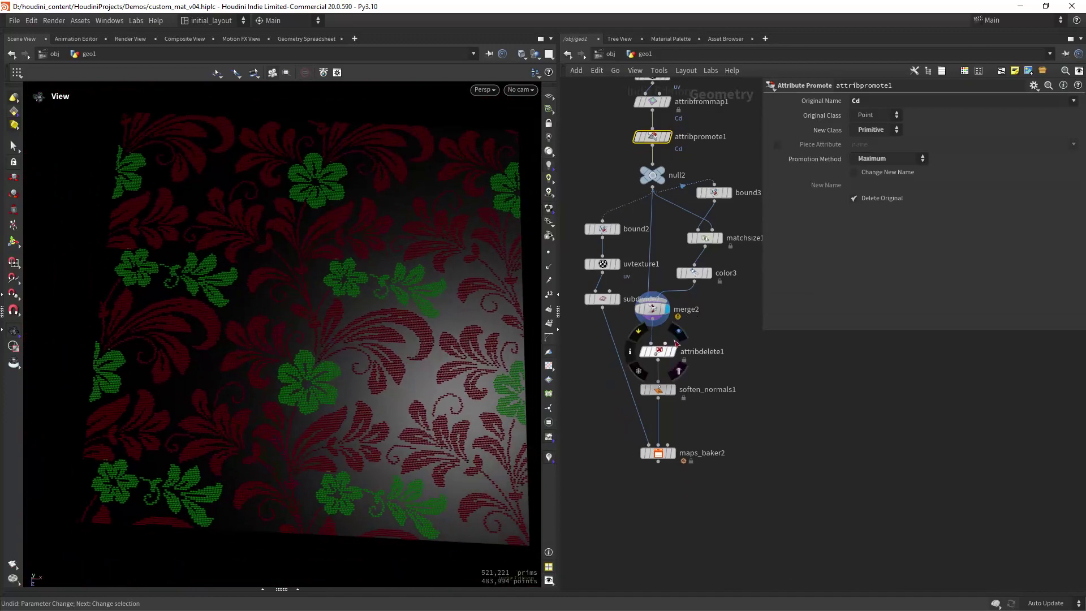
- Display the attribdelete1 and soften_normals1 results, and review the bake settings and map options of maps_baker2
{"action": "left_click", "coordinate": [677, 333]}
{"action": "scroll", "coordinate": [723, 331], "scroll_direction": "down", "scroll_amount": 2}
{"action": "left_click", "coordinate": [660, 427]}
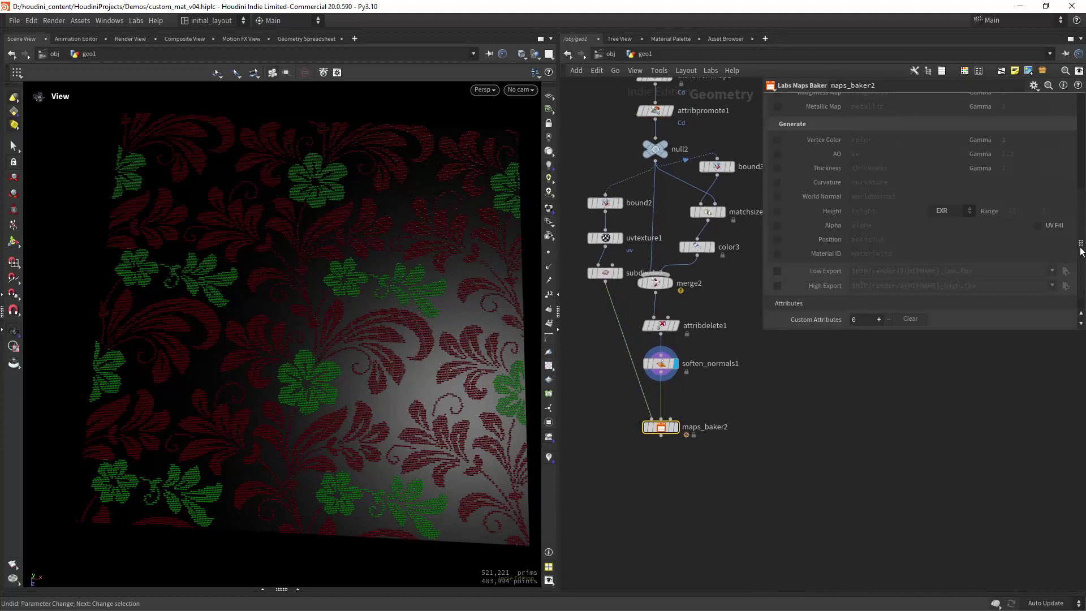
{"action": "scroll", "coordinate": [949, 237], "scroll_direction": "up", "scroll_amount": 5}
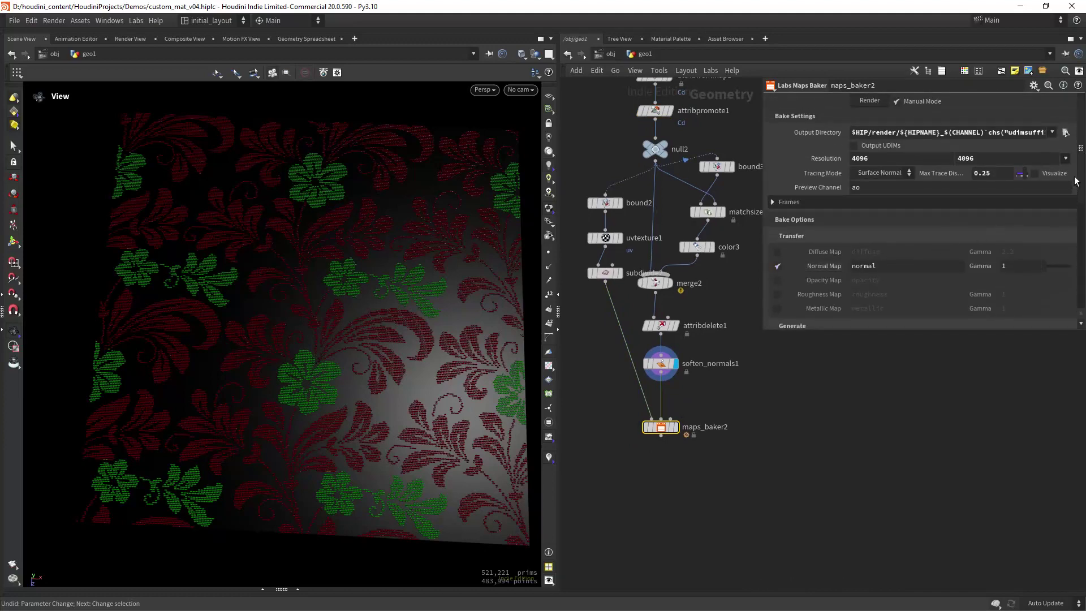
{"action": "scroll", "coordinate": [906, 290], "scroll_direction": "down", "scroll_amount": 5}
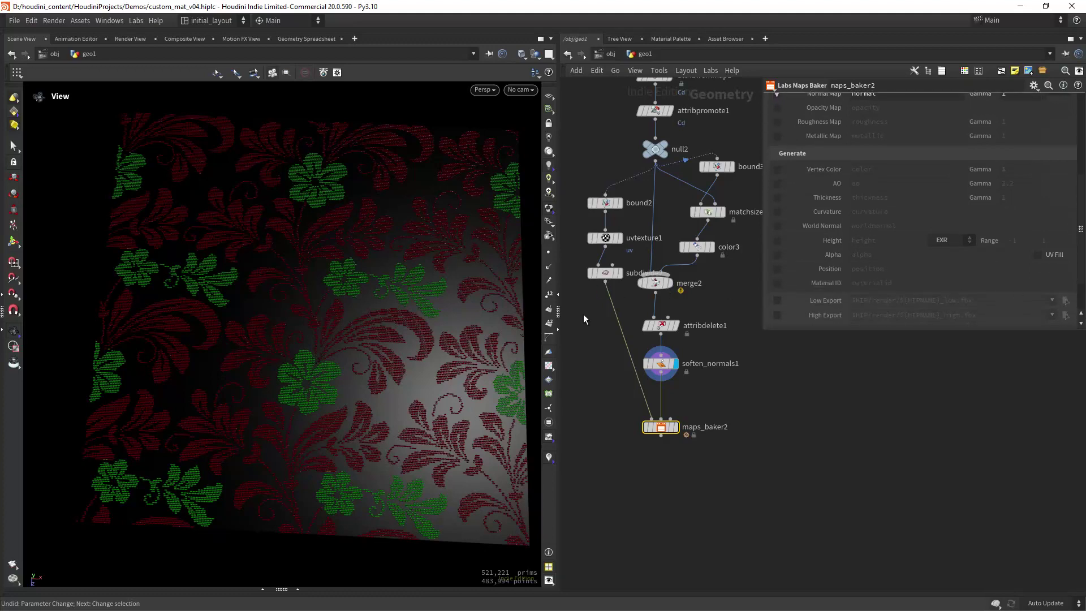
- Display bound2, uvtexture1 and subdivide2 in turn to inspect the low-resolution bake plane
{"action": "scroll", "coordinate": [600, 315], "scroll_direction": "up", "scroll_amount": 2}
{"action": "left_click", "coordinate": [644, 247]}
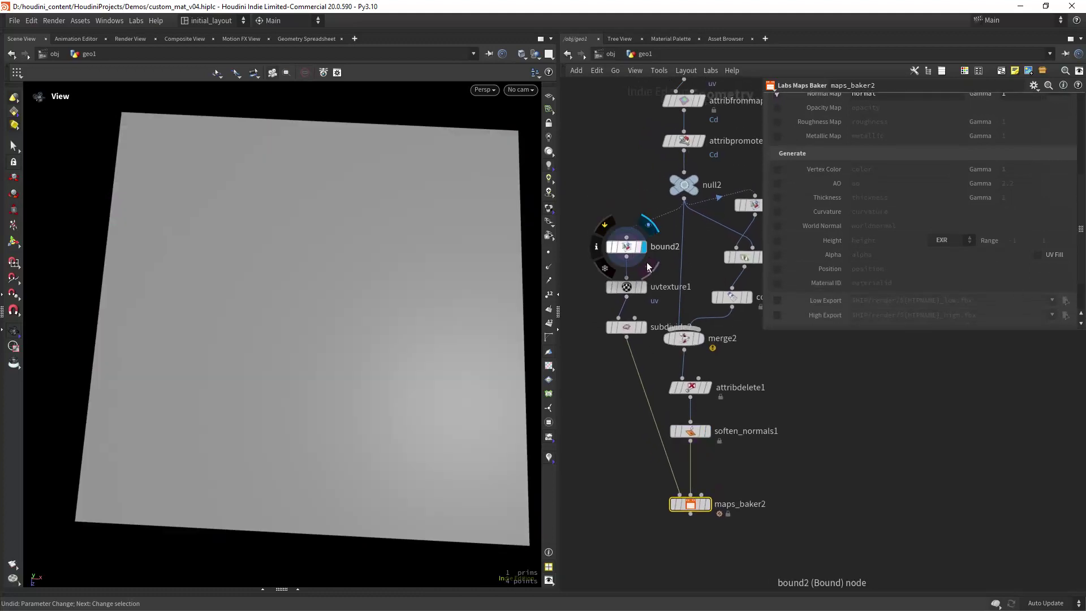
{"action": "left_click", "coordinate": [645, 287]}
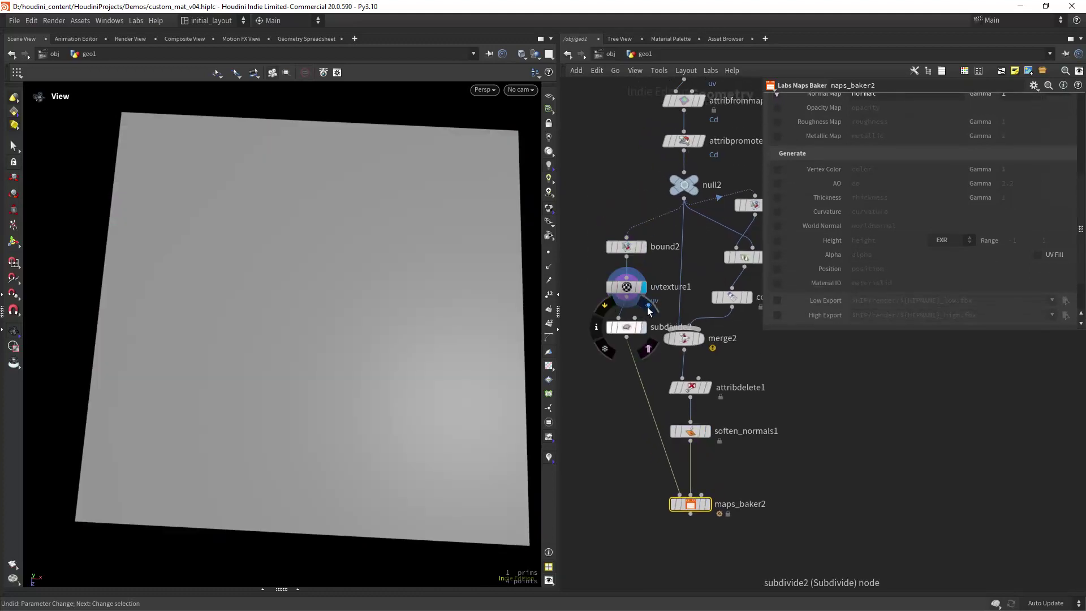
{"action": "left_click", "coordinate": [648, 308]}
{"action": "left_click_drag", "start_coordinate": [417, 337], "coordinate": [401, 353]}
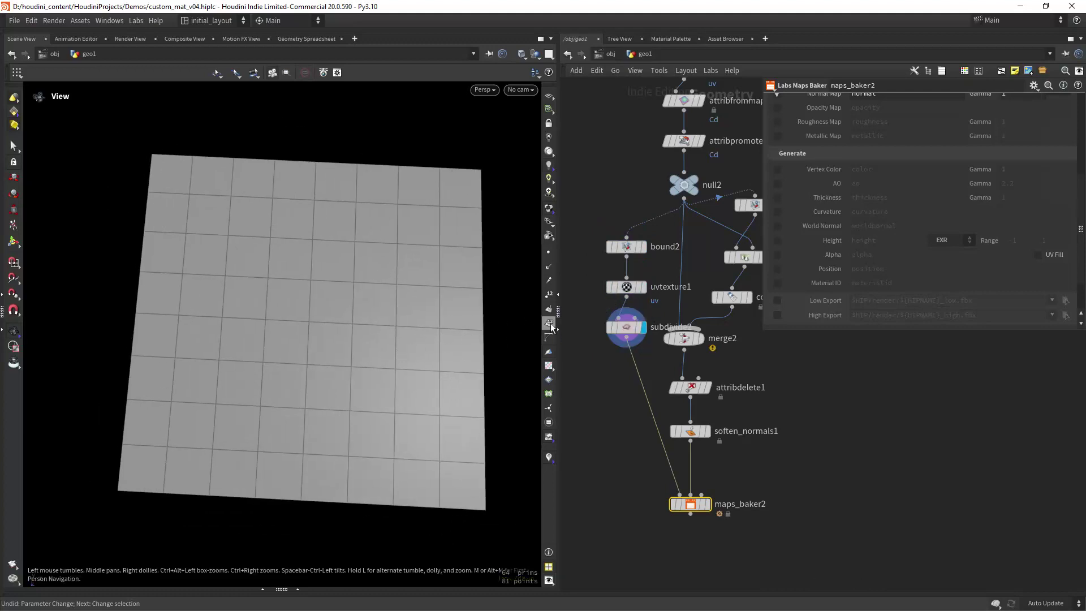
- Show the UV checker texture on the subdivided plane and move the subdivide2 node further down its branch
{"action": "left_click", "coordinate": [550, 366]}
{"action": "right_click_drag", "start_coordinate": [375, 392], "coordinate": [381, 356]}
{"action": "left_click_drag", "start_coordinate": [381, 355], "coordinate": [407, 331]}
{"action": "mouse_move", "coordinate": [626, 393]}
{"action": "middle_mouse_down"}
{"action": "mouse_move", "coordinate": [609, 345]}
{"action": "mouse_move", "coordinate": [609, 385]}
{"action": "middle_mouse_up"}
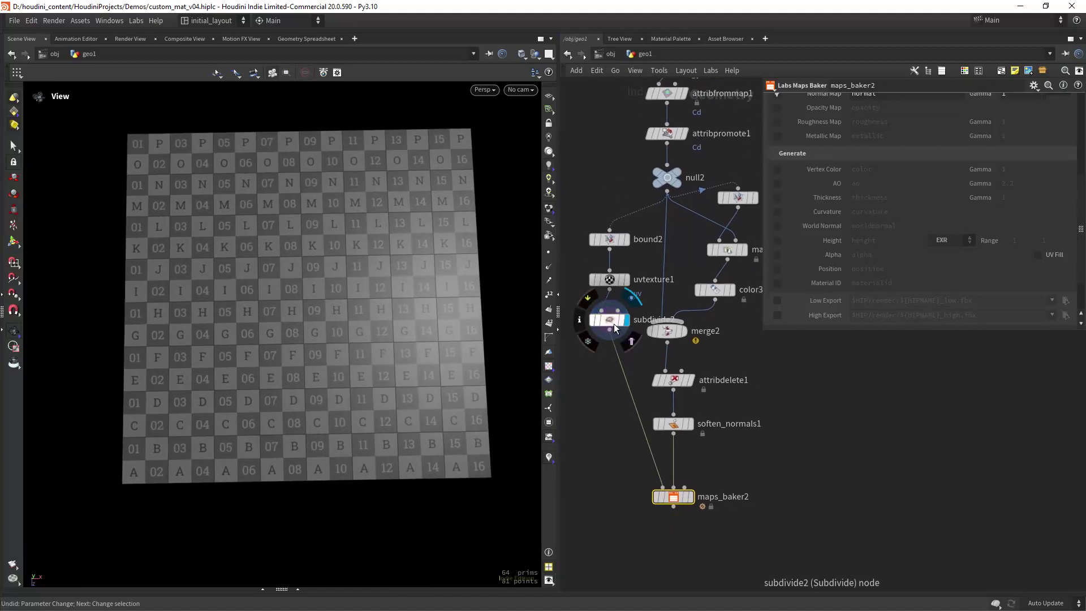
{"action": "left_click_drag", "start_coordinate": [613, 327], "coordinate": [621, 345]}
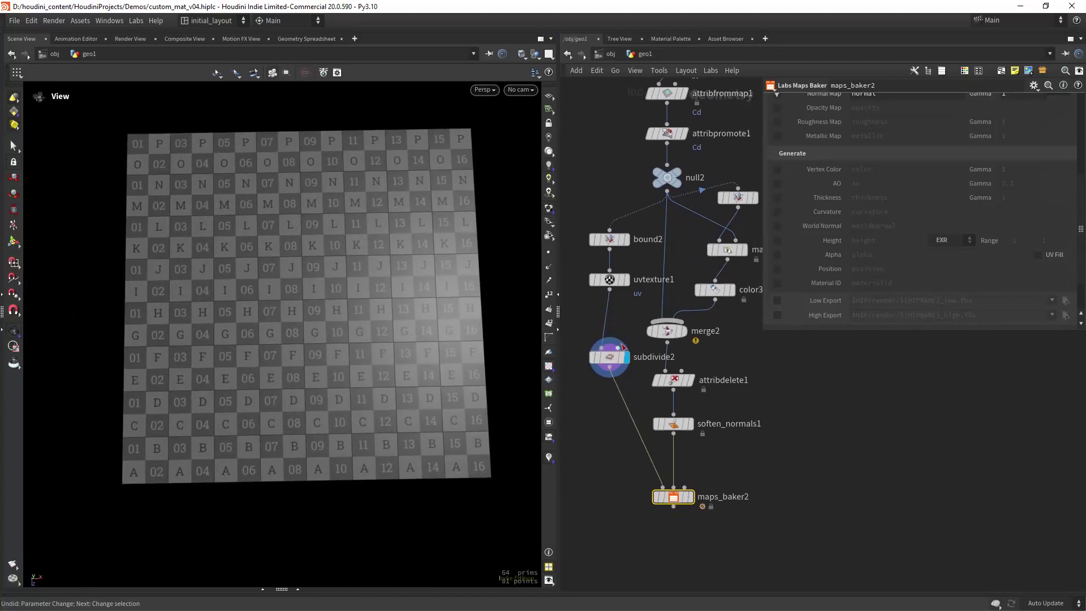
- Overlay merge2's stitches on the checkered plane to compare both bake inputs, and hide the overlay again
{"action": "left_click", "coordinate": [683, 331]}
{"action": "left_click_drag", "start_coordinate": [453, 405], "coordinate": [383, 424]}
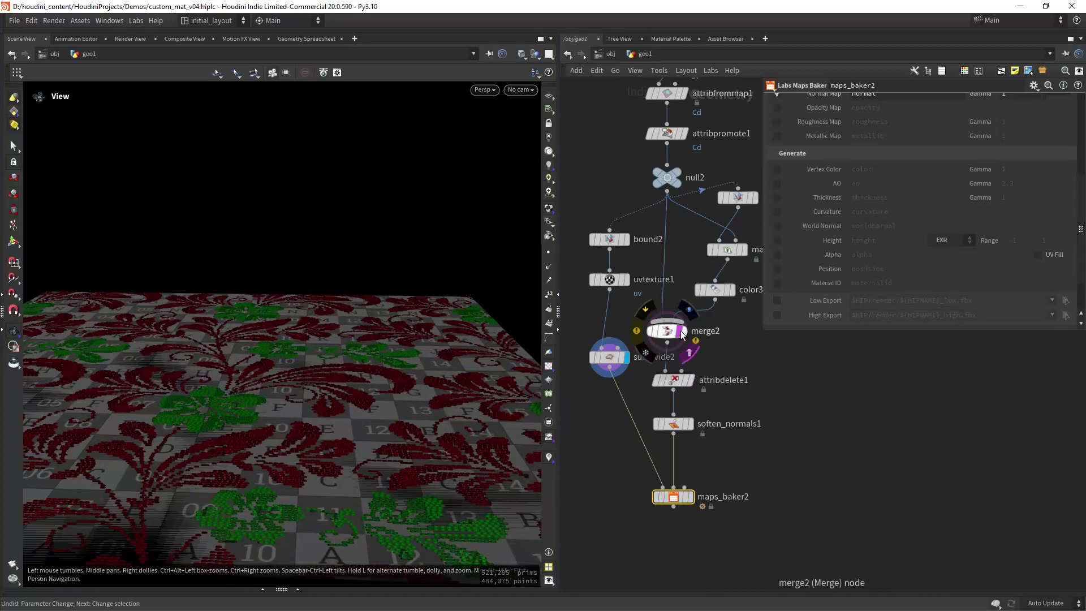
{"action": "left_click", "coordinate": [683, 331]}
{"action": "left_click_drag", "start_coordinate": [335, 452], "coordinate": [408, 408]}
- Check maps_baker2's maximum trace distance and template merge2 to compare the stitch height with the plane from the side
{"action": "left_click_drag", "start_coordinate": [1080, 229], "coordinate": [1078, 143]}
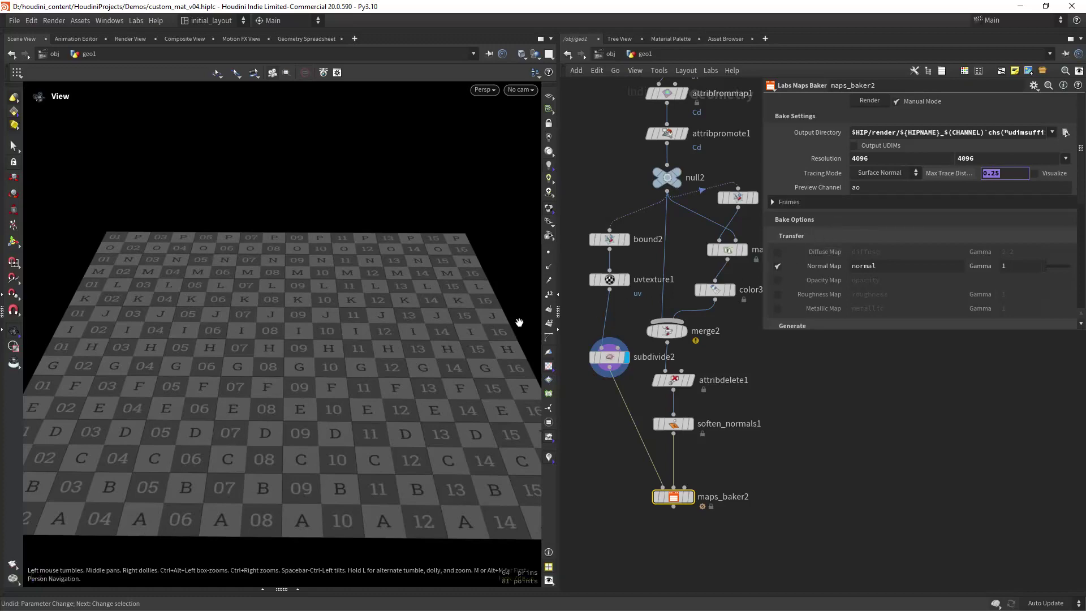
{"action": "right_click_drag", "start_coordinate": [417, 401], "coordinate": [400, 417]}
{"action": "middle_click_drag", "start_coordinate": [430, 392], "coordinate": [423, 405]}
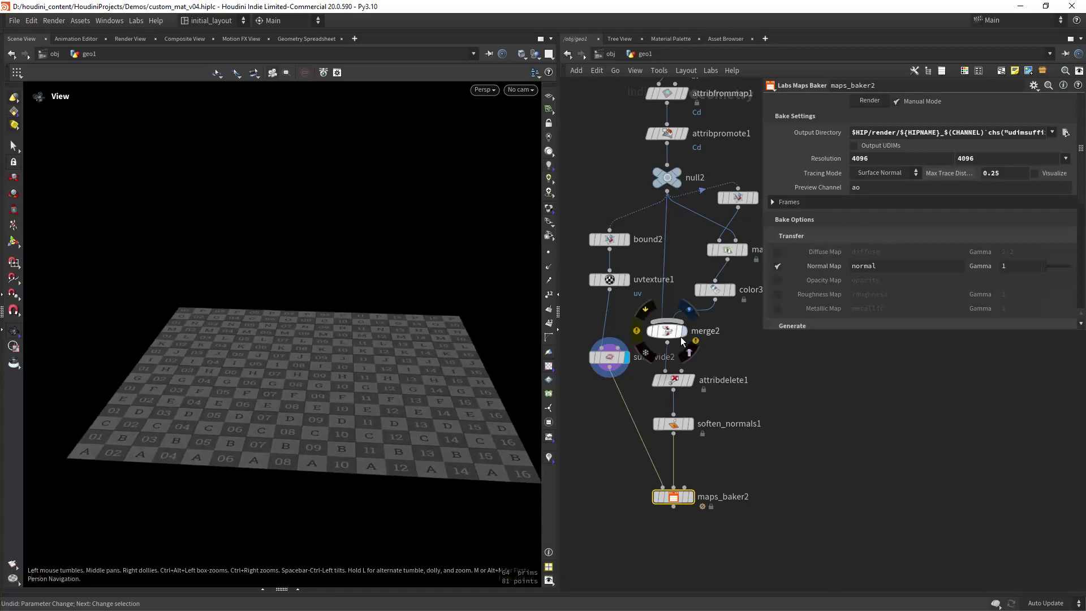
{"action": "left_click", "coordinate": [678, 331]}
{"action": "mouse_move", "coordinate": [386, 391]}
{"action": "left_mouse_down"}
{"action": "mouse_move", "coordinate": [417, 392]}
{"action": "mouse_move", "coordinate": [380, 404]}
{"action": "left_mouse_up"}
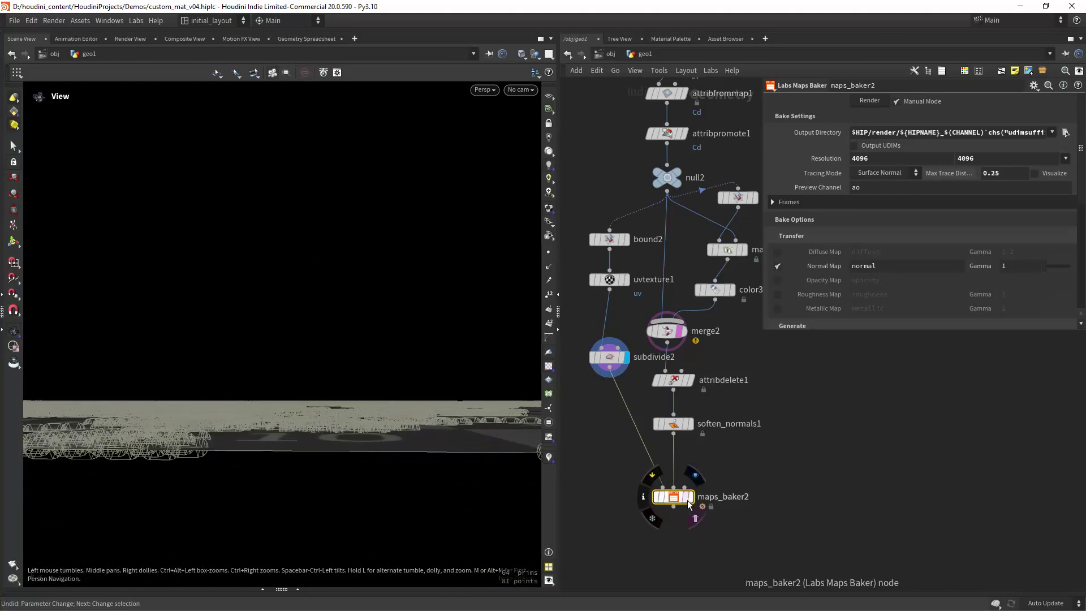
- Display maps_baker2, enable its trace distance visualization, and display soften_normals1
{"action": "left_click", "coordinate": [695, 480]}
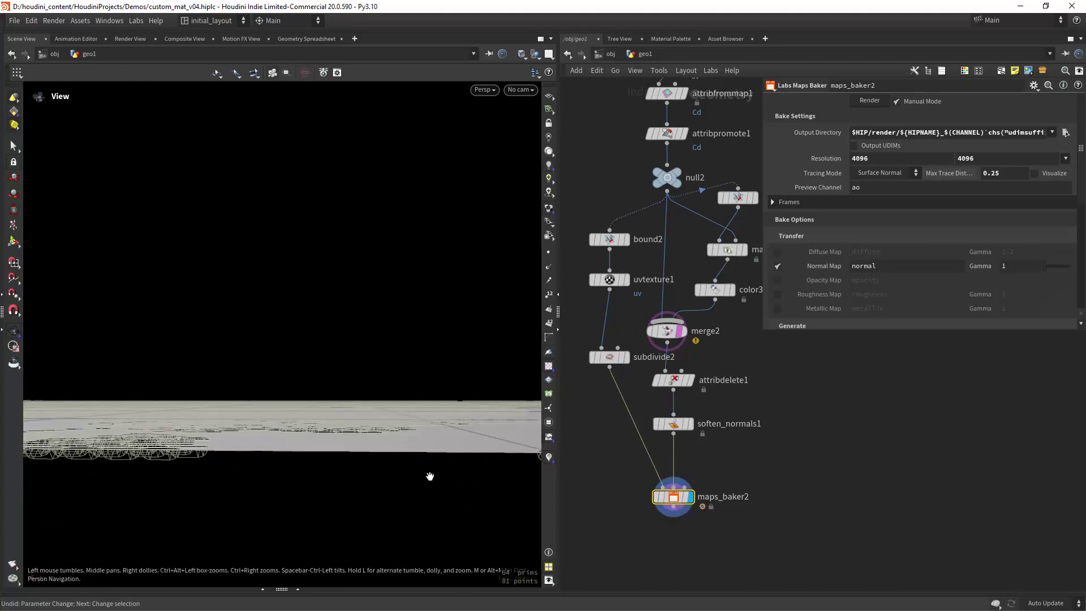
{"action": "left_click_drag", "start_coordinate": [417, 476], "coordinate": [419, 376]}
{"action": "left_click", "coordinate": [1035, 173]}
{"action": "left_click", "coordinate": [689, 423]}
- Go to the comp1 compositing network and display the baked custom_mat_v04_color_v2 map in the composite view
{"action": "scroll", "coordinate": [701, 433], "scroll_direction": "down", "scroll_amount": 10}
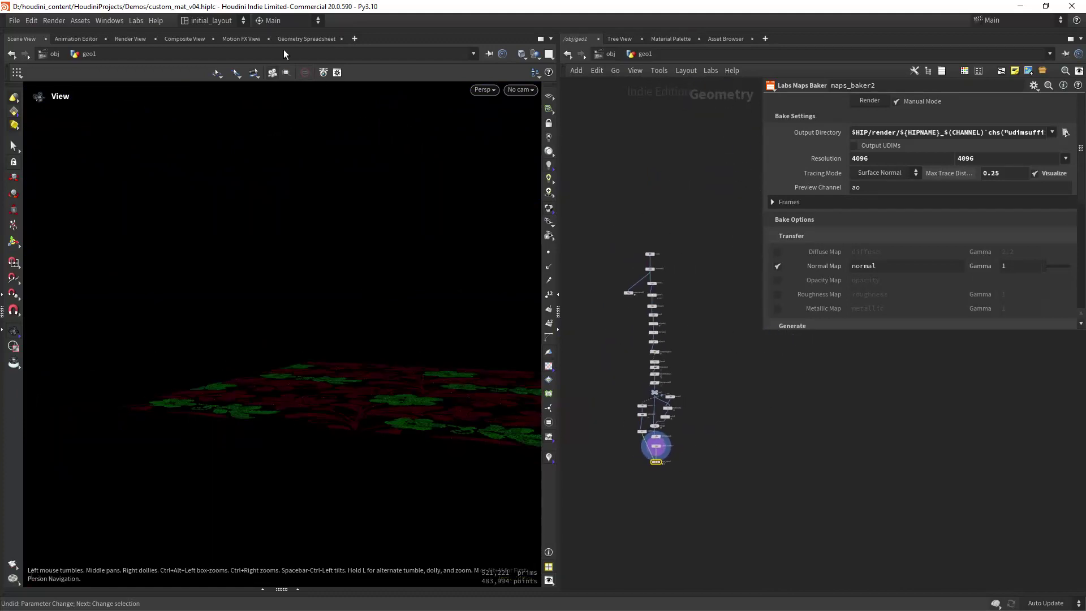
{"action": "left_click", "coordinate": [189, 39]}
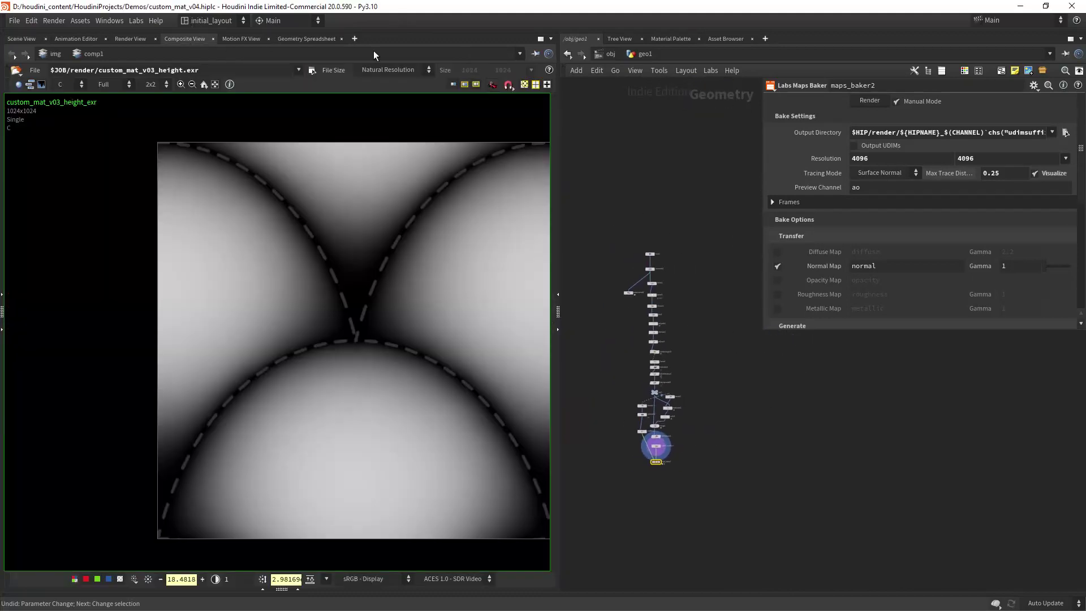
{"action": "left_click", "coordinate": [612, 57]}
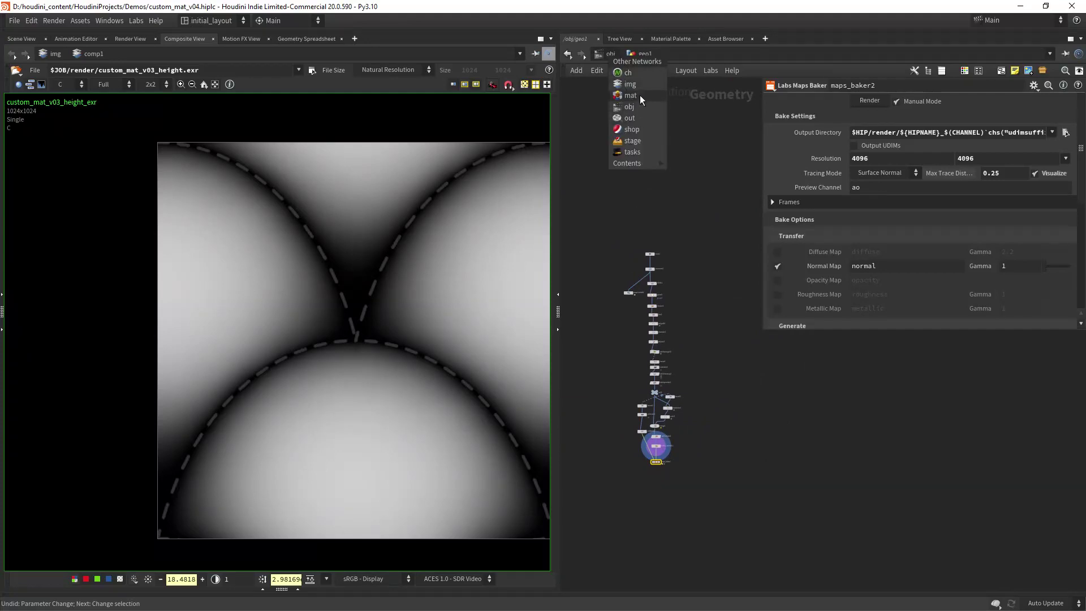
{"action": "left_click", "coordinate": [640, 94]}
{"action": "double_click", "coordinate": [677, 306]}
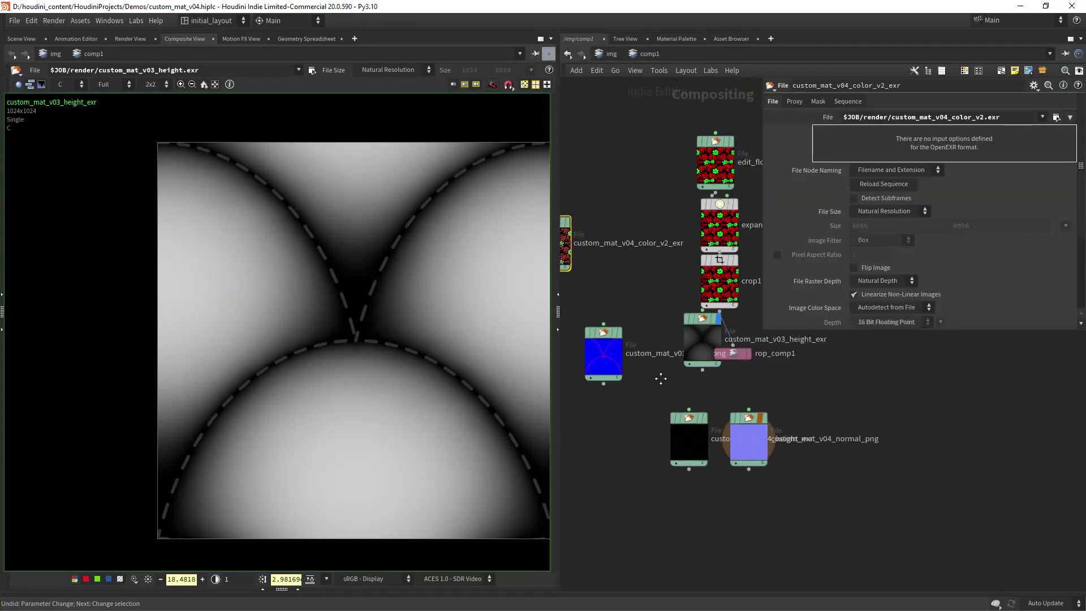
{"action": "scroll", "coordinate": [736, 380], "scroll_direction": "down", "scroll_amount": 5}
{"action": "scroll", "coordinate": [628, 413], "scroll_direction": "up", "scroll_amount": 5}
{"action": "left_click", "coordinate": [715, 259]}
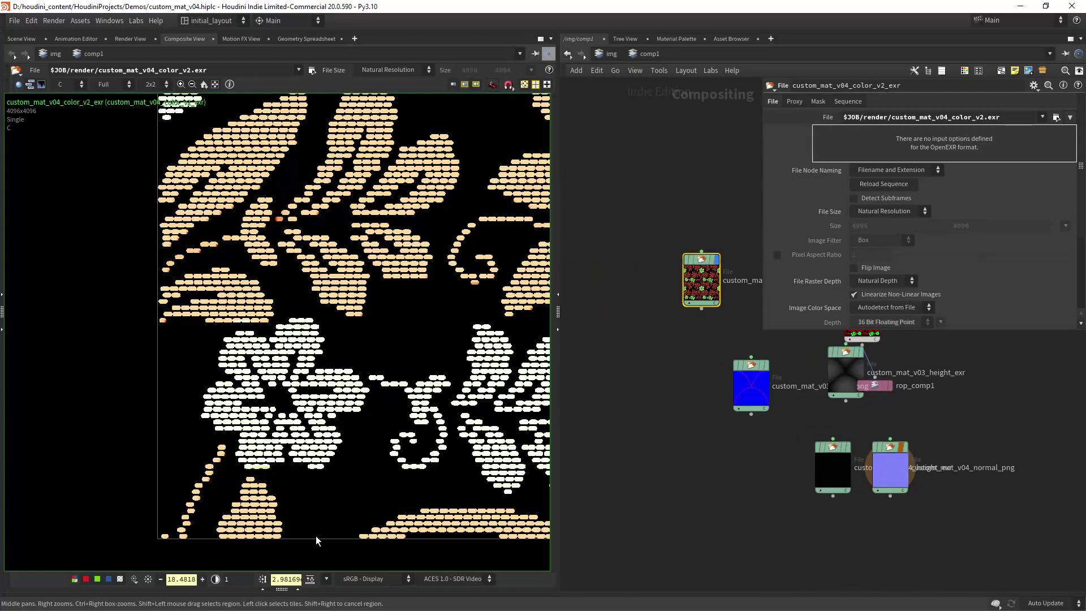
- Reset the composite view's display range for the color map and inspect its baked stitches and pattern edges
{"action": "left_click", "coordinate": [310, 578]}
{"action": "scroll", "coordinate": [379, 328], "scroll_direction": "down", "scroll_amount": 8}
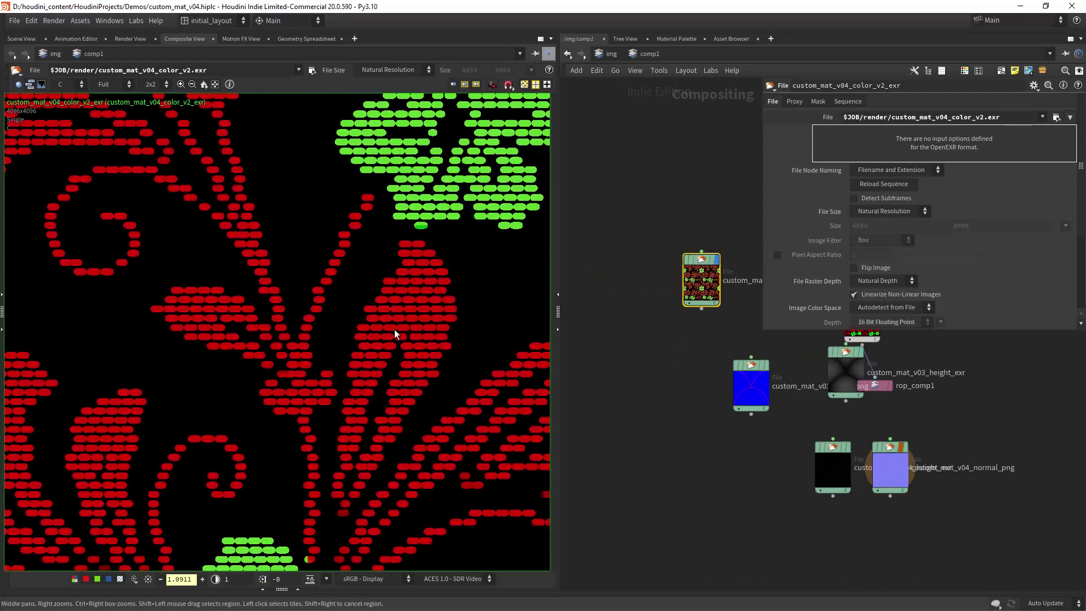
{"action": "middle_click_drag", "start_coordinate": [447, 355], "coordinate": [348, 358]}
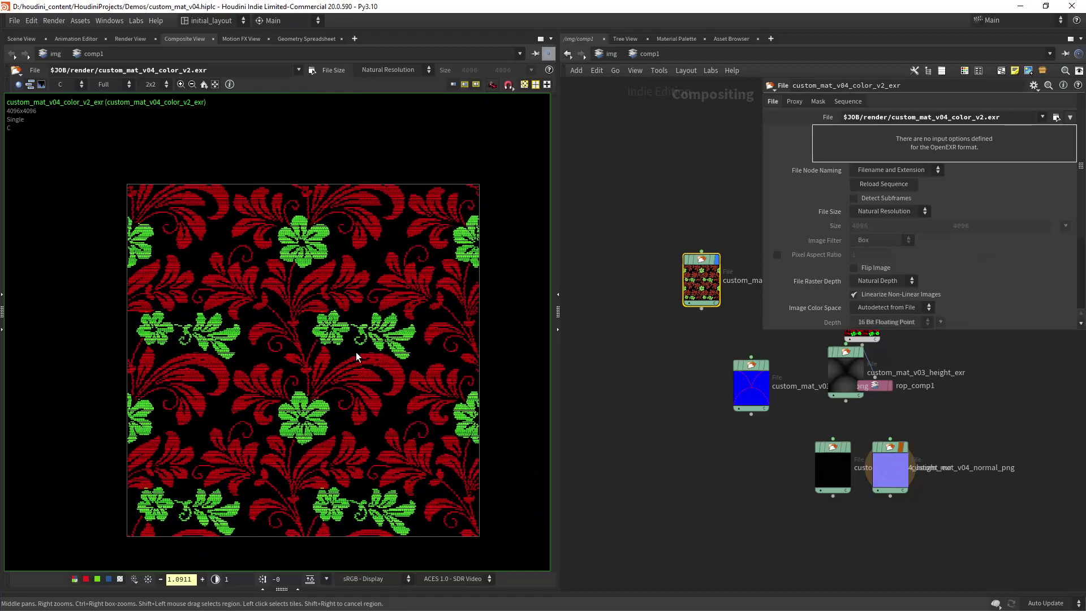
{"action": "scroll", "coordinate": [378, 354], "scroll_direction": "up", "scroll_amount": 5}
{"action": "scroll", "coordinate": [396, 294], "scroll_direction": "up", "scroll_amount": 4}
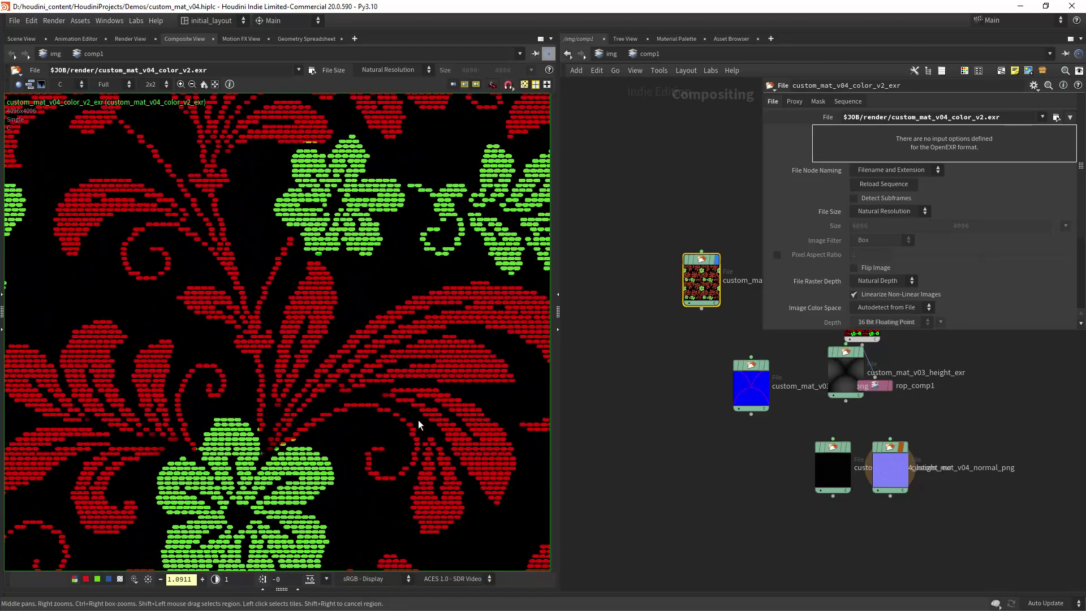
{"action": "scroll", "coordinate": [424, 280], "scroll_direction": "down", "scroll_amount": 6}
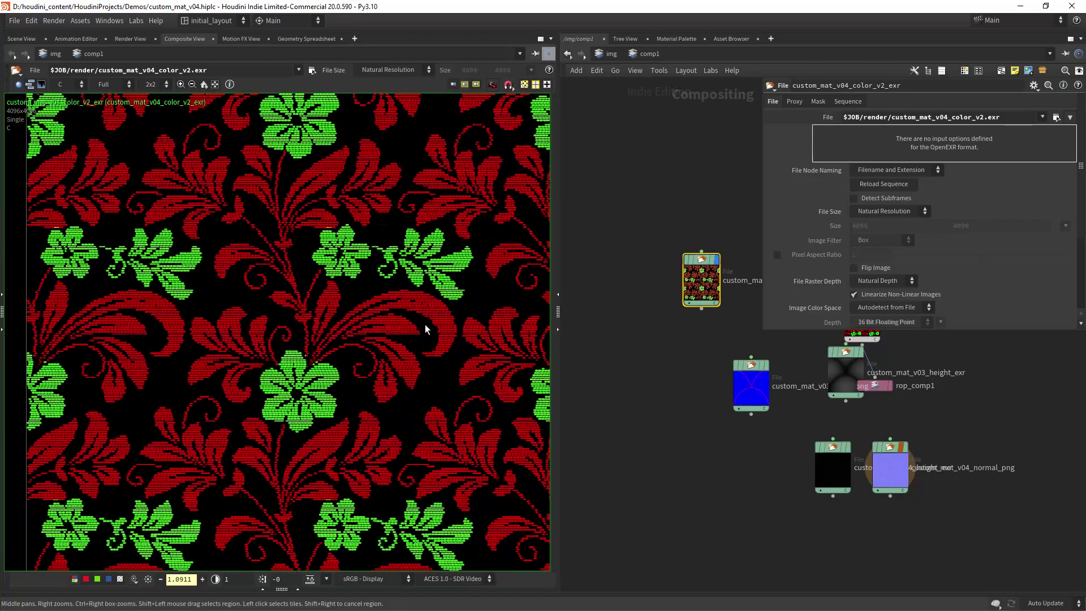
{"action": "scroll", "coordinate": [429, 331], "scroll_direction": "down", "scroll_amount": 3}
{"action": "scroll", "coordinate": [385, 321], "scroll_direction": "up", "scroll_amount": 4}
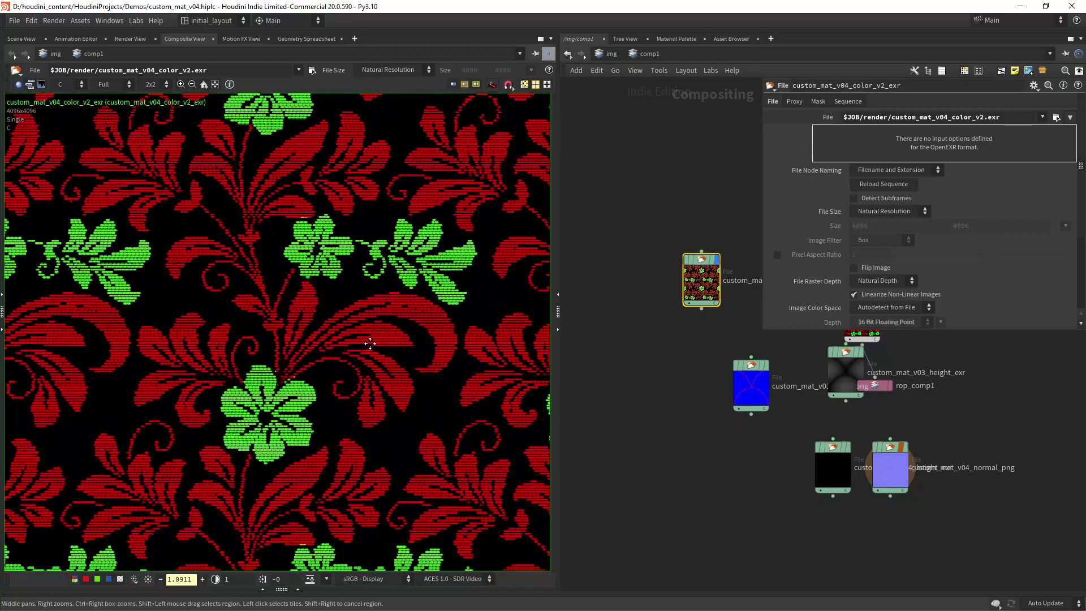
- Examine the stitch rows, flower details and tiling of the baked custom_mat_v04_color_v2 map up close and as a whole
{"action": "scroll", "coordinate": [381, 322], "scroll_direction": "down", "scroll_amount": 4}
{"action": "scroll", "coordinate": [413, 284], "scroll_direction": "up", "scroll_amount": 5}
{"action": "right_click_drag", "start_coordinate": [413, 283], "coordinate": [362, 351]}
{"action": "middle_click_drag", "start_coordinate": [384, 347], "coordinate": [357, 324]}
{"action": "right_click_drag", "start_coordinate": [358, 325], "coordinate": [420, 263]}
{"action": "middle_click_drag", "start_coordinate": [420, 263], "coordinate": [371, 395]}
{"action": "mouse_move", "coordinate": [345, 361]}
{"action": "right_mouse_down"}
{"action": "mouse_move", "coordinate": [399, 335]}
{"action": "mouse_move", "coordinate": [347, 375]}
{"action": "right_mouse_up"}
{"action": "middle_click_drag", "start_coordinate": [376, 362], "coordinate": [388, 278]}
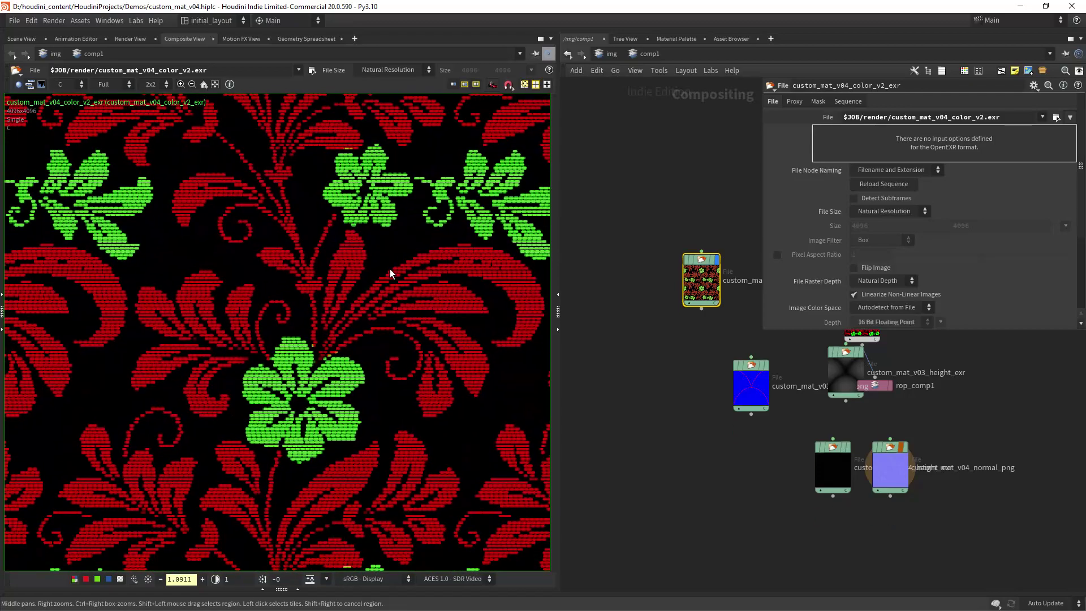
{"action": "right_click_drag", "start_coordinate": [388, 278], "coordinate": [417, 272]}
{"action": "middle_click_drag", "start_coordinate": [432, 325], "coordinate": [387, 289]}
{"action": "right_click_drag", "start_coordinate": [387, 289], "coordinate": [368, 334]}
{"action": "middle_click_drag", "start_coordinate": [392, 281], "coordinate": [407, 293]}
{"action": "scroll", "coordinate": [416, 314], "scroll_direction": "down", "scroll_amount": 4}
{"action": "middle_click_drag", "start_coordinate": [396, 351], "coordinate": [371, 317]}
{"action": "scroll", "coordinate": [411, 287], "scroll_direction": "up", "scroll_amount": 4}
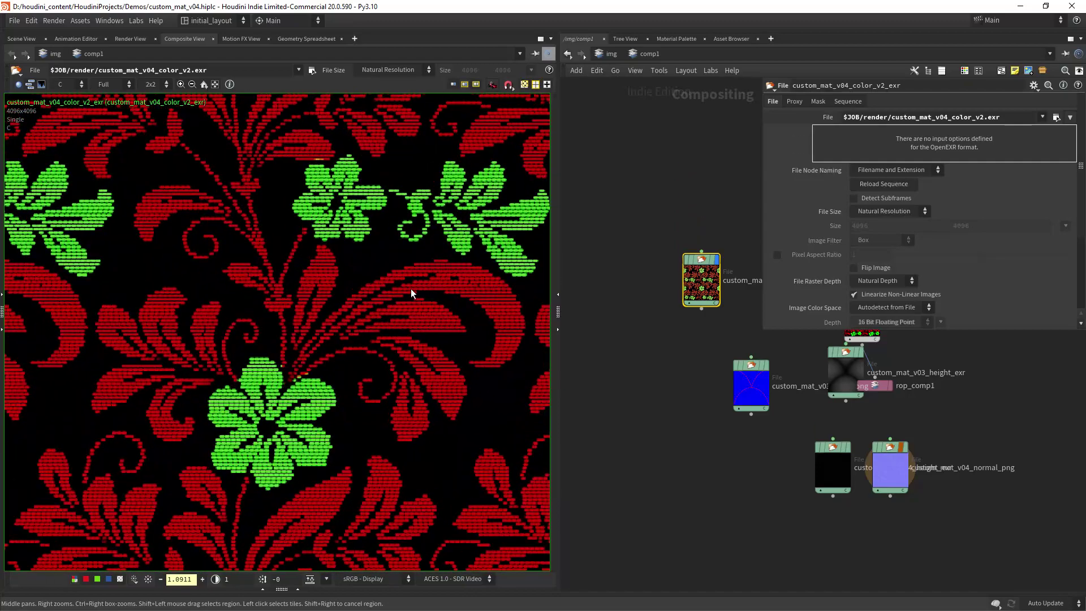
{"action": "middle_click_drag", "start_coordinate": [412, 287], "coordinate": [405, 337]}
{"action": "scroll", "coordinate": [400, 339], "scroll_direction": "down", "scroll_amount": 4}
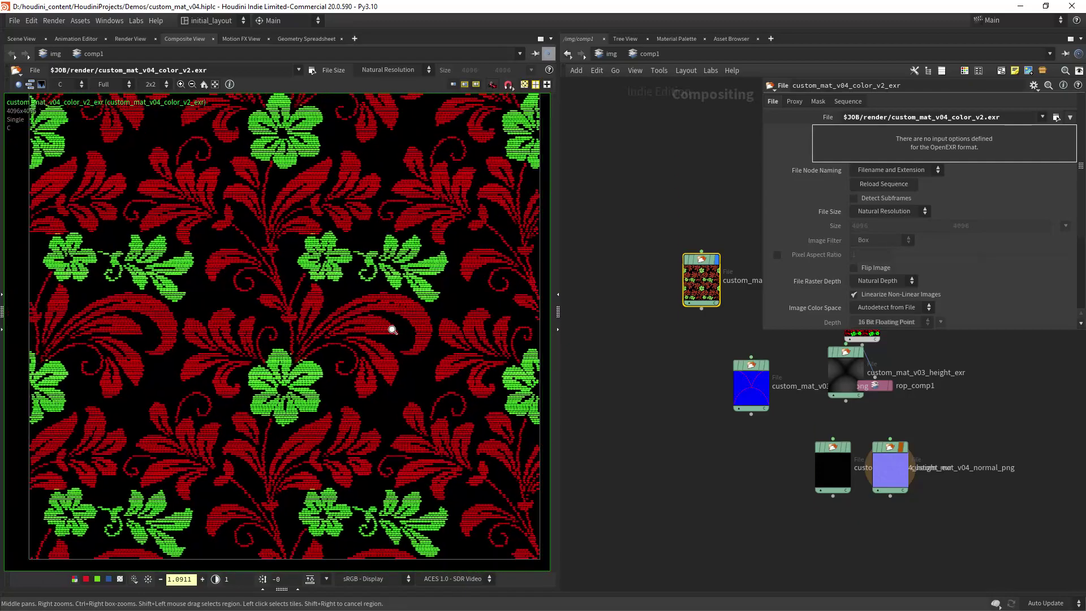
{"action": "scroll", "coordinate": [372, 340], "scroll_direction": "down", "scroll_amount": 1}
{"action": "scroll", "coordinate": [396, 351], "scroll_direction": "up", "scroll_amount": 5}
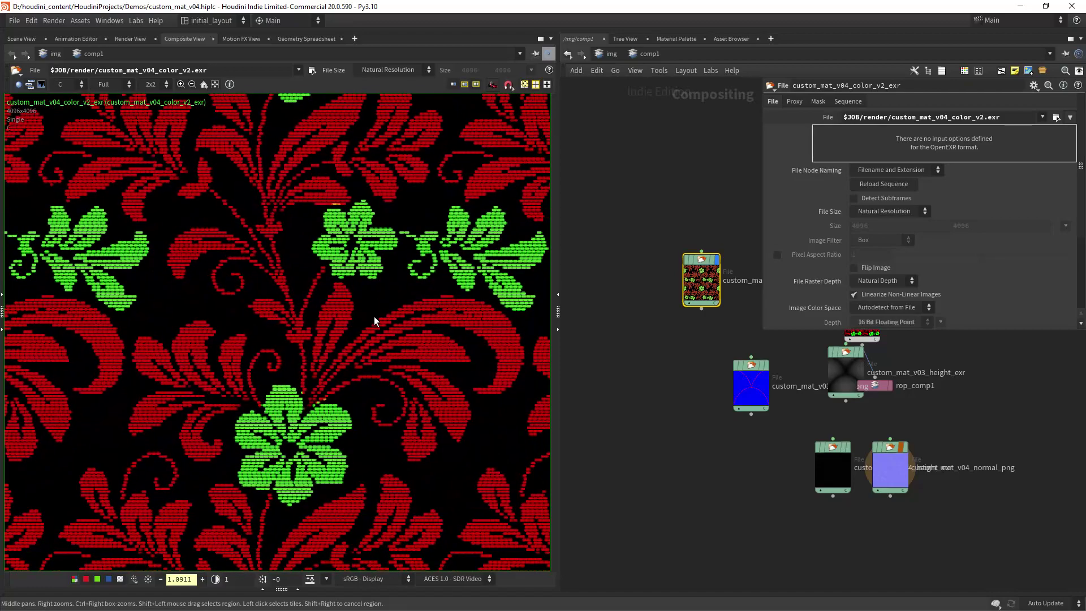
{"action": "scroll", "coordinate": [414, 301], "scroll_direction": "up", "scroll_amount": 3}
{"action": "scroll", "coordinate": [392, 348], "scroll_direction": "down", "scroll_amount": 3}
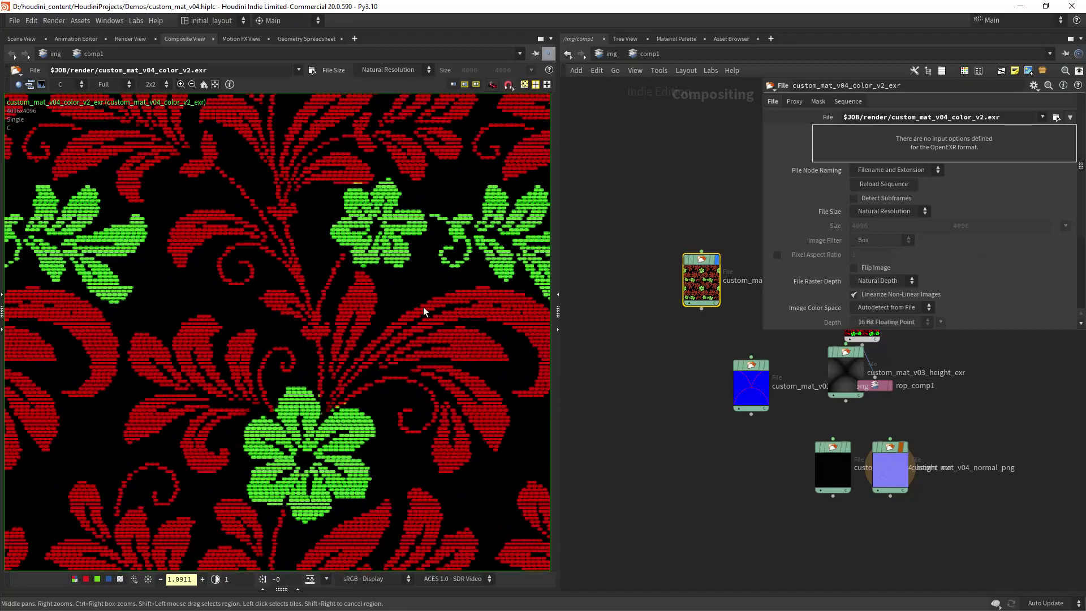
{"action": "scroll", "coordinate": [404, 311], "scroll_direction": "down", "scroll_amount": 2}
- Display the custom_mat_v04_normal_png map in the composite view and examine its stitch relief up close
{"action": "key", "text": "h"}
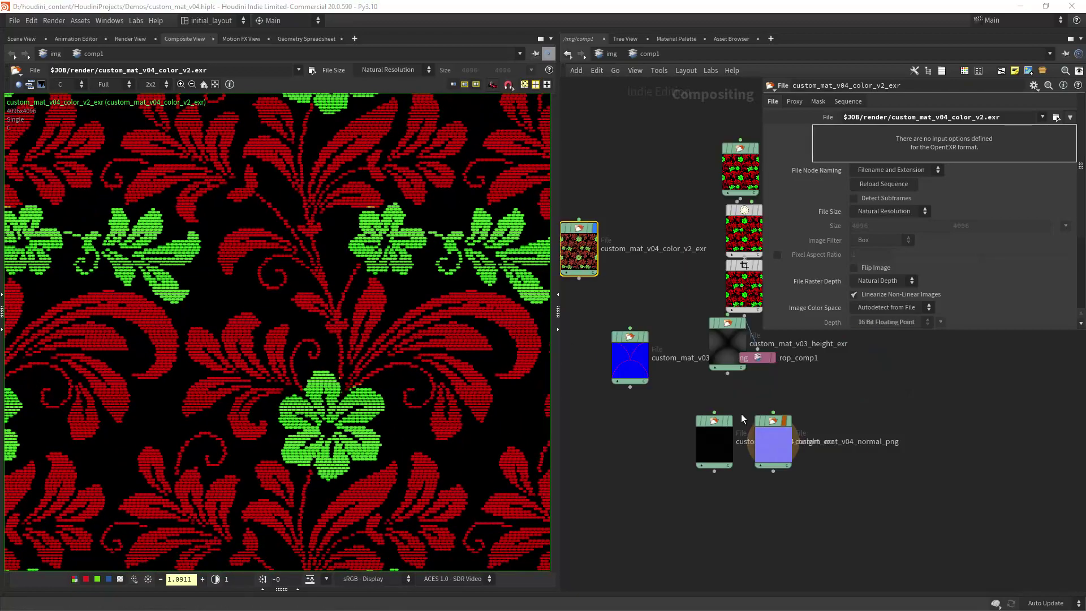
{"action": "left_click", "coordinate": [788, 421]}
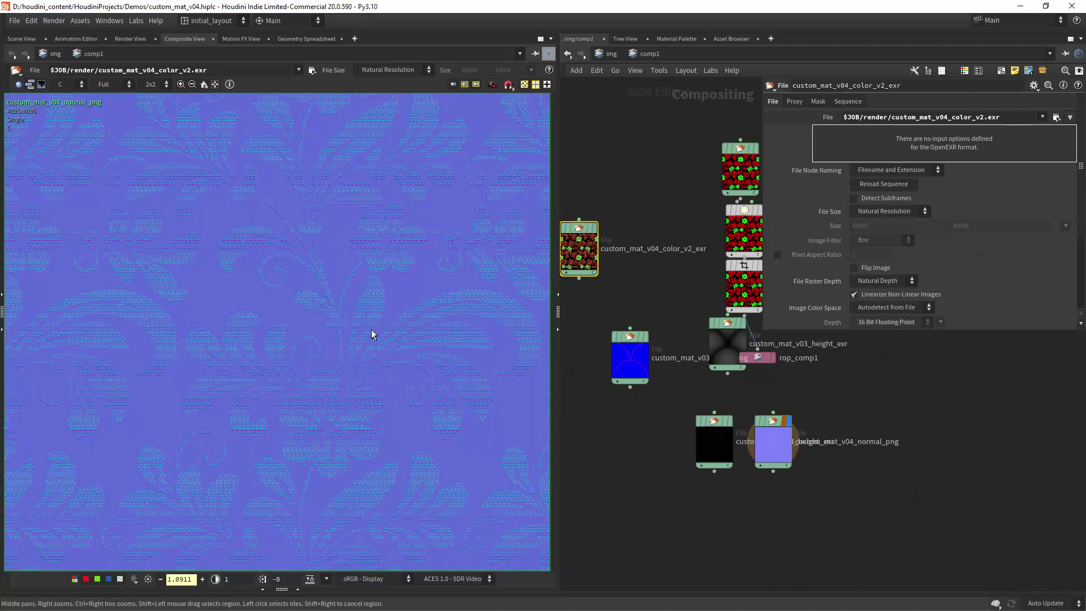
{"action": "scroll", "coordinate": [367, 332], "scroll_direction": "up", "scroll_amount": 3}
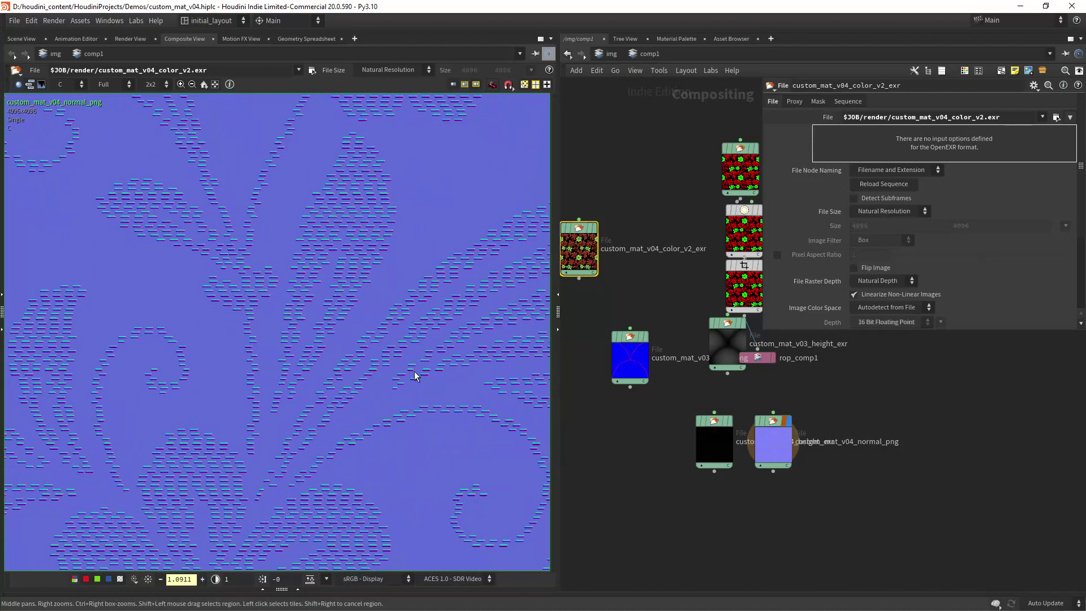
{"action": "middle_click_drag", "start_coordinate": [427, 407], "coordinate": [399, 401]}
{"action": "left_click", "coordinate": [148, 578]}
{"action": "middle_click_drag", "start_coordinate": [330, 351], "coordinate": [426, 426]}
{"action": "right_click_drag", "start_coordinate": [394, 339], "coordinate": [283, 442]}
{"action": "middle_click_drag", "start_coordinate": [283, 442], "coordinate": [430, 300]}
{"action": "middle_click_drag", "start_coordinate": [333, 346], "coordinate": [375, 326]}
{"action": "right_click_drag", "start_coordinate": [375, 326], "coordinate": [345, 329]}
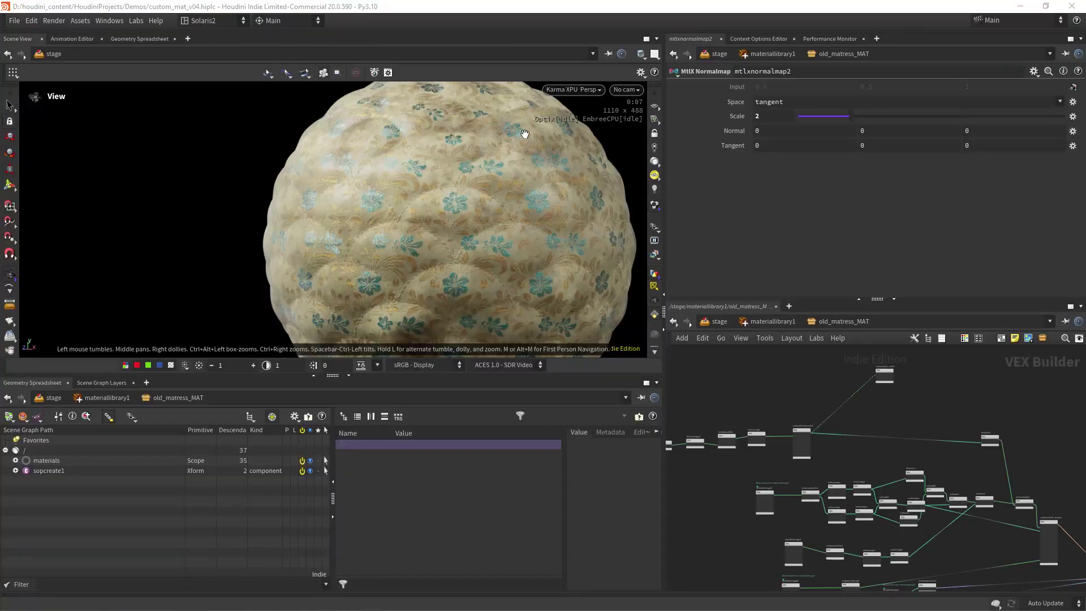
- Switch the stage view to Houdini GL and wire mtlxsurface_unlit1 into the surface input of old_matress_MAT's Material_Outputs_and_AOVs
{"action": "key", "text": "h"}
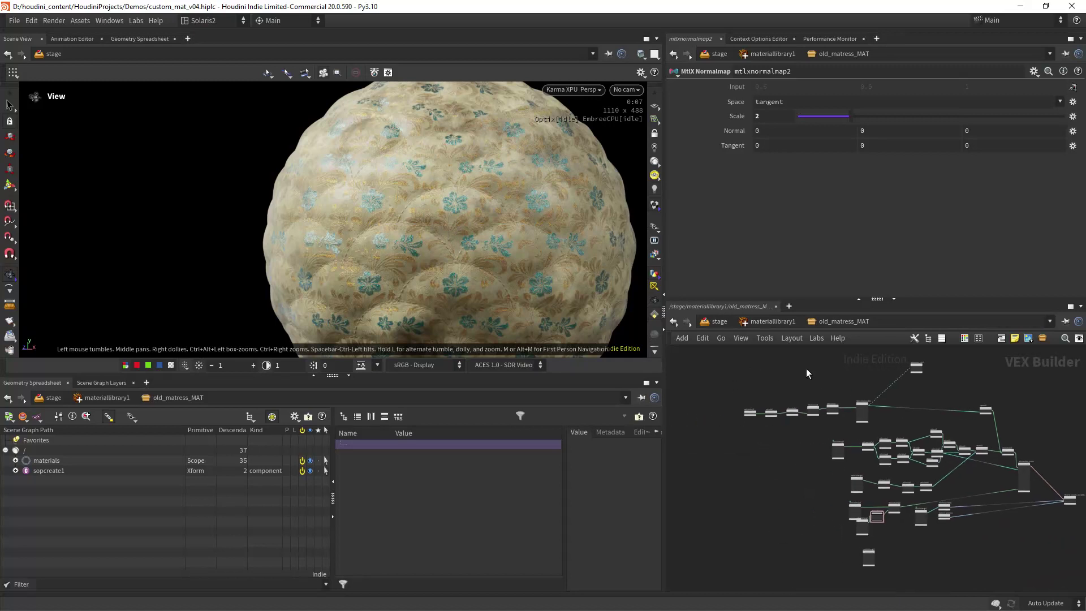
{"action": "left_click", "coordinate": [575, 90]}
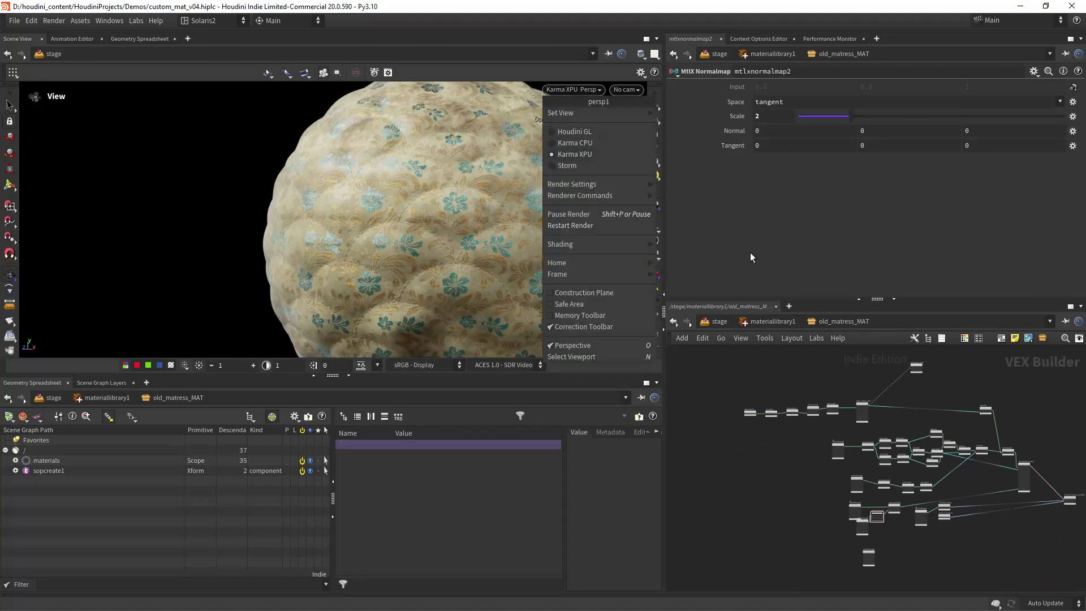
{"action": "left_click", "coordinate": [574, 132]}
{"action": "middle_click_drag", "start_coordinate": [1021, 425], "coordinate": [841, 424]}
{"action": "right_click_drag", "start_coordinate": [845, 409], "coordinate": [900, 376]}
{"action": "middle_click_drag", "start_coordinate": [788, 405], "coordinate": [901, 566]}
{"action": "middle_click_drag", "start_coordinate": [715, 446], "coordinate": [928, 462]}
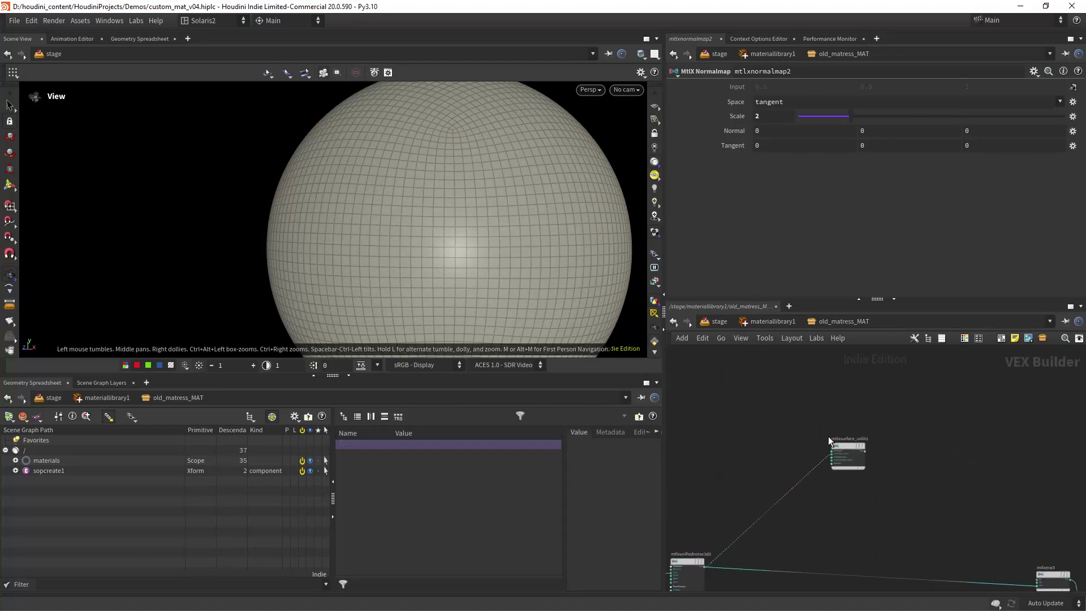
{"action": "left_click_drag", "start_coordinate": [844, 446], "coordinate": [1056, 458]}
{"action": "middle_click_drag", "start_coordinate": [1009, 523], "coordinate": [715, 404]}
{"action": "middle_click_drag", "start_coordinate": [780, 350], "coordinate": [779, 388]}
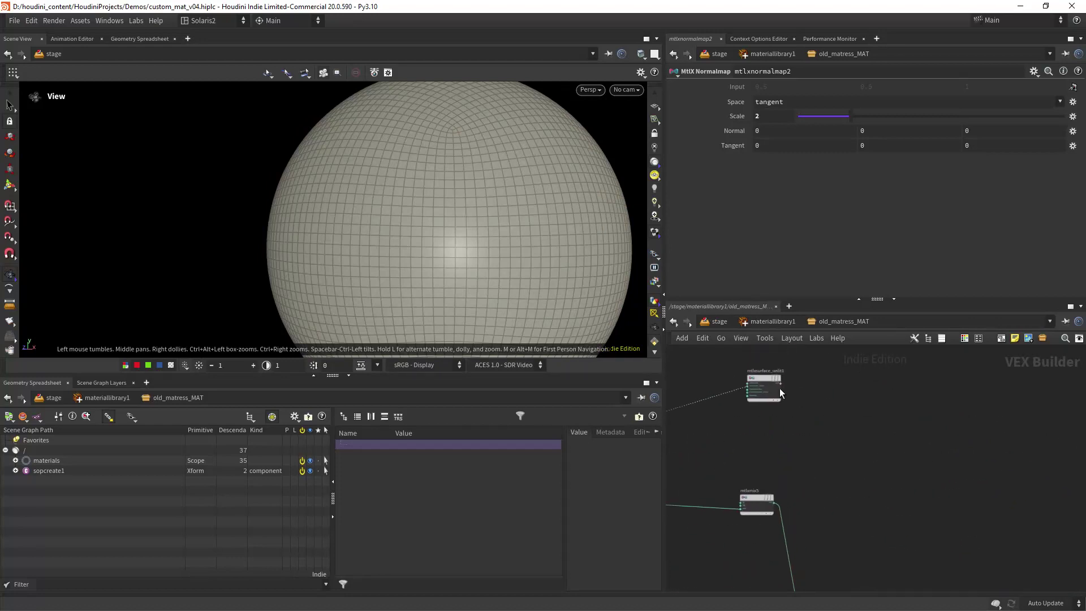
{"action": "middle_click_drag", "start_coordinate": [933, 554], "coordinate": [765, 376]}
{"action": "middle_click_drag", "start_coordinate": [835, 534], "coordinate": [802, 402]}
{"action": "scroll", "coordinate": [785, 414], "scroll_direction": "up", "scroll_amount": 4}
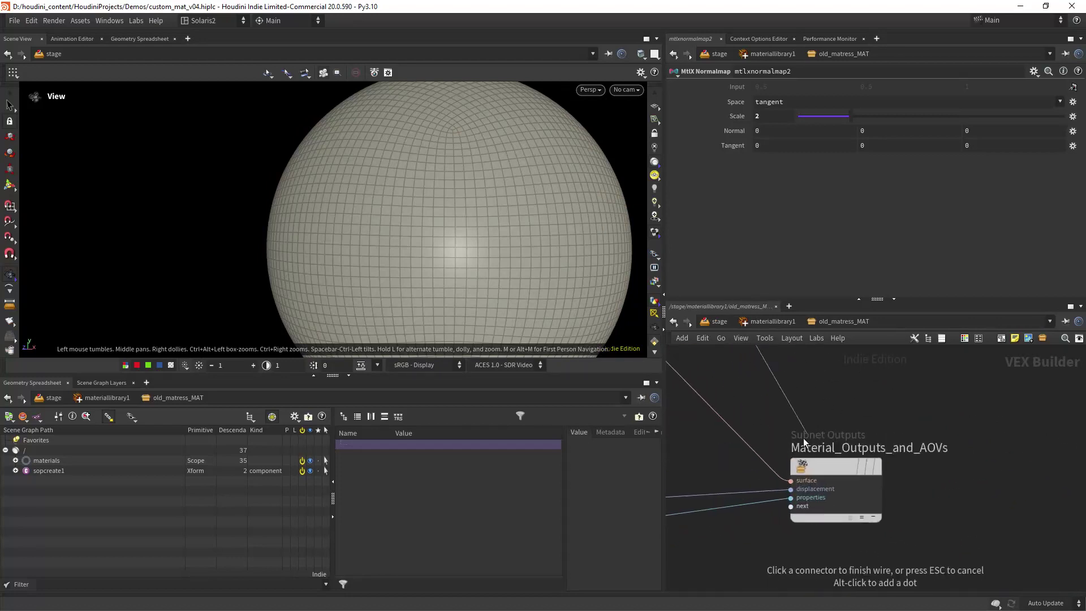
{"action": "left_click", "coordinate": [790, 479]}
- Switch the viewport renderer back to Karma XPU and frame the sphere to preview the unlit noise
{"action": "scroll", "coordinate": [868, 393], "scroll_direction": "down", "scroll_amount": 6}
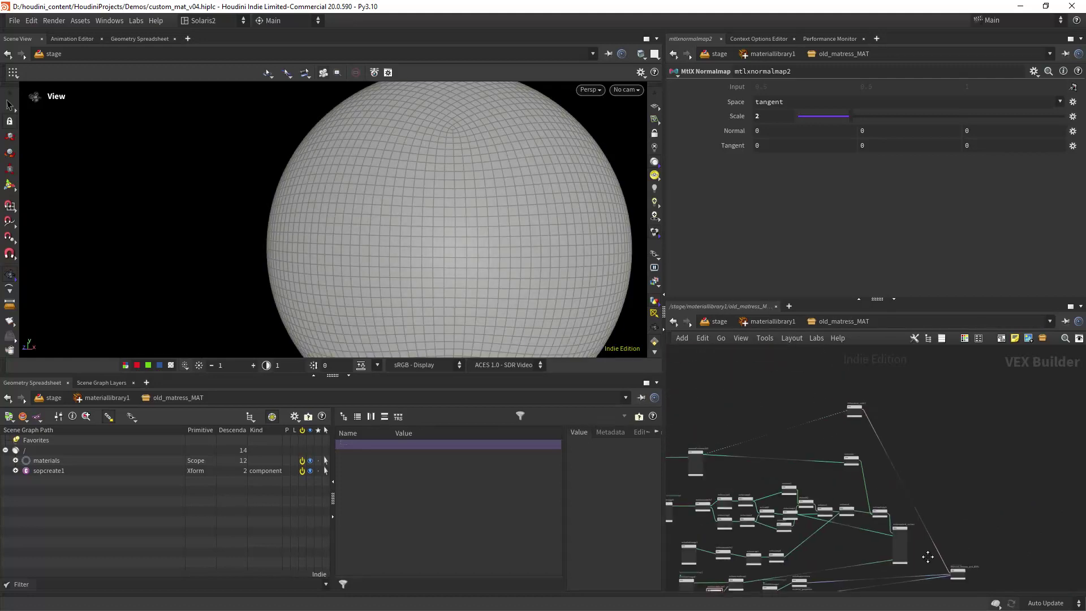
{"action": "scroll", "coordinate": [804, 421], "scroll_direction": "up", "scroll_amount": 5}
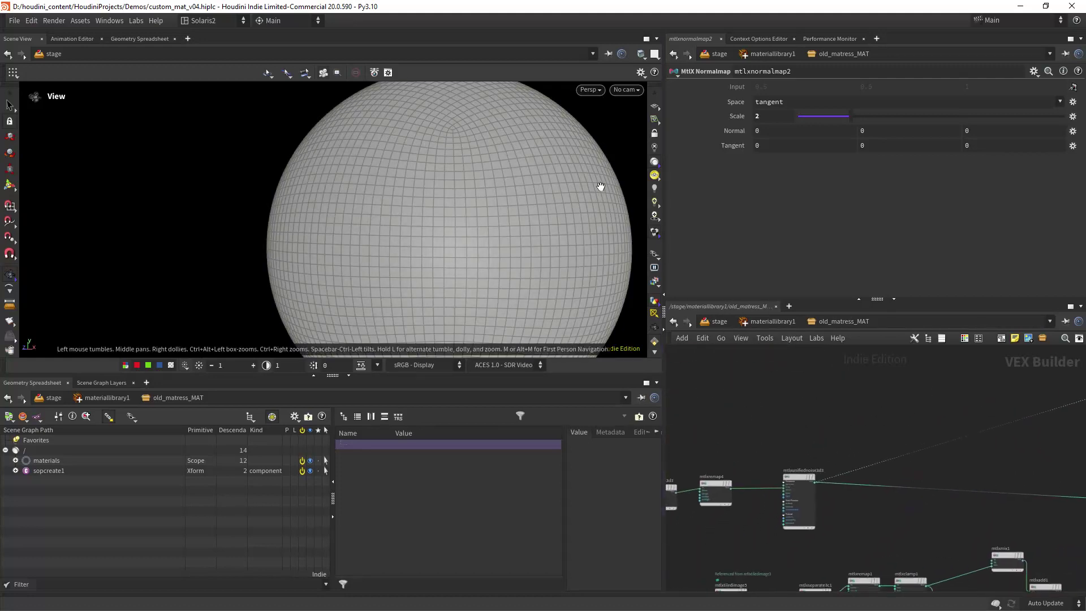
{"action": "left_click", "coordinate": [588, 90]}
{"action": "left_click", "coordinate": [616, 157]}
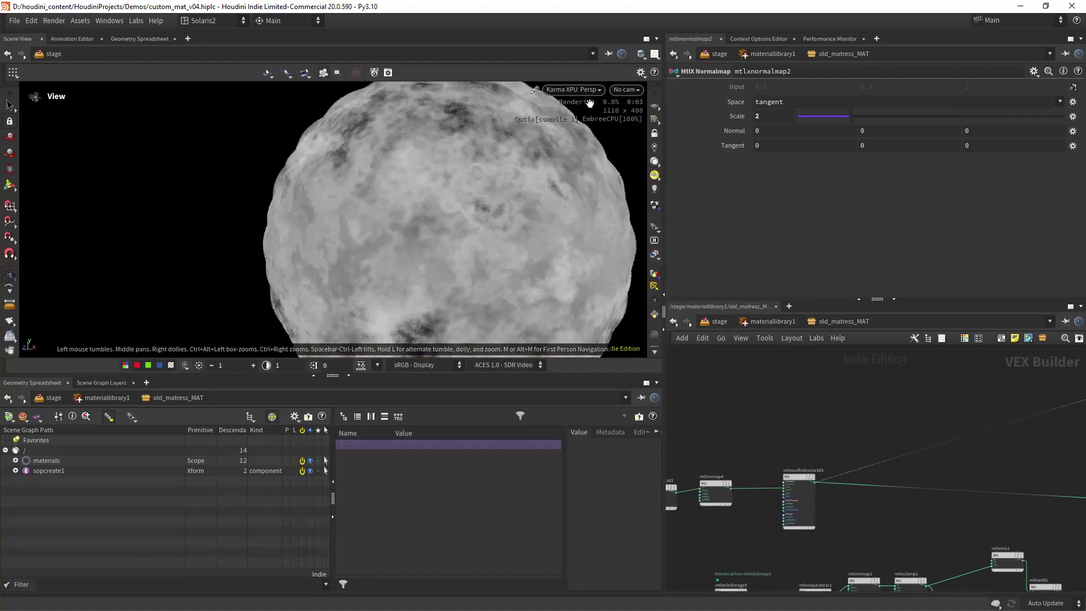
{"action": "scroll", "coordinate": [540, 262], "scroll_direction": "down", "scroll_amount": 2}
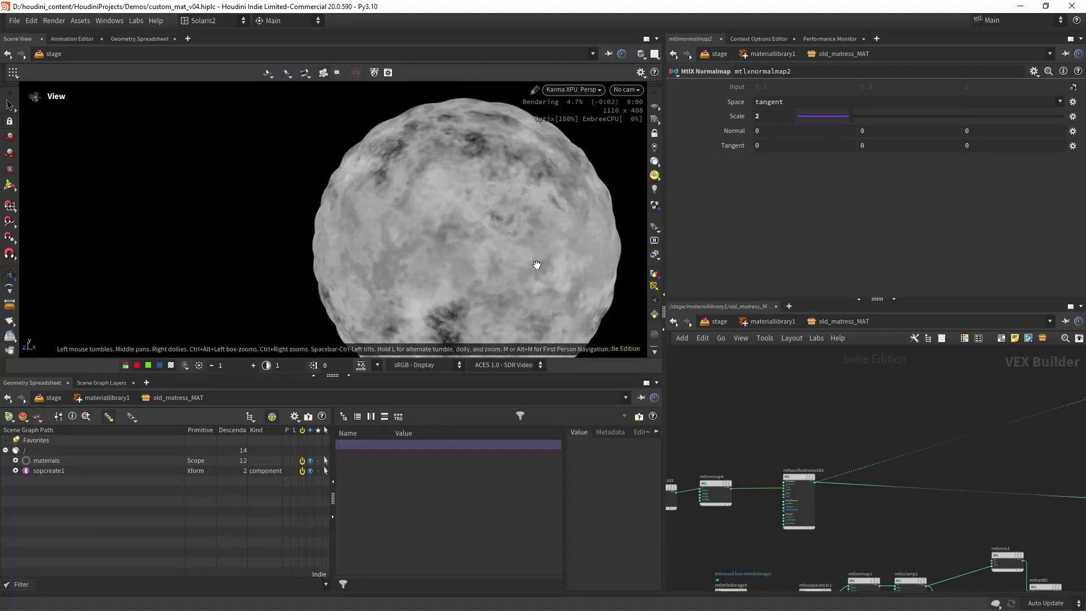
{"action": "scroll", "coordinate": [558, 256], "scroll_direction": "down", "scroll_amount": 2}
{"action": "middle_click_drag", "start_coordinate": [557, 256], "coordinate": [545, 238]}
- Review the parameters of mtlxunifiednoise3d3 and mtlxfractal3d3 and trace the nodes that feed the noise
{"action": "middle_click_drag", "start_coordinate": [751, 408], "coordinate": [710, 394]}
{"action": "left_click_drag", "start_coordinate": [895, 499], "coordinate": [894, 499]}
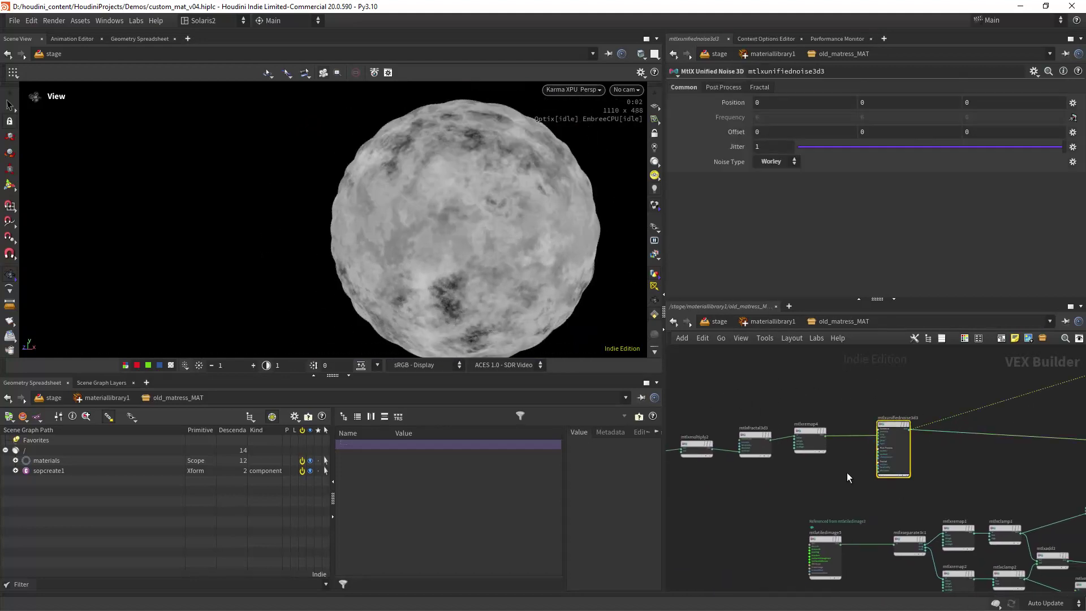
{"action": "middle_click_drag", "start_coordinate": [846, 473], "coordinate": [822, 471]}
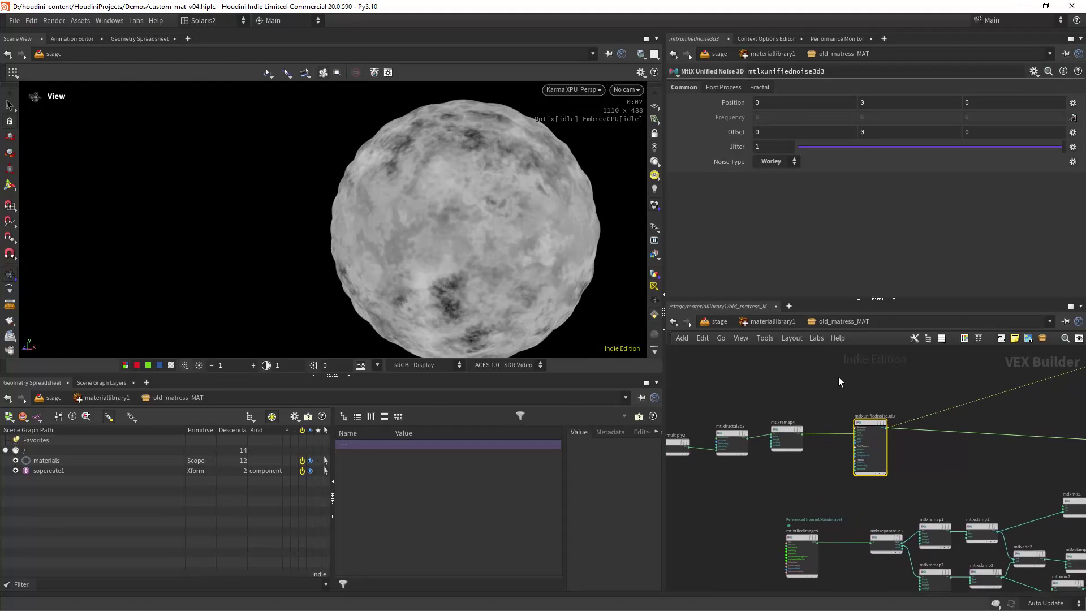
{"action": "scroll", "coordinate": [830, 375], "scroll_direction": "up", "scroll_amount": 3}
{"action": "middle_click_drag", "start_coordinate": [719, 381], "coordinate": [913, 375]}
{"action": "middle_click_drag", "start_coordinate": [863, 423], "coordinate": [851, 413]}
{"action": "left_click", "coordinate": [854, 453]}
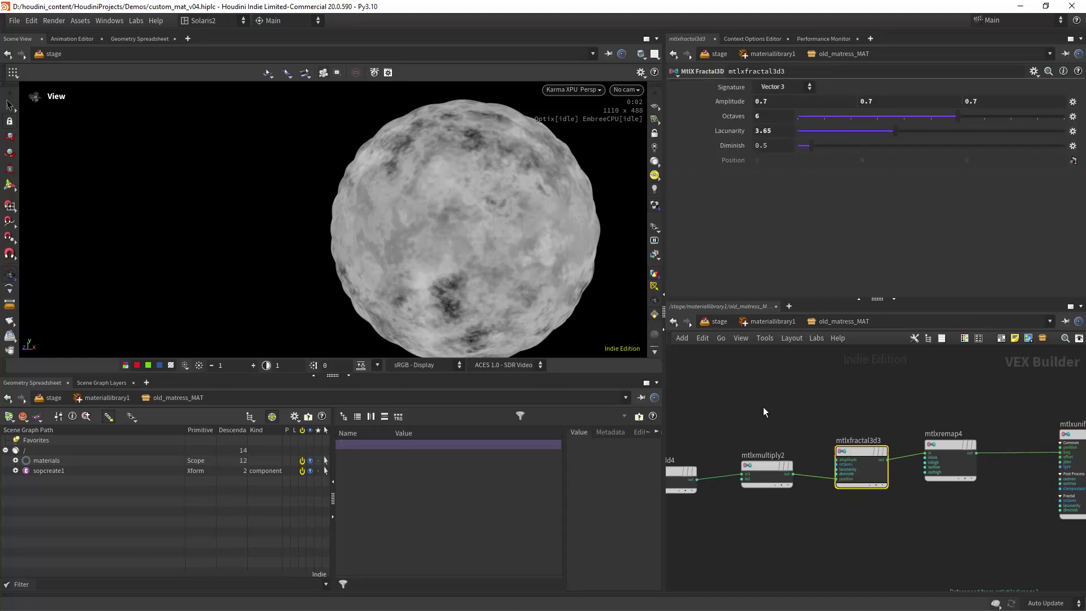
{"action": "middle_click_drag", "start_coordinate": [760, 408], "coordinate": [823, 406]}
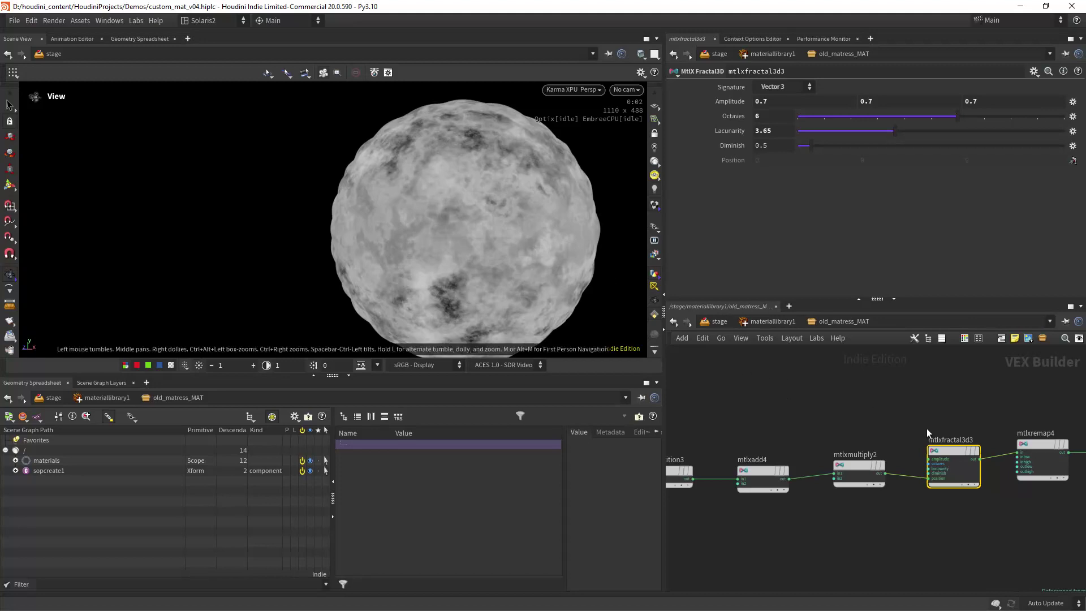
{"action": "middle_click_drag", "start_coordinate": [856, 403], "coordinate": [749, 420]}
{"action": "middle_click_drag", "start_coordinate": [921, 402], "coordinate": [766, 409]}
{"action": "middle_click_drag", "start_coordinate": [891, 405], "coordinate": [729, 446]}
- Move mtlxsurface_unlit1 near the color mask nodes and wire mtlxtiledimage5's output into its emission color
{"action": "scroll", "coordinate": [932, 485], "scroll_direction": "down", "scroll_amount": 4}
{"action": "middle_click_drag", "start_coordinate": [936, 469], "coordinate": [902, 401]}
{"action": "scroll", "coordinate": [873, 485], "scroll_direction": "up", "scroll_amount": 4}
{"action": "scroll", "coordinate": [826, 462], "scroll_direction": "down", "scroll_amount": 4}
{"action": "middle_click_drag", "start_coordinate": [812, 424], "coordinate": [892, 411]}
{"action": "left_click_drag", "start_coordinate": [913, 384], "coordinate": [780, 451]}
{"action": "scroll", "coordinate": [740, 457], "scroll_direction": "up", "scroll_amount": 5}
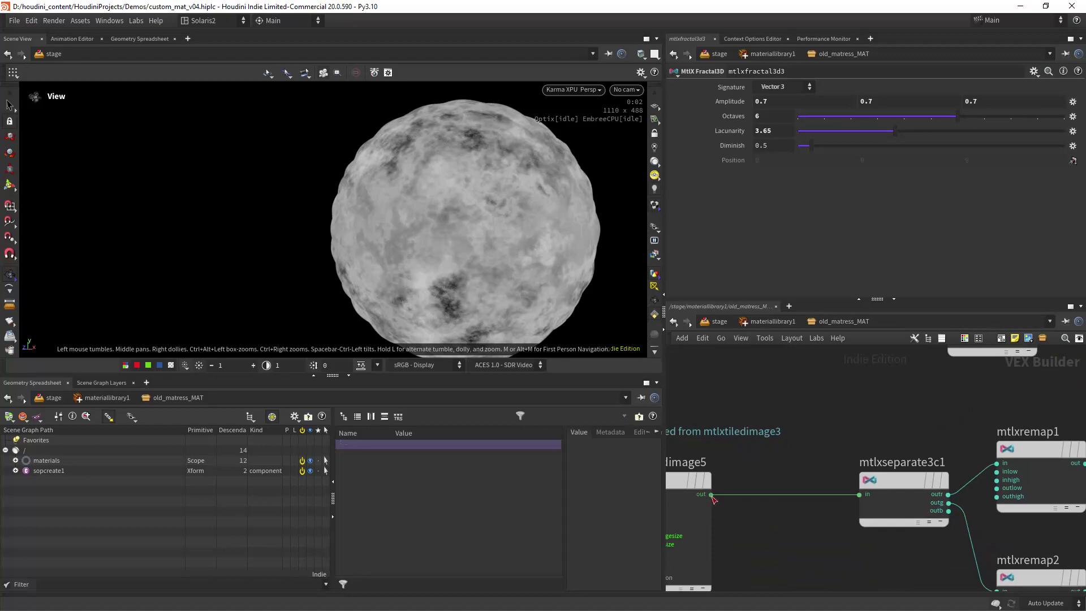
{"action": "left_click", "coordinate": [712, 497]}
{"action": "middle_click_drag", "start_coordinate": [879, 400], "coordinate": [756, 531]}
{"action": "left_click", "coordinate": [810, 447]}
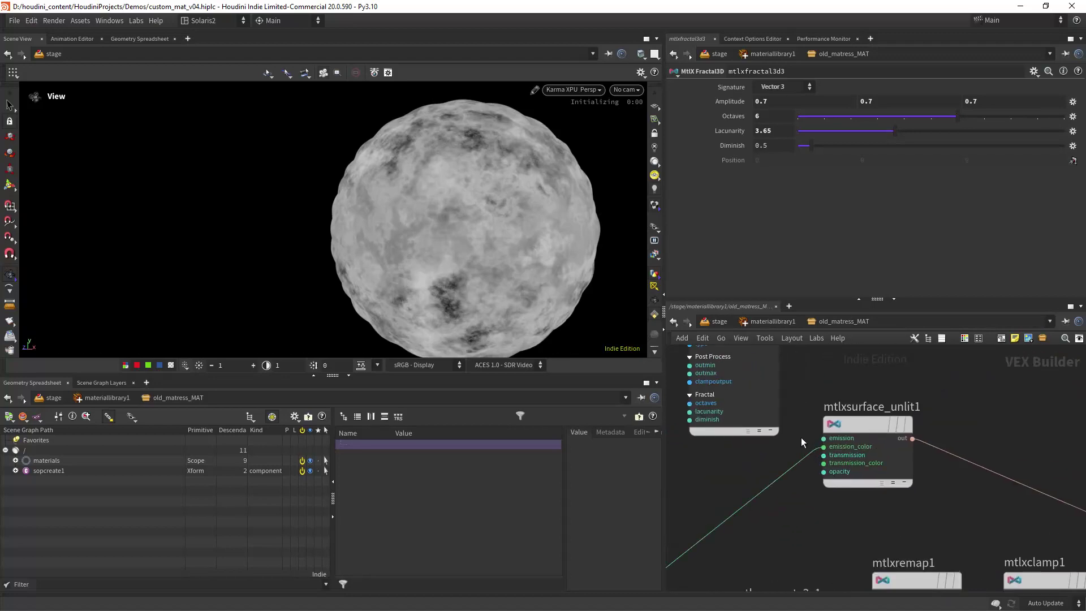
- Examine the red and green embroidery color map on the rendered sphere, both close up and from farther away
{"action": "scroll", "coordinate": [572, 171], "scroll_direction": "up", "scroll_amount": 4}
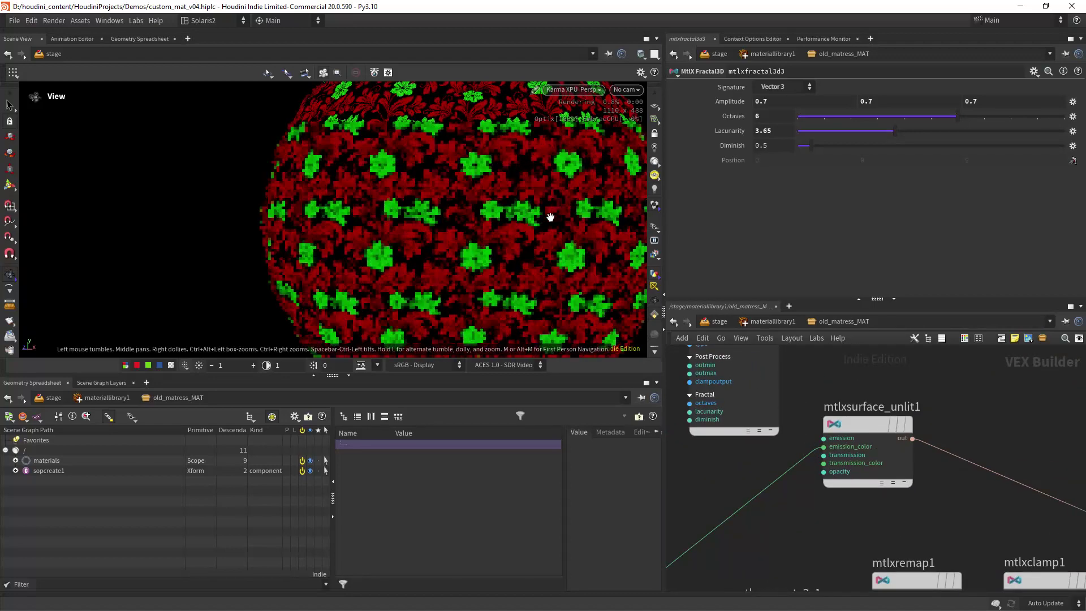
{"action": "scroll", "coordinate": [571, 170], "scroll_direction": "up", "scroll_amount": 6}
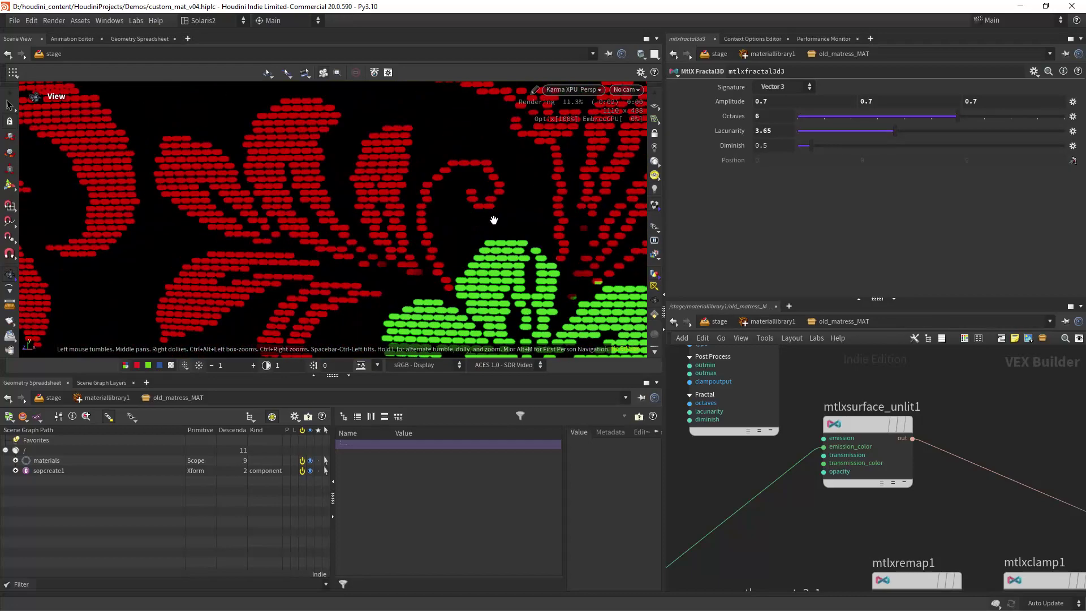
{"action": "scroll", "coordinate": [476, 256], "scroll_direction": "down", "scroll_amount": 8}
{"action": "scroll", "coordinate": [509, 217], "scroll_direction": "up", "scroll_amount": 2}
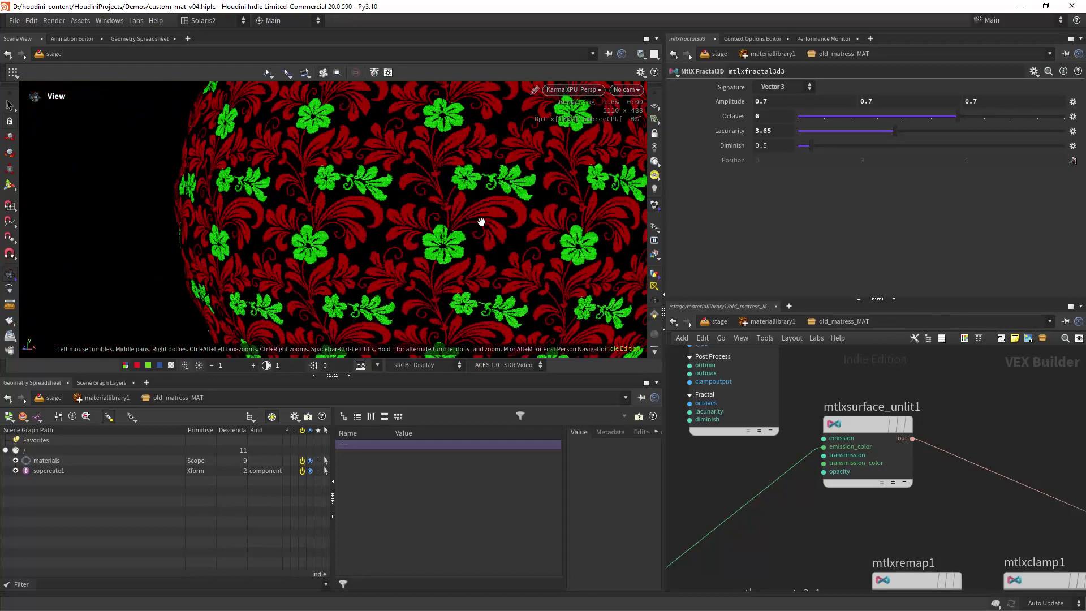
{"action": "scroll", "coordinate": [762, 465], "scroll_direction": "down", "scroll_amount": 5}
{"action": "scroll", "coordinate": [750, 424], "scroll_direction": "up", "scroll_amount": 3}
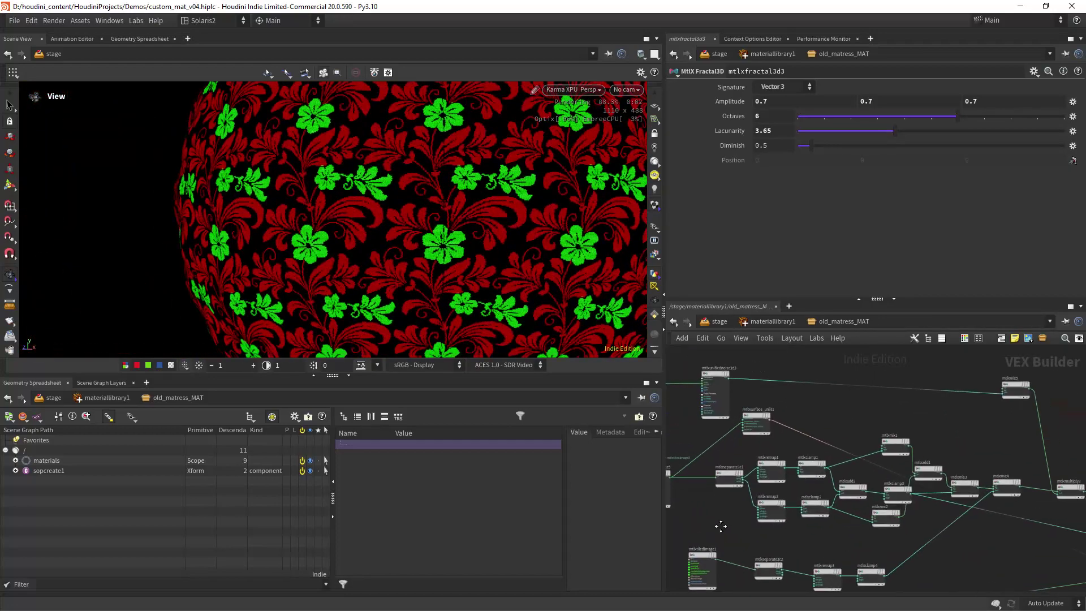
- Select mtlxseparate3c1 and wire mtlxclamp1's output into mtlxsurface_unlit1's emission color to preview the red-channel leaf mask
{"action": "scroll", "coordinate": [707, 472], "scroll_direction": "up", "scroll_amount": 5}
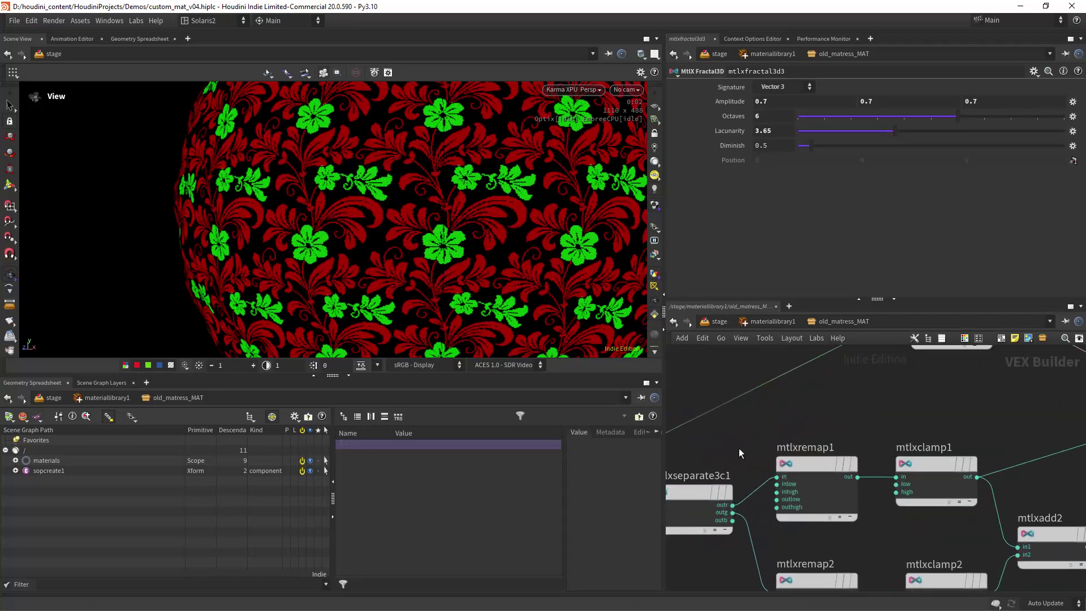
{"action": "left_click", "coordinate": [756, 453]}
{"action": "scroll", "coordinate": [779, 404], "scroll_direction": "down", "scroll_amount": 3}
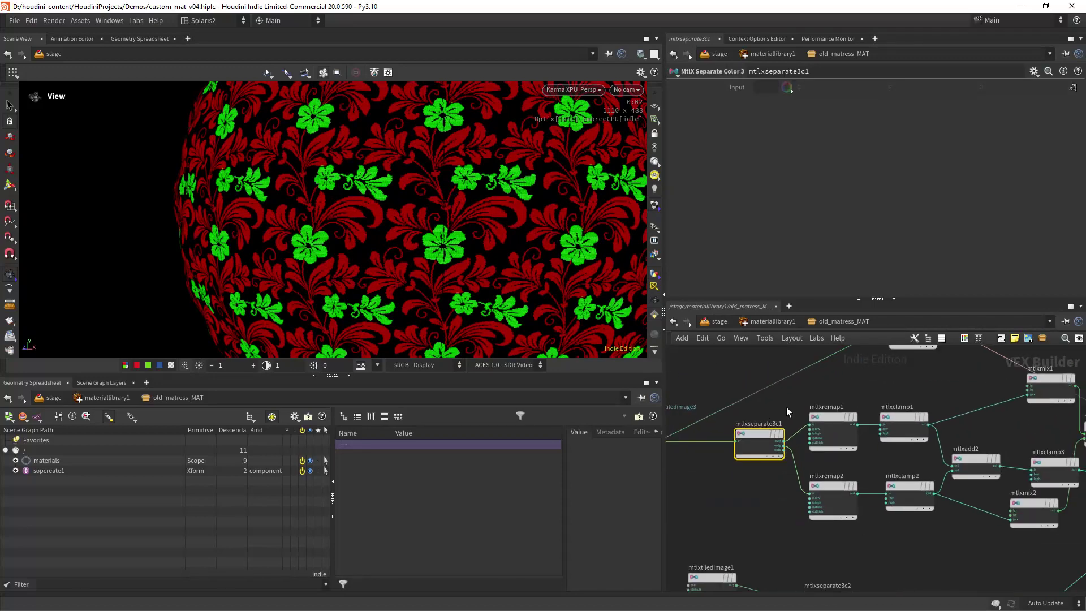
{"action": "middle_click_drag", "start_coordinate": [806, 391], "coordinate": [745, 470]}
{"action": "right_click_drag", "start_coordinate": [778, 455], "coordinate": [812, 434]}
{"action": "middle_click_drag", "start_coordinate": [848, 425], "coordinate": [781, 441]}
{"action": "right_click_drag", "start_coordinate": [780, 441], "coordinate": [768, 455]}
{"action": "scroll", "coordinate": [779, 426], "scroll_direction": "up", "scroll_amount": 2}
{"action": "left_click", "coordinate": [774, 503]}
{"action": "left_click", "coordinate": [876, 504]}
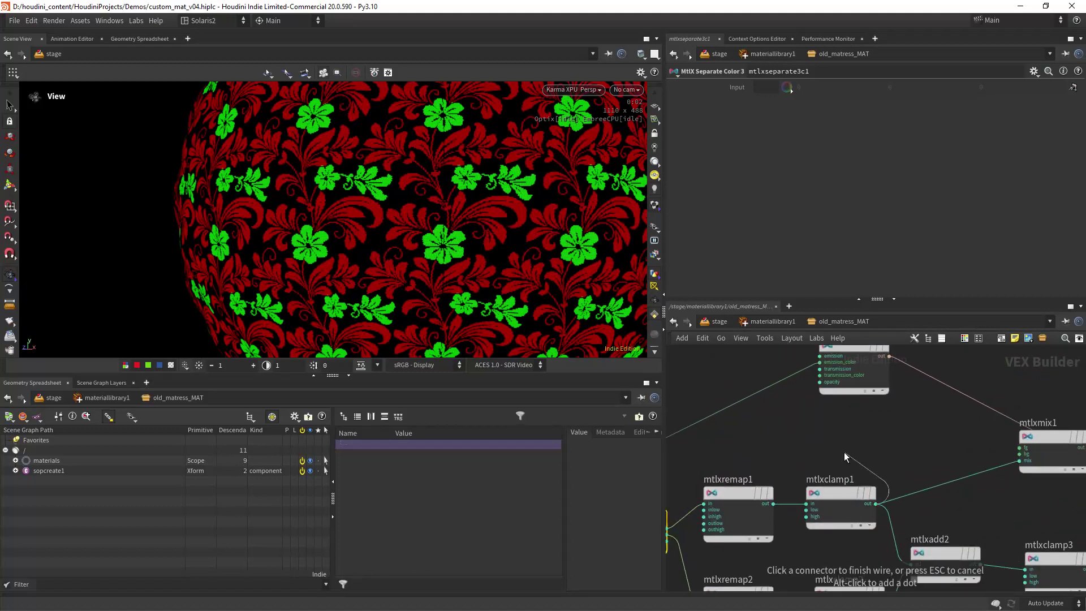
{"action": "left_click", "coordinate": [810, 359]}
{"action": "scroll", "coordinate": [759, 420], "scroll_direction": "down", "scroll_amount": 2}
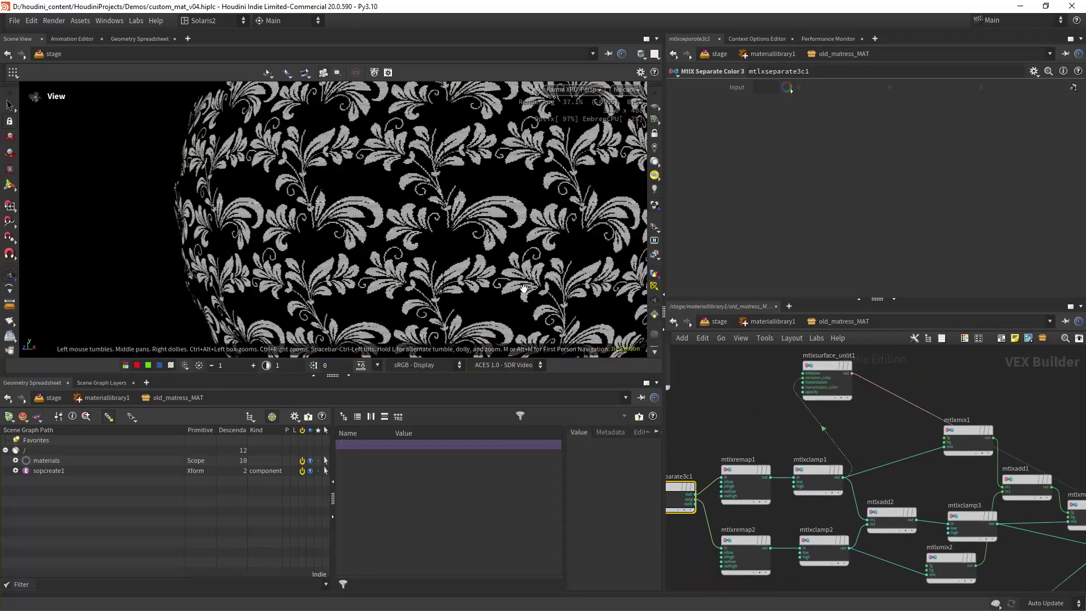
- Wire mtlxclamp2's output into mtlxsurface_unlit1's emission color to preview the green-channel flower mask
{"action": "mouse_move", "coordinate": [768, 404]}
{"action": "middle_mouse_down"}
{"action": "mouse_move", "coordinate": [723, 374]}
{"action": "mouse_move", "coordinate": [755, 406]}
{"action": "middle_mouse_up"}
{"action": "left_click", "coordinate": [805, 518]}
{"action": "left_click", "coordinate": [760, 403]}
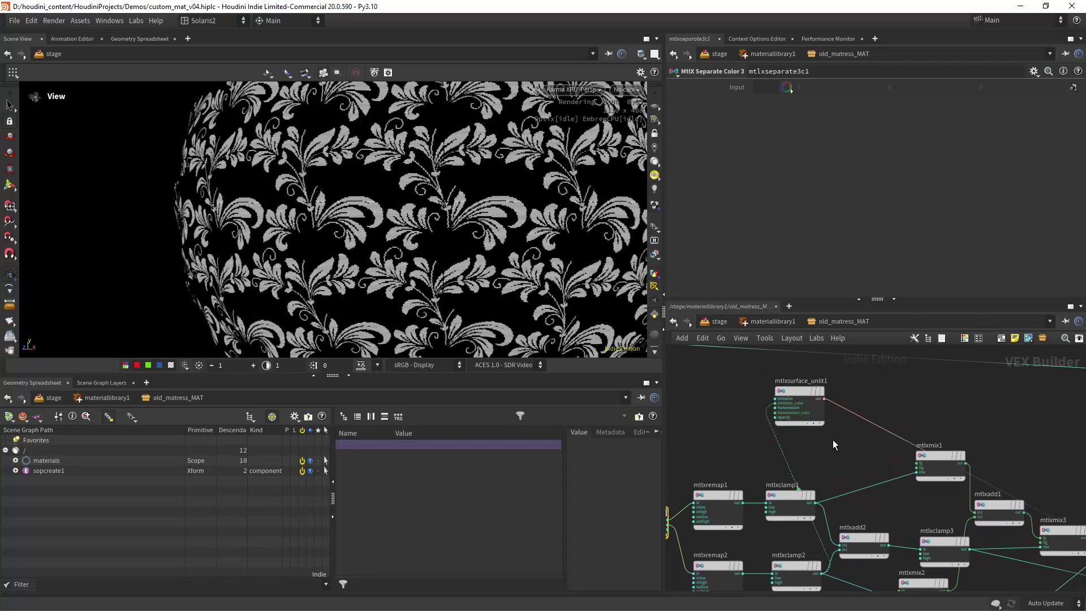
{"action": "scroll", "coordinate": [833, 436], "scroll_direction": "down", "scroll_amount": 3}
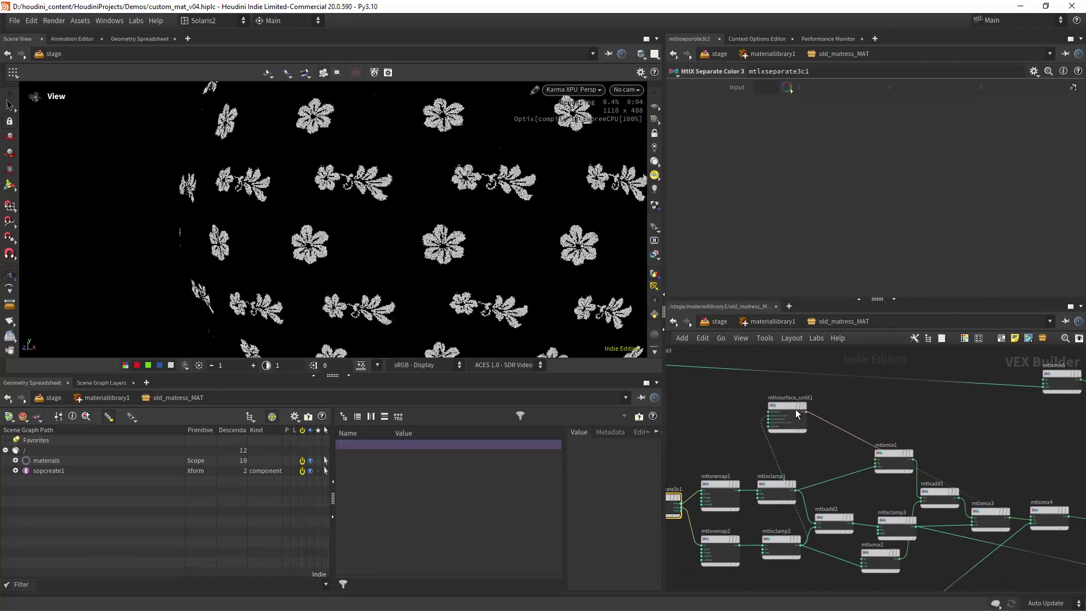
- Move mtlxsurface_unlit1 clear of mtlxmix1 and wire mtlxmix1's output into its emission color to preview the colored leaves
{"action": "left_click_drag", "start_coordinate": [806, 410], "coordinate": [961, 424]}
{"action": "scroll", "coordinate": [911, 465], "scroll_direction": "up", "scroll_amount": 3}
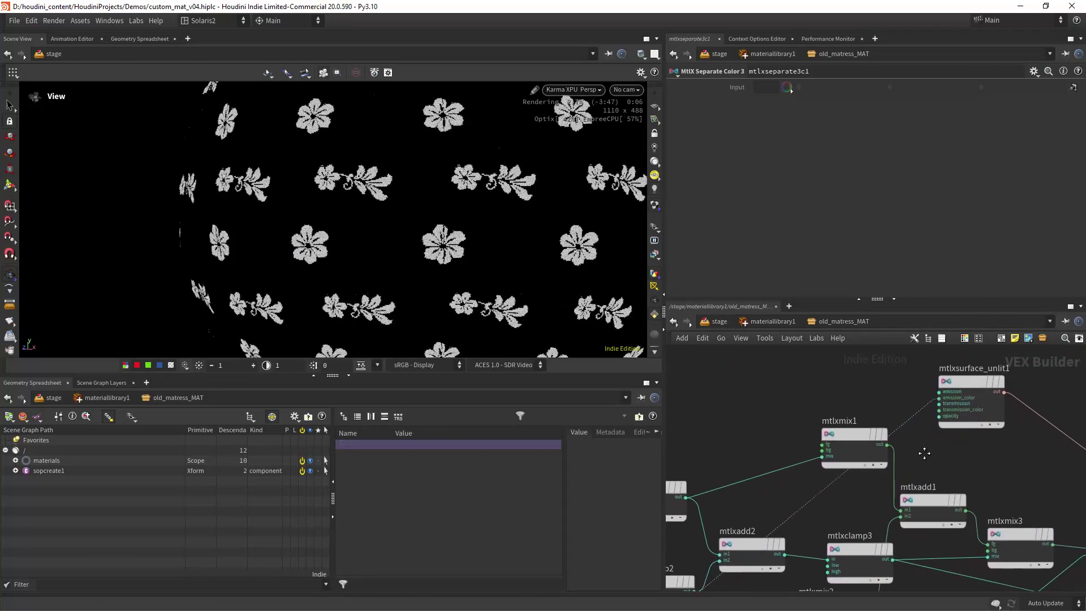
{"action": "middle_click_drag", "start_coordinate": [911, 465], "coordinate": [883, 483]}
{"action": "left_click_drag", "start_coordinate": [820, 457], "coordinate": [786, 439]}
{"action": "left_click", "coordinate": [785, 440]}
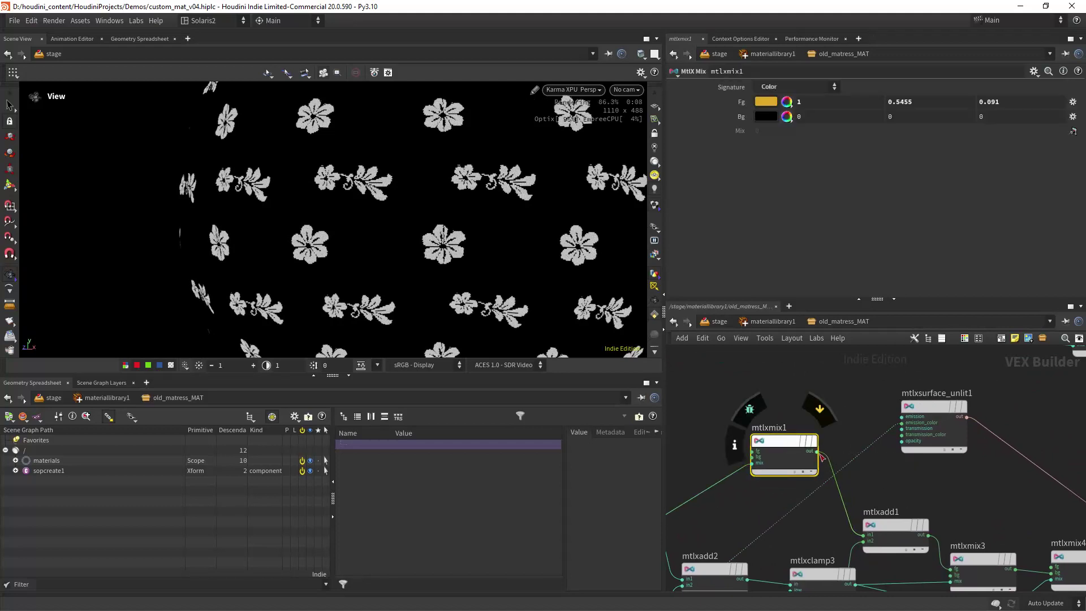
{"action": "left_click", "coordinate": [817, 452]}
{"action": "left_click", "coordinate": [901, 423]}
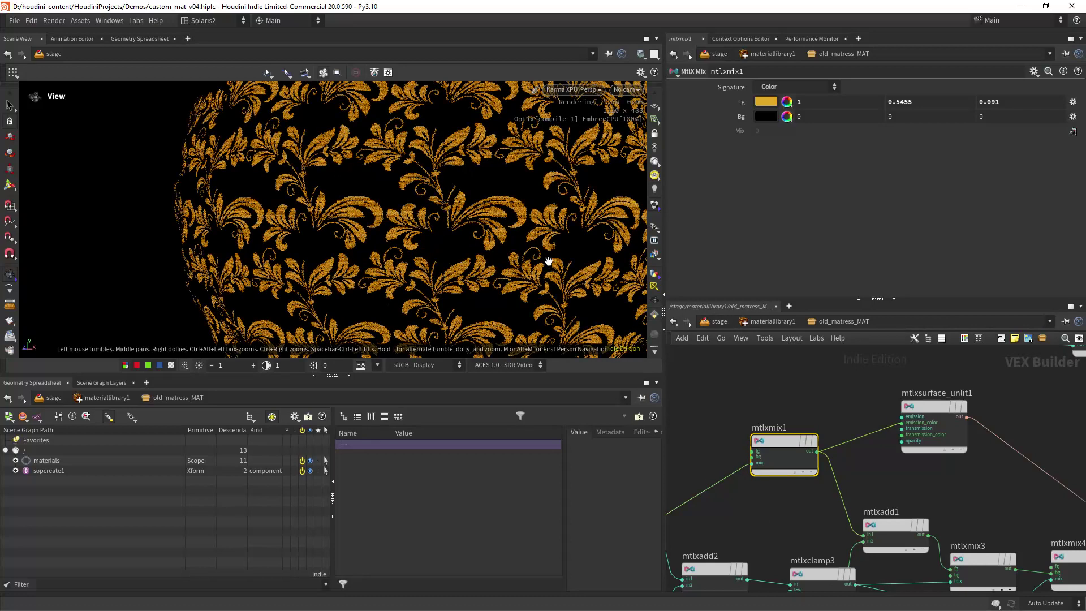
- Wire mtlxmix2's output into mtlxsurface_unlit1's emission color to preview the colored flowers
{"action": "scroll", "coordinate": [884, 463], "scroll_direction": "down", "scroll_amount": 2}
{"action": "middle_click_drag", "start_coordinate": [880, 473], "coordinate": [827, 464]}
{"action": "left_click", "coordinate": [801, 496]}
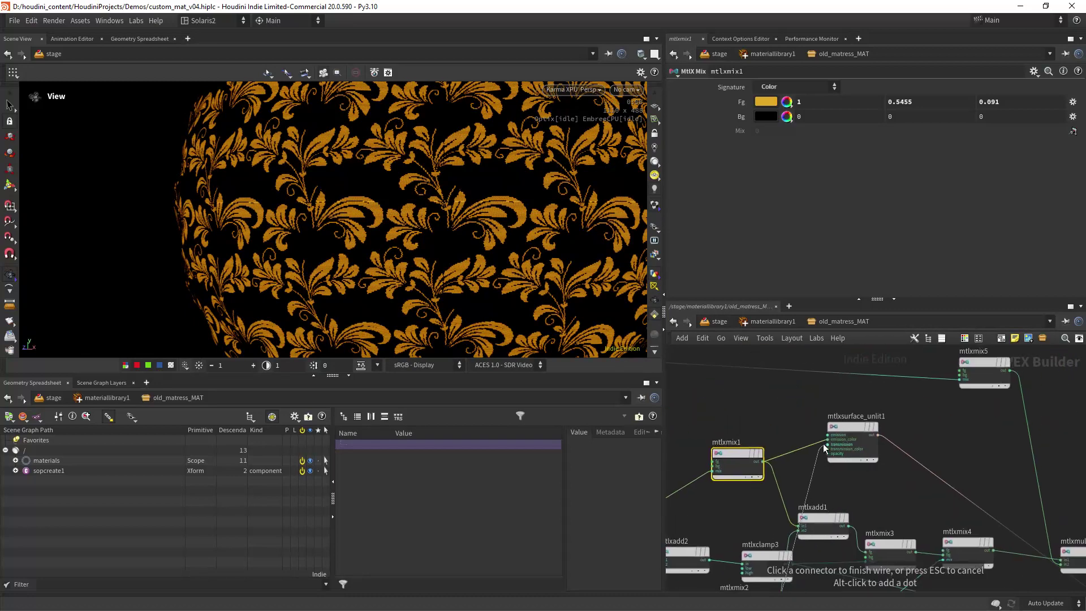
{"action": "left_click", "coordinate": [828, 435]}
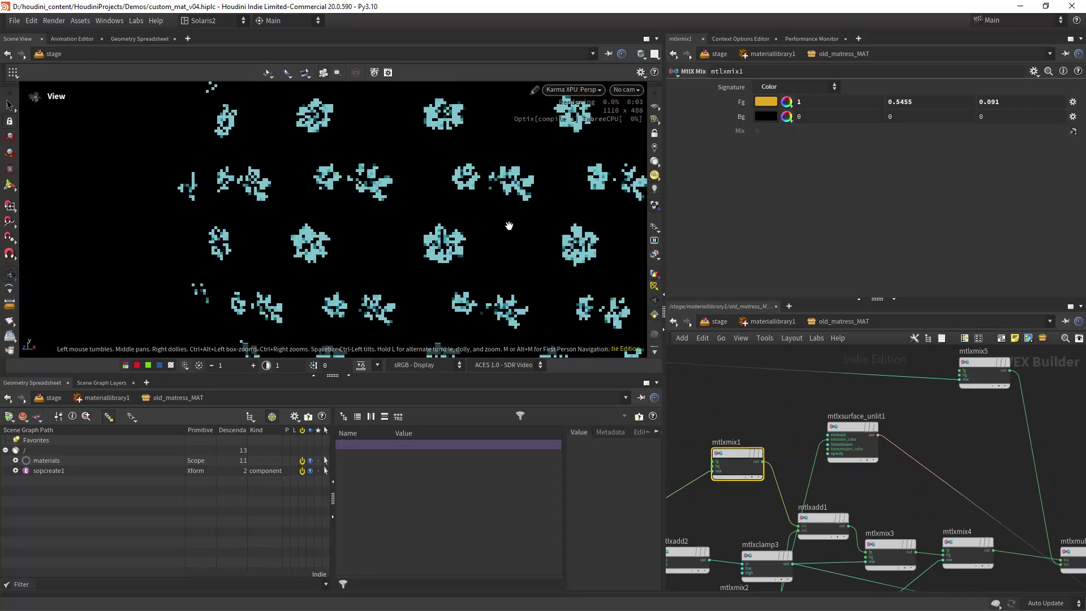
- Wire mtlxmix3's output into mtlxsurface_unlit1's emission color and check the combined leaf, flower and background colors on the sphere
{"action": "middle_click_drag", "start_coordinate": [866, 485], "coordinate": [897, 406]}
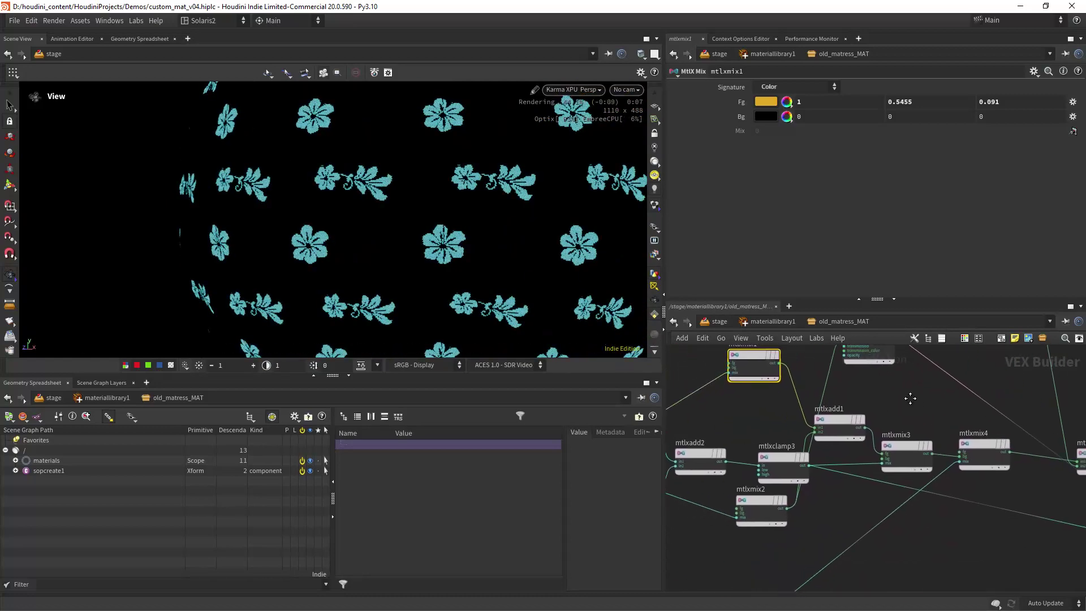
{"action": "middle_click_drag", "start_coordinate": [907, 398], "coordinate": [854, 492]}
{"action": "left_click", "coordinate": [852, 480]}
{"action": "left_click", "coordinate": [814, 445]}
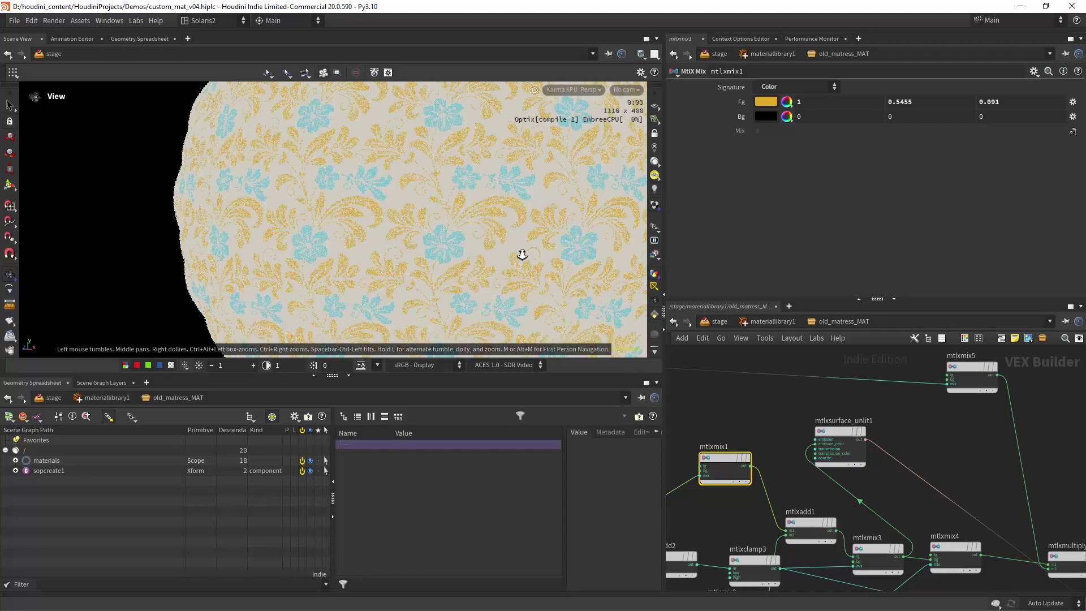
{"action": "scroll", "coordinate": [507, 263], "scroll_direction": "down", "scroll_amount": 3}
{"action": "scroll", "coordinate": [519, 253], "scroll_direction": "down", "scroll_amount": 2}
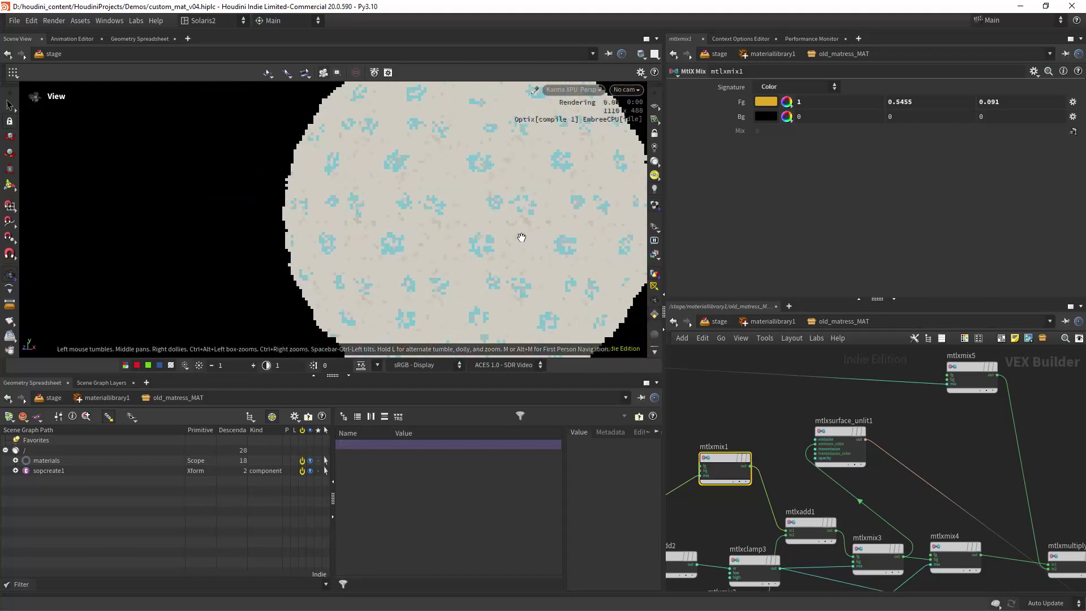
{"action": "scroll", "coordinate": [538, 206], "scroll_direction": "up", "scroll_amount": 3}
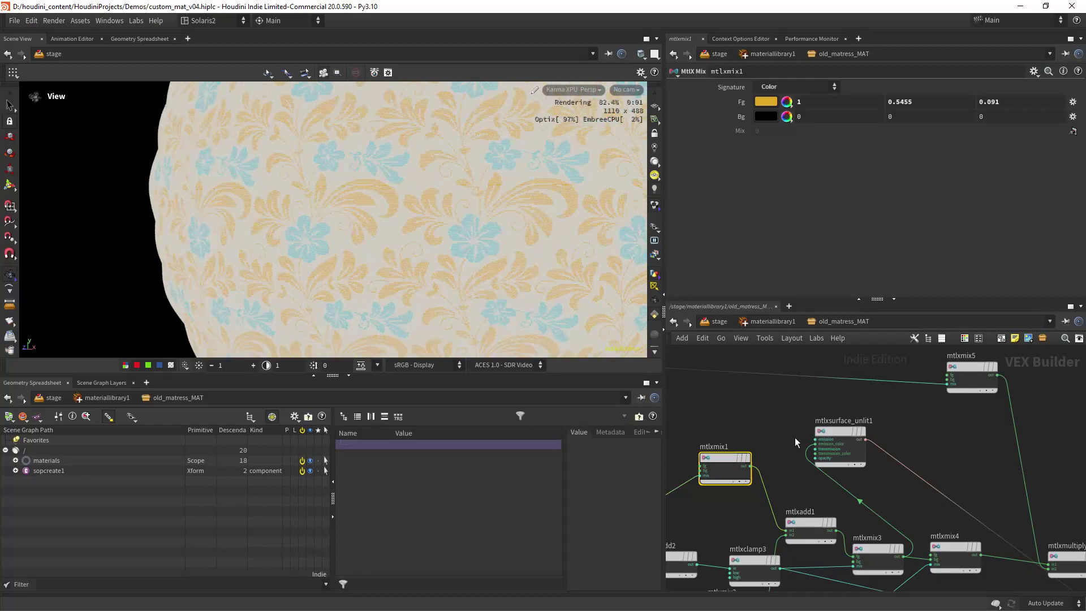
- Show mtlxmix3's background color settings and wire mtlxclamp3's output into mtlxsurface_unlit1's emission color to preview the combined mask
{"action": "middle_click_drag", "start_coordinate": [855, 511], "coordinate": [821, 453]}
{"action": "left_click", "coordinate": [833, 495]}
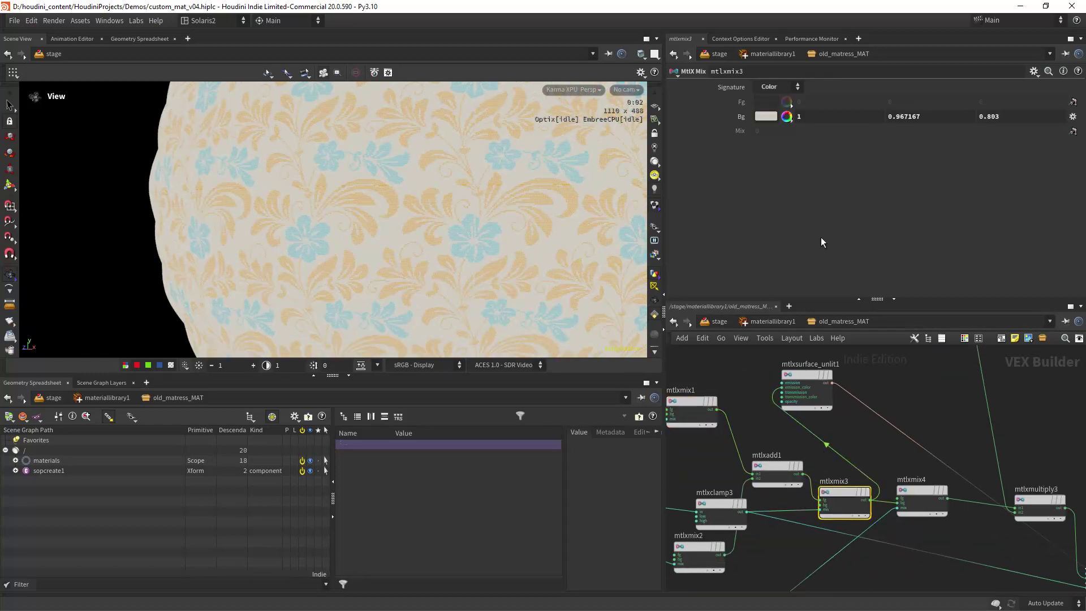
{"action": "mouse_move", "coordinate": [759, 425]}
{"action": "middle_mouse_down"}
{"action": "mouse_move", "coordinate": [837, 348]}
{"action": "mouse_move", "coordinate": [744, 435]}
{"action": "middle_mouse_up"}
{"action": "scroll", "coordinate": [772, 408], "scroll_direction": "up", "scroll_amount": 1}
{"action": "mouse_move", "coordinate": [799, 390]}
{"action": "middle_mouse_down"}
{"action": "mouse_move", "coordinate": [789, 413]}
{"action": "mouse_move", "coordinate": [798, 389]}
{"action": "middle_mouse_up"}
{"action": "scroll", "coordinate": [792, 423], "scroll_direction": "up", "scroll_amount": 1}
{"action": "left_click_drag", "start_coordinate": [748, 486], "coordinate": [734, 479]}
{"action": "left_click", "coordinate": [769, 482]}
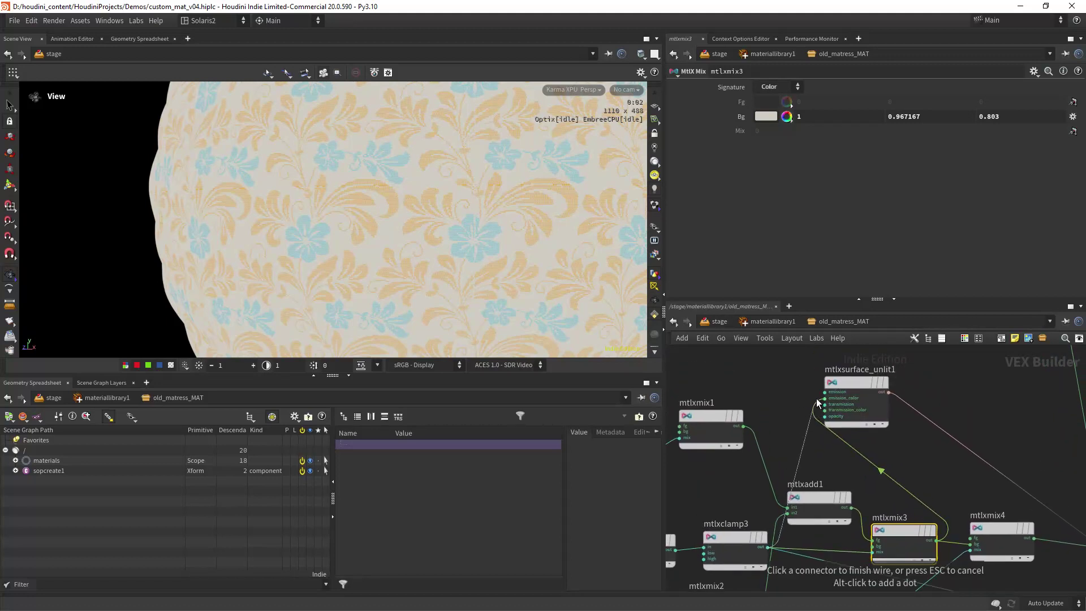
{"action": "key", "text": "Escape"}
- Move mtlxsurface_unlit1 above mtlxmix4, wire mtlxmix4's output into its emission color, and inspect the dashed stitch lines up close
{"action": "scroll", "coordinate": [806, 451], "scroll_direction": "down", "scroll_amount": 4}
{"action": "middle_click_drag", "start_coordinate": [806, 451], "coordinate": [903, 428]}
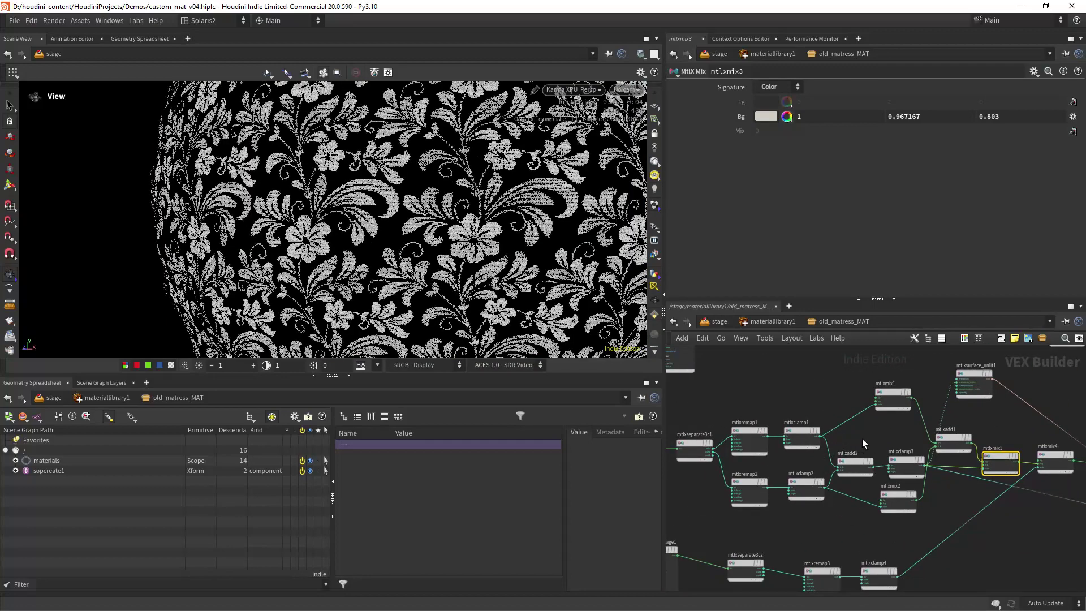
{"action": "middle_click_drag", "start_coordinate": [908, 429], "coordinate": [794, 443]}
{"action": "scroll", "coordinate": [882, 444], "scroll_direction": "up", "scroll_amount": 3}
{"action": "middle_click_drag", "start_coordinate": [884, 444], "coordinate": [803, 462]}
{"action": "left_click_drag", "start_coordinate": [787, 395], "coordinate": [913, 411]}
{"action": "middle_click_drag", "start_coordinate": [911, 468], "coordinate": [843, 447]}
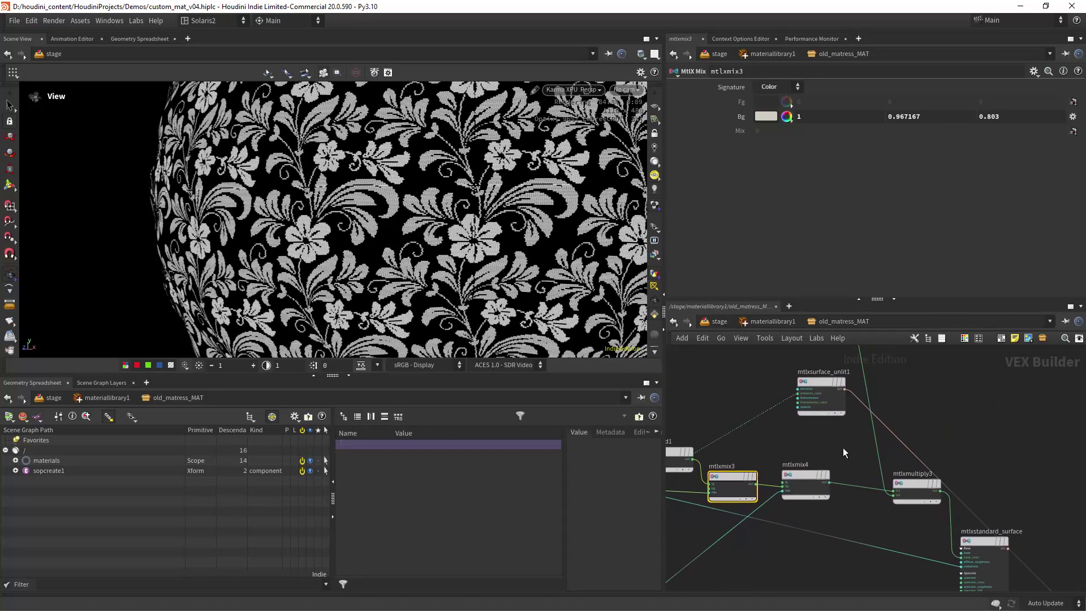
{"action": "left_click", "coordinate": [829, 482]}
{"action": "left_click", "coordinate": [799, 396]}
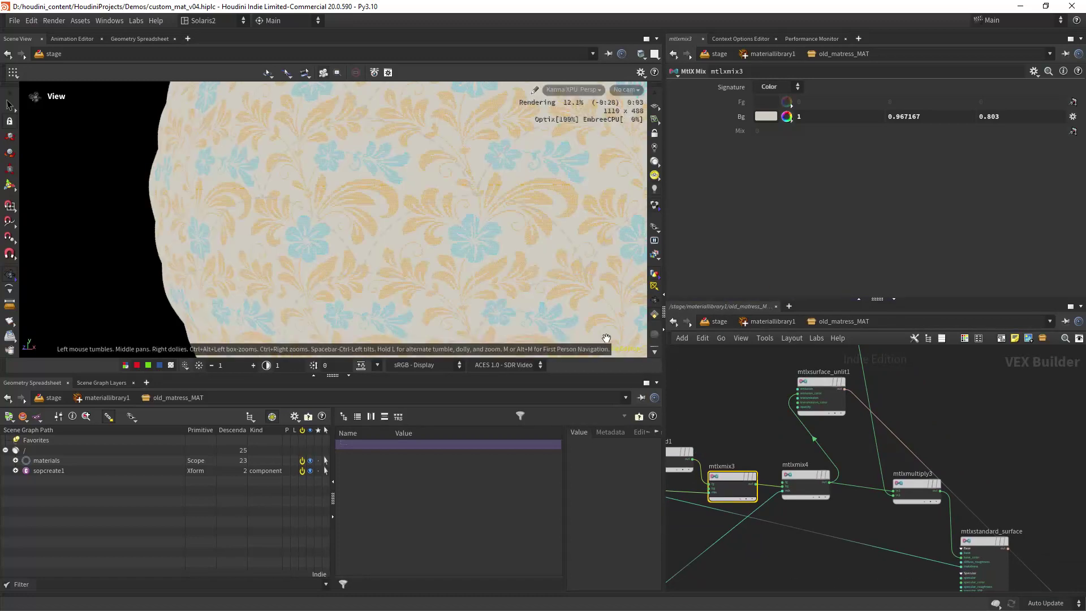
{"action": "scroll", "coordinate": [376, 258], "scroll_direction": "up", "scroll_amount": 10}
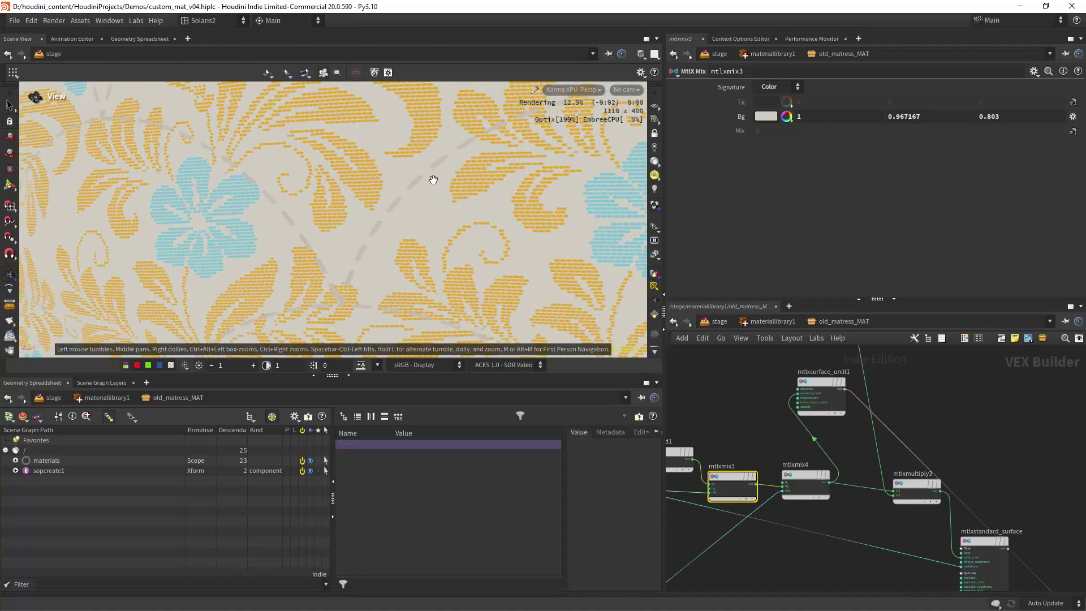
- Select mtlxtiledimage1 to show the file and tiling settings of the texture feeding the stitch mask
{"action": "scroll", "coordinate": [693, 484], "scroll_direction": "down", "scroll_amount": 8}
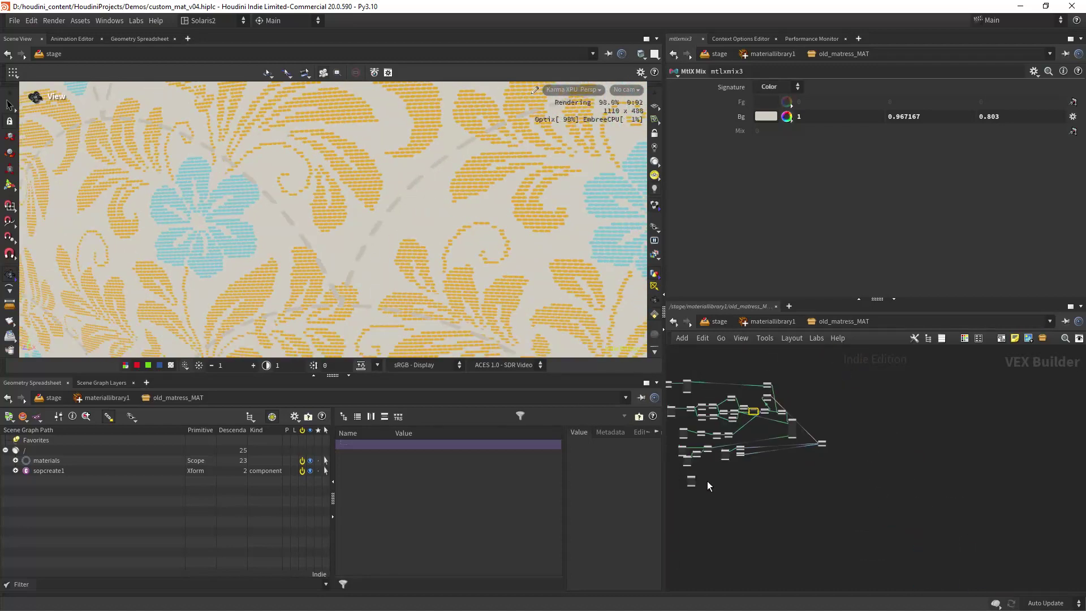
{"action": "scroll", "coordinate": [707, 481], "scroll_direction": "up", "scroll_amount": 10}
{"action": "left_click", "coordinate": [800, 405]}
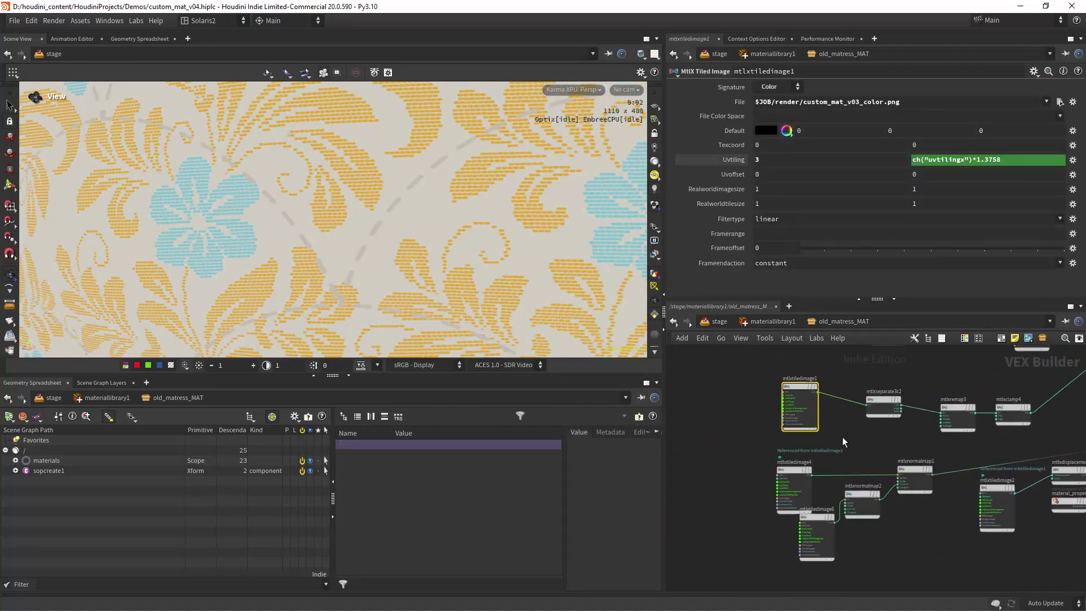
- Move mtlxsurface_unlit1 near mtlxmultiply3 and wire mtlxmultiply3's output into its emission color to preview the final base color
{"action": "scroll", "coordinate": [845, 431], "scroll_direction": "down", "scroll_amount": 2}
{"action": "middle_click_drag", "start_coordinate": [948, 399], "coordinate": [817, 422]}
{"action": "middle_click_drag", "start_coordinate": [991, 393], "coordinate": [887, 454]}
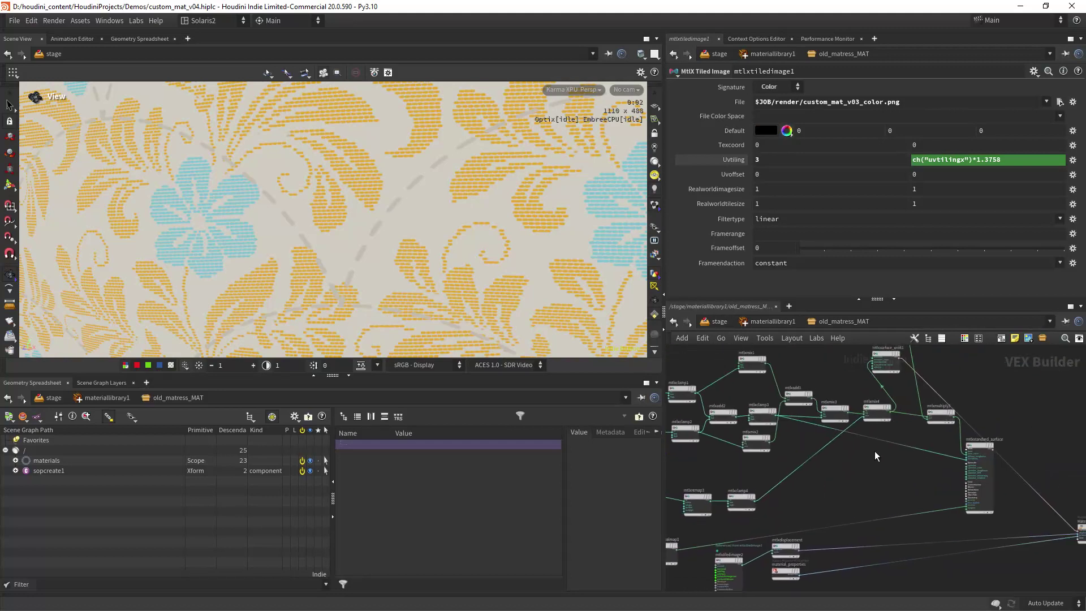
{"action": "middle_click_drag", "start_coordinate": [871, 368], "coordinate": [761, 427]}
{"action": "scroll", "coordinate": [750, 446], "scroll_direction": "up", "scroll_amount": 3}
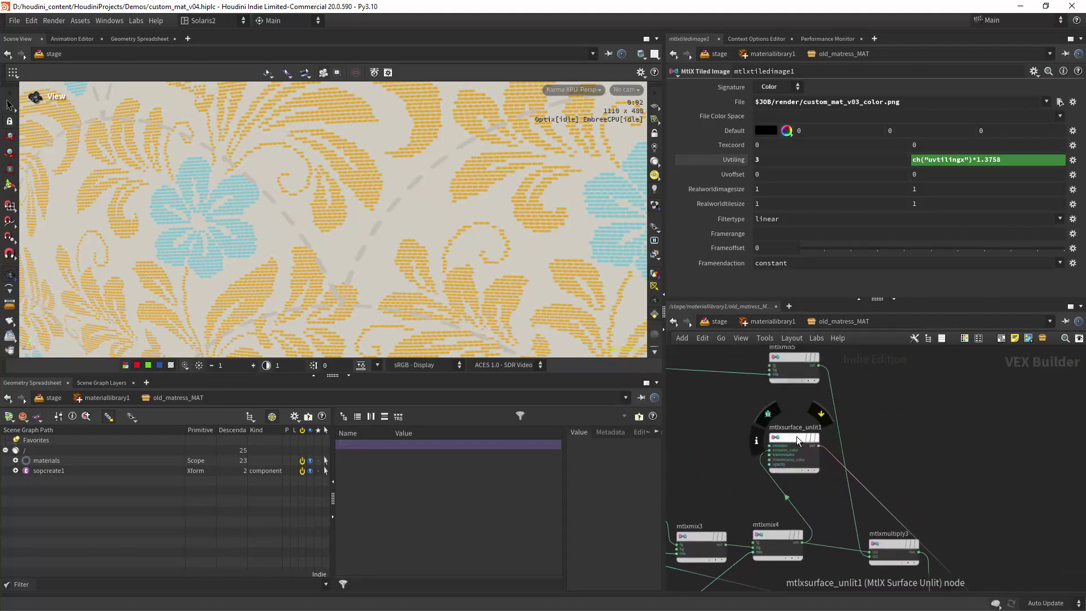
{"action": "left_click_drag", "start_coordinate": [800, 440], "coordinate": [961, 452]}
{"action": "middle_click_drag", "start_coordinate": [944, 519], "coordinate": [825, 458]}
{"action": "scroll", "coordinate": [824, 458], "scroll_direction": "up", "scroll_amount": 3}
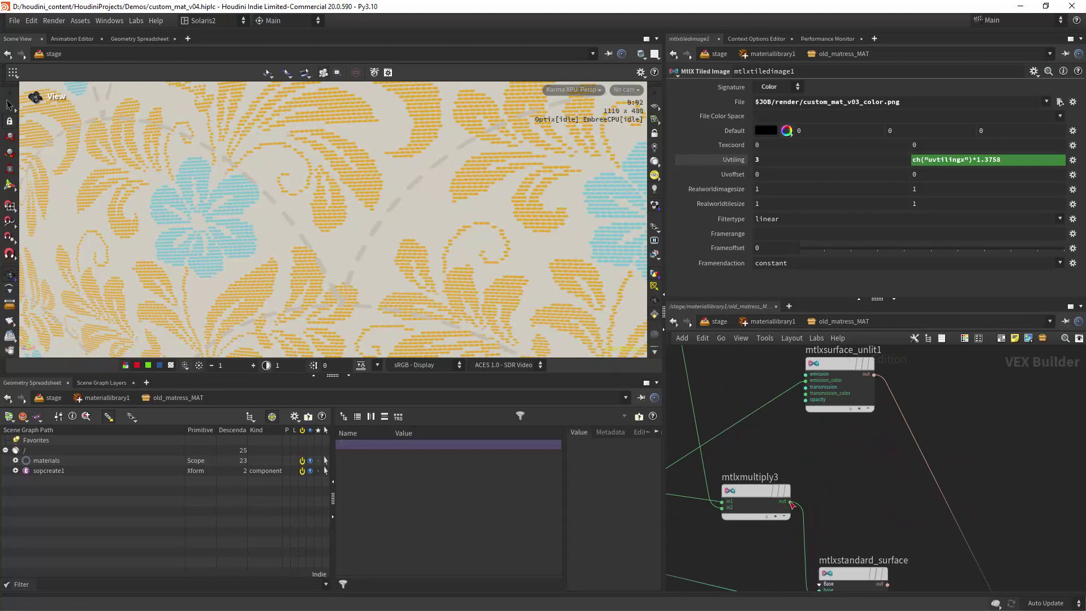
{"action": "left_click", "coordinate": [791, 502]}
{"action": "left_click", "coordinate": [806, 380]}
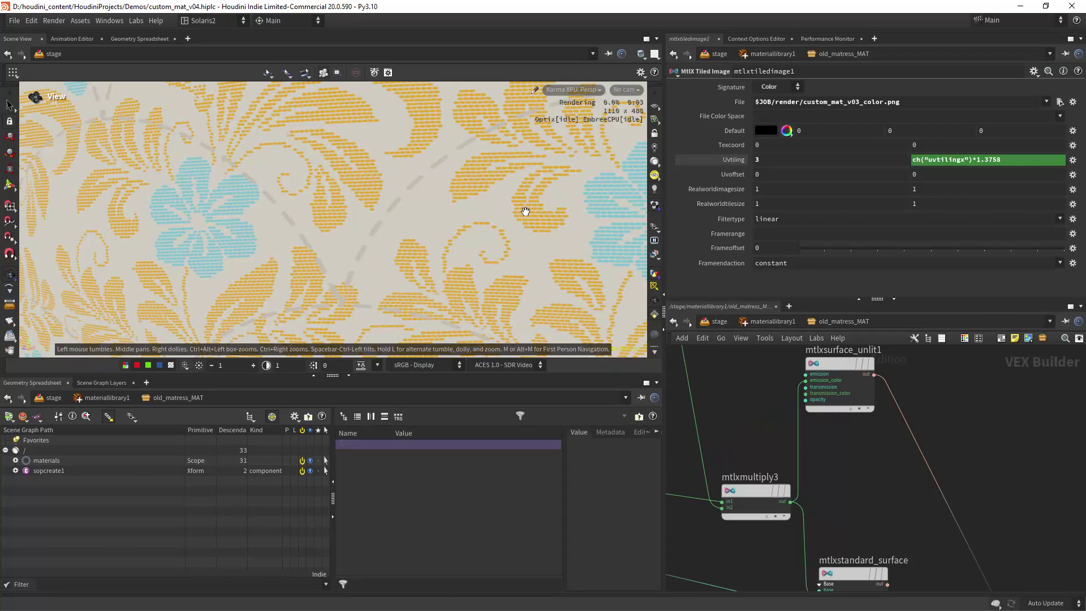
- Examine the dirt-stained floral fabric color on the rendered sphere from near and far
{"action": "scroll", "coordinate": [473, 210], "scroll_direction": "down", "scroll_amount": 4}
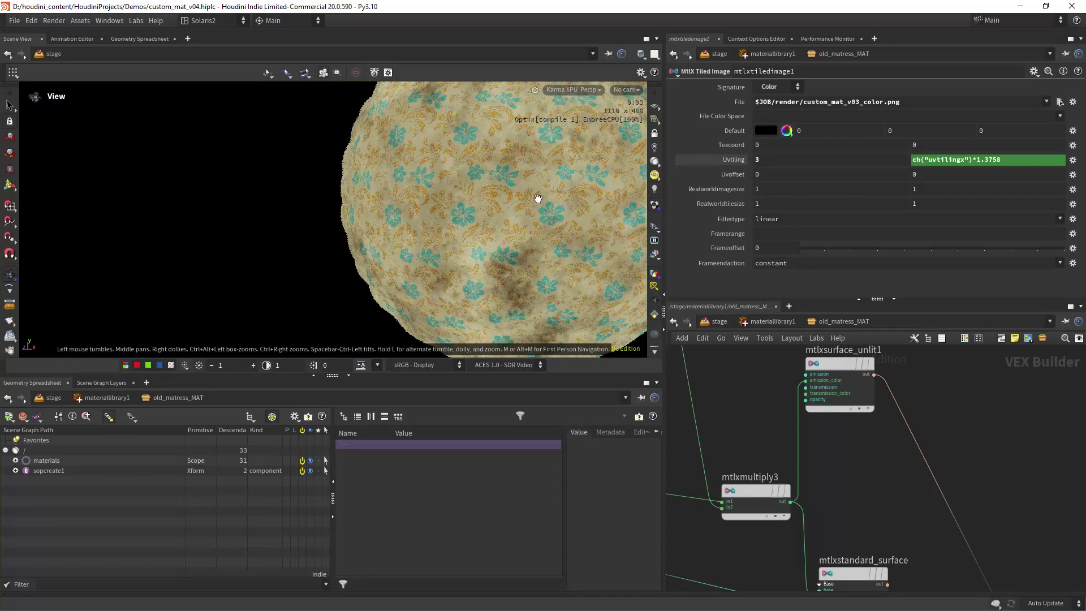
{"action": "scroll", "coordinate": [534, 201], "scroll_direction": "up", "scroll_amount": 2}
{"action": "scroll", "coordinate": [436, 214], "scroll_direction": "up", "scroll_amount": 3}
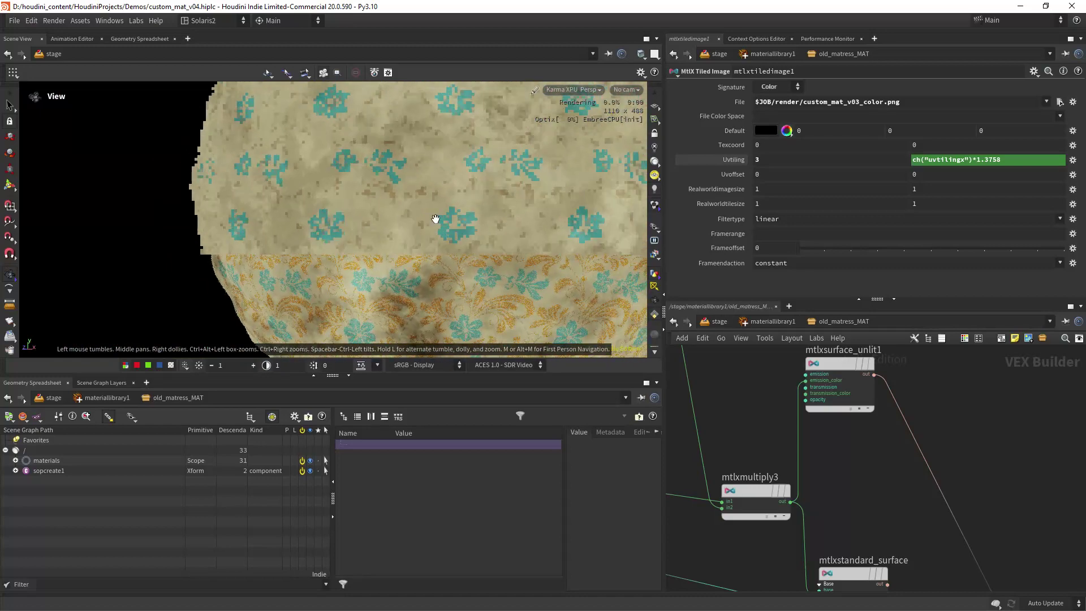
{"action": "scroll", "coordinate": [500, 222], "scroll_direction": "down", "scroll_amount": 3}
{"action": "scroll", "coordinate": [499, 208], "scroll_direction": "up", "scroll_amount": 2}
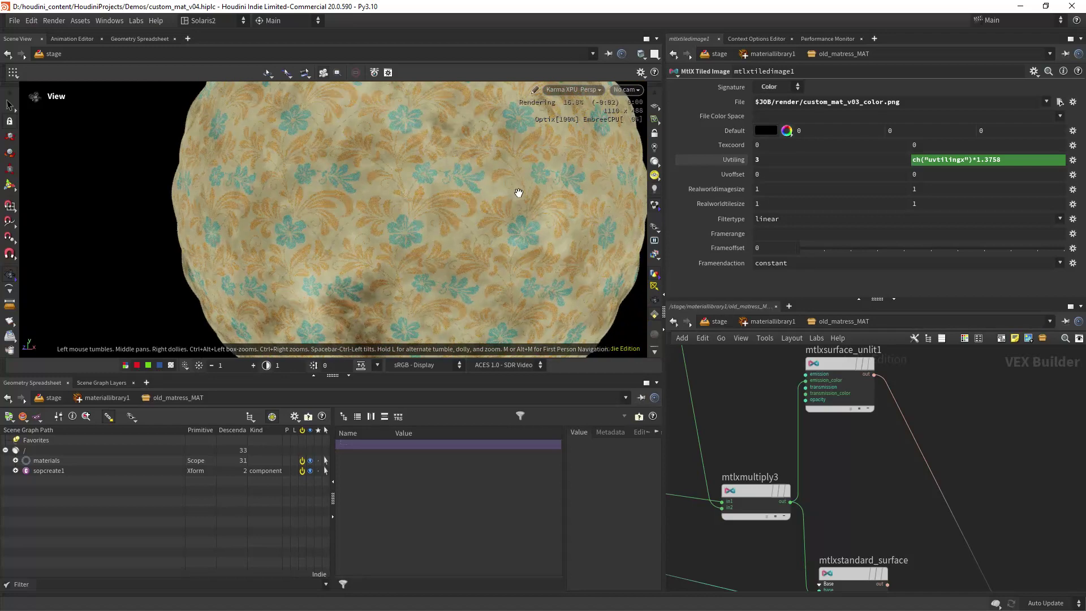
- Wire mtlxstandard_surface's output into the surface input of Material_Outputs_and_AOVs to render the full fabric material
{"action": "scroll", "coordinate": [810, 460], "scroll_direction": "down", "scroll_amount": 6}
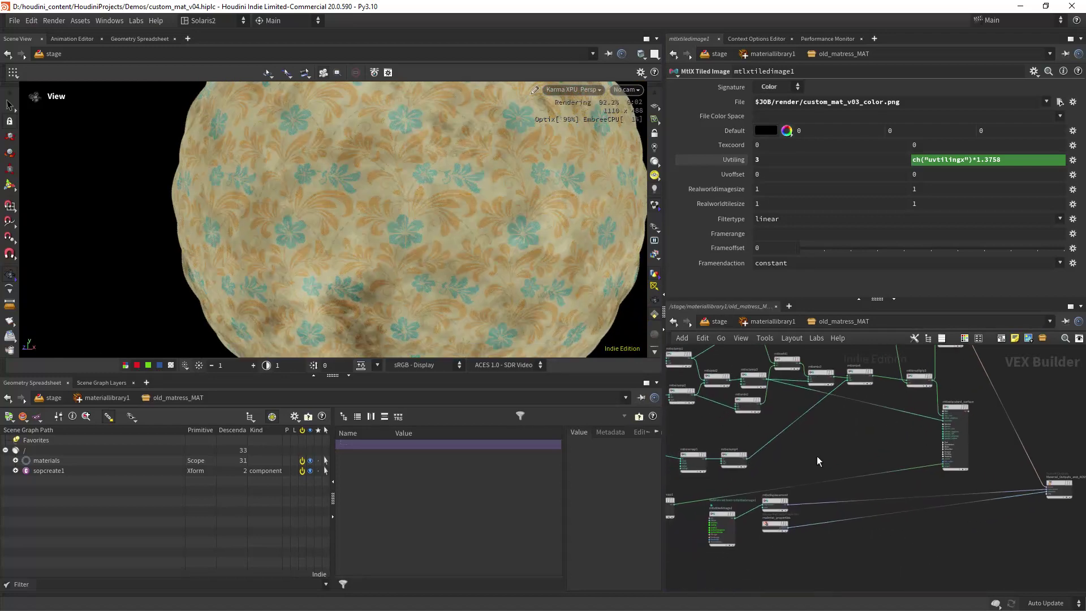
{"action": "middle_click_drag", "start_coordinate": [753, 465], "coordinate": [866, 440]}
{"action": "middle_click_drag", "start_coordinate": [1079, 421], "coordinate": [821, 459]}
{"action": "scroll", "coordinate": [865, 445], "scroll_direction": "up", "scroll_amount": 6}
{"action": "left_click", "coordinate": [778, 429]}
{"action": "left_click", "coordinate": [888, 492]}
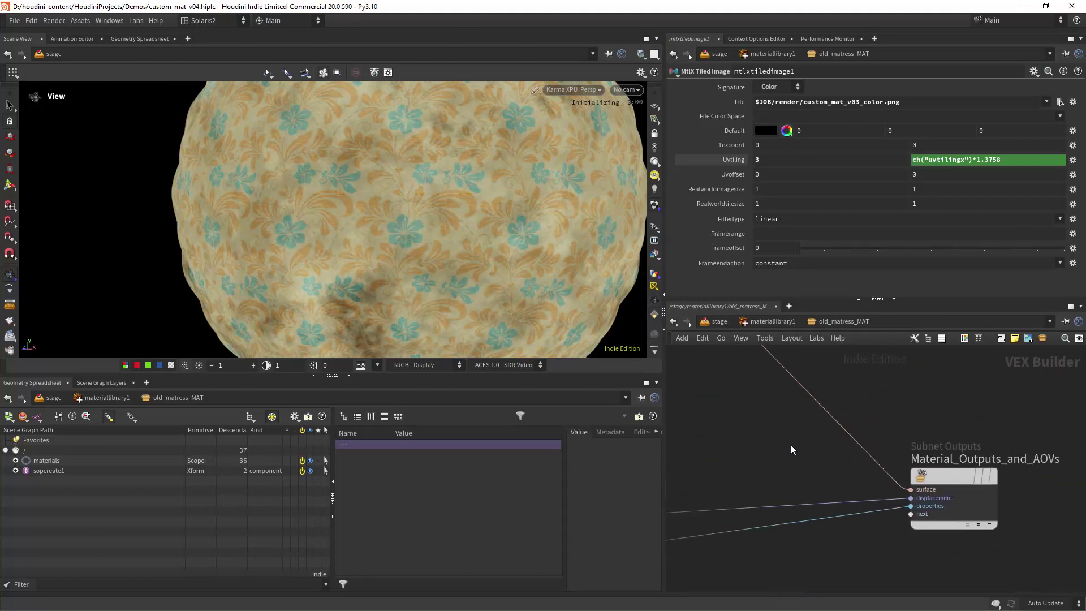
- Find the normal map nodes and select mtlxtiledimage4 to show its normal texture file and tiling references
{"action": "scroll", "coordinate": [802, 451], "scroll_direction": "down", "scroll_amount": 5}
{"action": "middle_click_drag", "start_coordinate": [755, 441], "coordinate": [880, 482]}
{"action": "scroll", "coordinate": [922, 386], "scroll_direction": "down", "scroll_amount": 3}
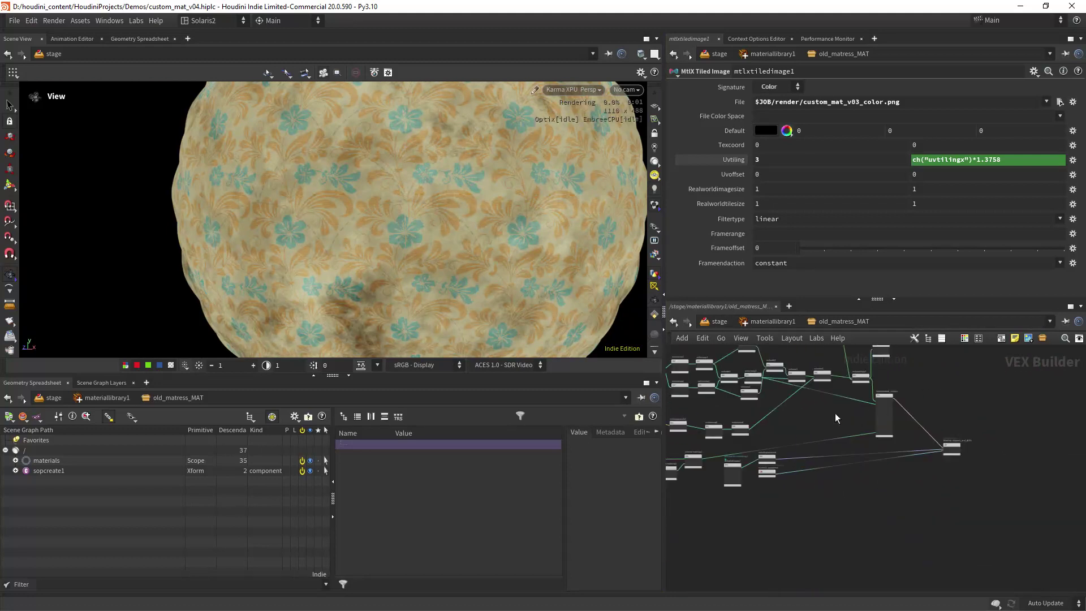
{"action": "scroll", "coordinate": [856, 425], "scroll_direction": "down", "scroll_amount": 2}
{"action": "scroll", "coordinate": [859, 423], "scroll_direction": "up", "scroll_amount": 3}
{"action": "scroll", "coordinate": [837, 477], "scroll_direction": "up", "scroll_amount": 2}
{"action": "scroll", "coordinate": [807, 475], "scroll_direction": "up", "scroll_amount": 2}
{"action": "scroll", "coordinate": [820, 460], "scroll_direction": "up", "scroll_amount": 3}
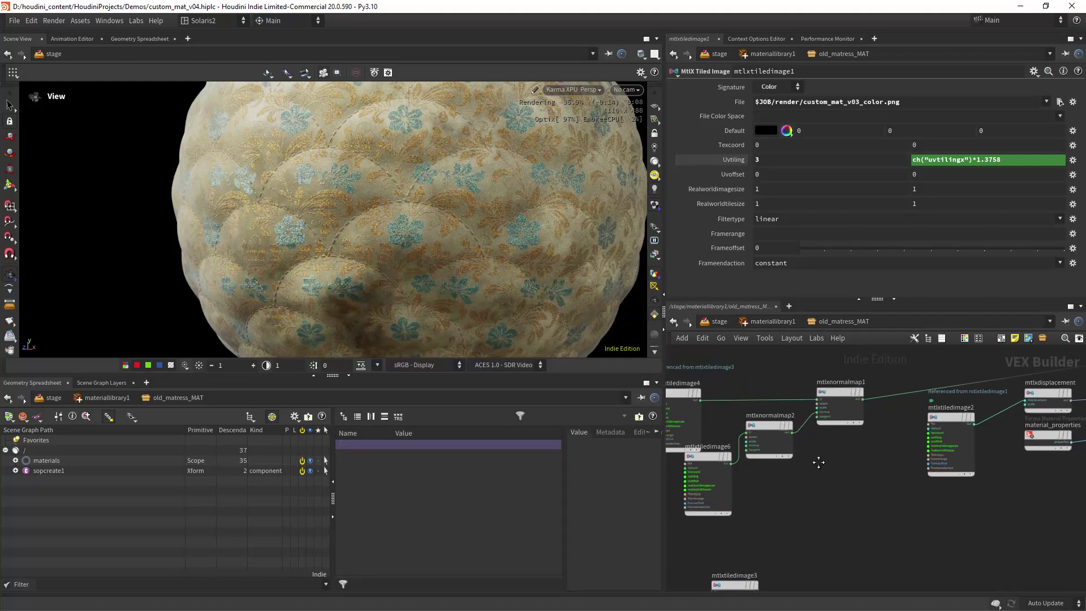
{"action": "right_click_drag", "start_coordinate": [838, 470], "coordinate": [848, 486]}
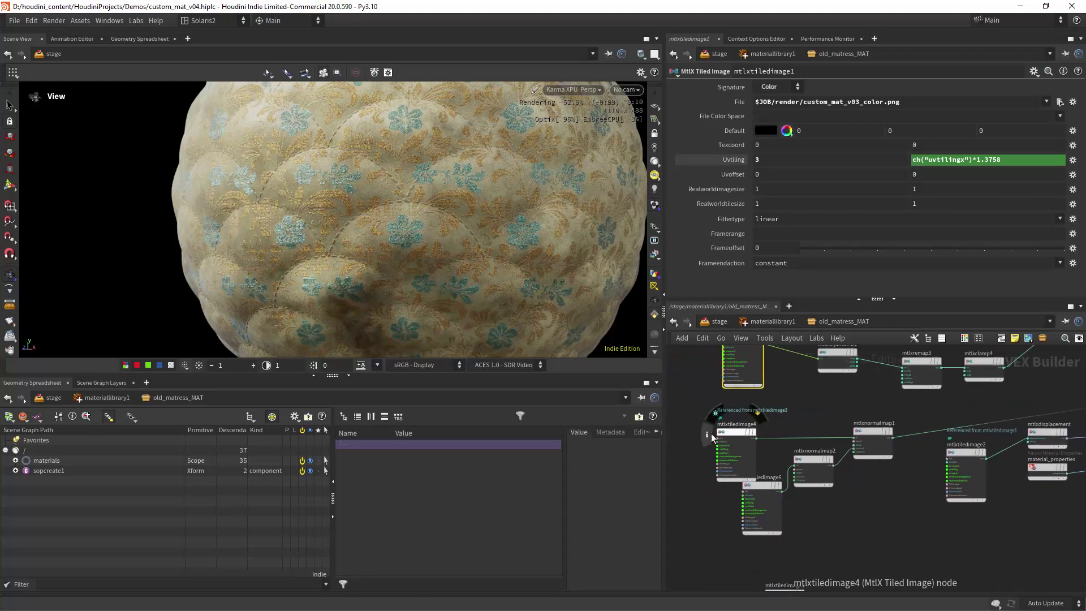
{"action": "scroll", "coordinate": [711, 434], "scroll_direction": "up", "scroll_amount": 2}
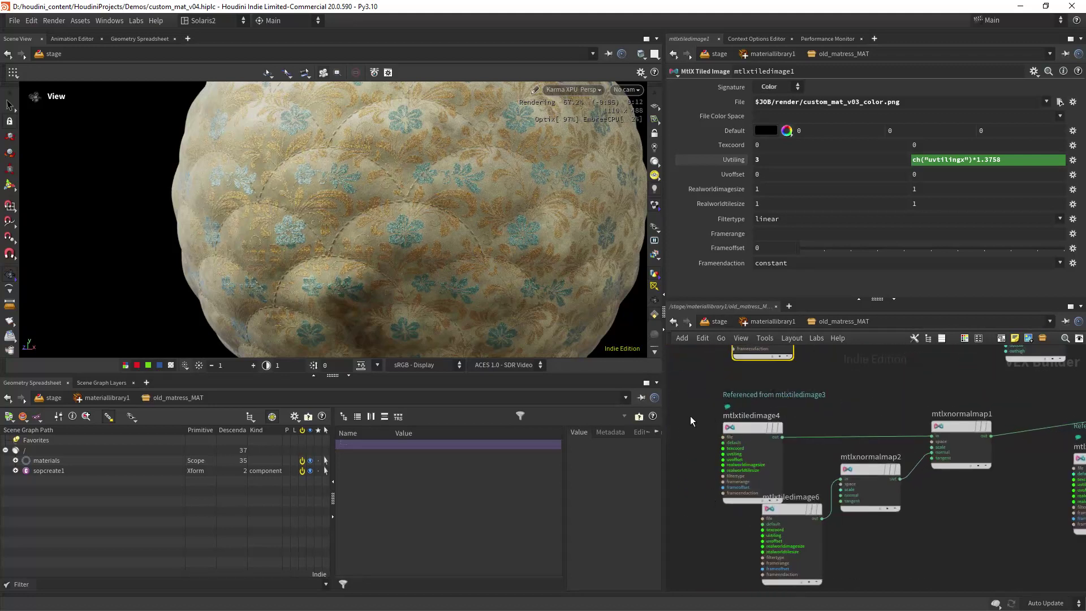
{"action": "left_click_drag", "start_coordinate": [750, 433], "coordinate": [752, 419]}
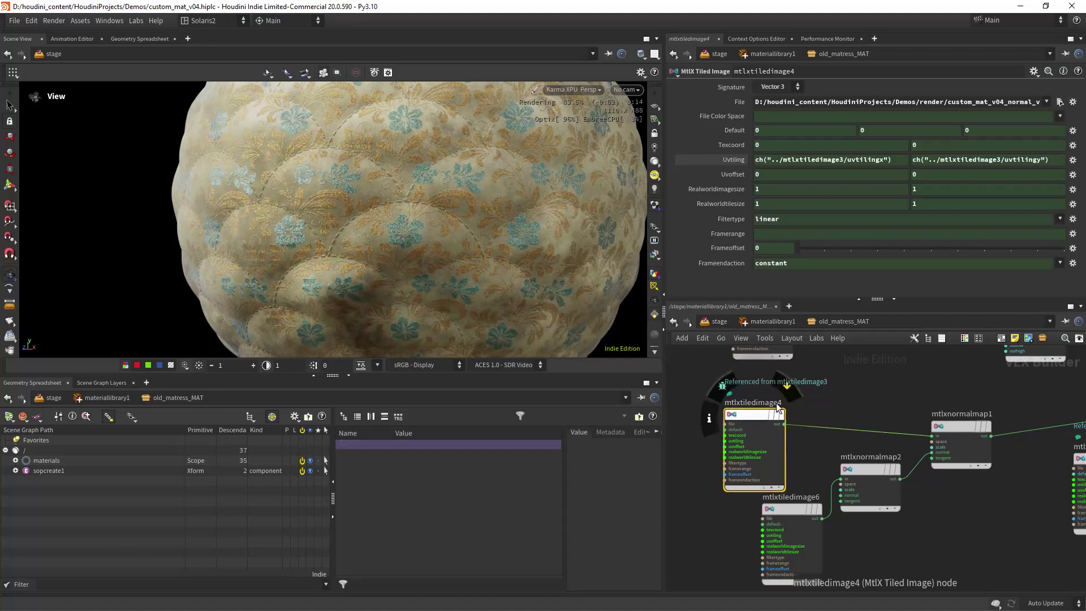
- Spread out mtlxtiledimage4, mtlxtiledimage6, mtlxnormalmap2 and mtlxnormalmap1 so the normal map chain is easier to read
{"action": "scroll", "coordinate": [813, 441], "scroll_direction": "down", "scroll_amount": 3}
{"action": "middle_click_drag", "start_coordinate": [884, 423], "coordinate": [797, 418]}
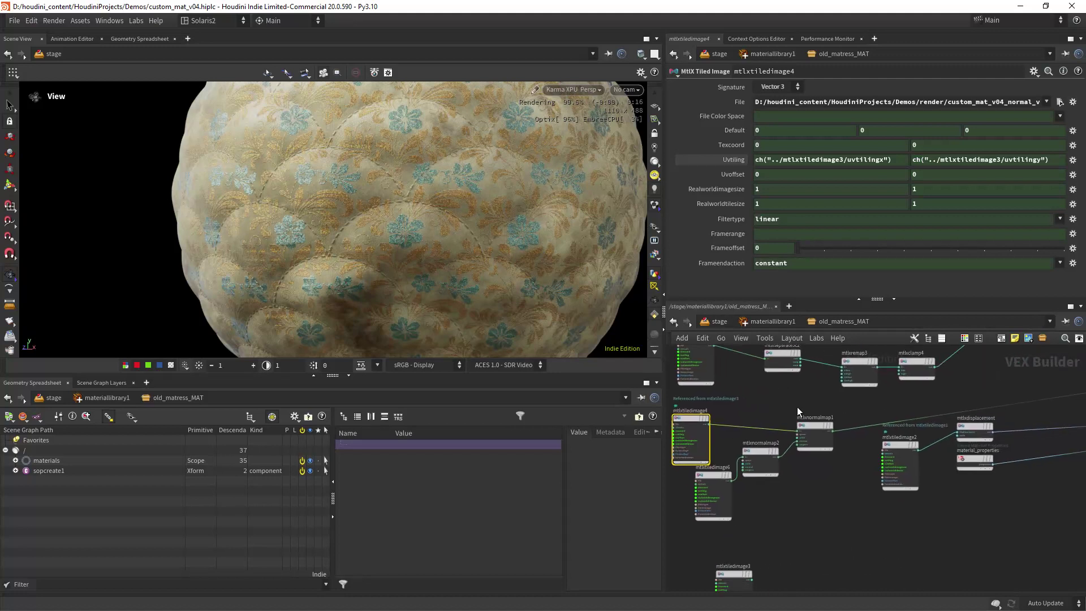
{"action": "scroll", "coordinate": [762, 493], "scroll_direction": "up", "scroll_amount": 3}
{"action": "middle_click_drag", "start_coordinate": [824, 453], "coordinate": [889, 513]}
{"action": "scroll", "coordinate": [885, 519], "scroll_direction": "down", "scroll_amount": 2}
{"action": "scroll", "coordinate": [881, 491], "scroll_direction": "up", "scroll_amount": 2}
{"action": "scroll", "coordinate": [861, 503], "scroll_direction": "up", "scroll_amount": 2}
{"action": "left_click_drag", "start_coordinate": [687, 380], "coordinate": [708, 385]}
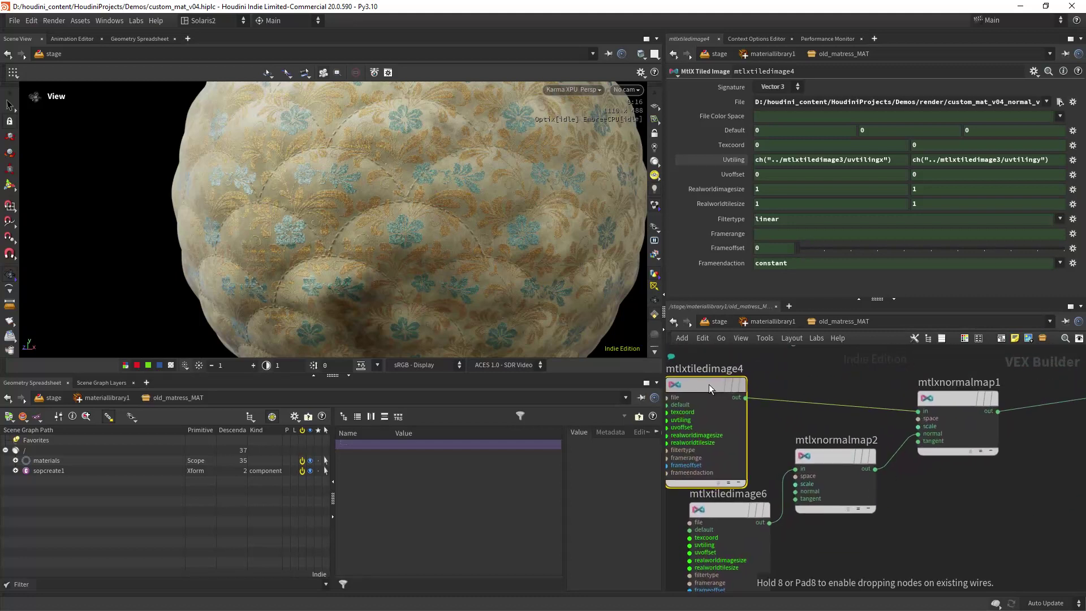
{"action": "left_click_drag", "start_coordinate": [832, 456], "coordinate": [856, 483]}
{"action": "left_click_drag", "start_coordinate": [738, 512], "coordinate": [741, 539]}
{"action": "left_click_drag", "start_coordinate": [694, 385], "coordinate": [711, 399]}
{"action": "left_click_drag", "start_coordinate": [940, 399], "coordinate": [955, 405]}
- Examine the settings of mtlxnormalmap2 and mtlxtiledimage6, which feed mtlxnormalmap1's normal input
{"action": "left_click", "coordinate": [853, 483]}
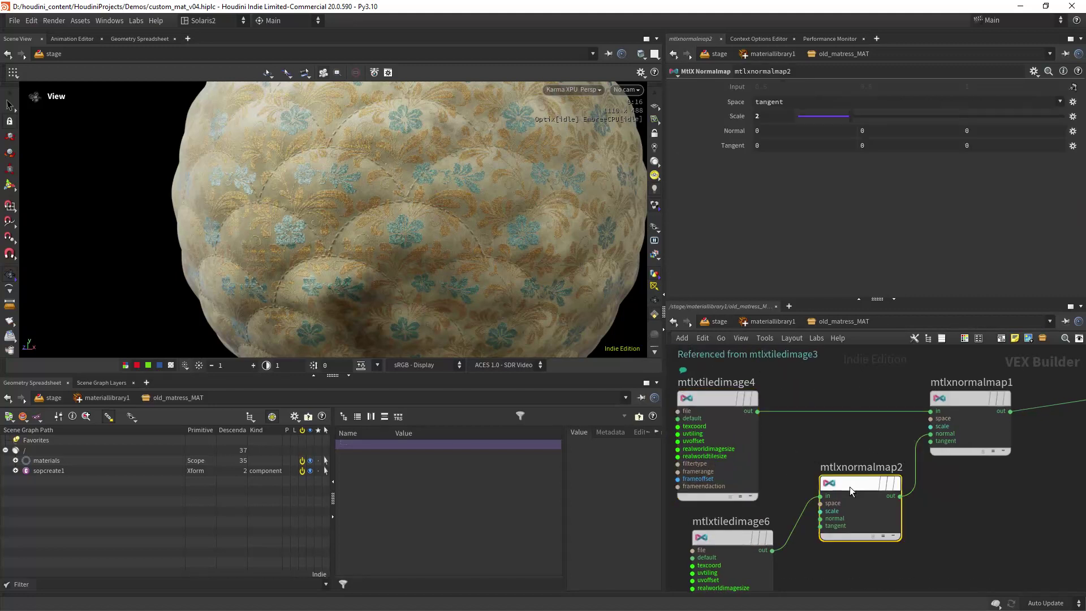
{"action": "left_click", "coordinate": [734, 538]}
{"action": "left_click", "coordinate": [859, 483]}
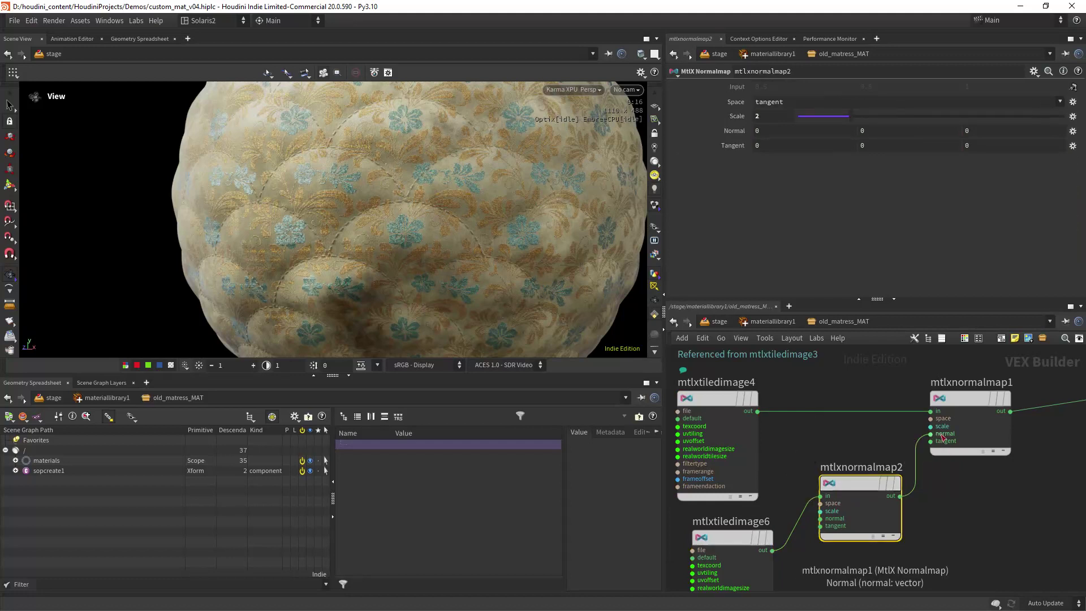
- Inspect the stitched fabric's normal detail on the rendered sphere up close and from farther away
{"action": "scroll", "coordinate": [1002, 505], "scroll_direction": "down", "scroll_amount": 3}
{"action": "mouse_move", "coordinate": [1007, 506]}
{"action": "middle_mouse_down"}
{"action": "mouse_move", "coordinate": [819, 514]}
{"action": "mouse_move", "coordinate": [721, 505]}
{"action": "middle_mouse_up"}
{"action": "mouse_move", "coordinate": [936, 442]}
{"action": "middle_mouse_down"}
{"action": "mouse_move", "coordinate": [892, 441]}
{"action": "mouse_move", "coordinate": [809, 474]}
{"action": "middle_mouse_up"}
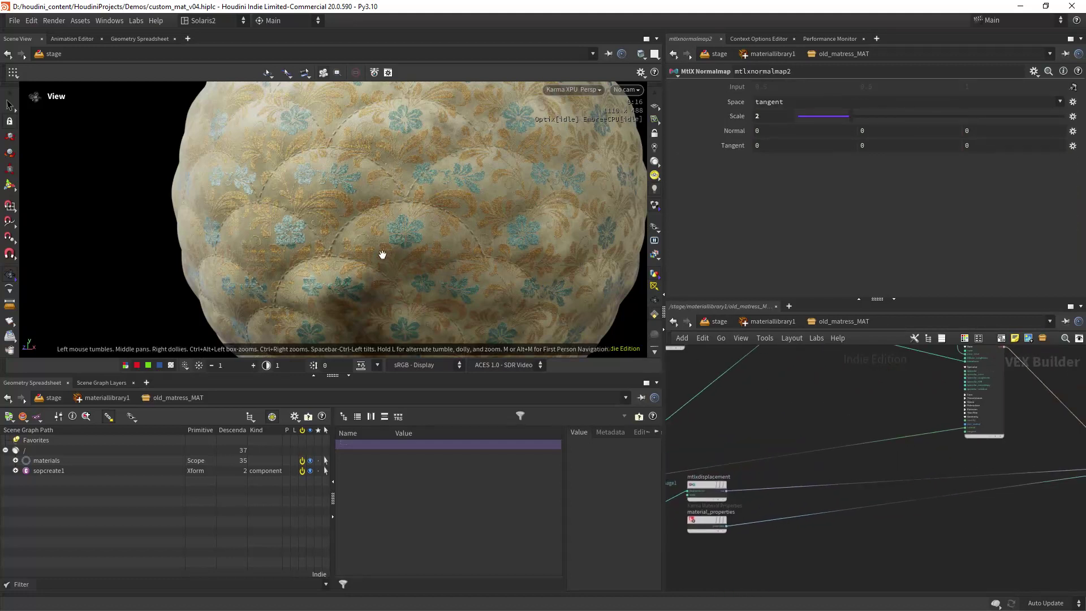
{"action": "scroll", "coordinate": [375, 249], "scroll_direction": "up", "scroll_amount": 6}
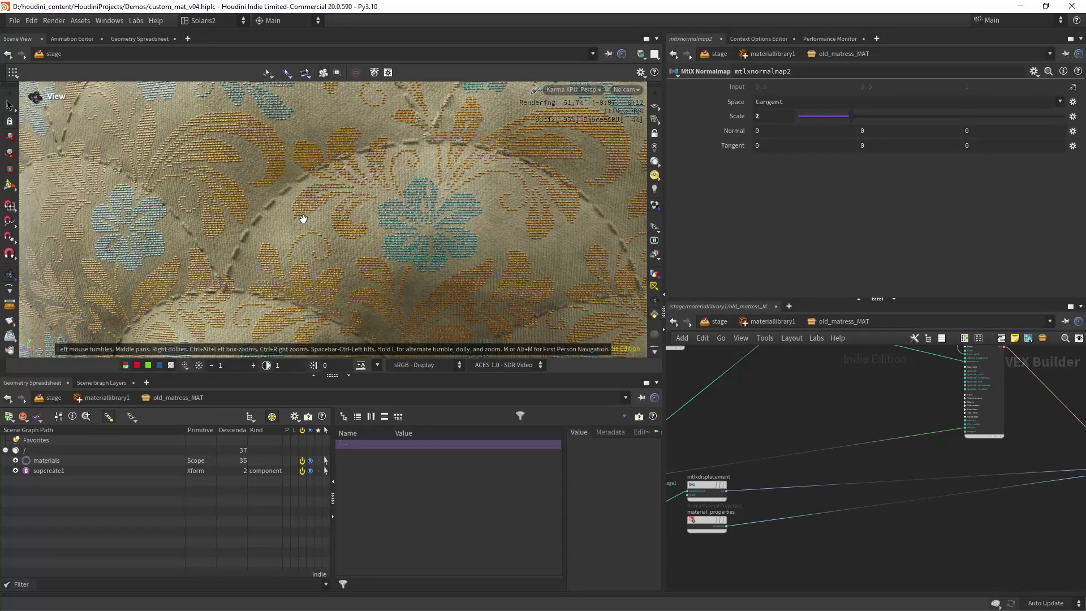
{"action": "scroll", "coordinate": [534, 234], "scroll_direction": "down", "scroll_amount": 10}
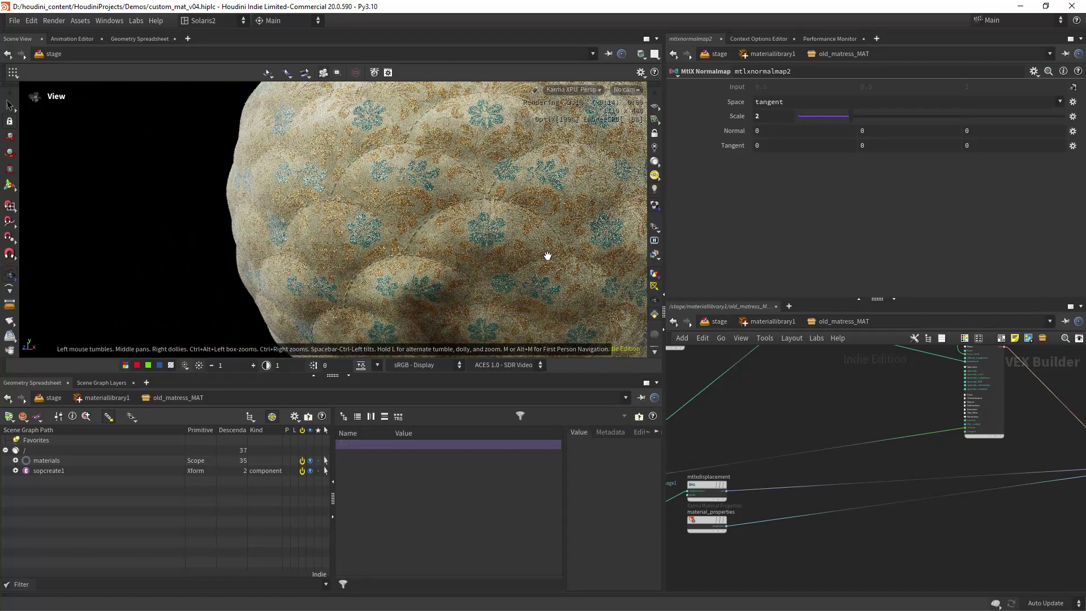
{"action": "scroll", "coordinate": [886, 395], "scroll_direction": "down", "scroll_amount": 3}
{"action": "scroll", "coordinate": [810, 404], "scroll_direction": "up", "scroll_amount": 3}
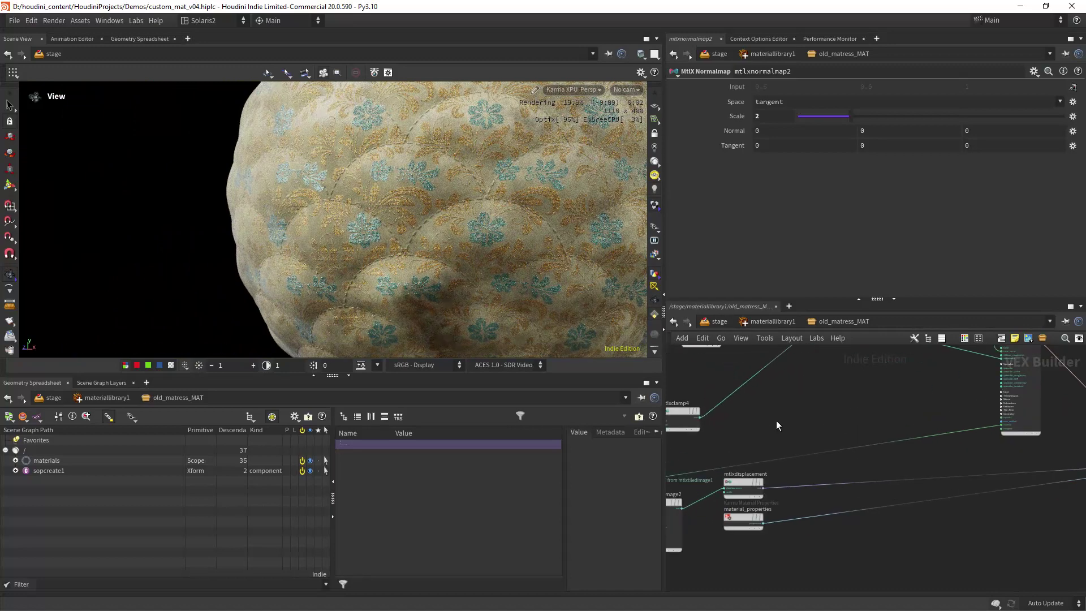
- Select mtlxtiledimage2 to show the height texture feeding the displacement, and check the quilted relief on the sphere
{"action": "middle_click_drag", "start_coordinate": [795, 412], "coordinate": [924, 344]}
{"action": "scroll", "coordinate": [746, 500], "scroll_direction": "up", "scroll_amount": 3}
{"action": "left_click", "coordinate": [826, 444]}
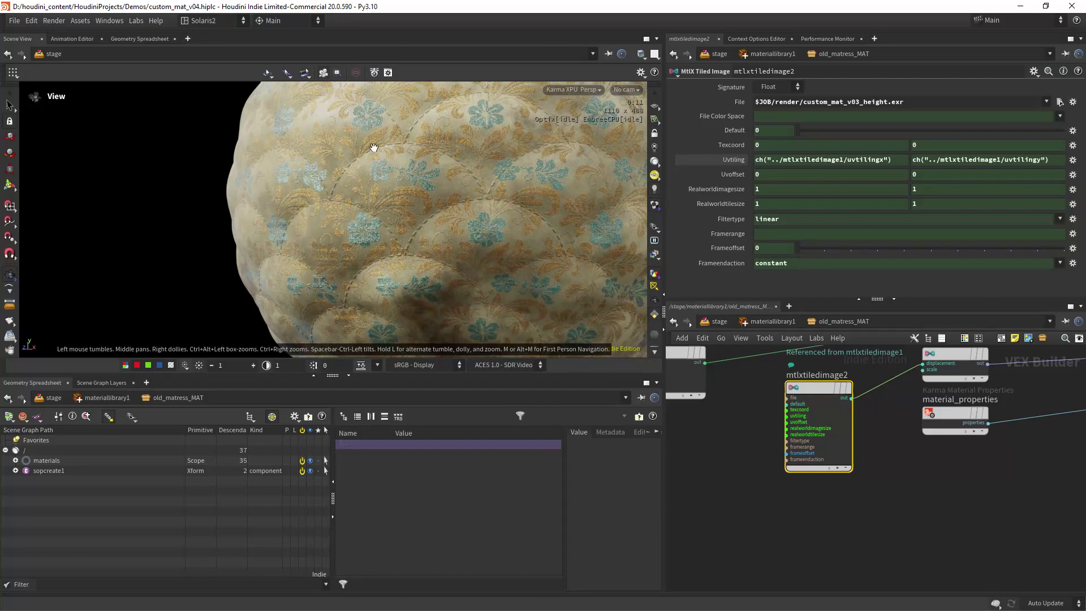
{"action": "scroll", "coordinate": [516, 219], "scroll_direction": "down", "scroll_amount": 5}
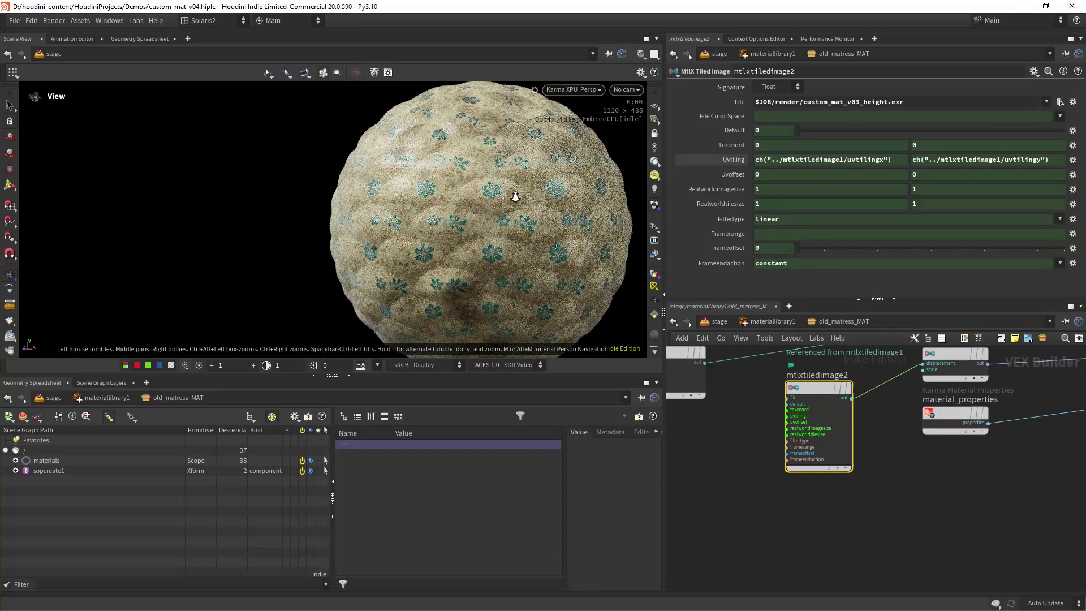
{"action": "scroll", "coordinate": [520, 195], "scroll_direction": "up", "scroll_amount": 5}
{"action": "scroll", "coordinate": [520, 195], "scroll_direction": "down", "scroll_amount": 1}
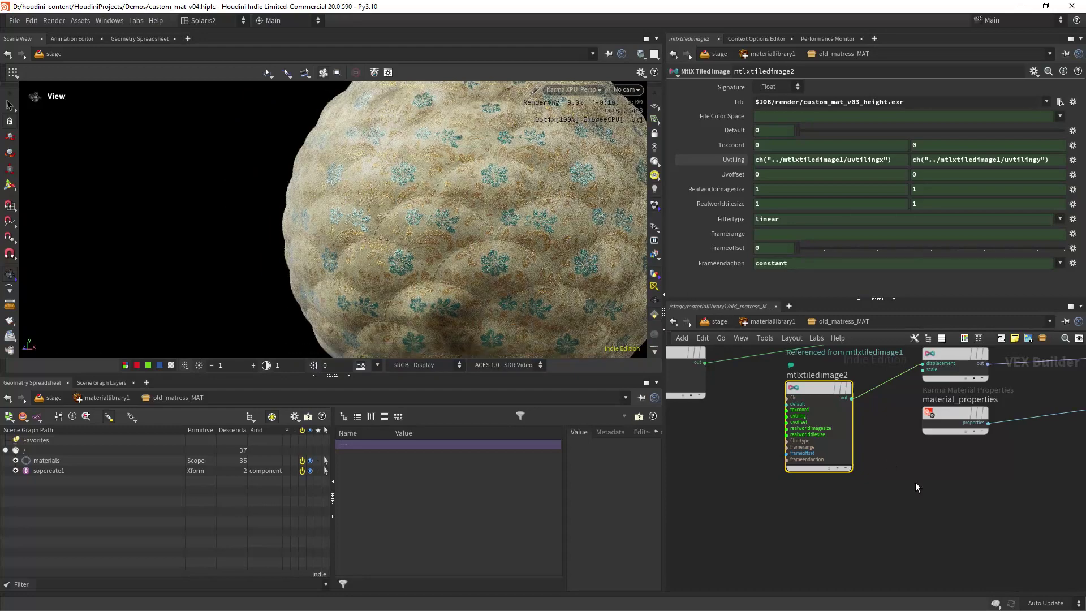
- Leave the old_matress_MAT material network and return to the stage level
{"action": "scroll", "coordinate": [915, 479], "scroll_direction": "down", "scroll_amount": 5}
{"action": "middle_click_drag", "start_coordinate": [967, 496], "coordinate": [783, 558]}
{"action": "middle_click_drag", "start_coordinate": [917, 526], "coordinate": [878, 523]}
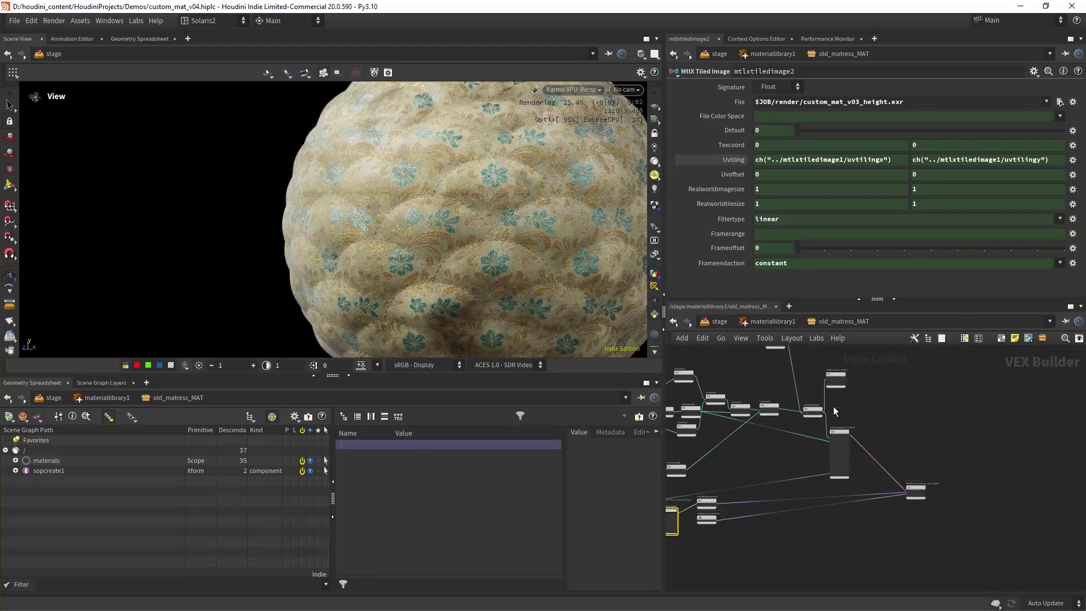
{"action": "left_click", "coordinate": [773, 322]}
{"action": "left_click", "coordinate": [718, 321]}
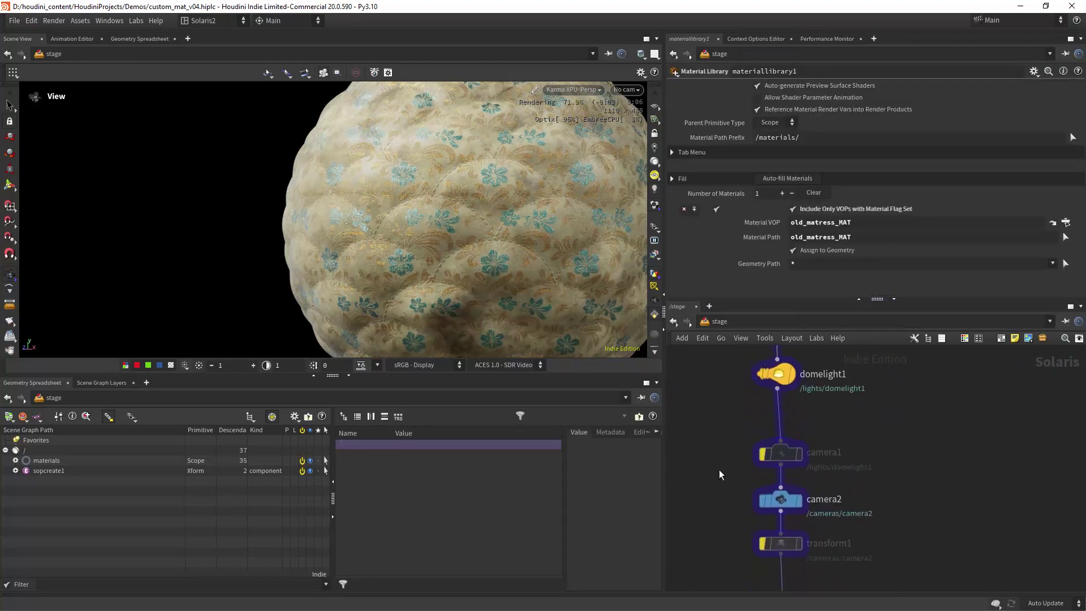
- Examine the stage node chain from sopcreate1 through rendergeometrysettings1, materiallibrary1 and domelight1 down to the cameras
{"action": "scroll", "coordinate": [719, 421], "scroll_direction": "down", "scroll_amount": 6}
{"action": "scroll", "coordinate": [718, 447], "scroll_direction": "up", "scroll_amount": 3}
{"action": "scroll", "coordinate": [726, 460], "scroll_direction": "up", "scroll_amount": 3}
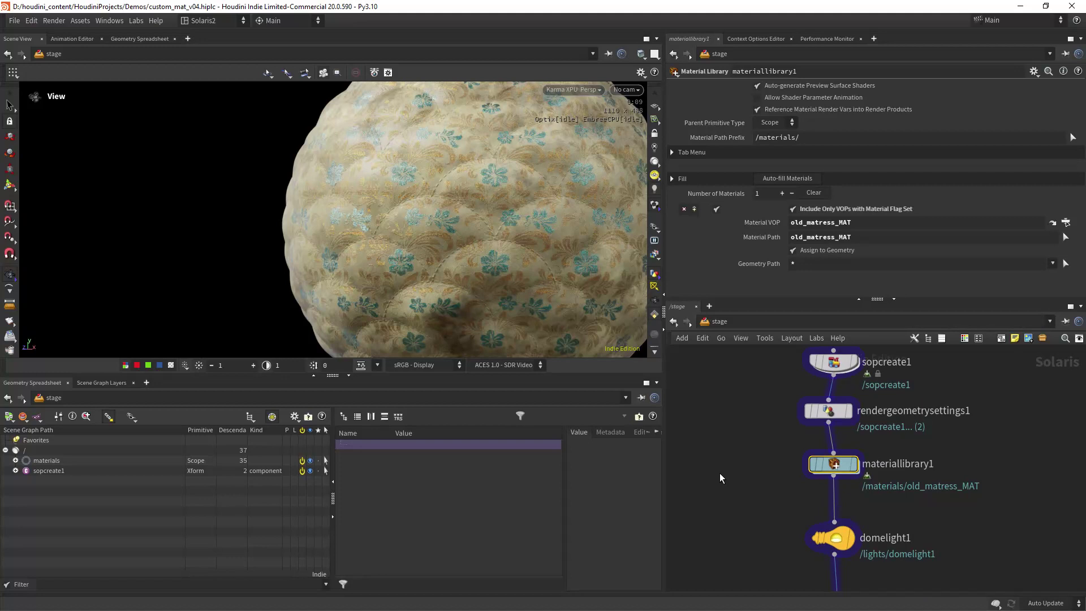
{"action": "middle_click_drag", "start_coordinate": [737, 461], "coordinate": [729, 408]}
{"action": "scroll", "coordinate": [741, 413], "scroll_direction": "down", "scroll_amount": 3}
{"action": "scroll", "coordinate": [735, 441], "scroll_direction": "up", "scroll_amount": 3}
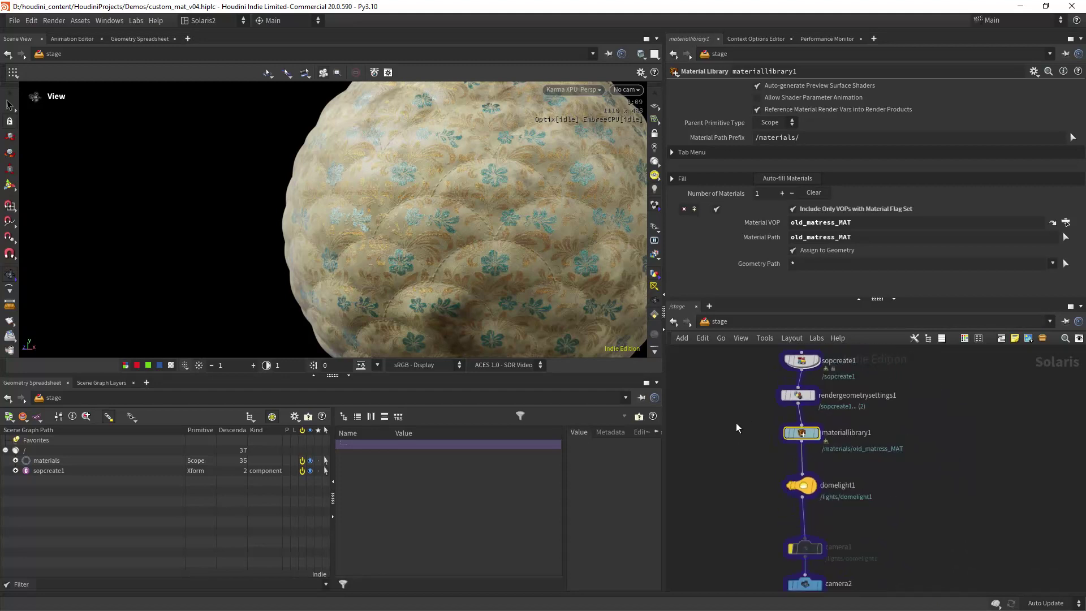
{"action": "scroll", "coordinate": [738, 427], "scroll_direction": "up", "scroll_amount": 3}
{"action": "scroll", "coordinate": [729, 430], "scroll_direction": "down", "scroll_amount": 4}
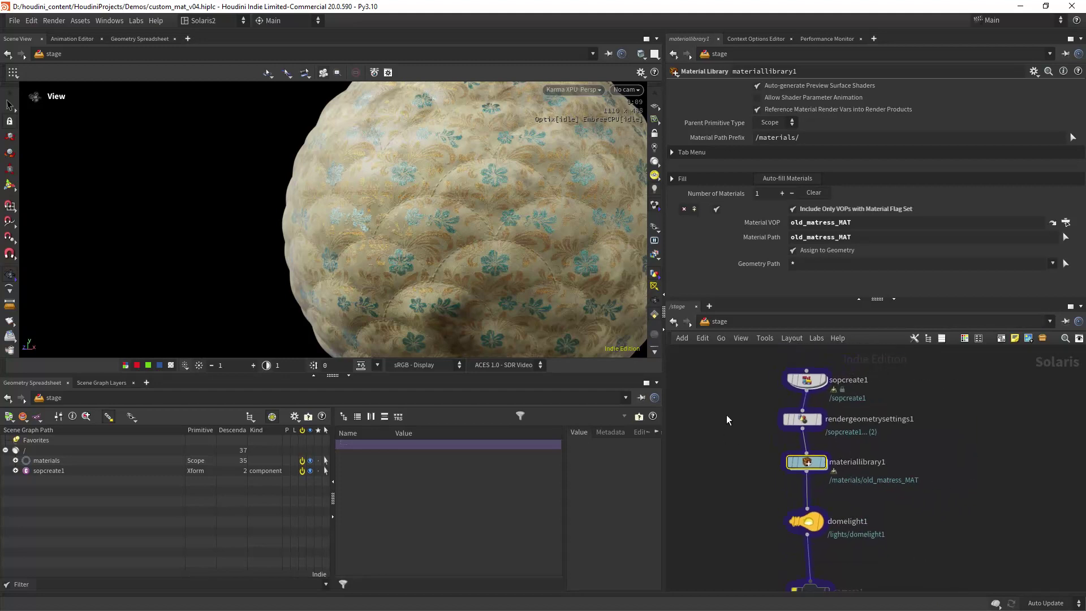